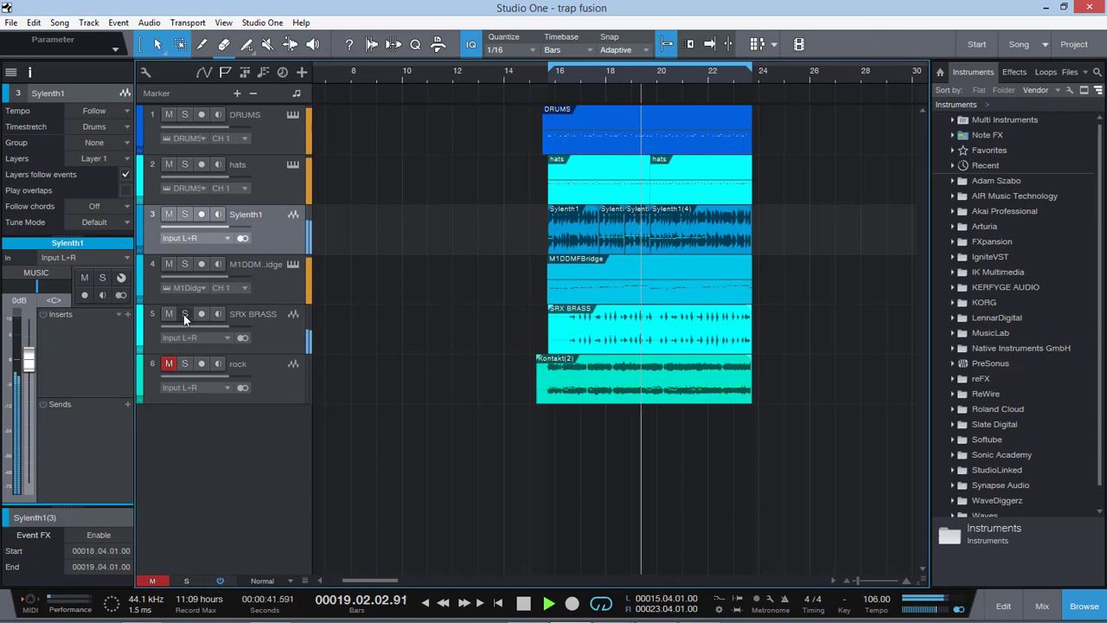
Step: Mute the SRX BRASS track
left_click(169, 313)
Step: Switch to Chrome and open youtube.com
mouse_move(292, 614)
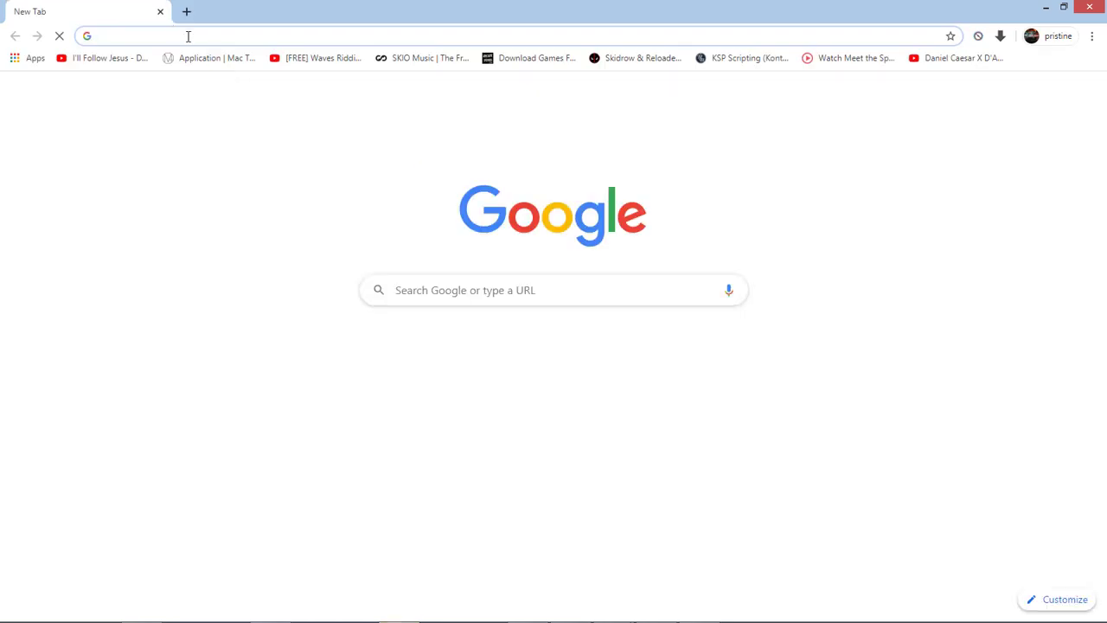
type("you")
key("Return")
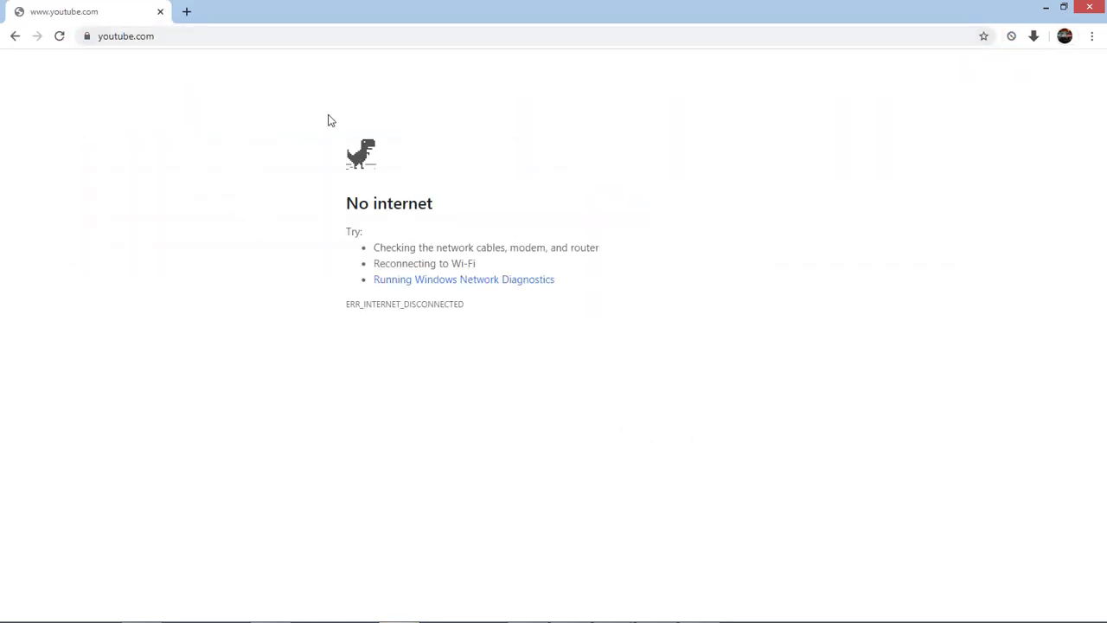
Step: Connect the computer to the Admin/Accounts Wi-Fi network and reload the YouTube page
mouse_move(971, 613)
left_click(1024, 610)
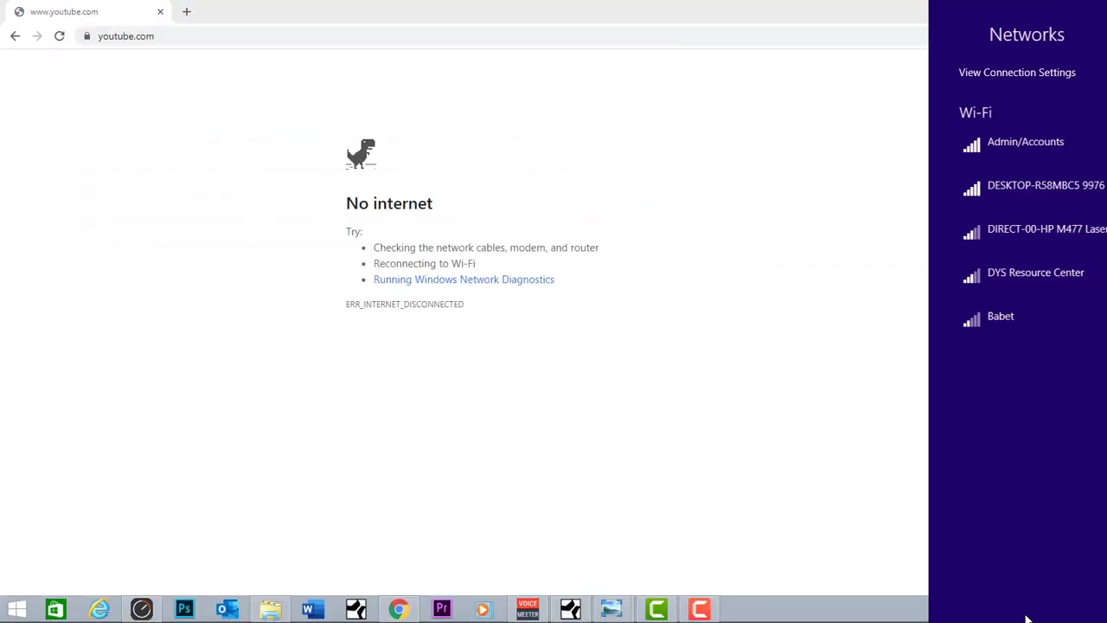
left_click(951, 146)
left_click(1071, 238)
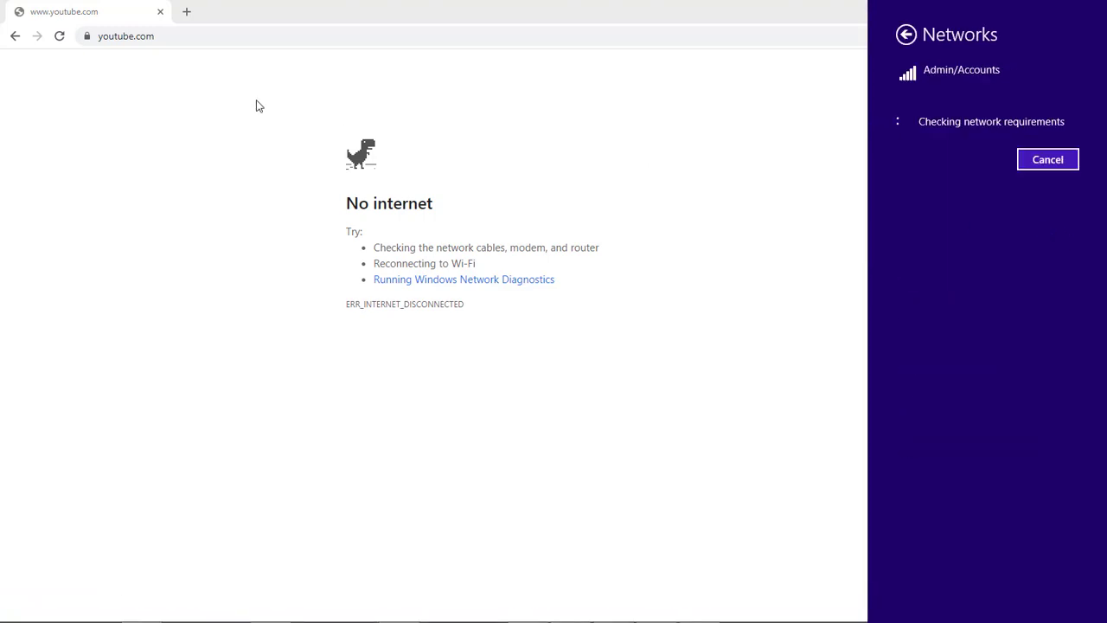
left_click(175, 35)
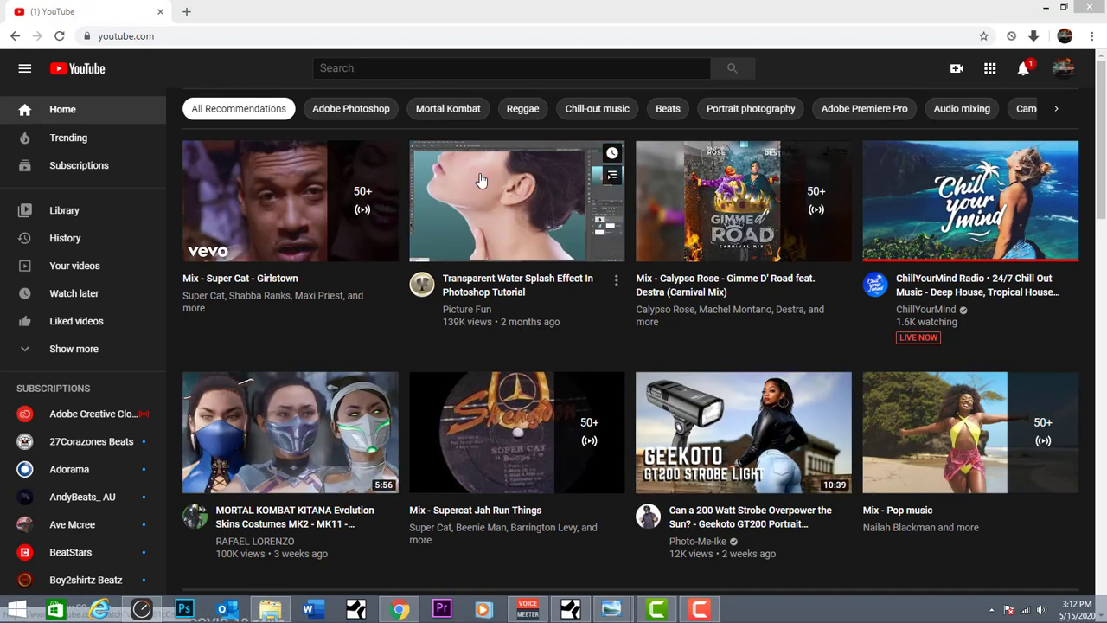
Step: Open the signed-in account's own YouTube channel and look through its latest uploads
left_click(1062, 68)
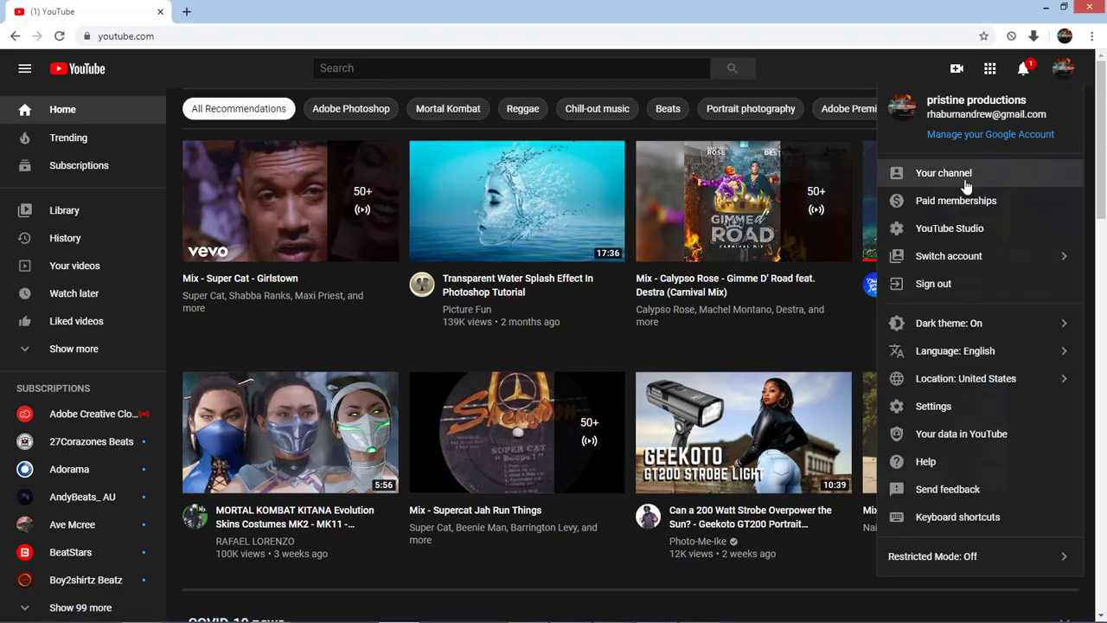
left_click(961, 177)
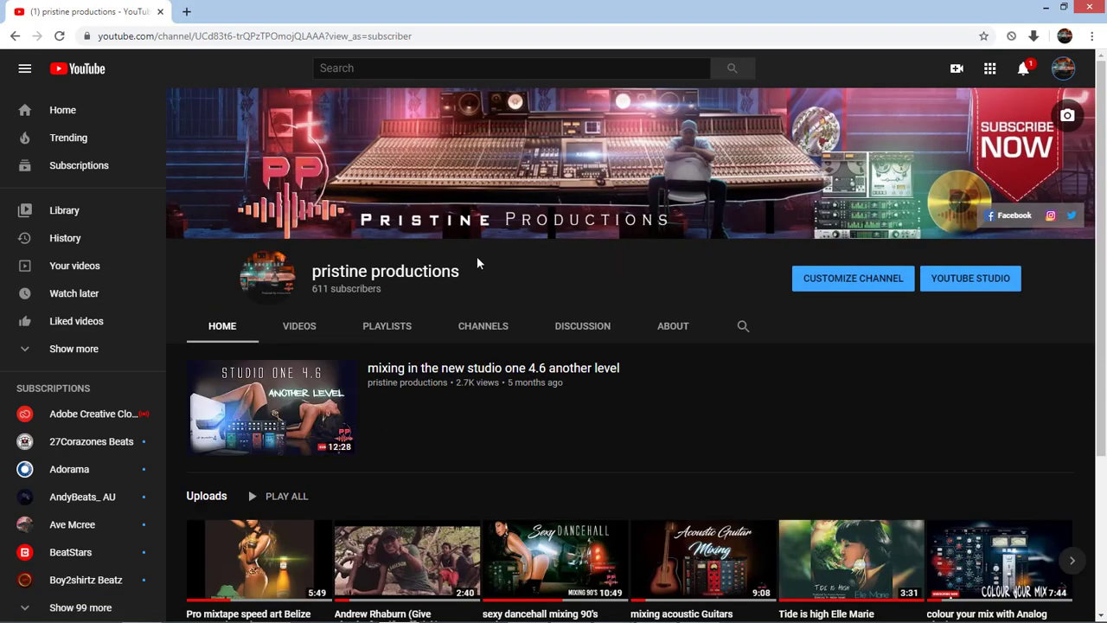
scroll(487, 275, "down", 3)
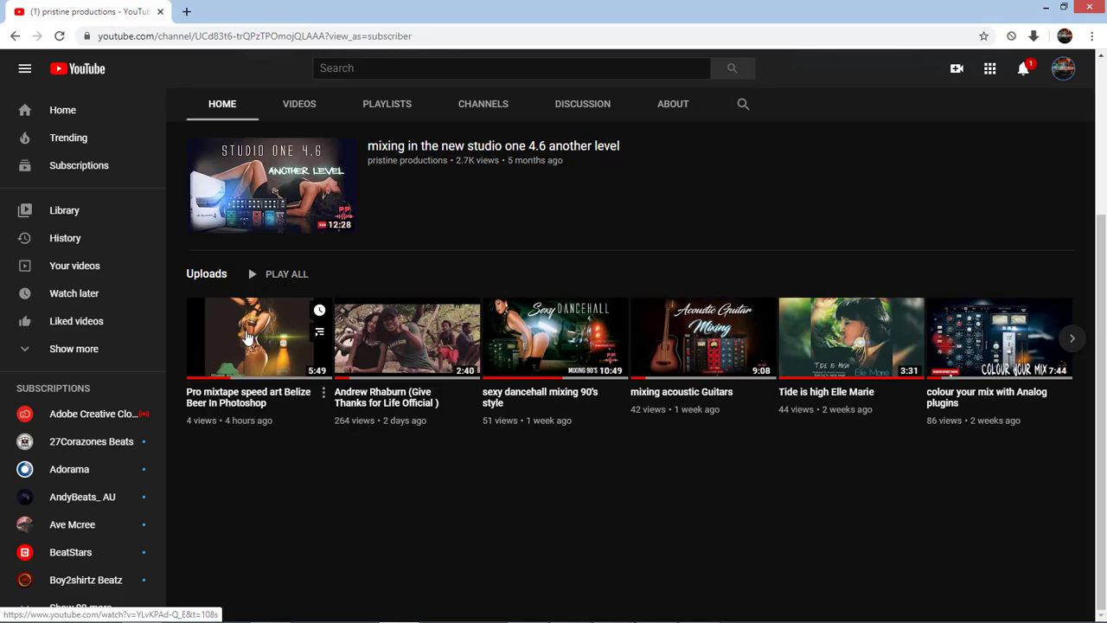
scroll(615, 355, "up", 3)
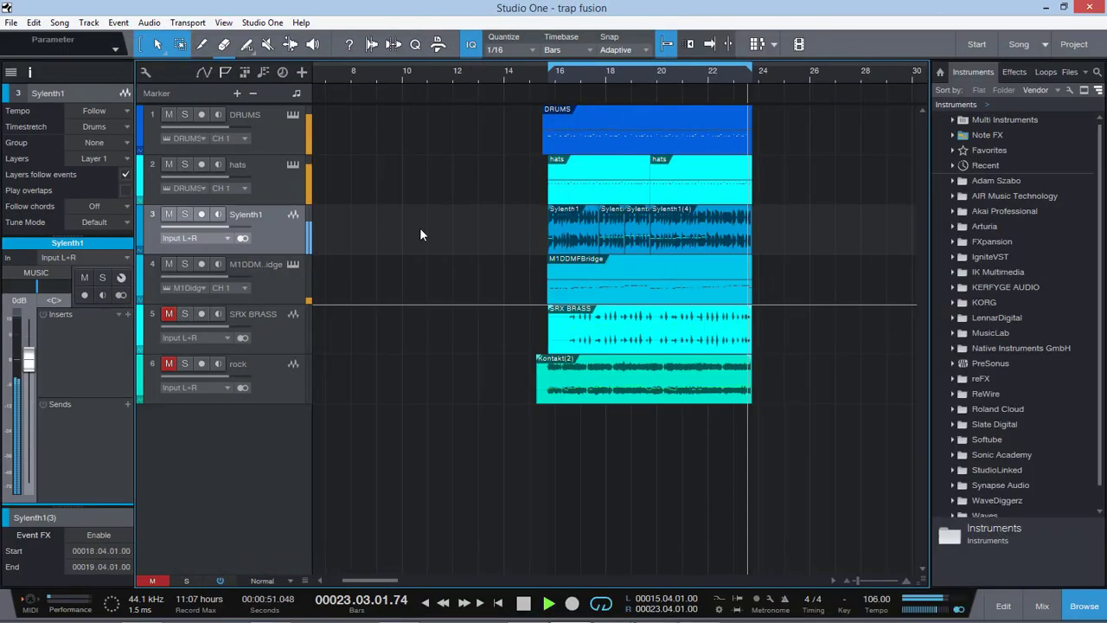
Step: Back in Studio One, mute the Sylenth1 track, select the DRUMS track and stop playback
left_click(171, 215)
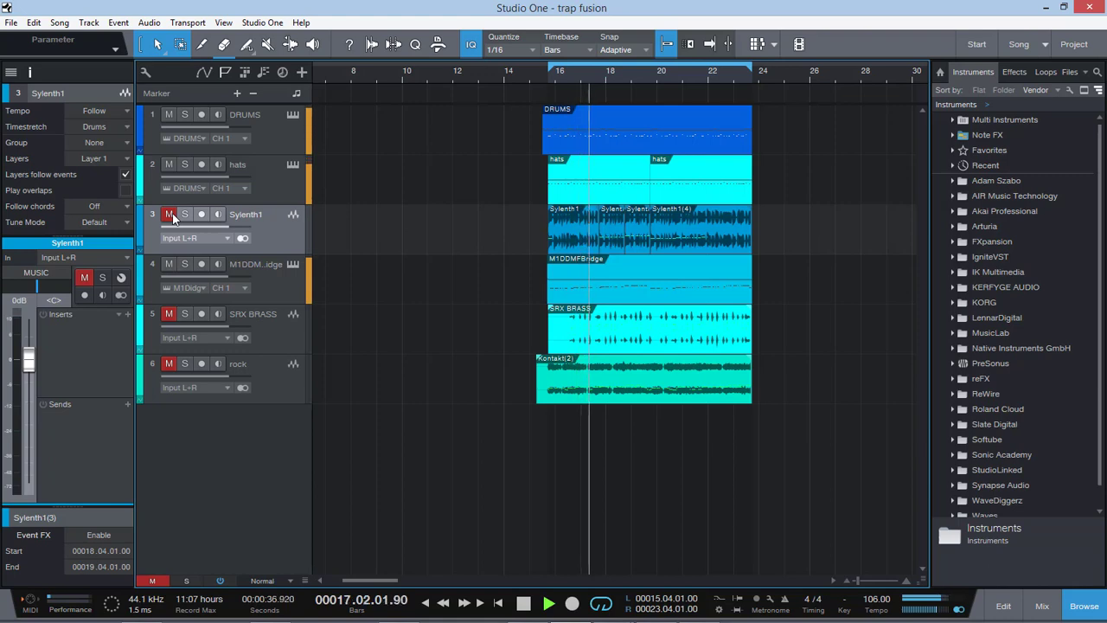
left_click(268, 128)
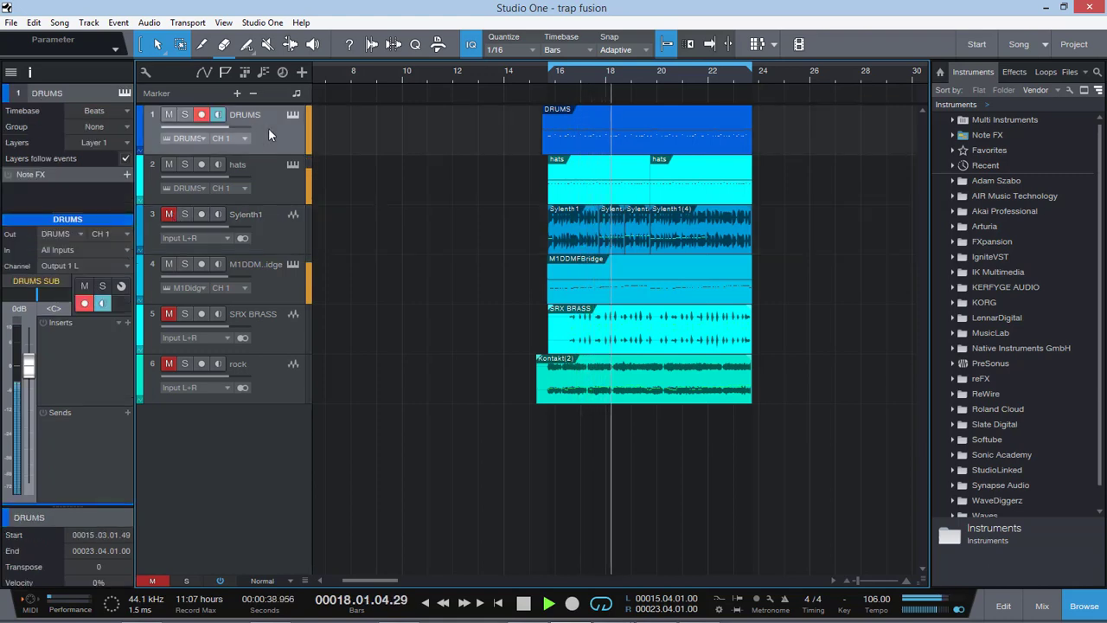
key("space")
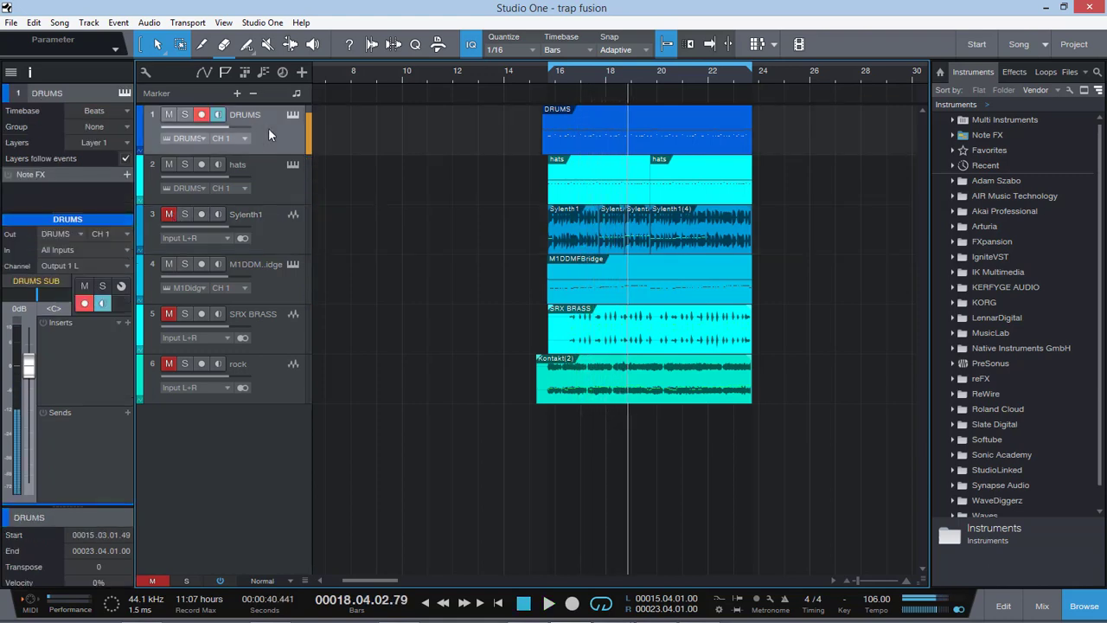
Step: Inspect the DRUMS track's instrument, then view the mixing console with the hats track selected
left_click(294, 113)
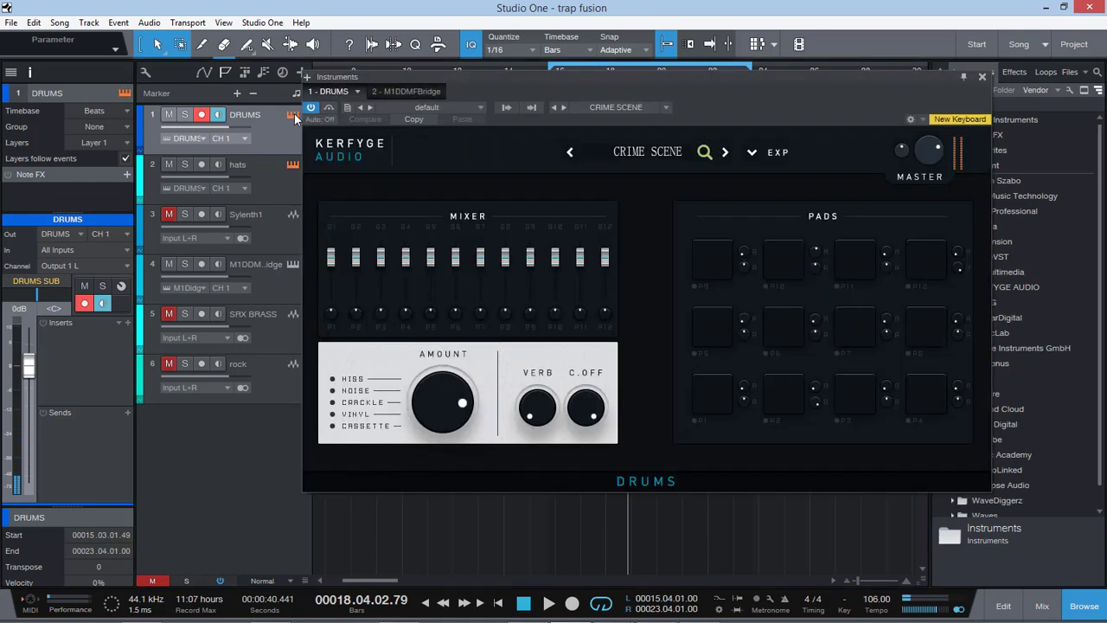
left_click(982, 79)
left_click(274, 191)
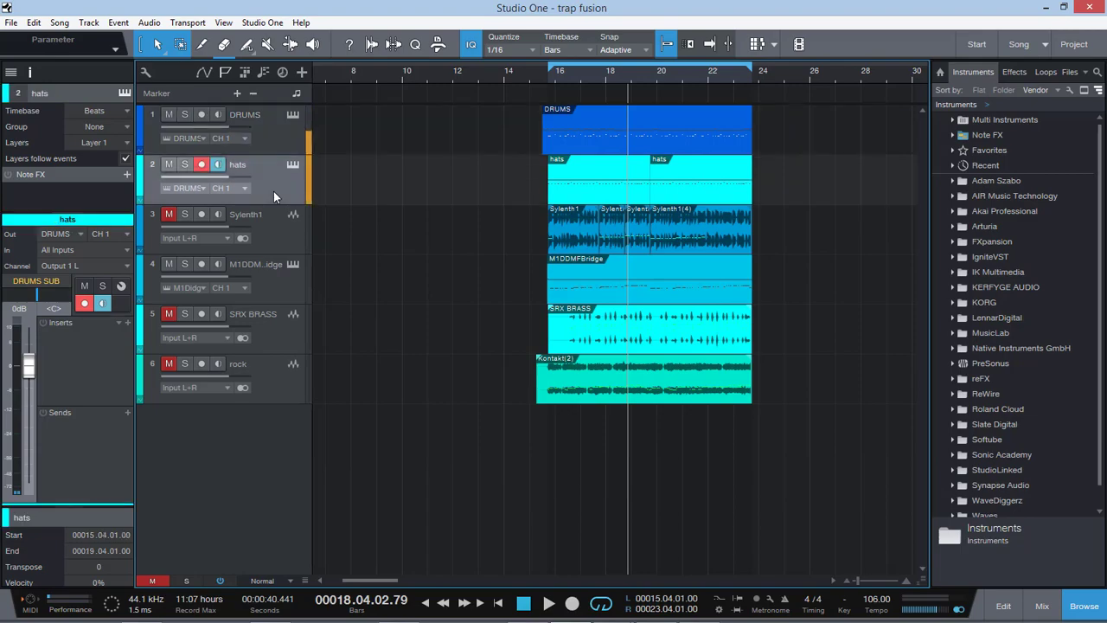
left_click(1042, 606)
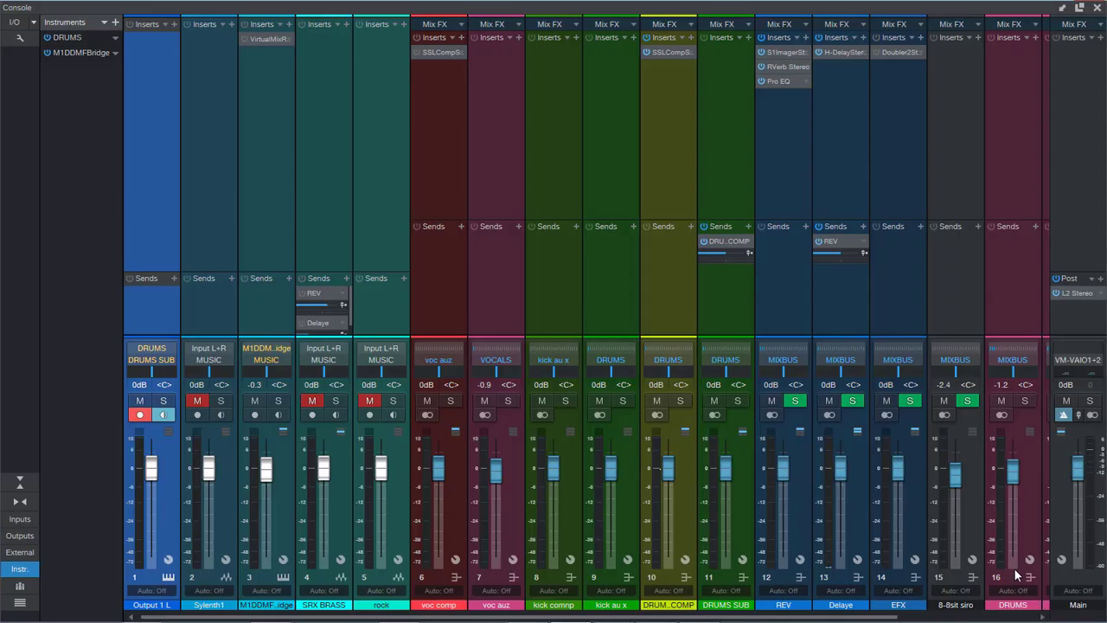
left_click(1097, 8)
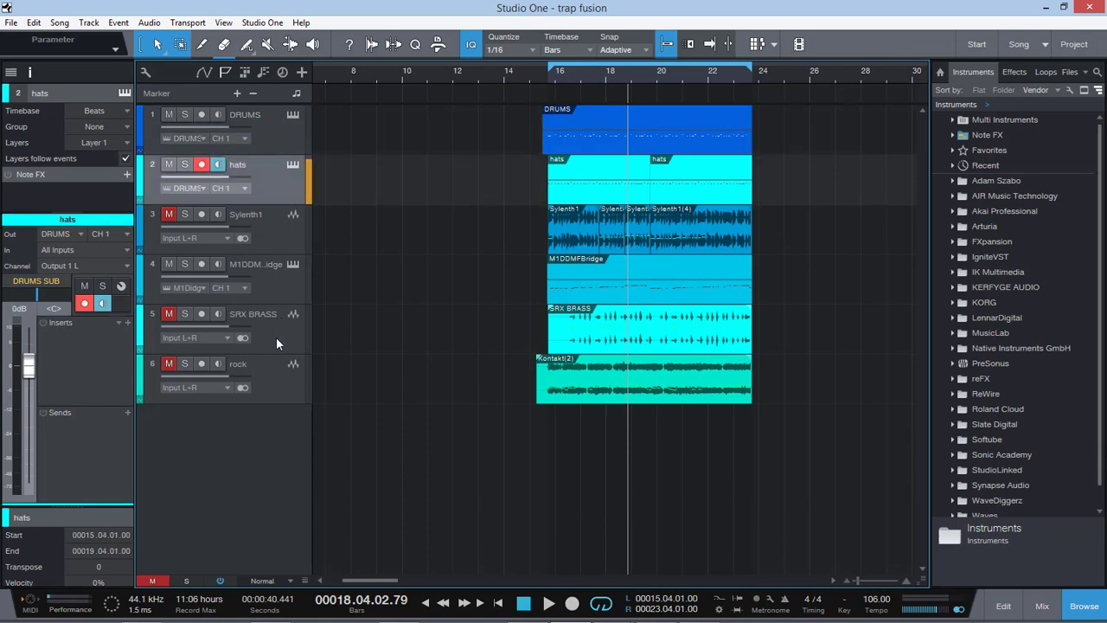
Step: Select the DRUMS track and play the song from position 15.03.01.00
left_click(273, 126)
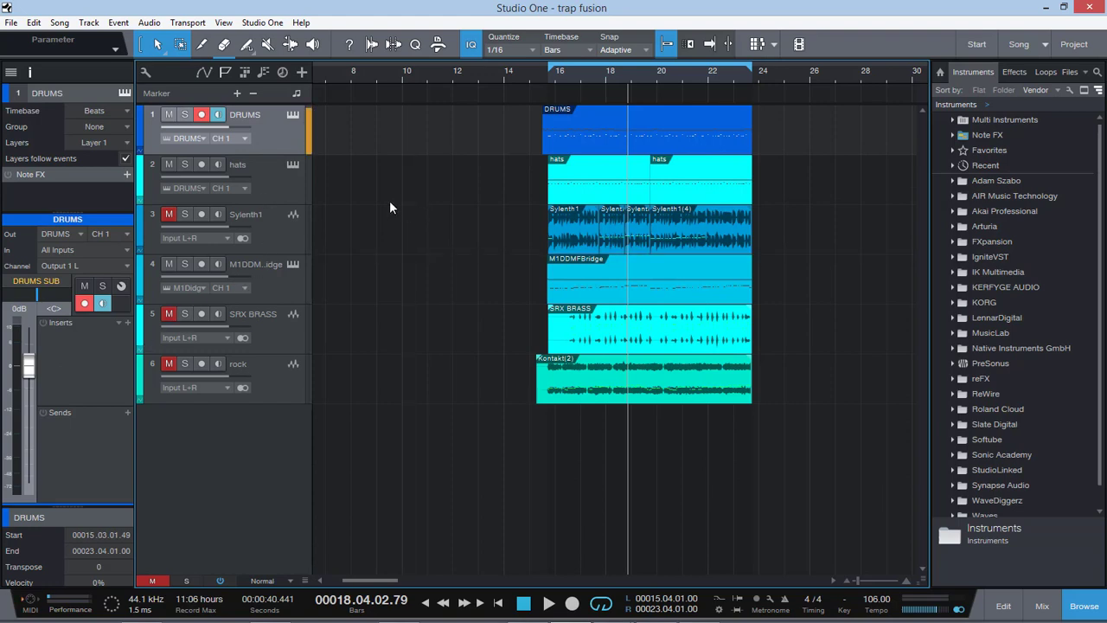
left_click(543, 74)
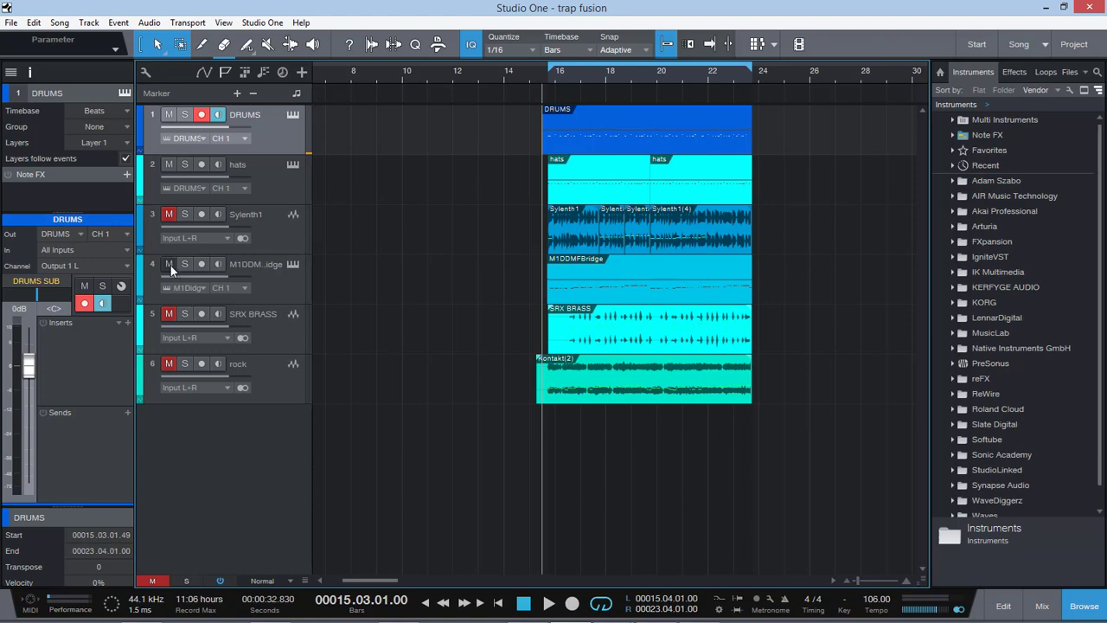
key("space")
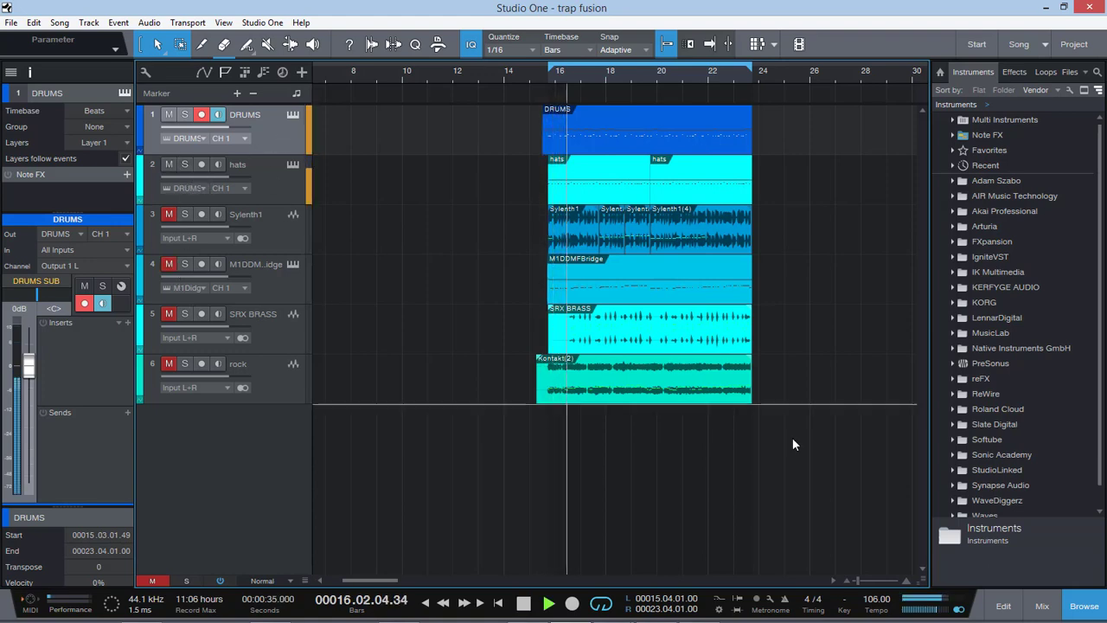
Step: Show the input controls on the mixing console's channel strips and close the console
left_click(1042, 605)
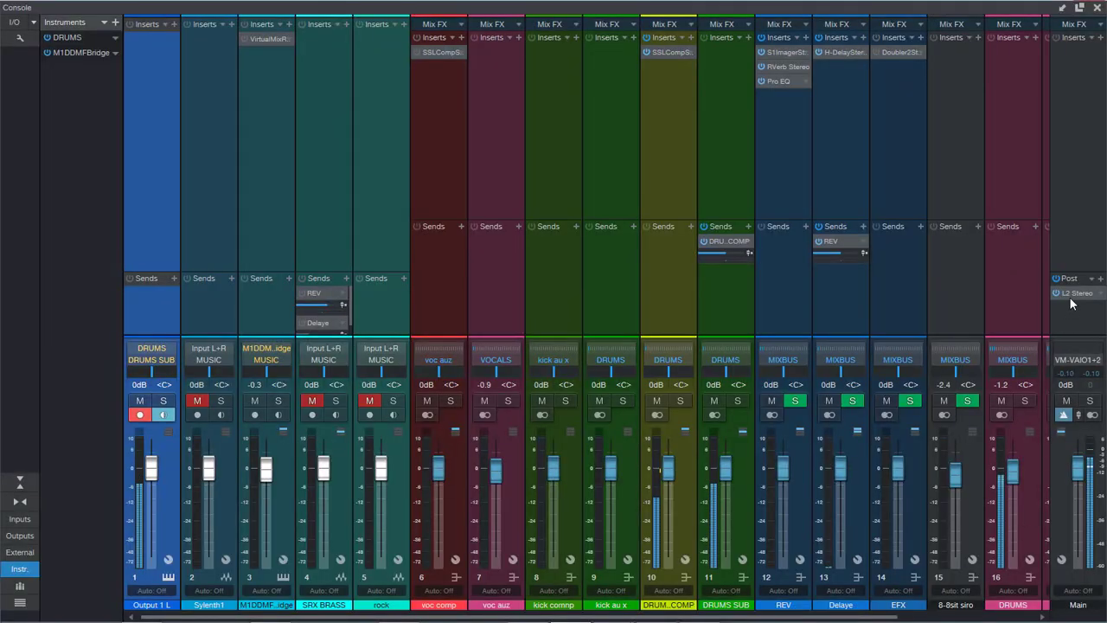
left_click(32, 39)
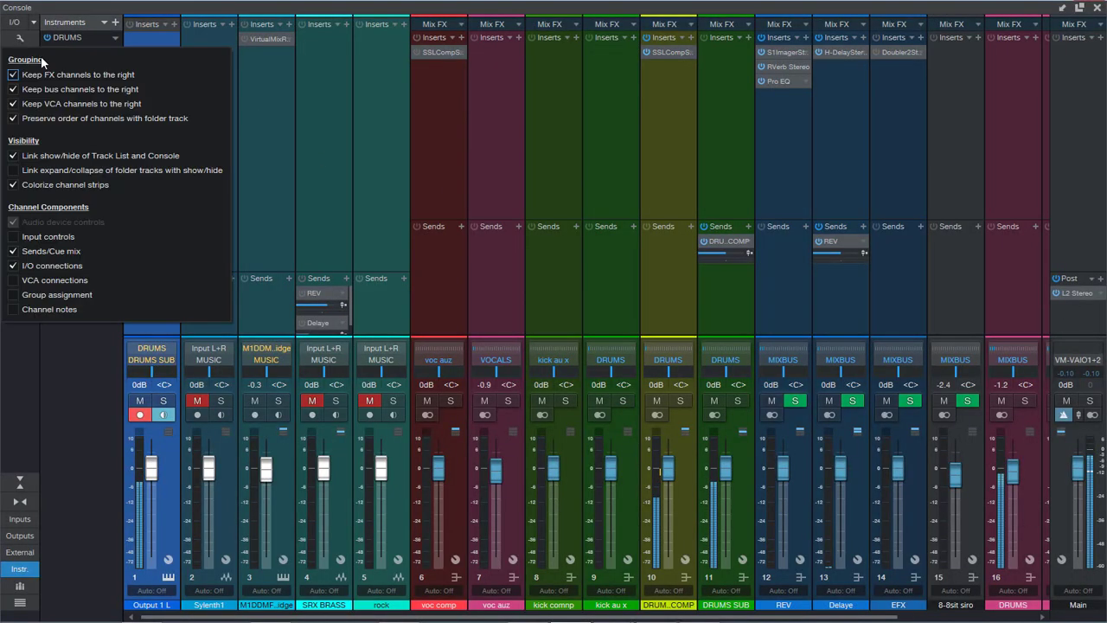
left_click(13, 236)
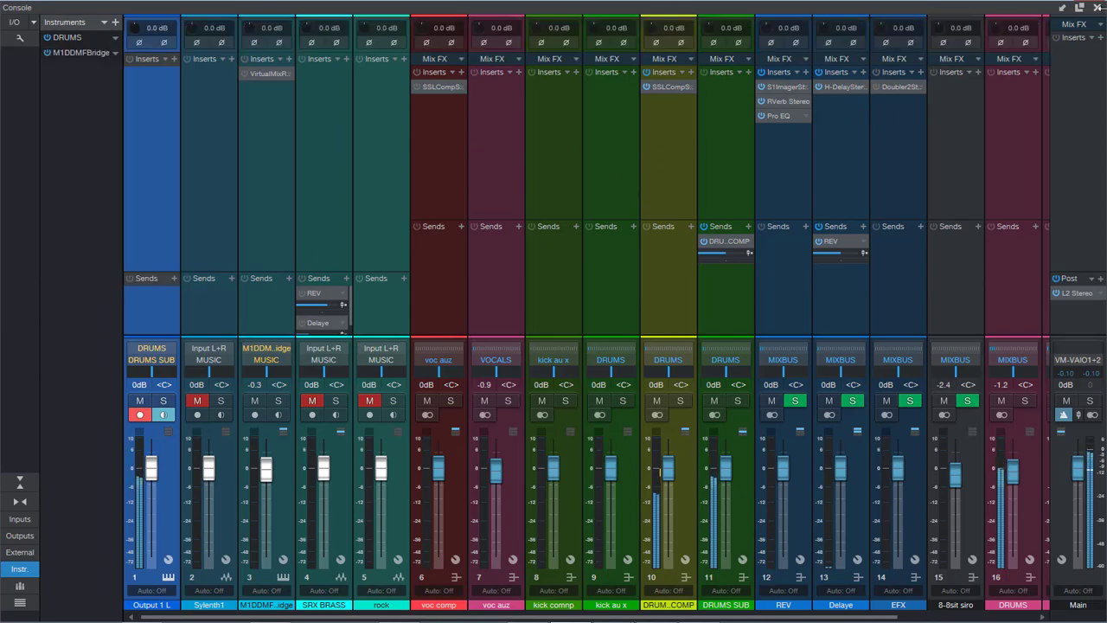
left_click(1096, 7)
Step: Select the hats, DRUMS and M1DDMFBridge tracks in turn to present them during playback
left_click(279, 173)
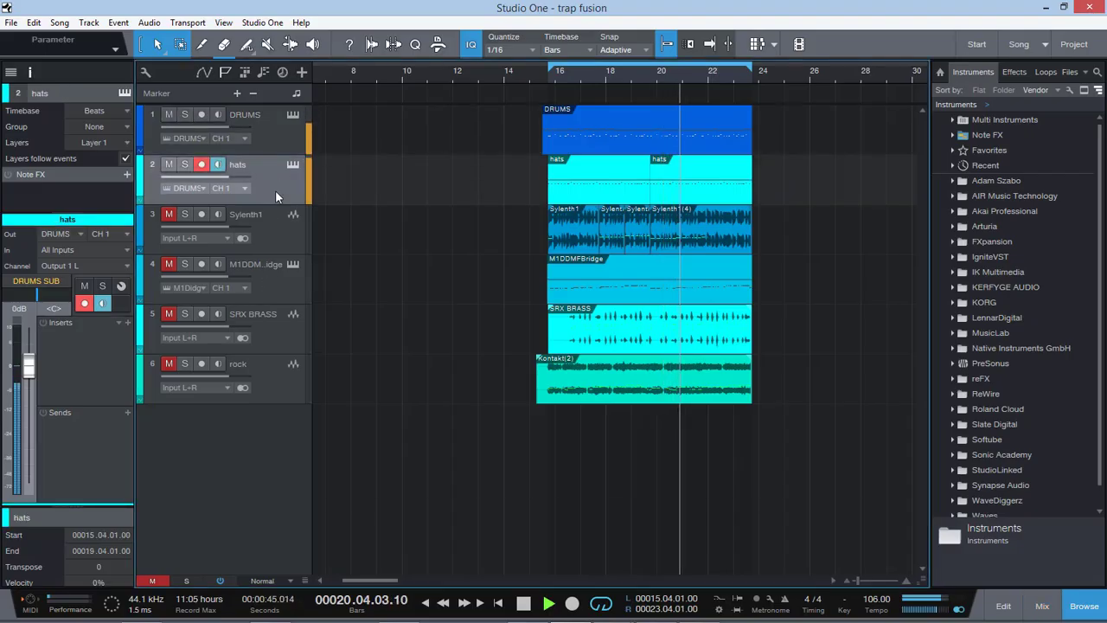
left_click(269, 114)
left_click(276, 163)
left_click(275, 144)
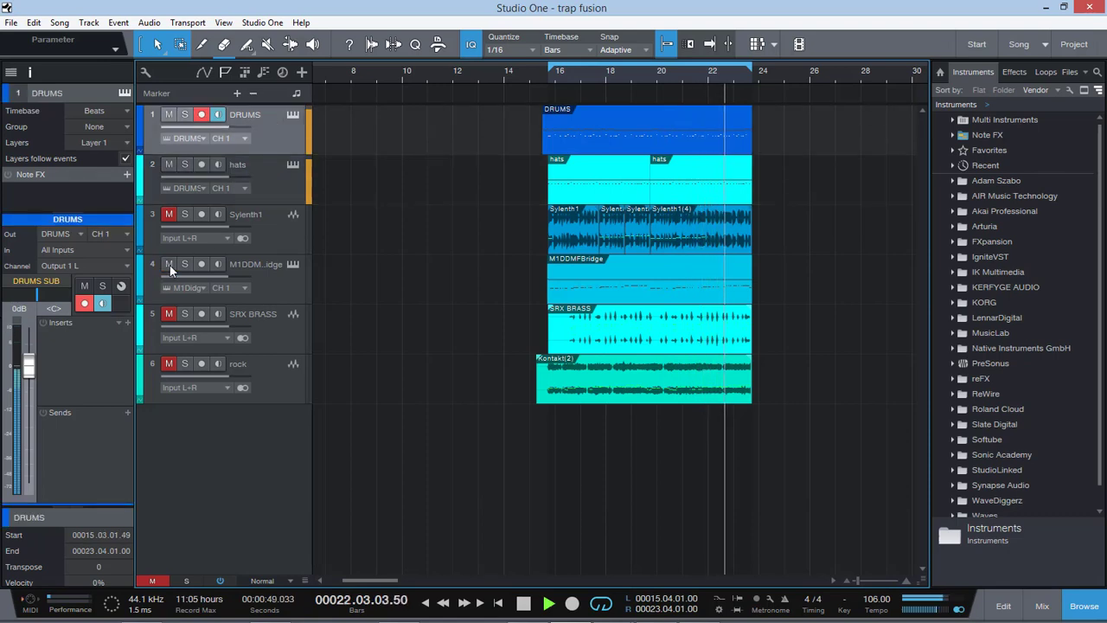
left_click(265, 279)
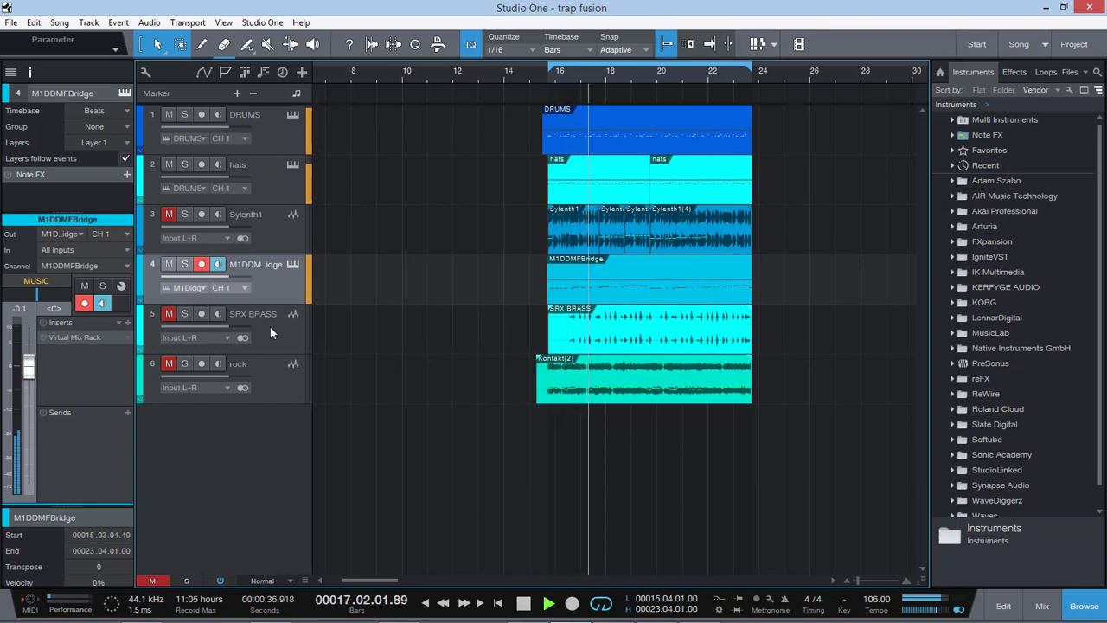
Step: Audition the SRX BRASS and rock tracks in turn by unmuting each one briefly and muting it again
left_click(169, 313)
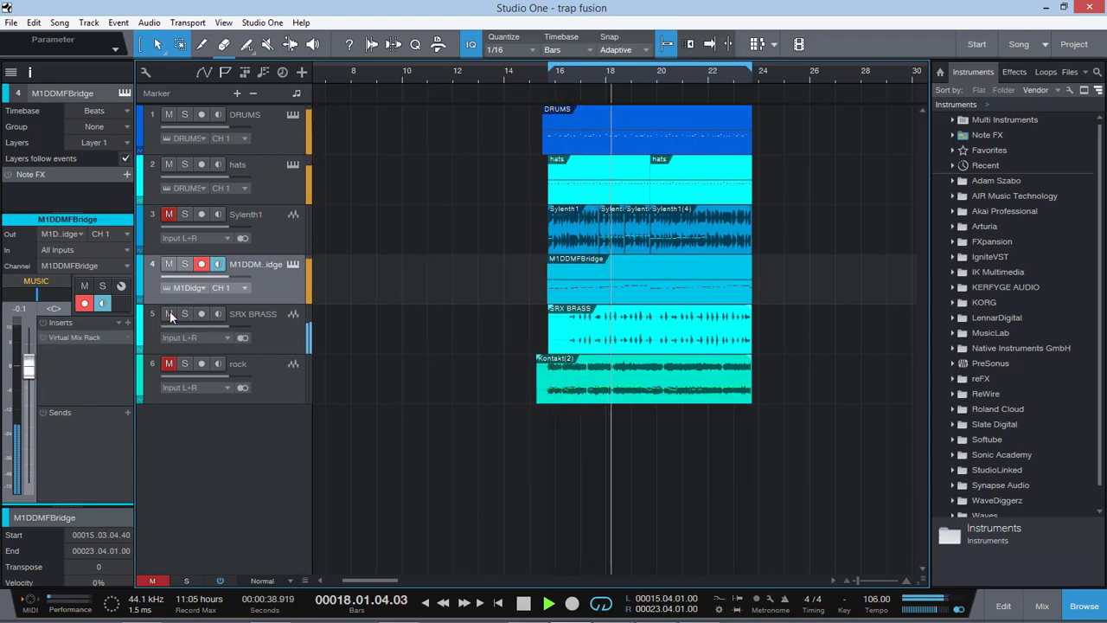
left_click(169, 314)
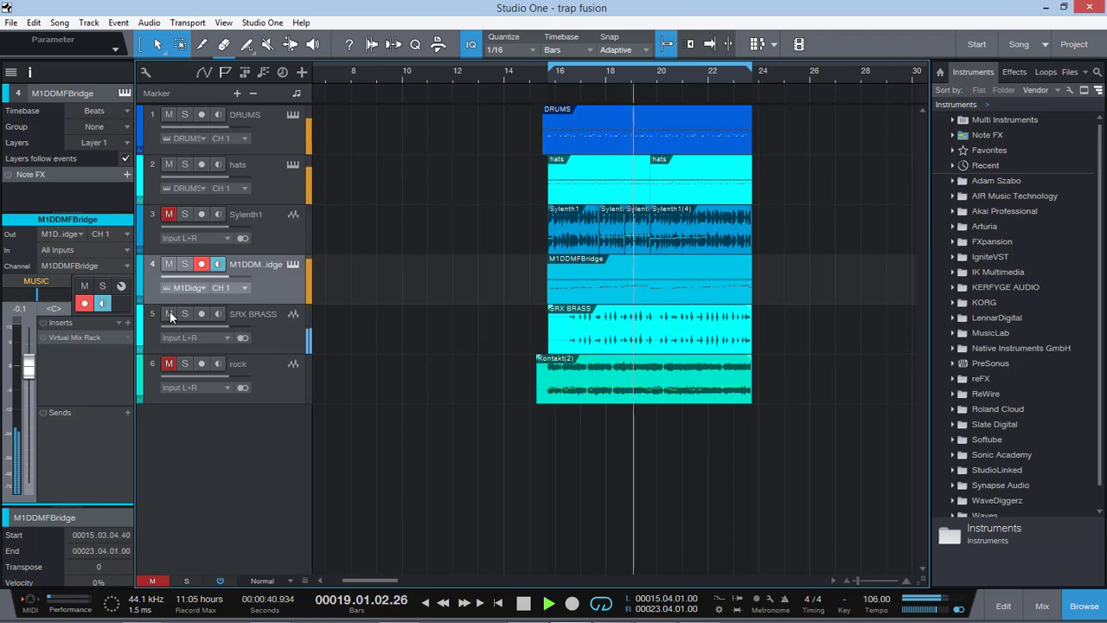
left_click(259, 374)
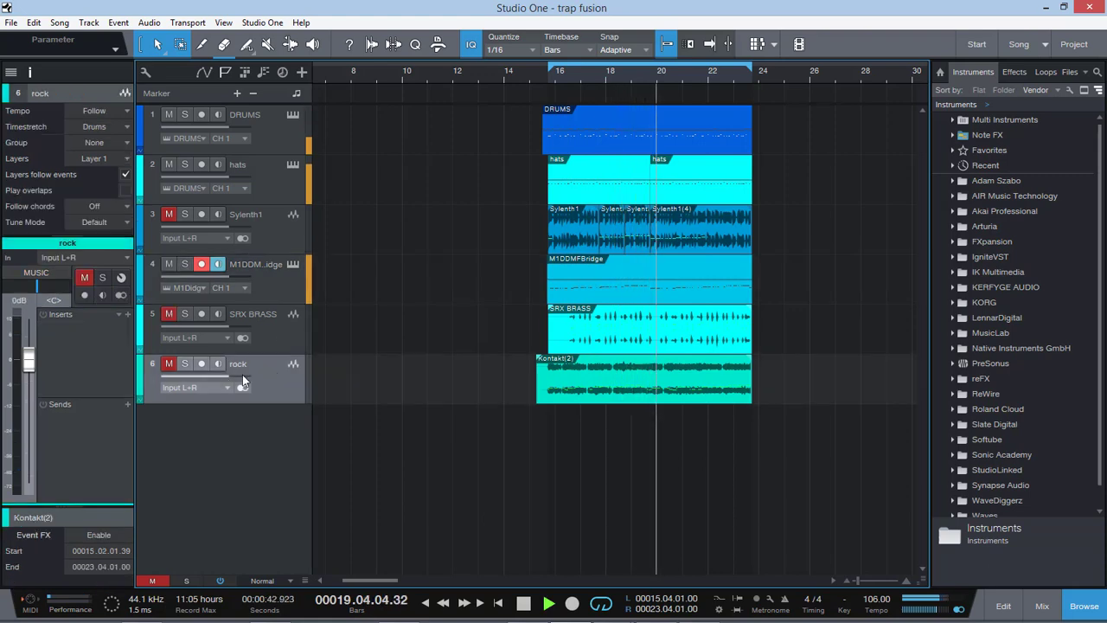
left_click(170, 363)
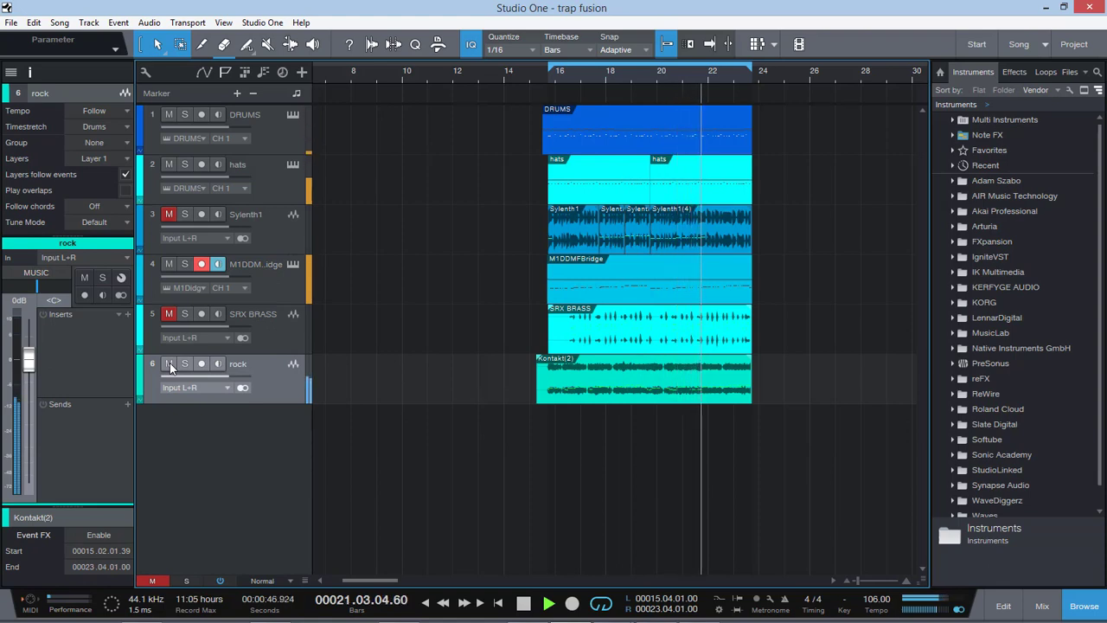
left_click(169, 363)
Step: Audition the Sylenth1 track by briefly unmuting it, mute it again and stop playback
left_click(272, 234)
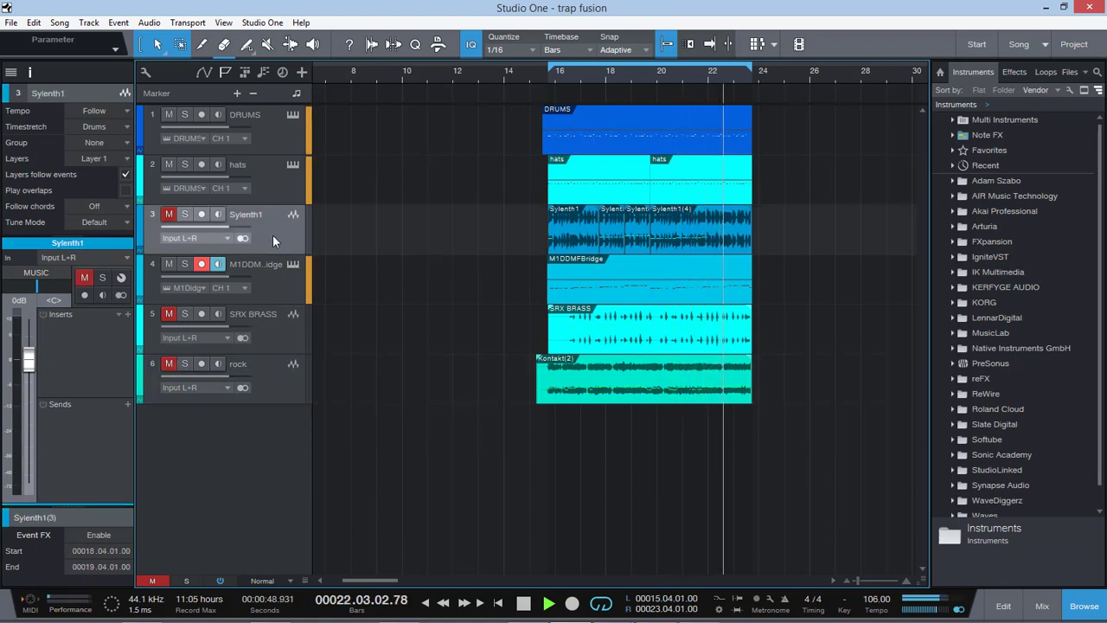
left_click(168, 215)
left_click(168, 214)
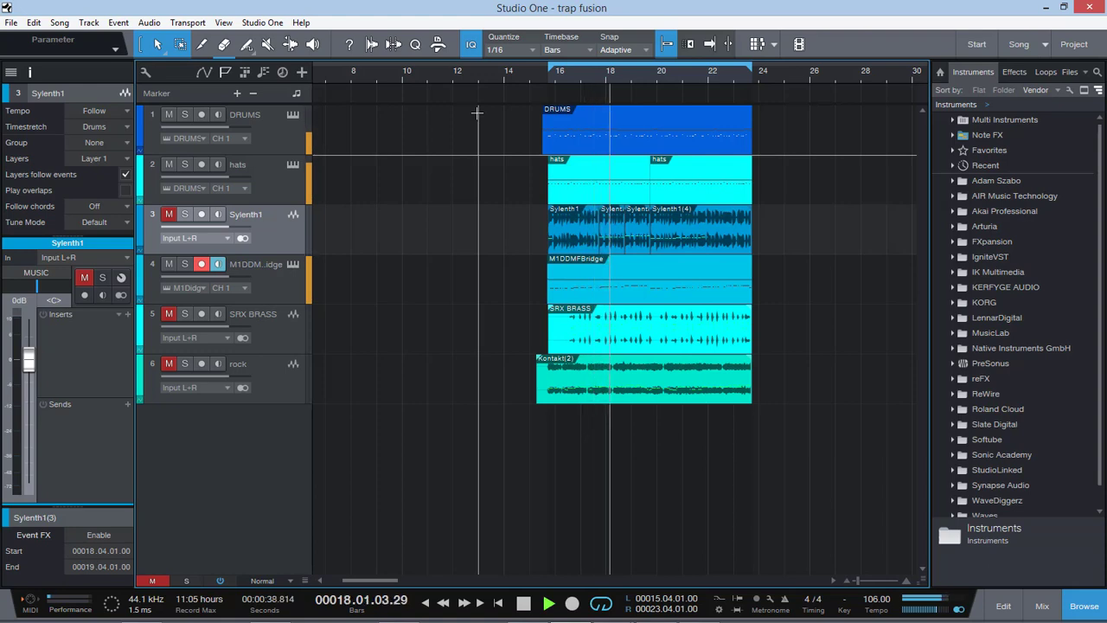
key("space")
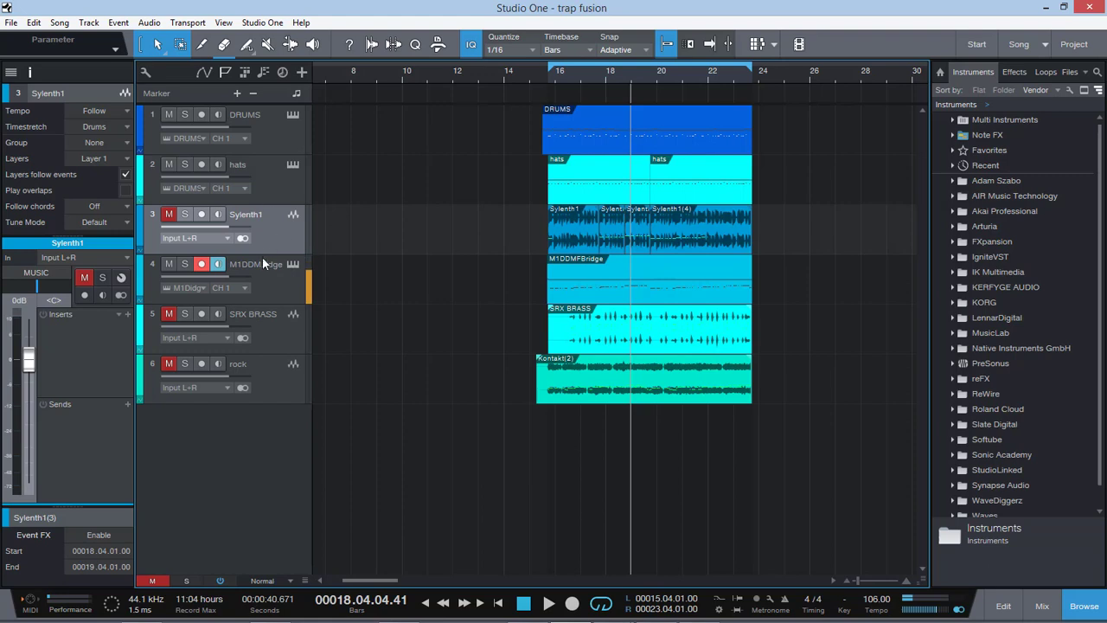
Step: Solo the M1DDMFBridge track and play it from around bar 16
left_click(264, 137)
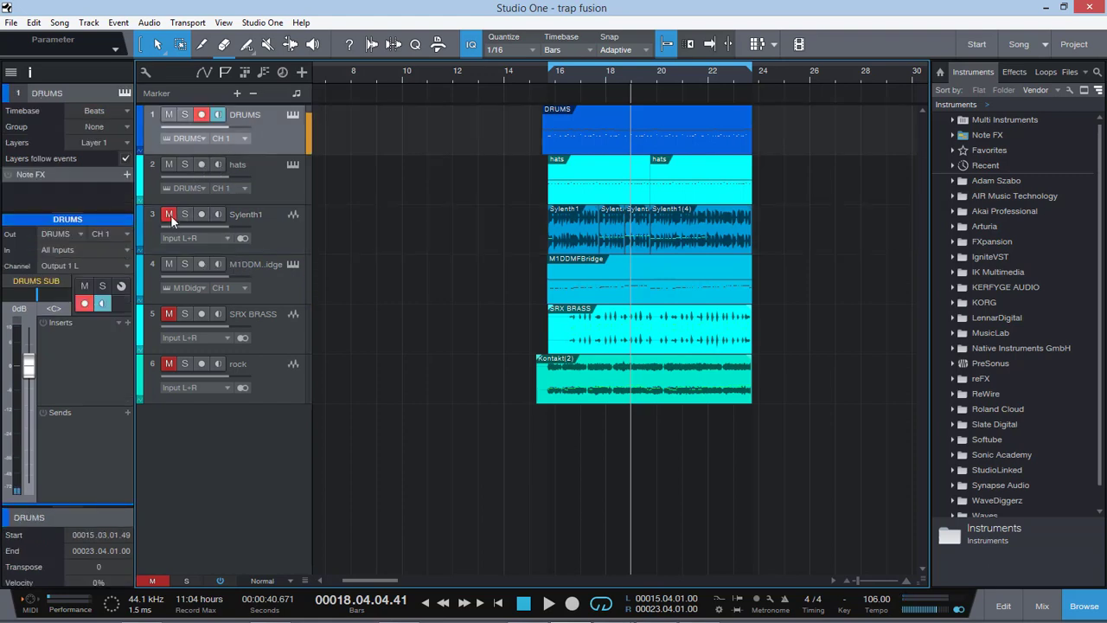
left_click(185, 264)
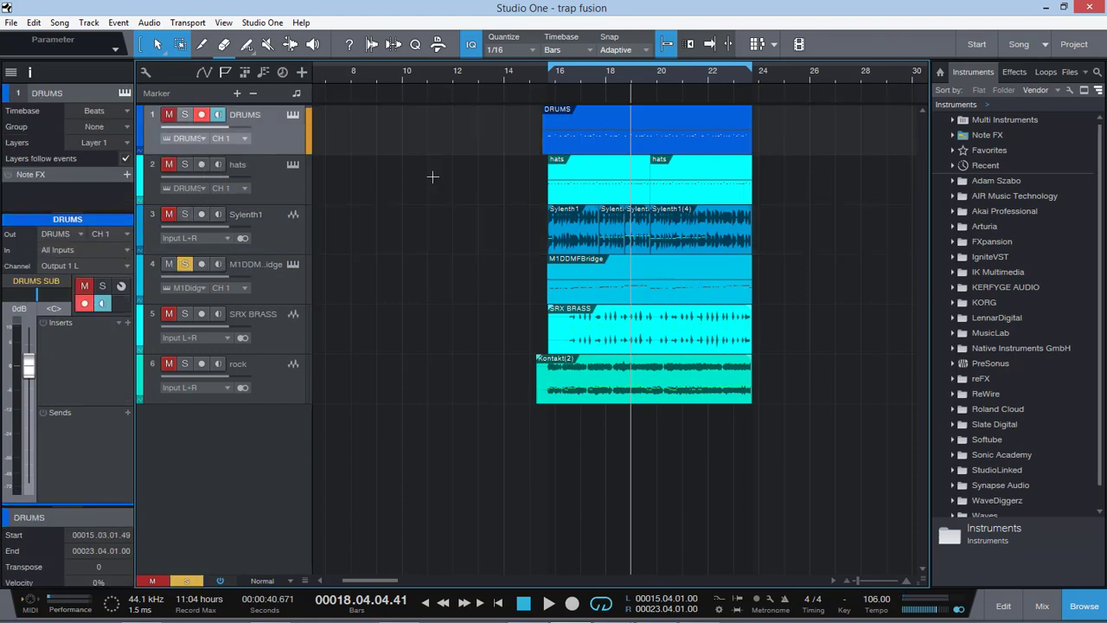
left_click(553, 75)
key("space")
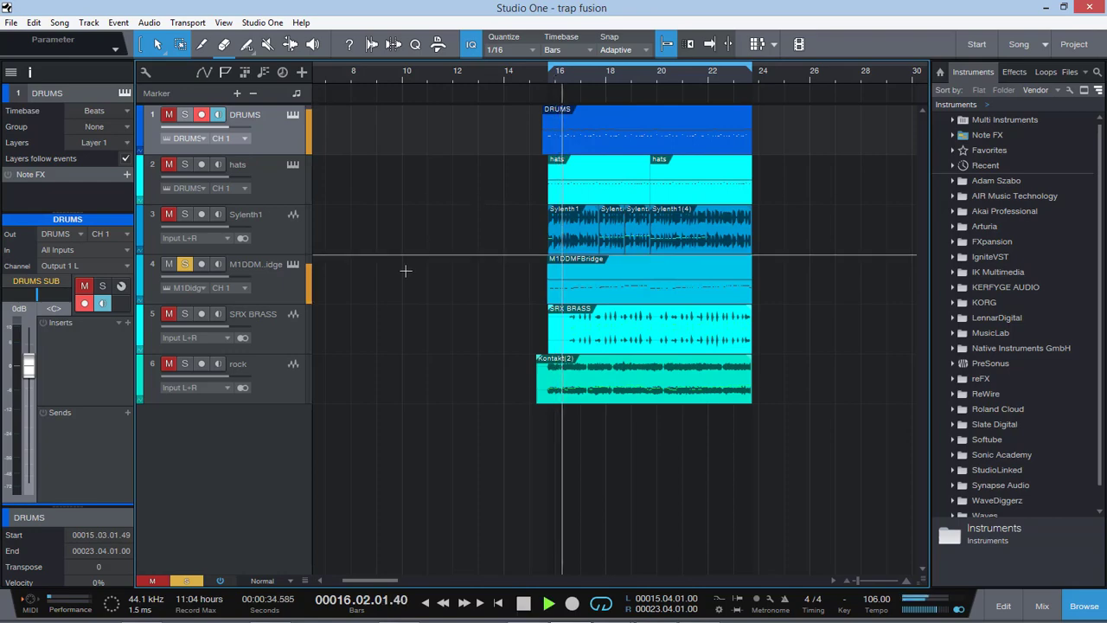
Step: Open the Virtual Mix Rack insert on the M1DDMFBridge track and switch the plug-in on
left_click(263, 290)
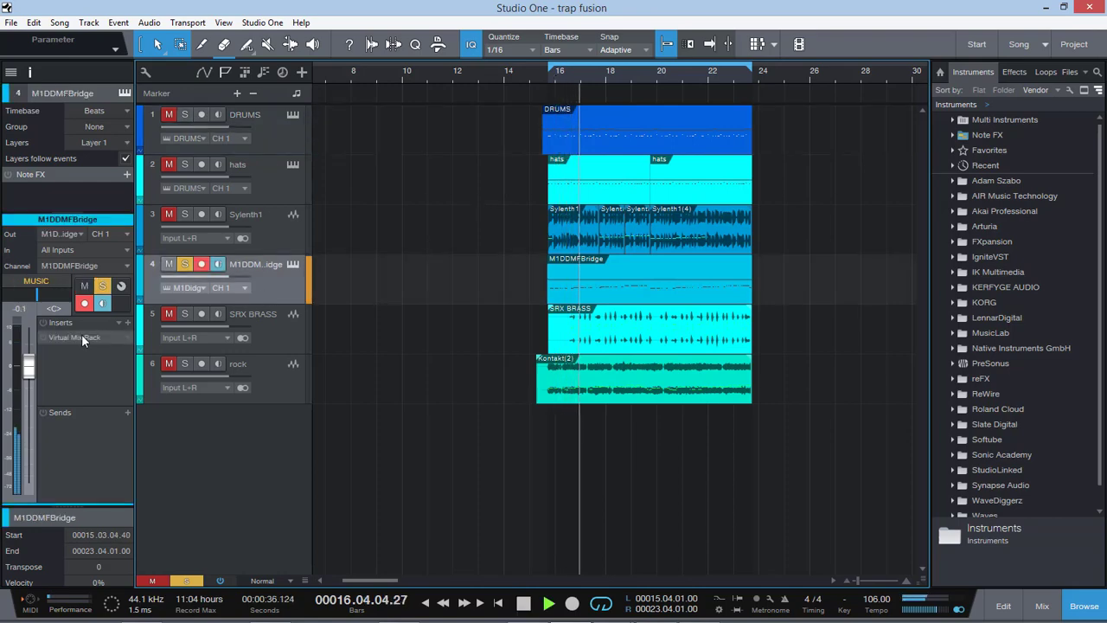
double_click(81, 336)
left_click_drag(686, 90, 559, 52)
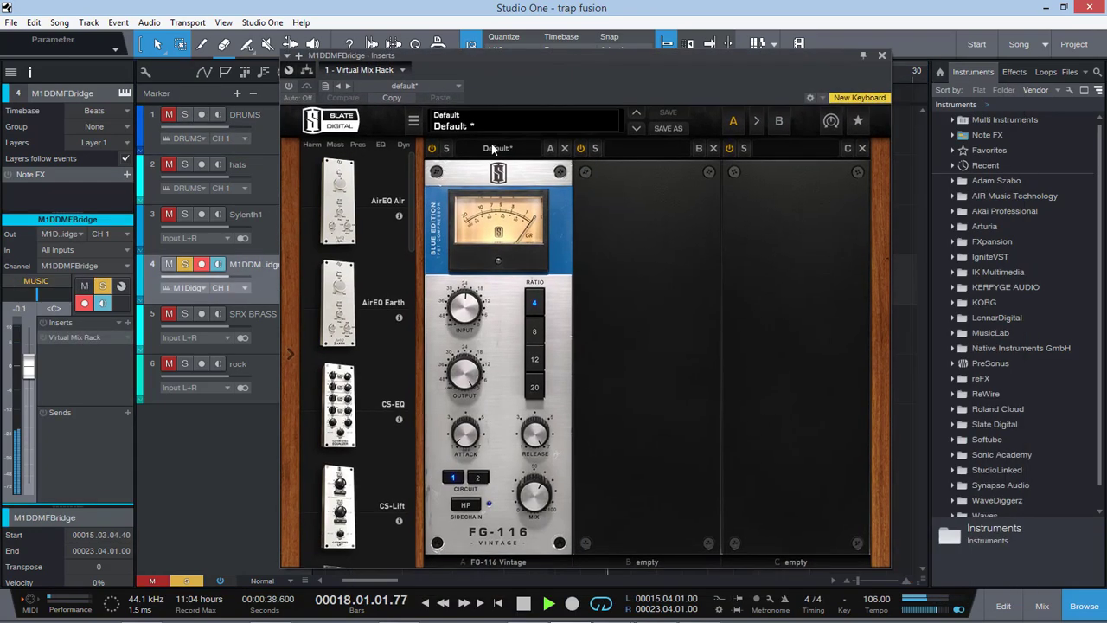
mouse_move(464, 303)
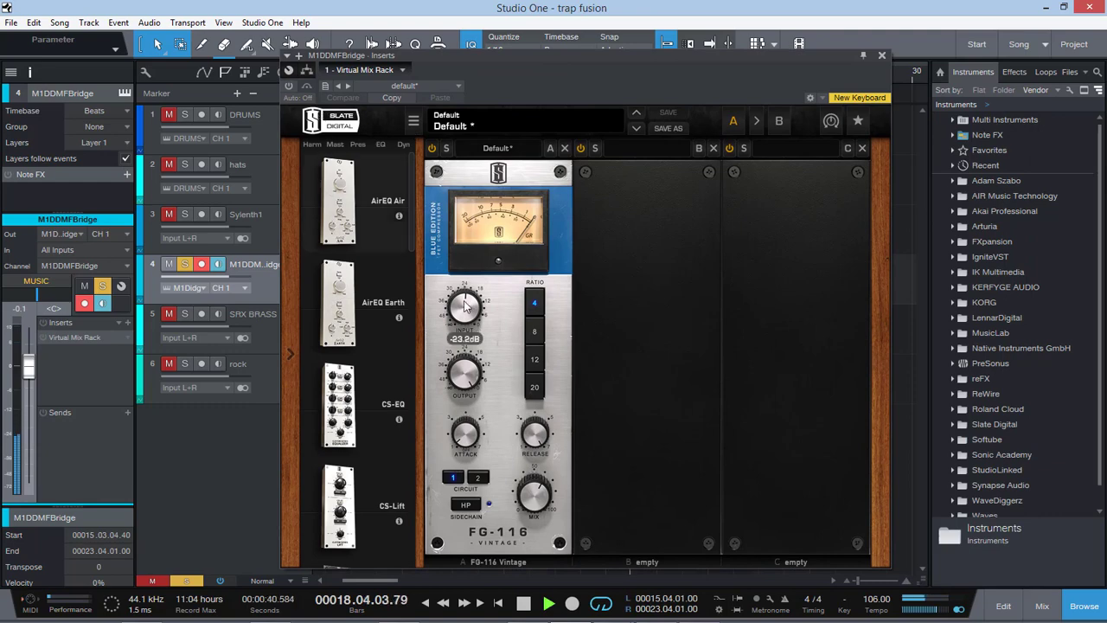
left_click(291, 86)
Step: Try small input and mix adjustments on the FG-116 compressor during playback, close the rack and restart playback
left_click_drag(464, 309, 464, 316)
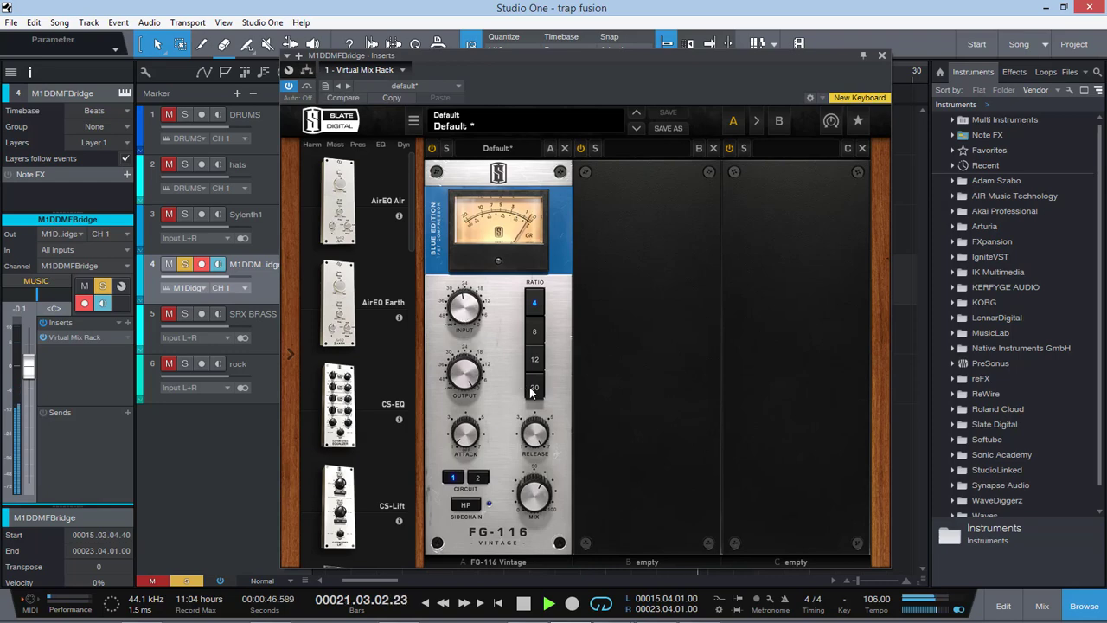
left_click_drag(465, 312, 469, 300)
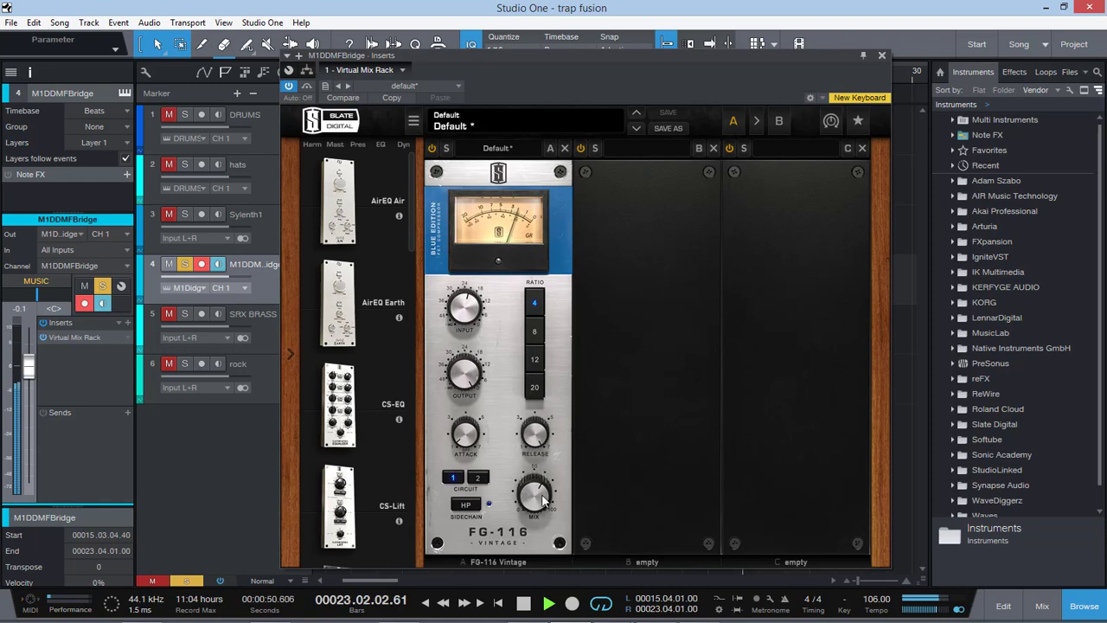
mouse_move(536, 501)
left_mouse_down()
mouse_move(560, 424)
mouse_move(555, 509)
mouse_move(550, 486)
left_mouse_up()
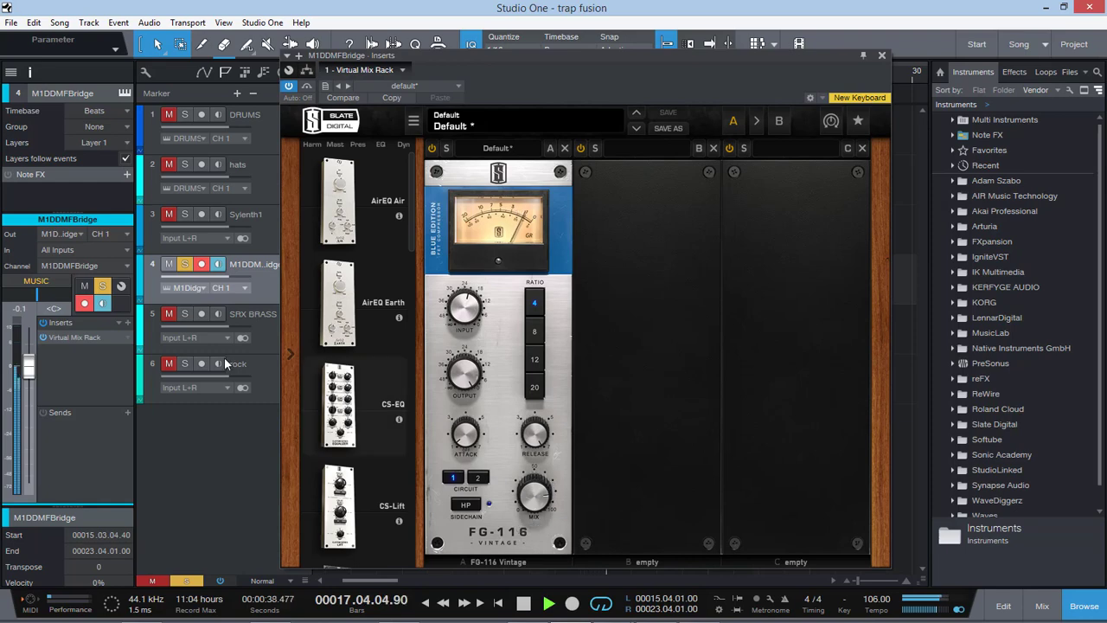
left_click(881, 57)
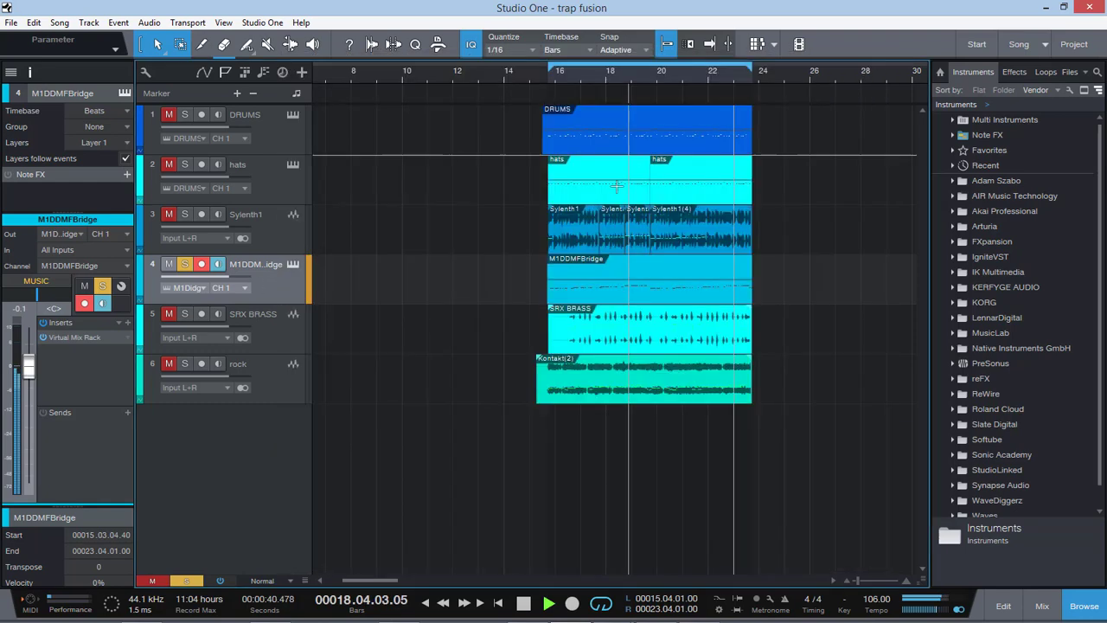
key("space")
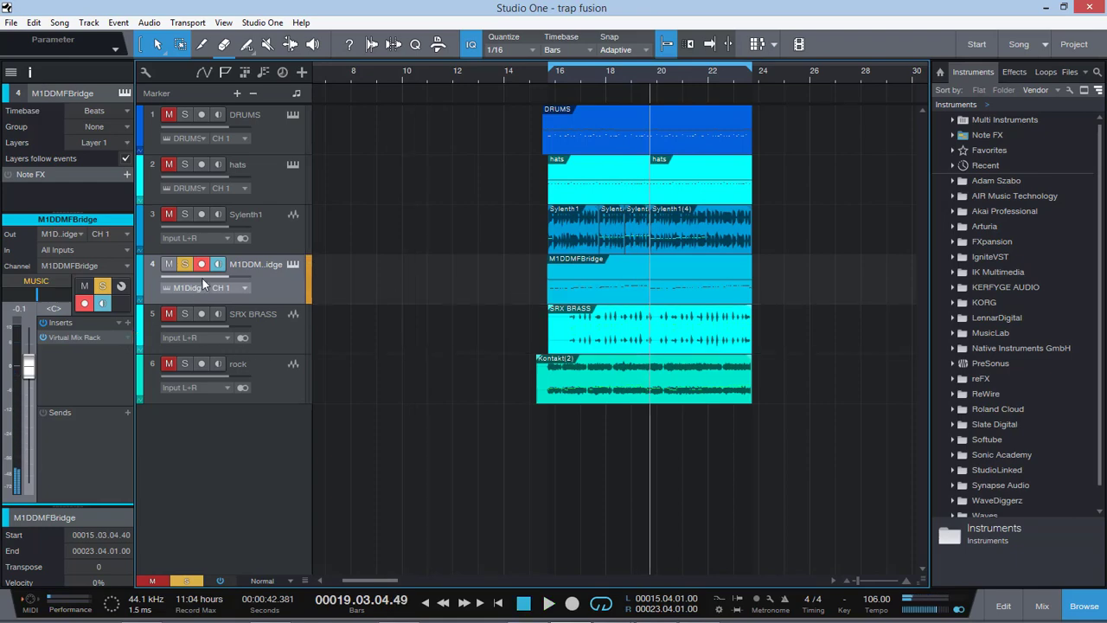
key("space")
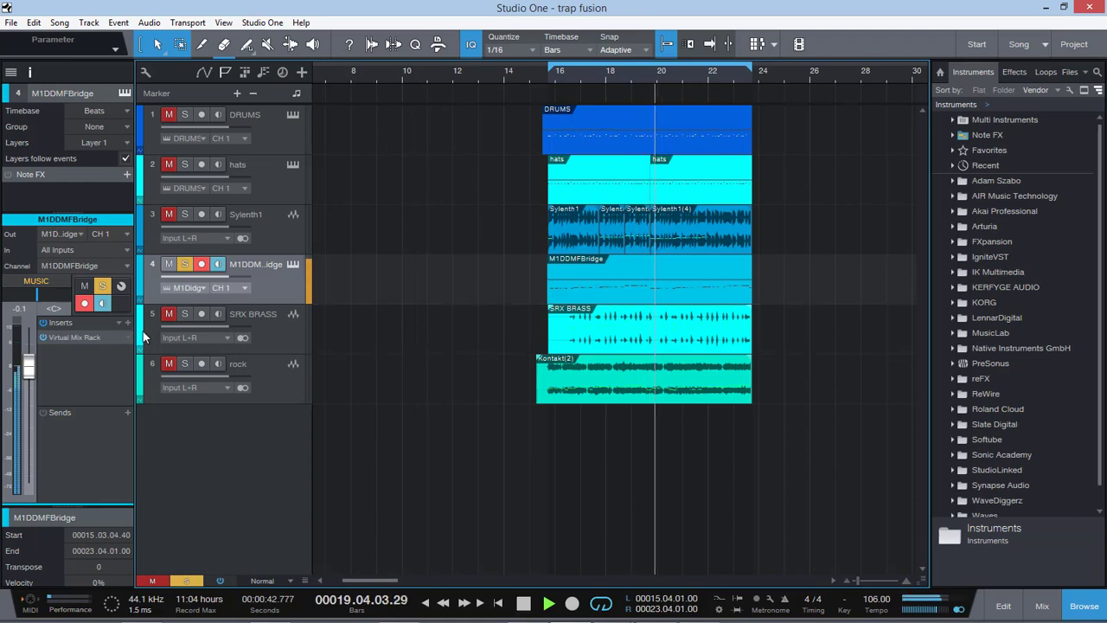
Step: Add the FG-S EQ module ahead of the FG-116 in the Virtual Mix Rack and set its filter to about 66 Hz
double_click(97, 337)
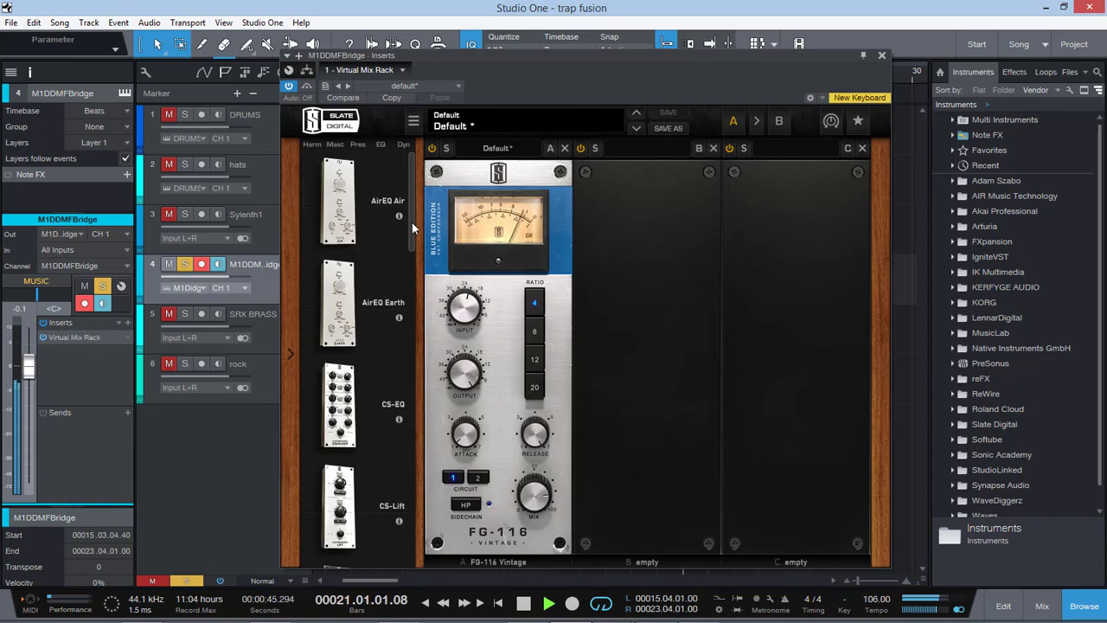
left_click_drag(412, 222, 406, 439)
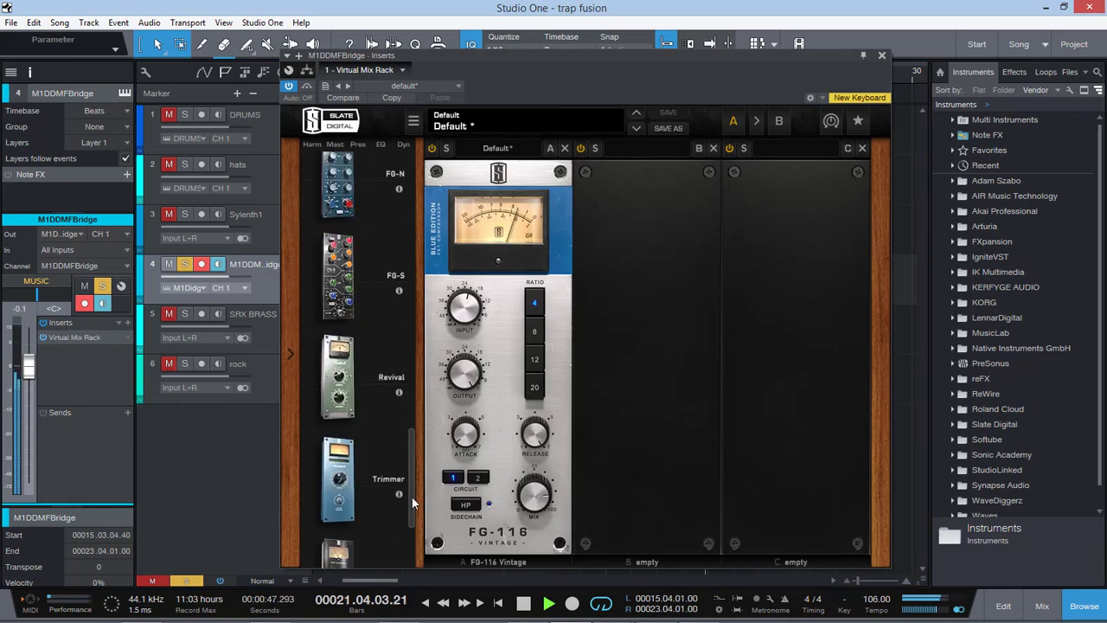
left_click_drag(339, 275, 667, 375)
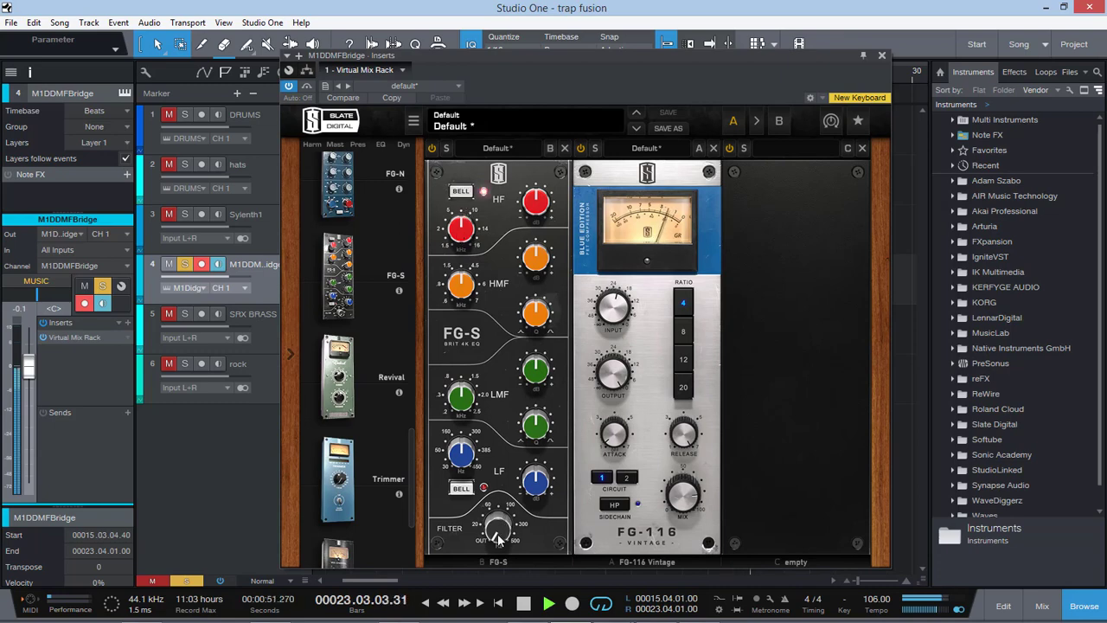
left_click_drag(498, 538, 498, 514)
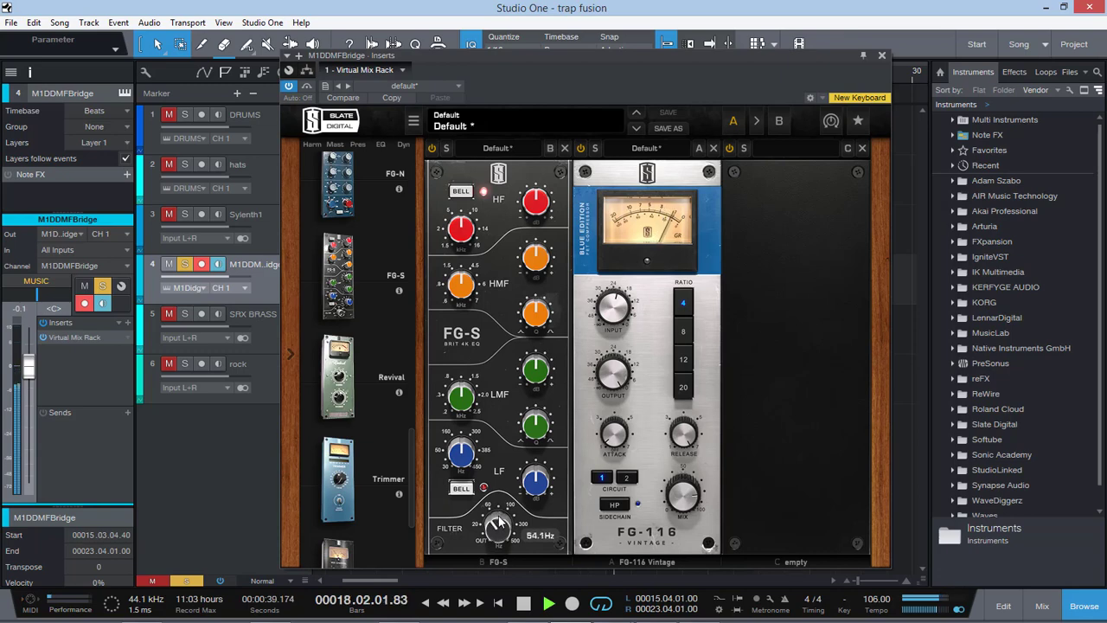
left_click_drag(500, 513, 501, 498)
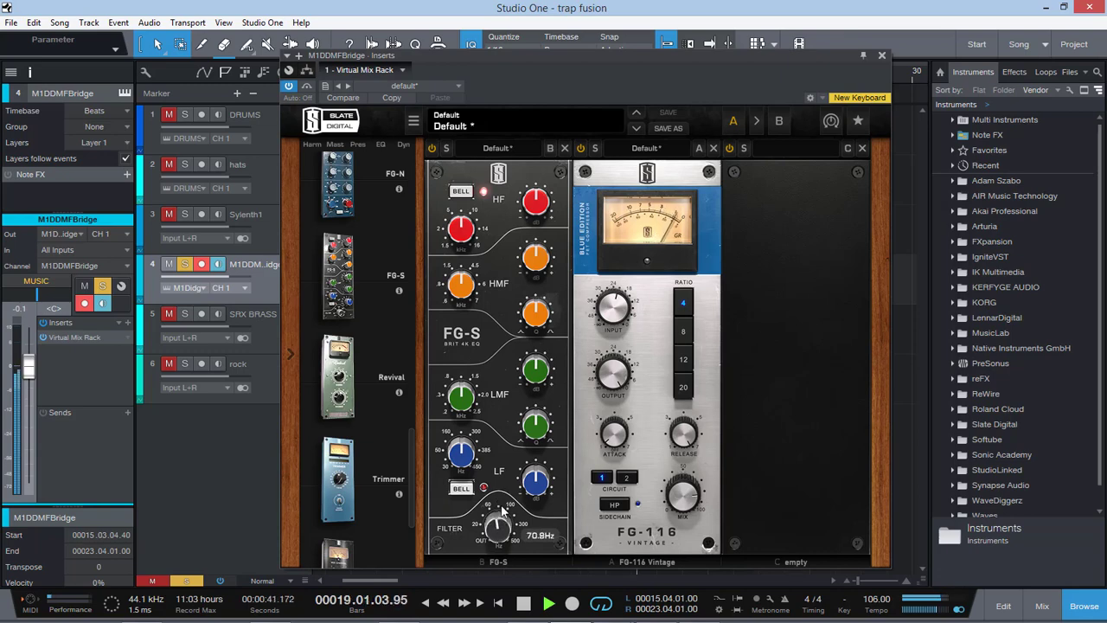
Step: Solo the DRUMS and hats tracks alongside M1DDMFBridge, close the rack and select the DRUMS track
left_click(185, 115)
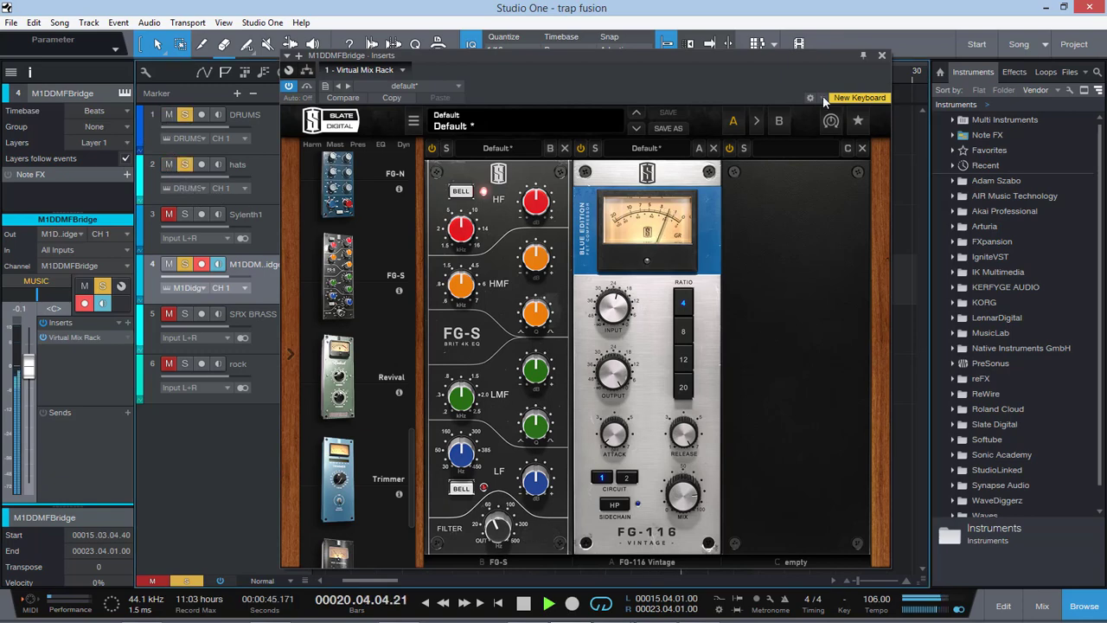
left_click(881, 56)
left_click(287, 141)
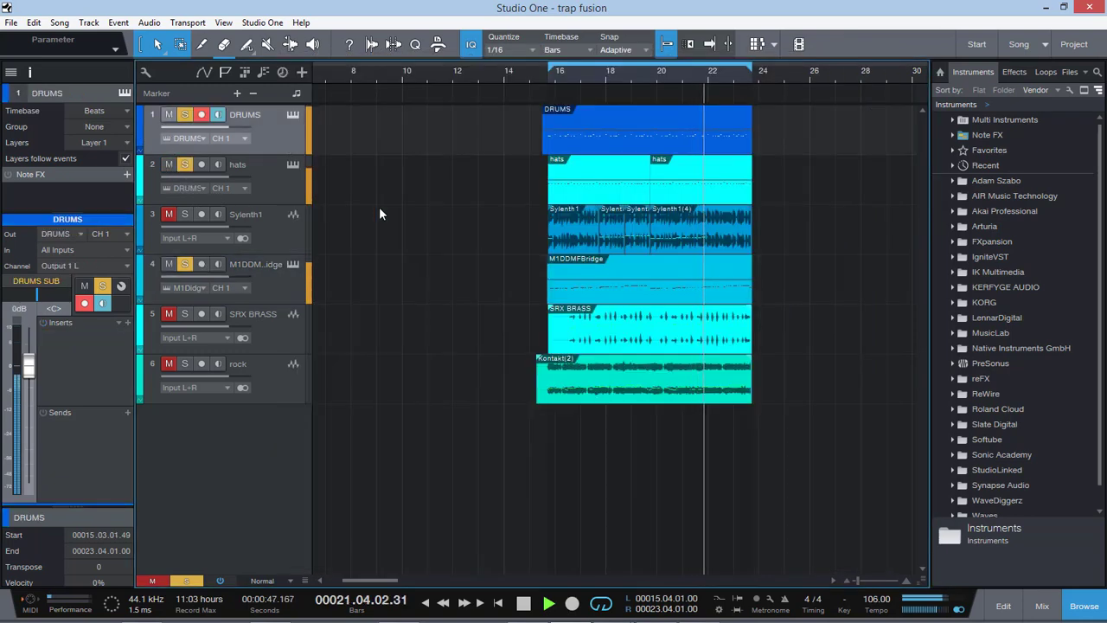
Step: Unmute the DRUM_COMP bus in the mixing console and adjust the threshold of its SSLComp Stereo compressor to 7.0
left_click(1042, 606)
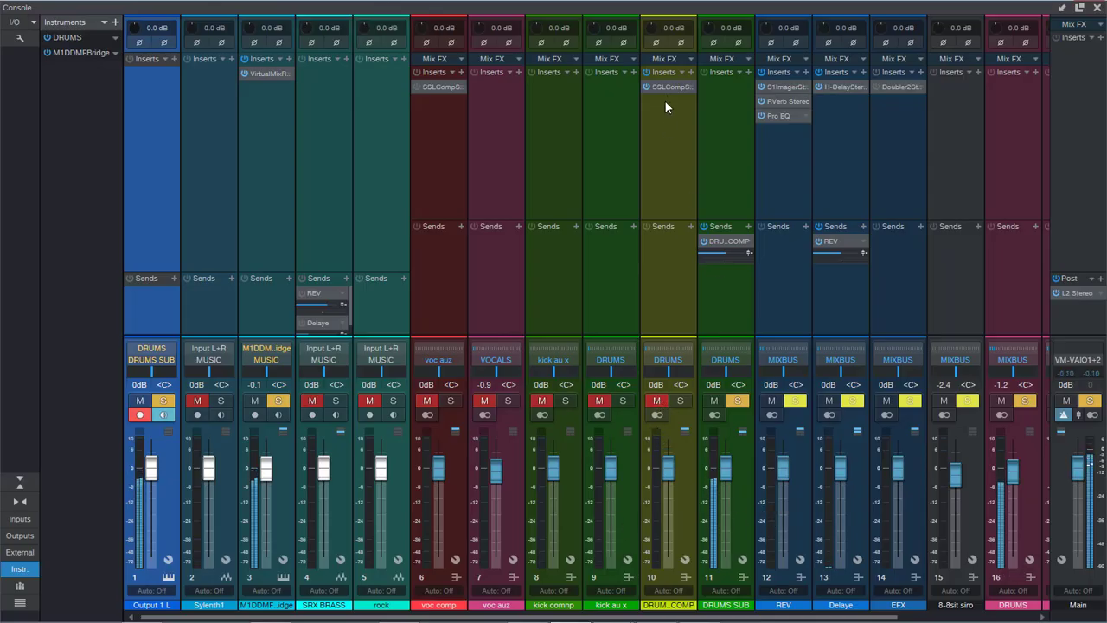
left_click(656, 401)
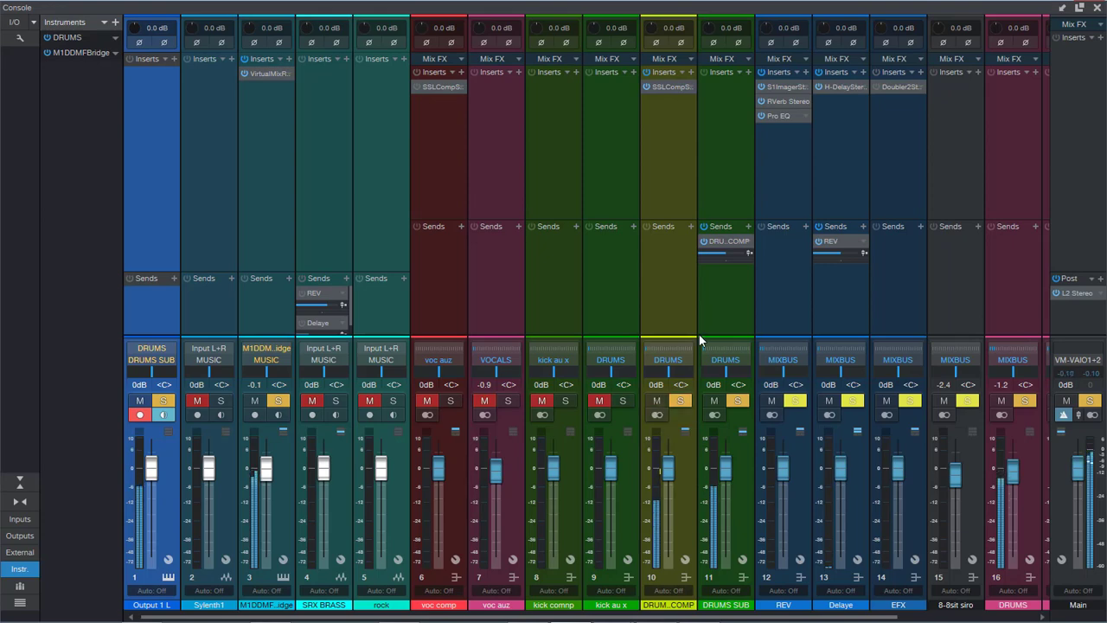
left_click(666, 87)
left_click_drag(505, 306, 505, 298)
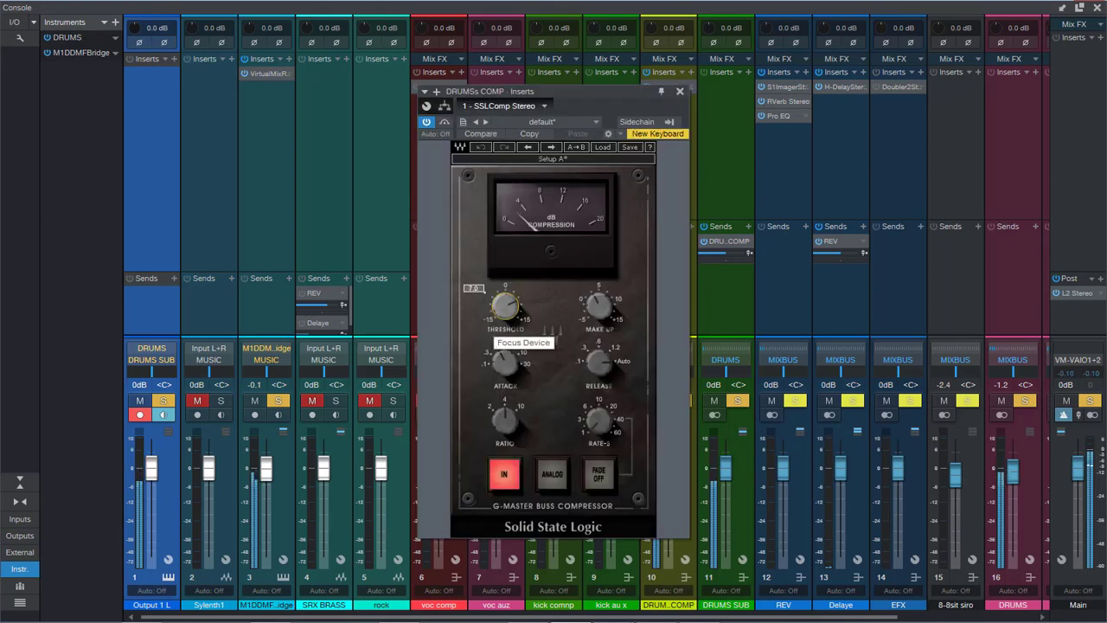
left_click(679, 91)
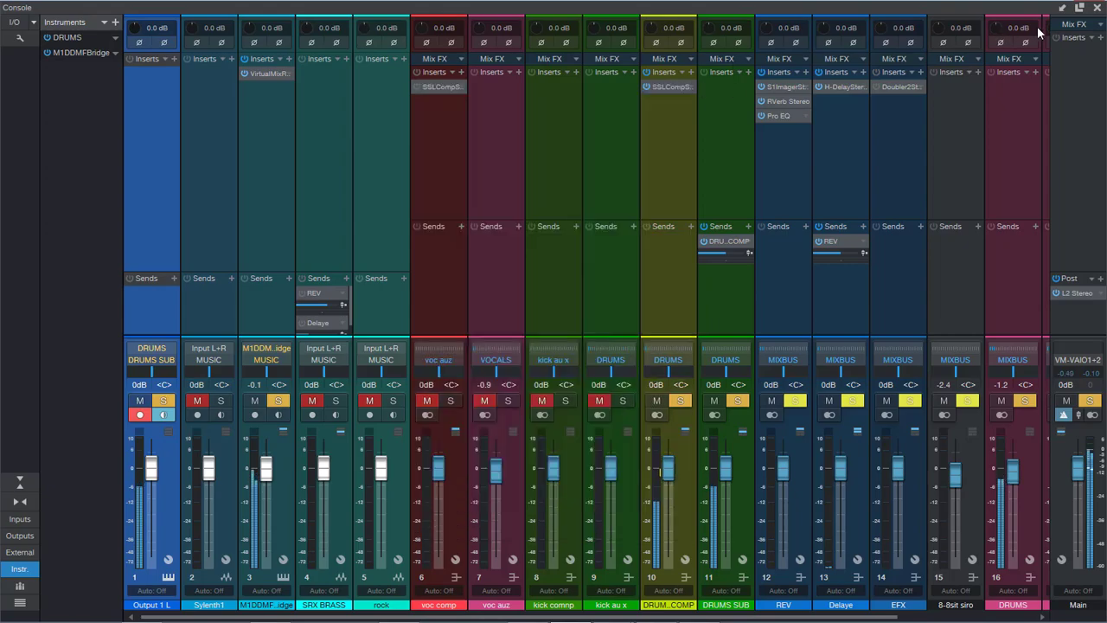
left_click(1095, 8)
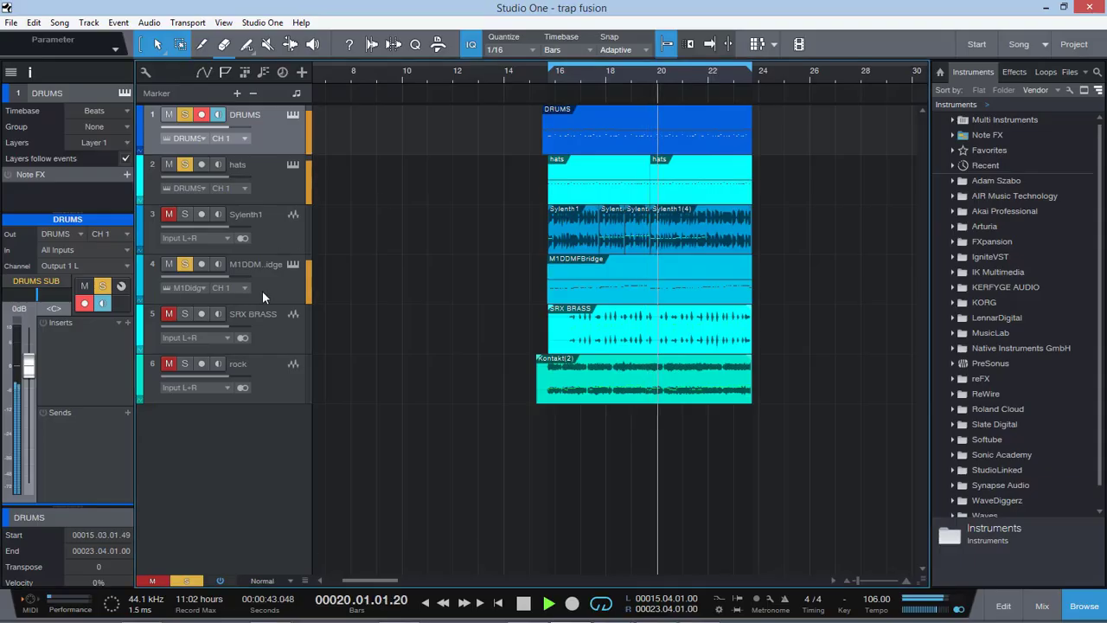
Step: In the M1DDMFBridge track's FG-S EQ, boost the LF band at 61.7 Hz and cut the LMF band, retuning its frequency
left_click(190, 301)
left_click(53, 338)
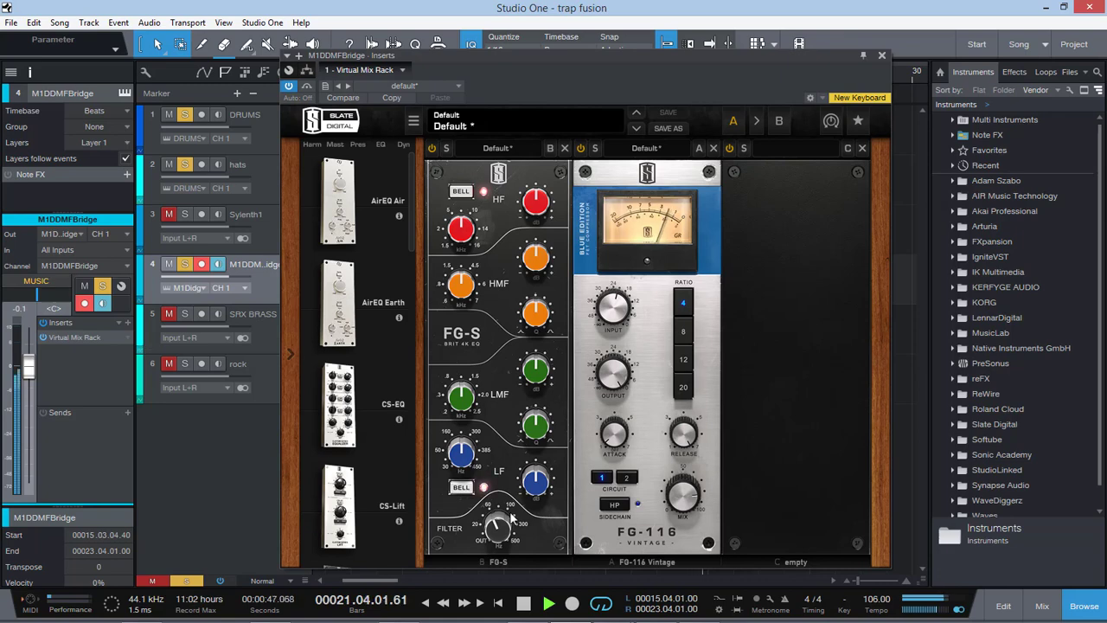
mouse_move(504, 534)
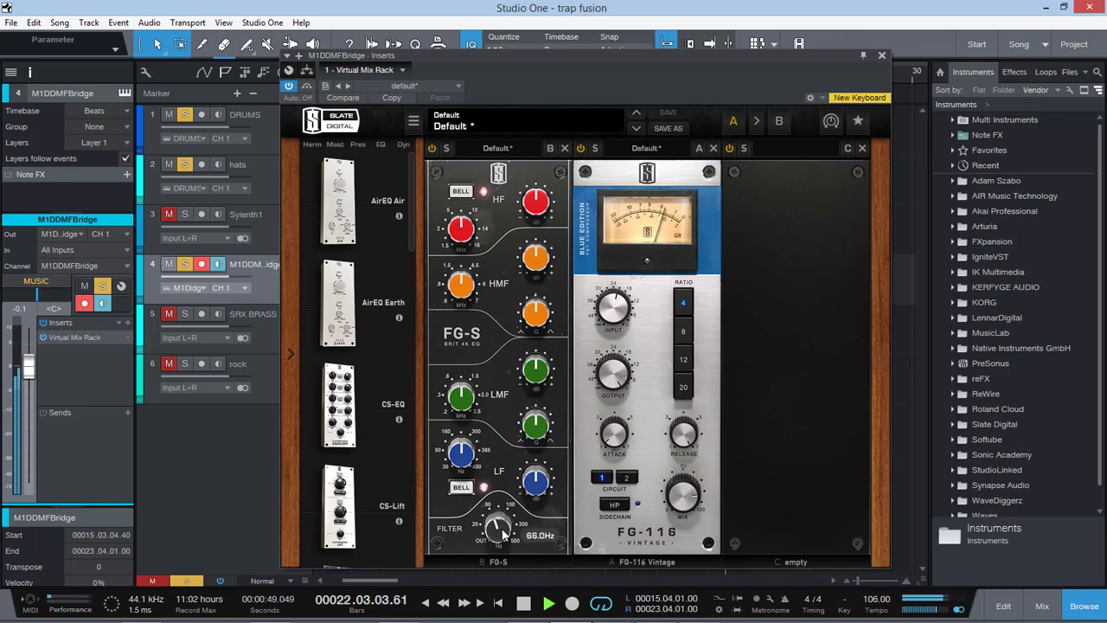
mouse_move(473, 451)
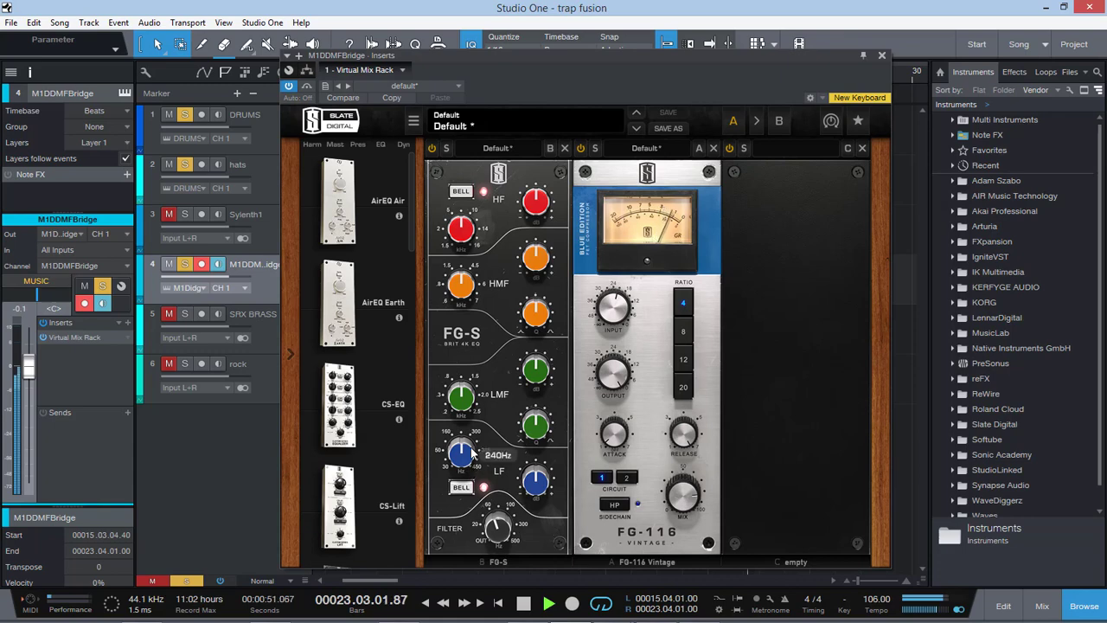
left_click_drag(460, 447, 460, 473)
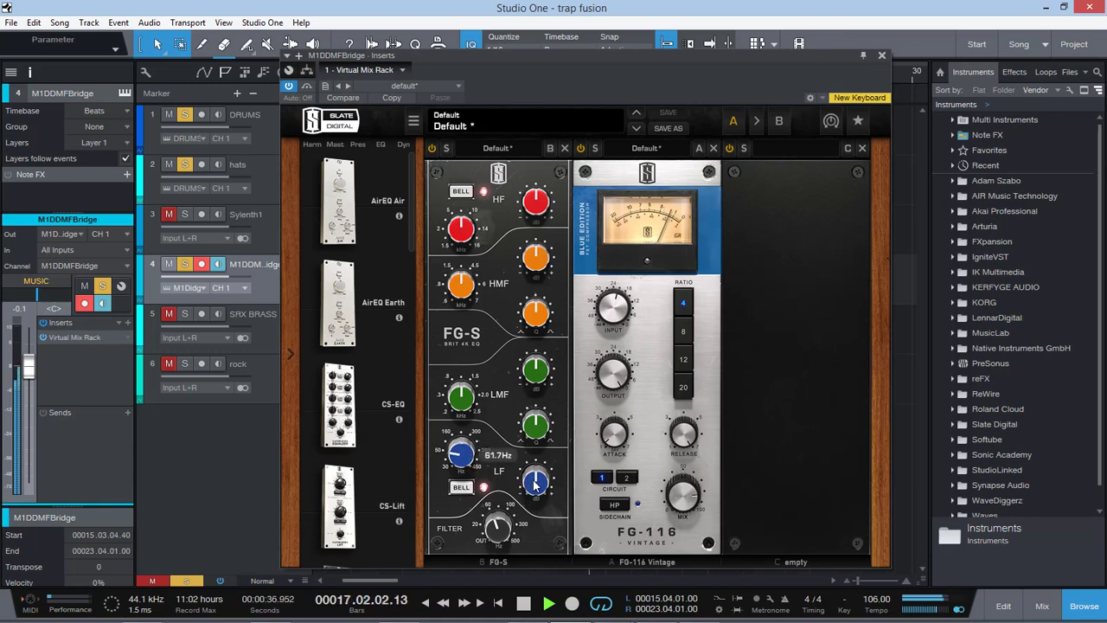
left_click_drag(534, 485, 545, 461)
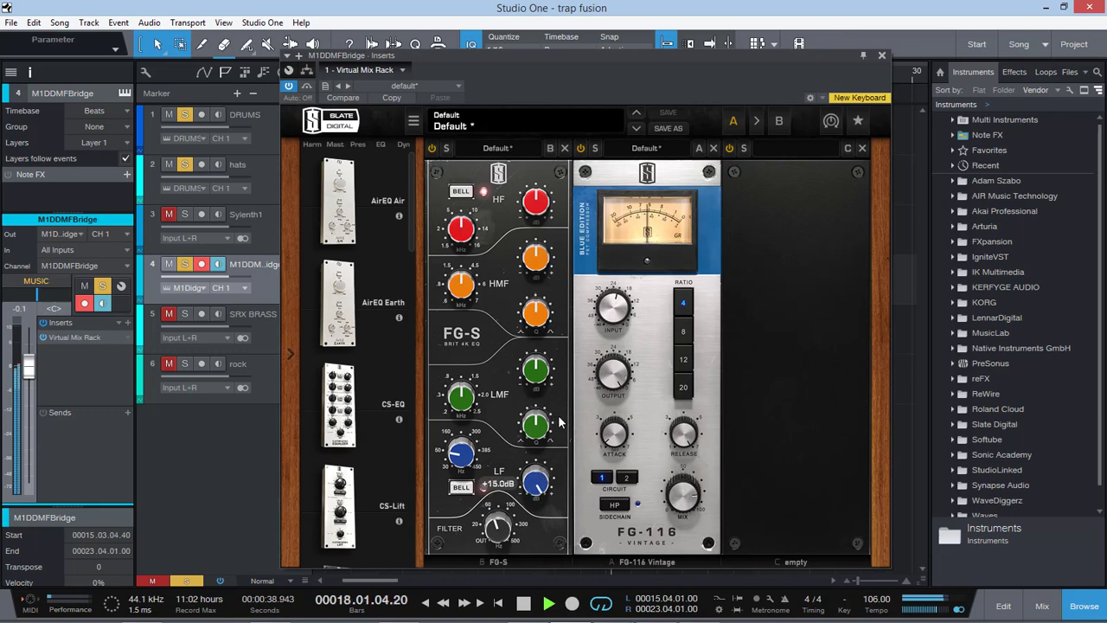
left_click_drag(559, 422, 543, 479)
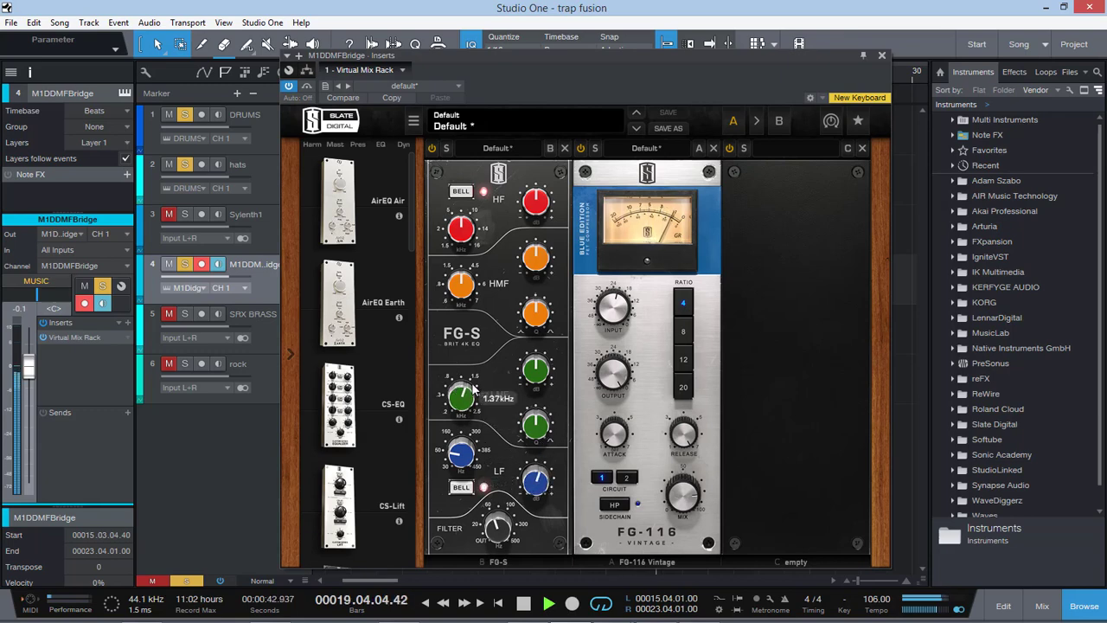
left_click_drag(548, 373, 535, 418)
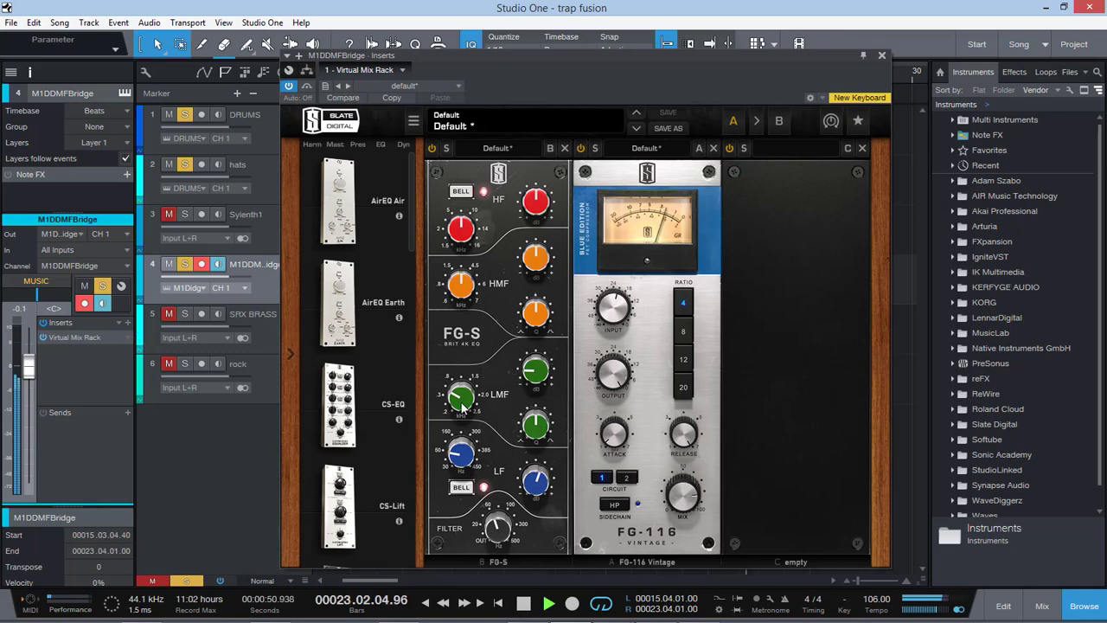
left_click_drag(463, 406, 473, 343)
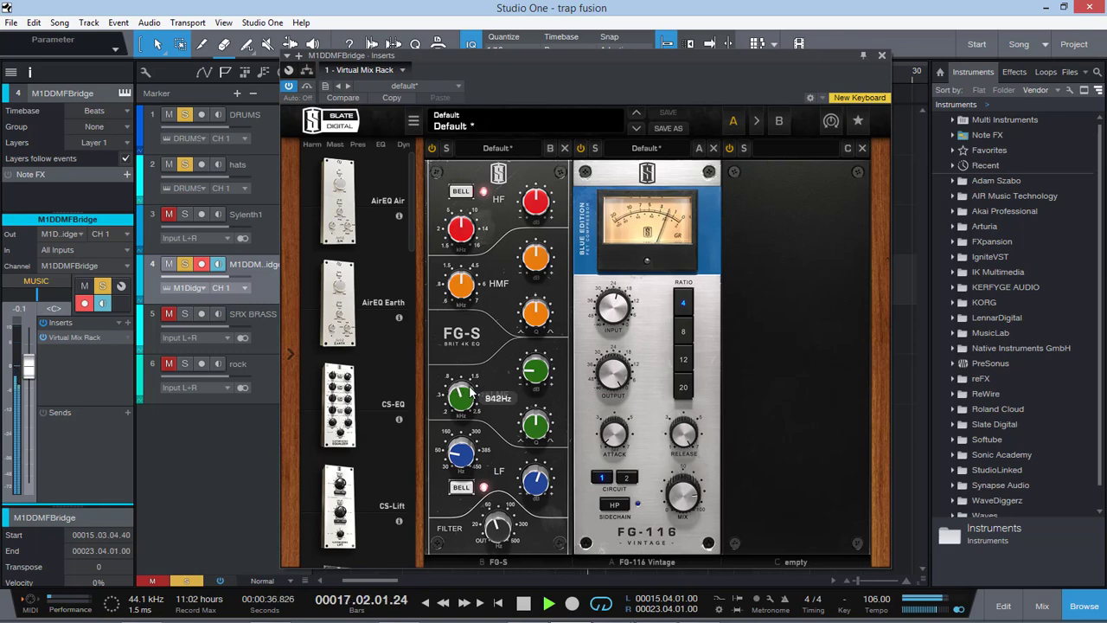
Step: Search the plug-ins for "smack" and insert Smack Attack Stereo after the Virtual Mix Rack on the M1DDMFBridge track
left_click(128, 322)
type("sm")
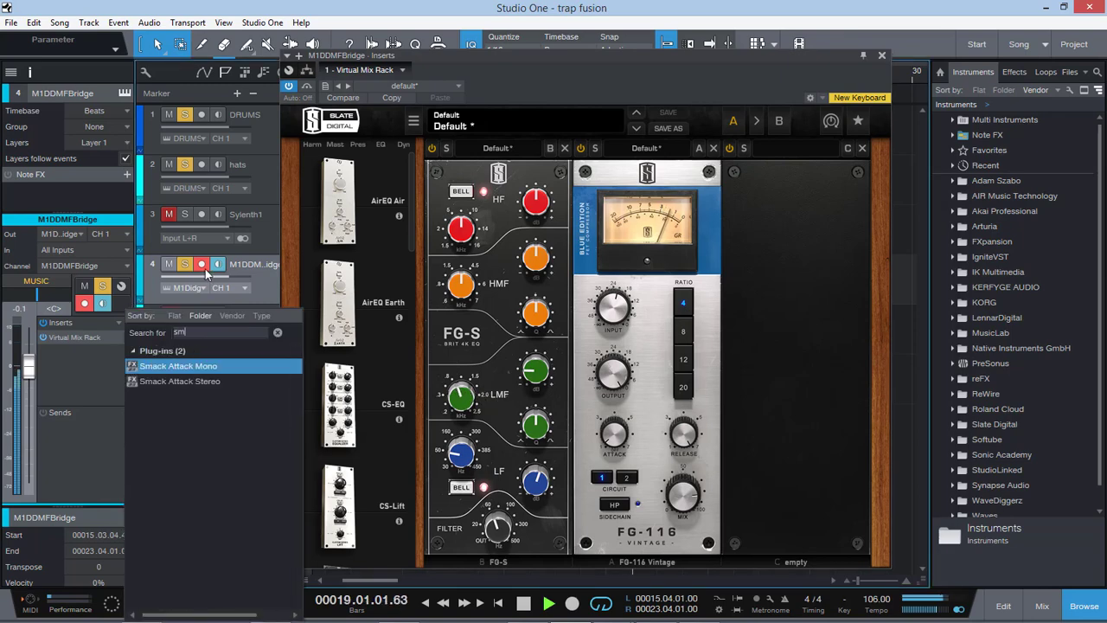
type("ack")
left_click(223, 381)
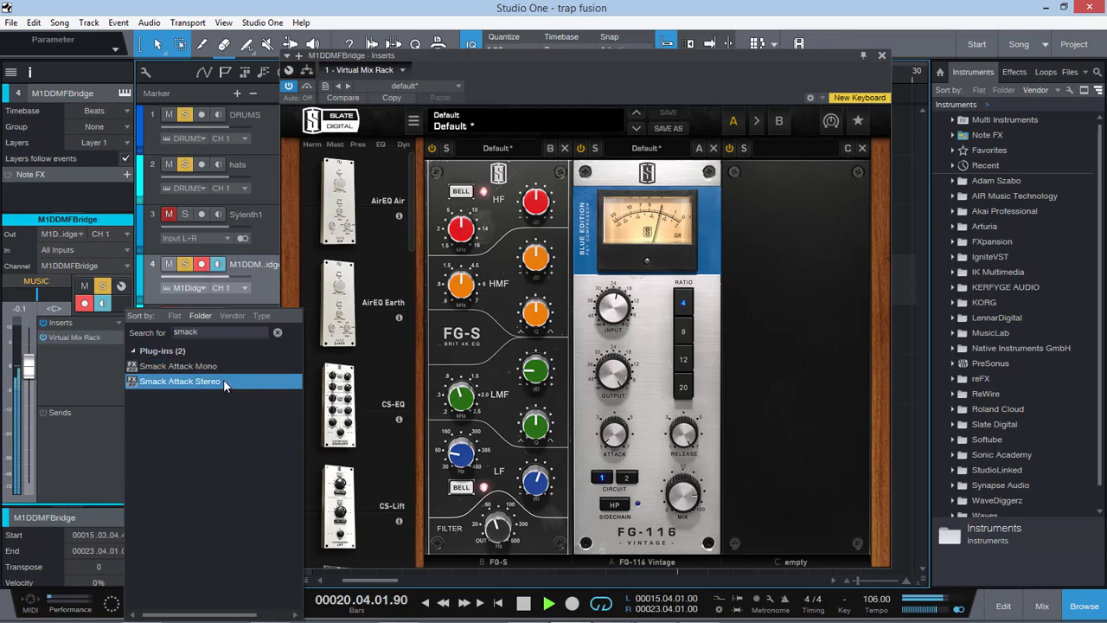
double_click(223, 380)
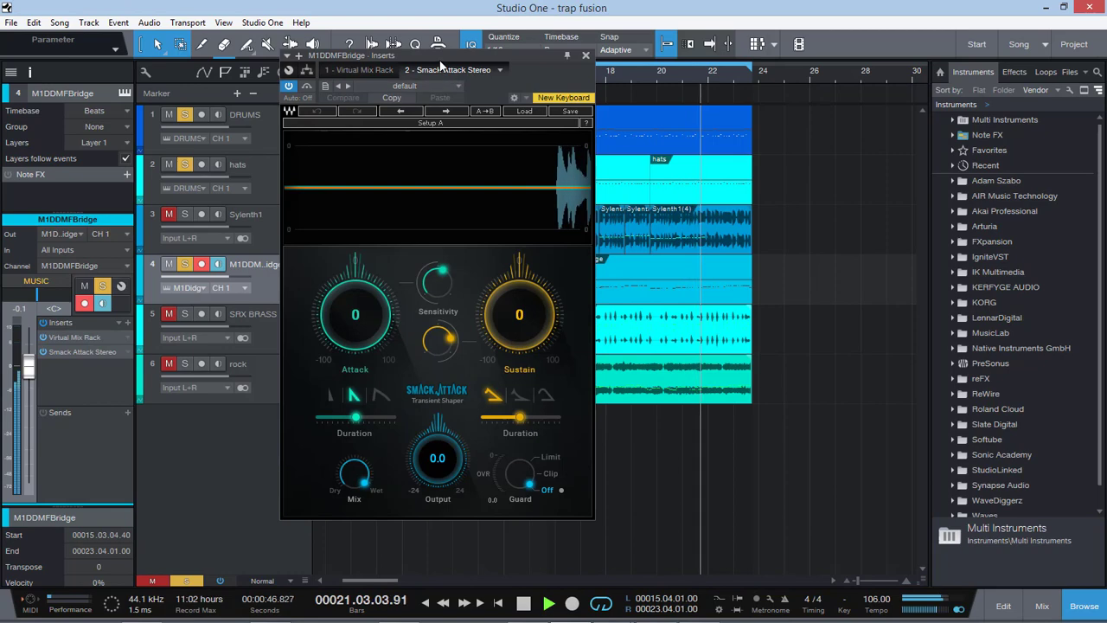
Step: Reduce Smack Attack's sustain to -60 on the M1DDMFBridge track, set its guard to Clip and close the plug-in window
left_click_drag(441, 65, 577, 72)
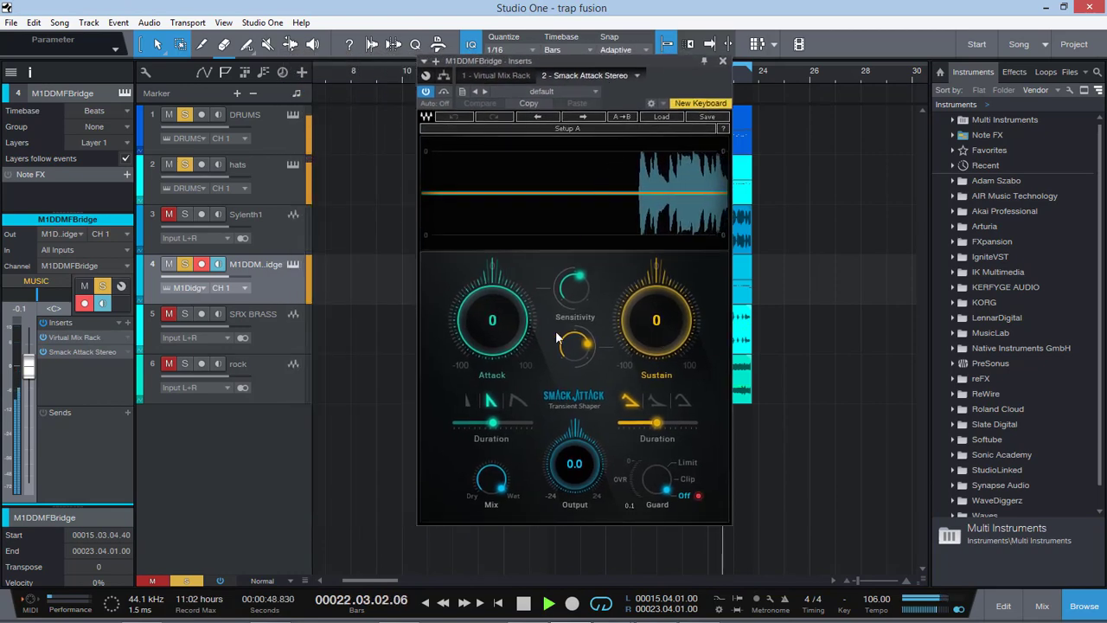
mouse_move(666, 321)
left_mouse_down()
mouse_move(666, 347)
mouse_move(665, 320)
left_mouse_up()
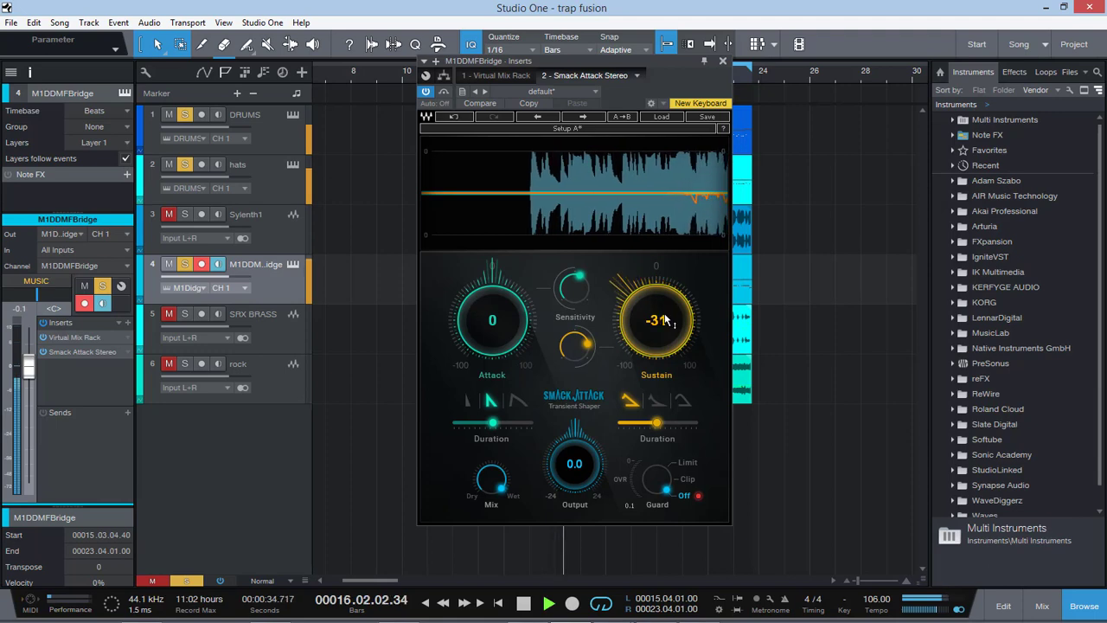
mouse_move(492, 320)
left_mouse_down()
mouse_move(492, 299)
mouse_move(492, 320)
left_mouse_up()
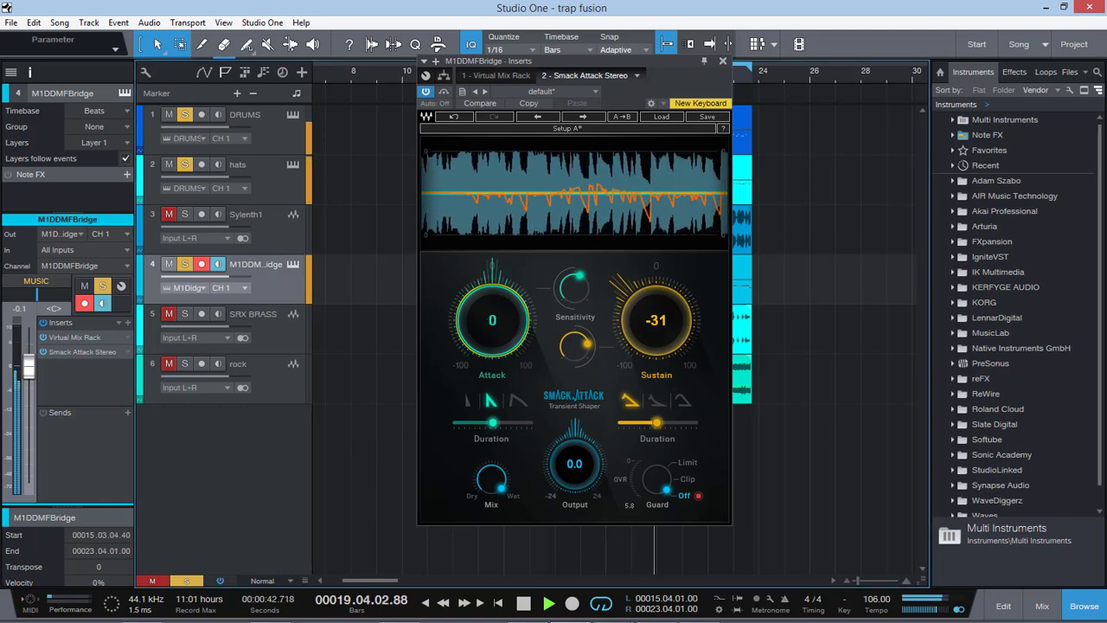
mouse_move(656, 320)
left_mouse_down()
mouse_move(656, 347)
mouse_move(656, 317)
left_mouse_up()
left_click(688, 478)
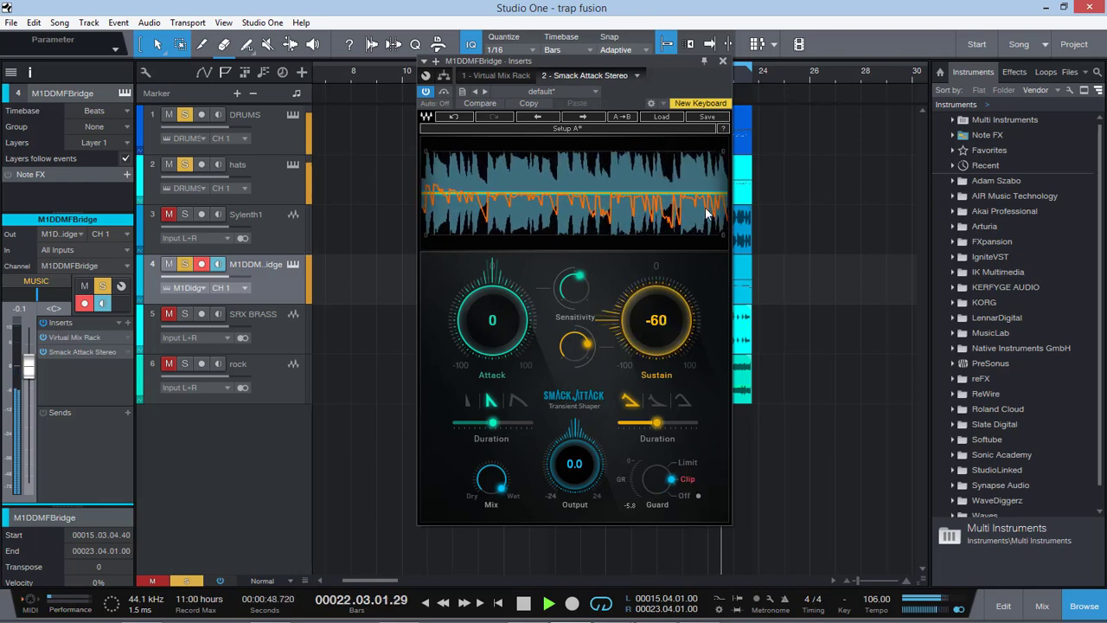
left_click(722, 61)
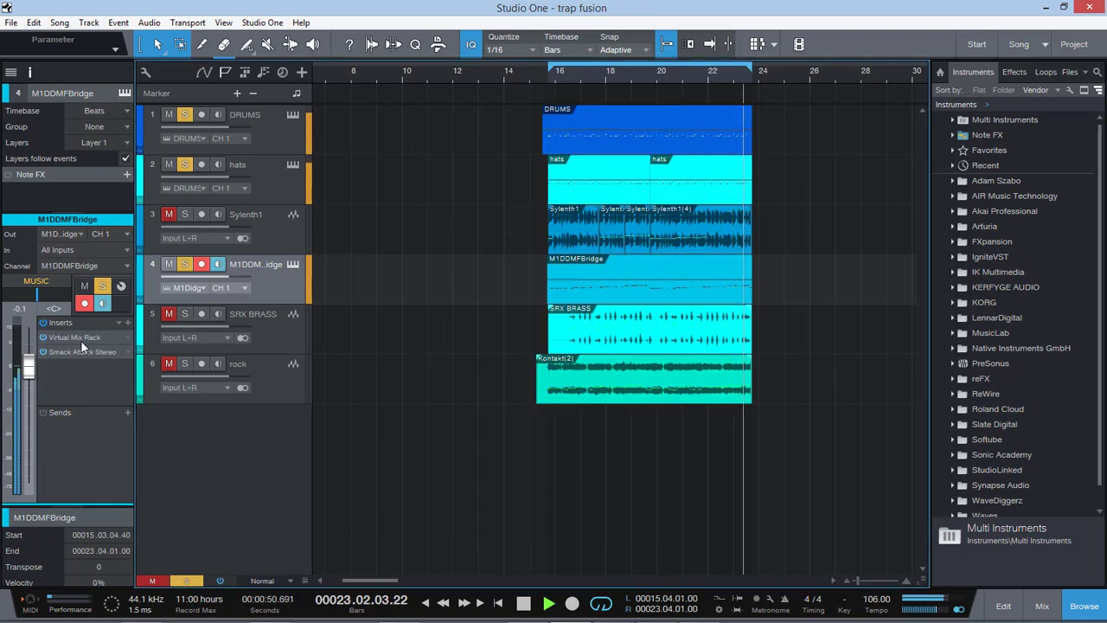
Step: In the M1DDMFBridge track's FG-S EQ, set the low filter to 83.7 Hz and boost the LF band to +4.33 dB
left_click(119, 338)
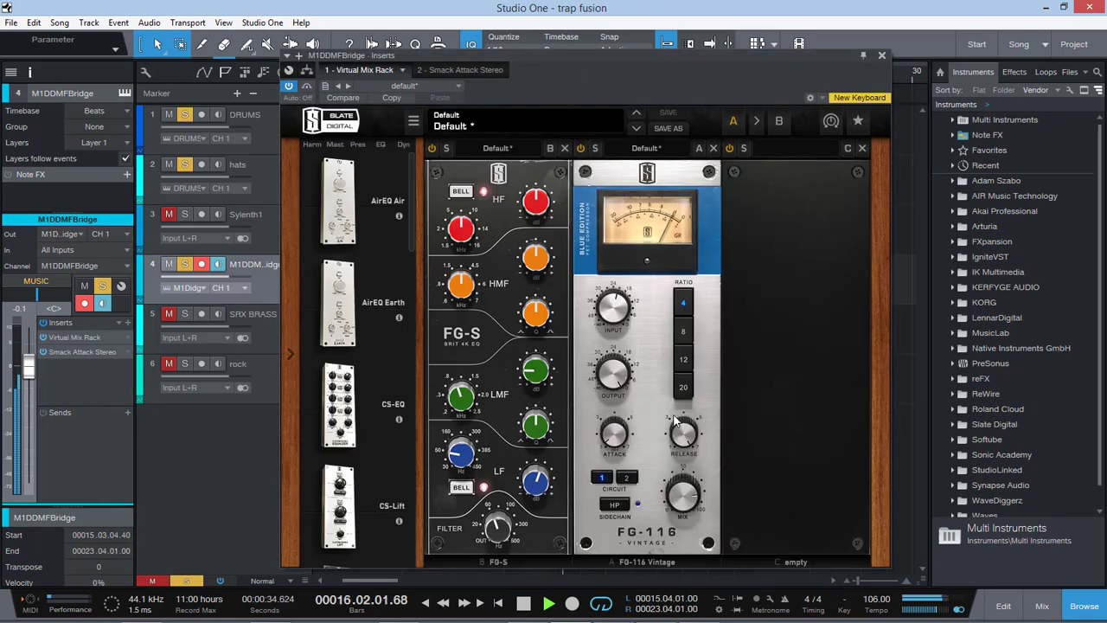
left_click(603, 477)
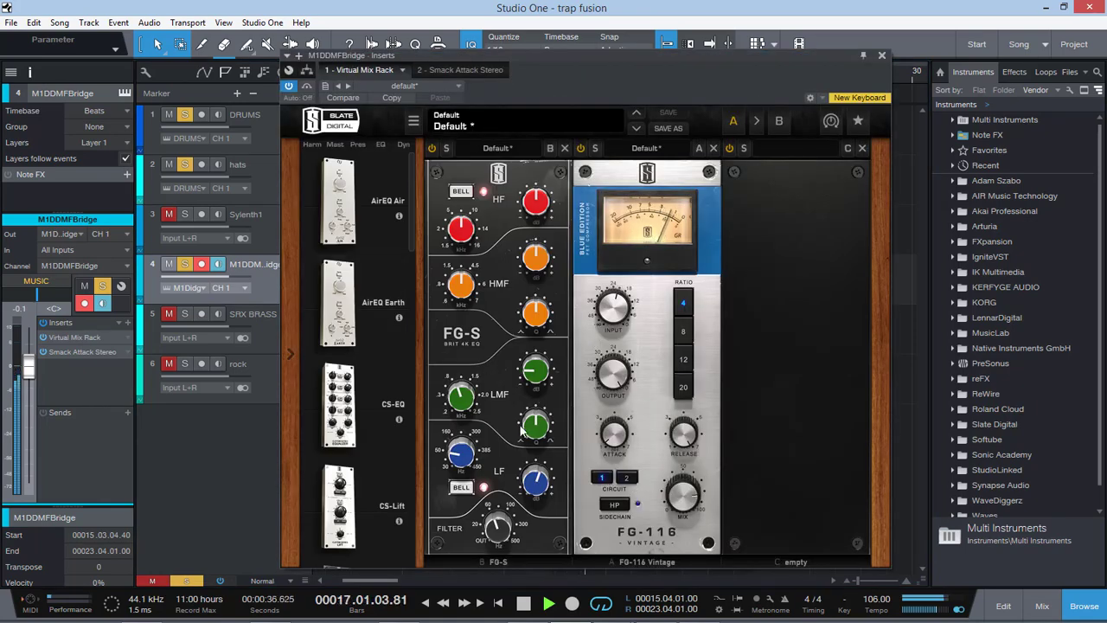
mouse_move(499, 529)
left_click_drag(495, 536, 498, 529)
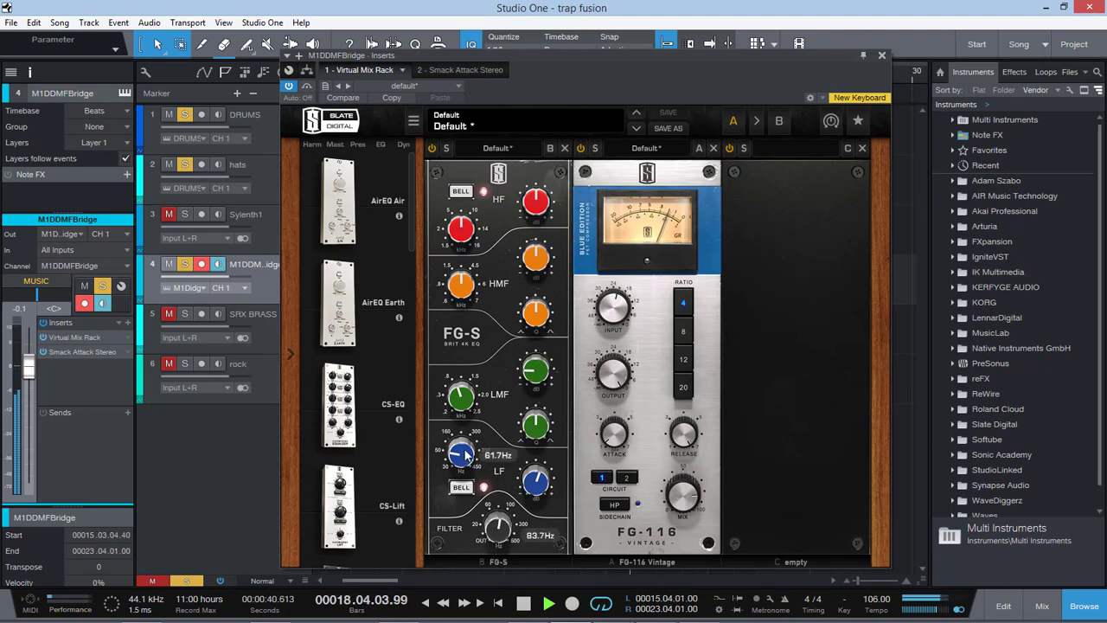
mouse_move(537, 469)
left_click_drag(537, 469, 547, 441)
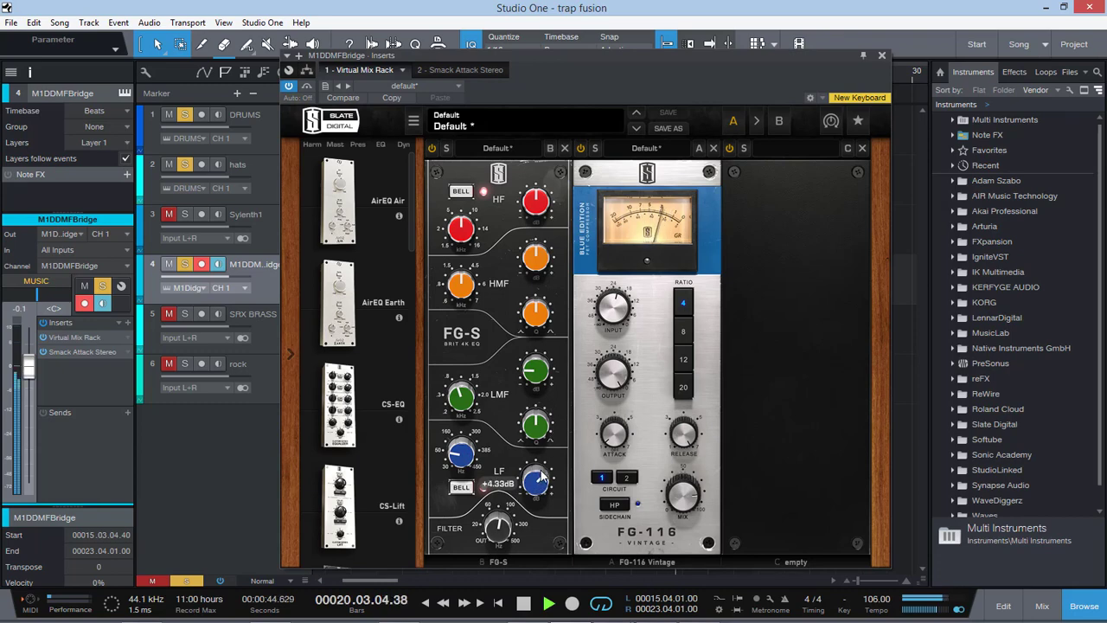
Step: Try an FG-Bomber module in the rack's empty third slot, switching its tone to Tight and then Present
left_click_drag(412, 225, 400, 499)
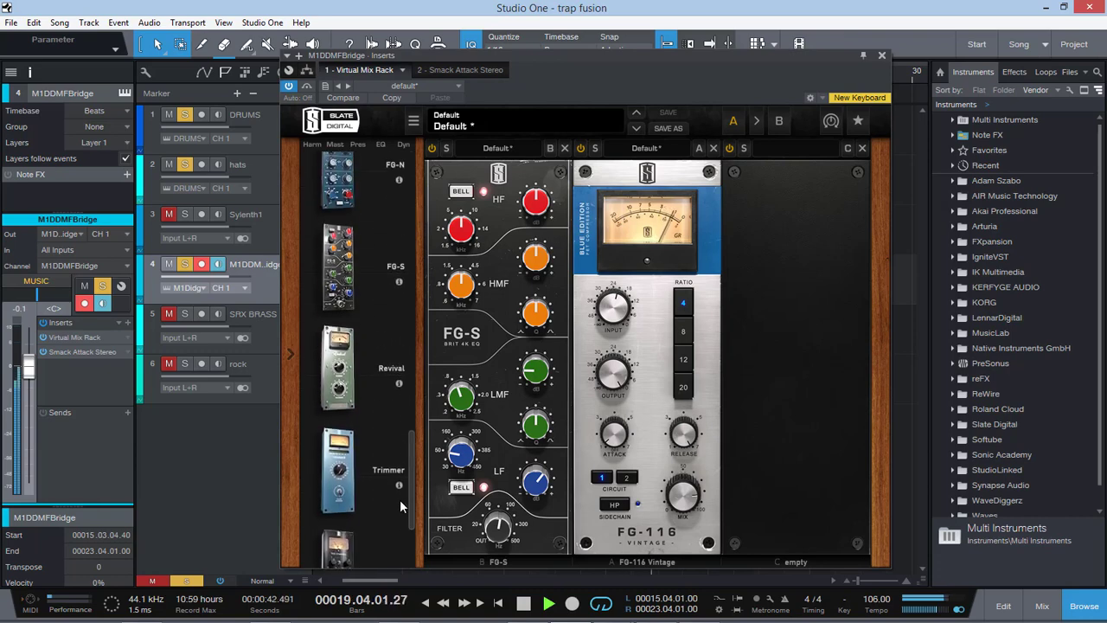
scroll(399, 499, "up", 1)
scroll(396, 528, "down", 5)
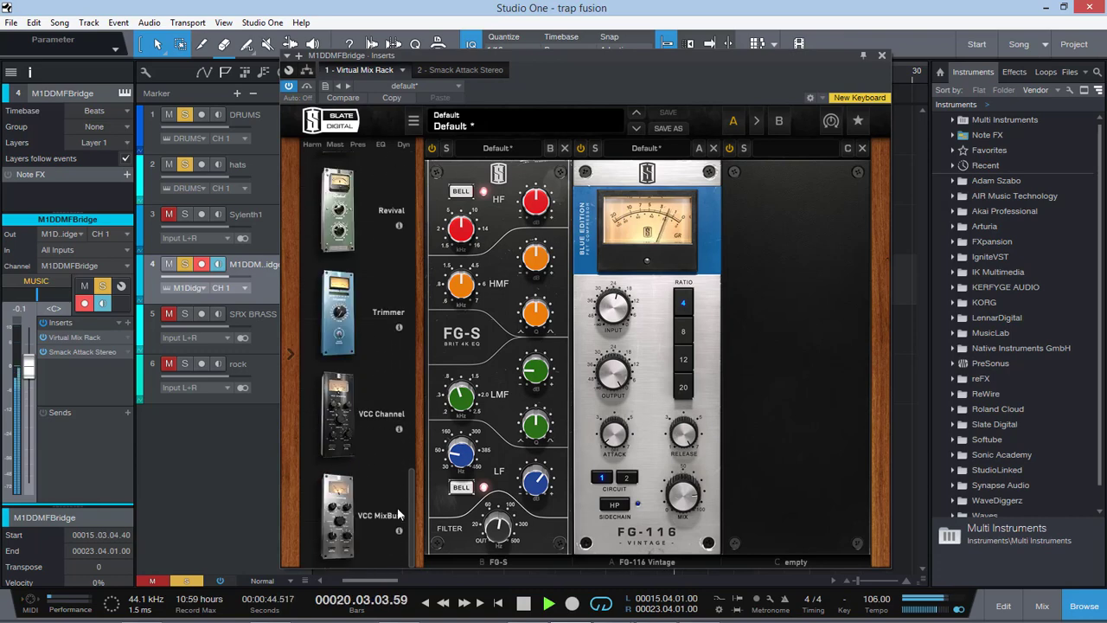
scroll(399, 484, "up", 10)
left_click_drag(338, 264, 783, 371)
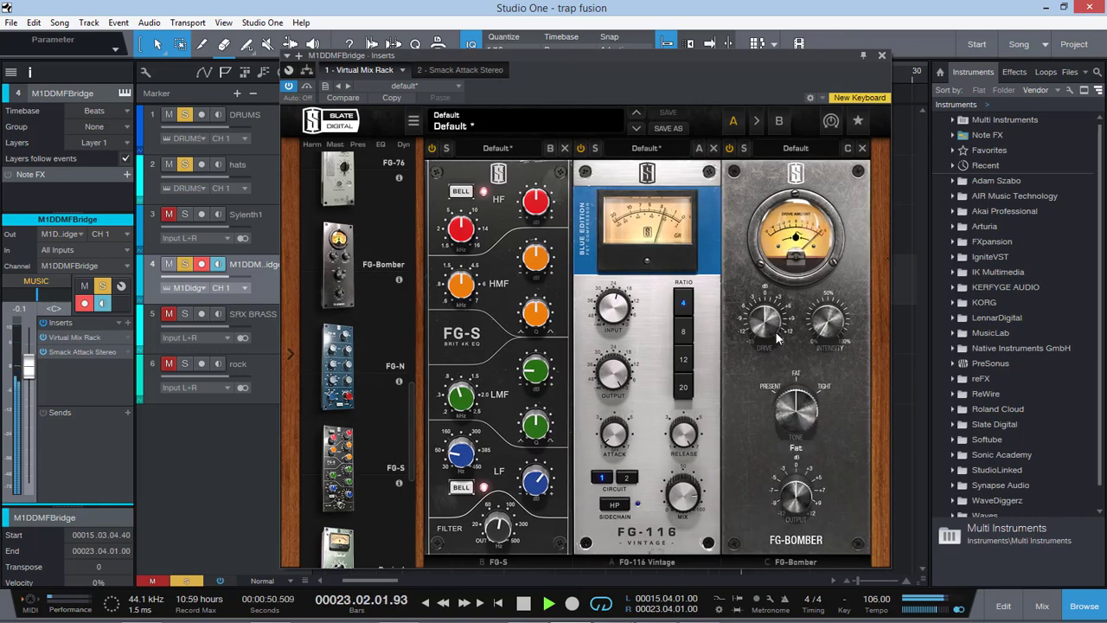
left_click_drag(808, 410, 810, 344)
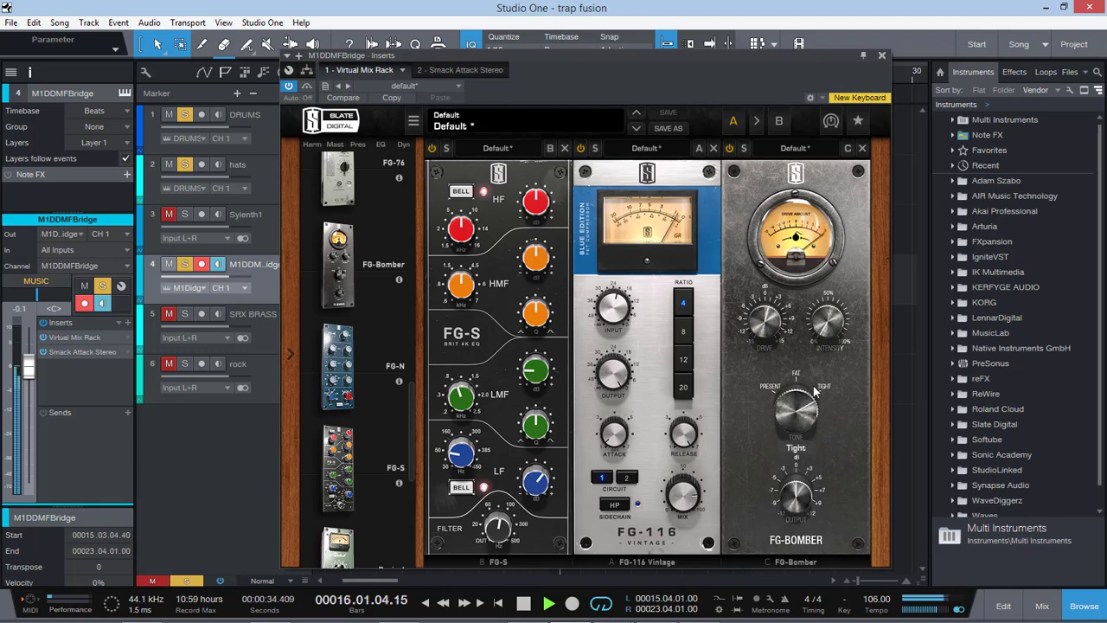
left_click_drag(812, 390, 789, 543)
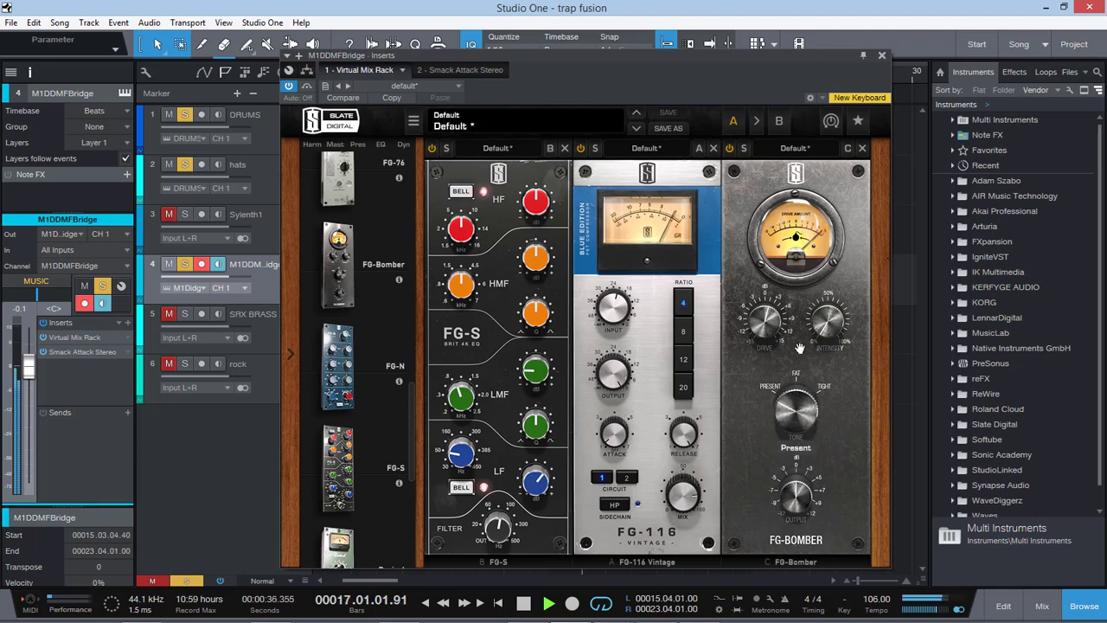
Step: Compare the FG-Bomber on and off, try drive at 3.54 dB with intensity at 40.3%, and remove the module
left_click(729, 149)
left_click(729, 150)
left_click_drag(767, 321, 775, 293)
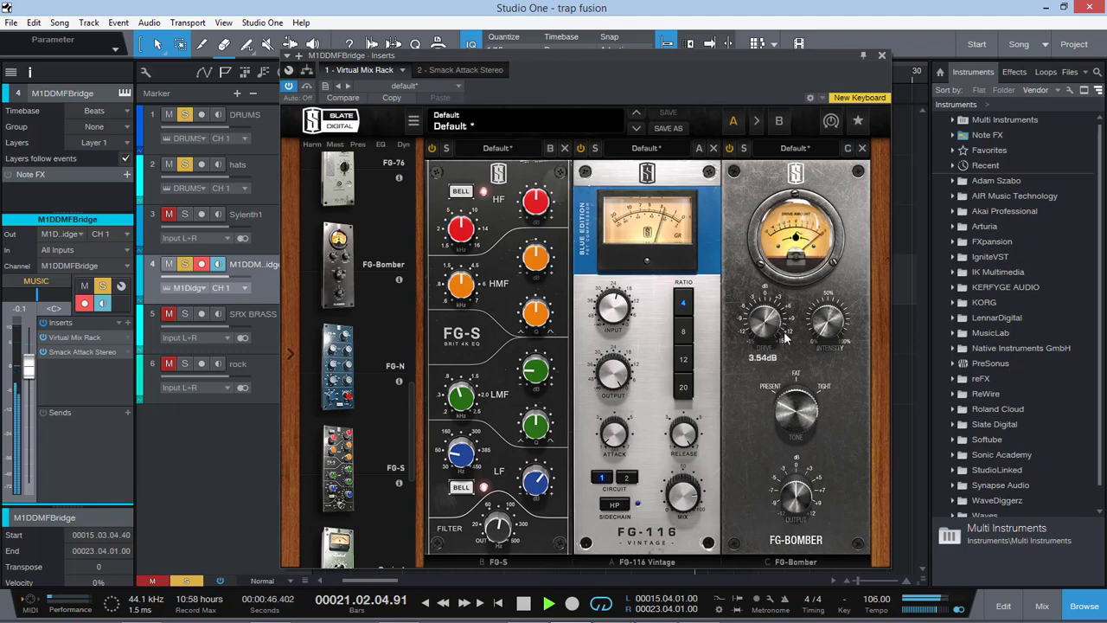
left_click_drag(829, 321, 841, 167)
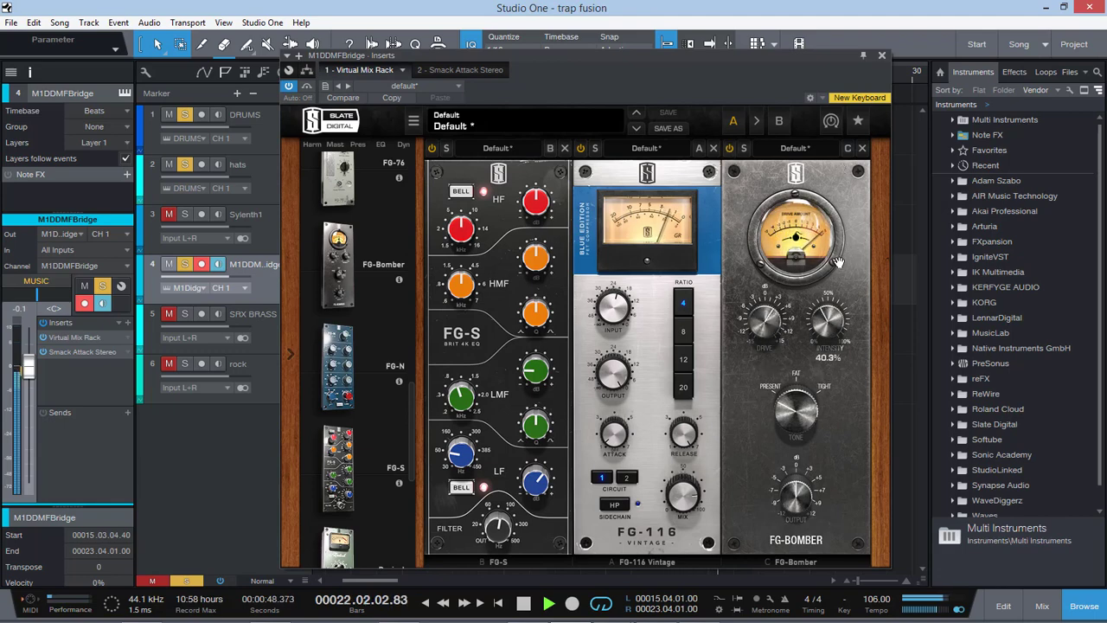
left_click(862, 148)
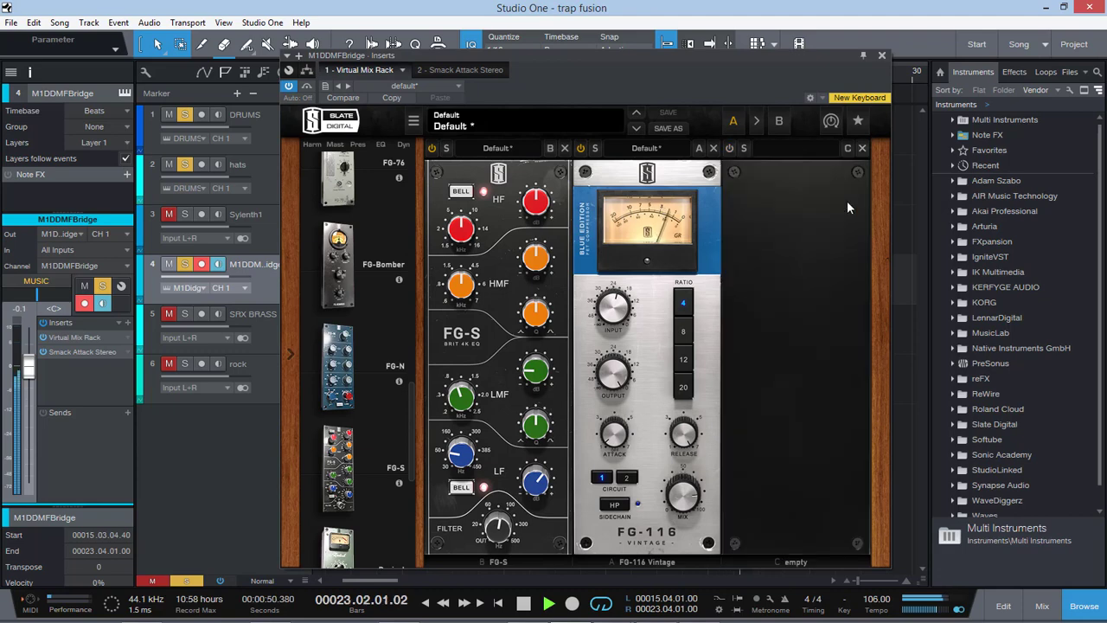
Step: Insert RBass Stereo on the M1DDMFBridge track and set its intensity to -15.8 dB and frequency to 40 Hz
left_click(127, 322)
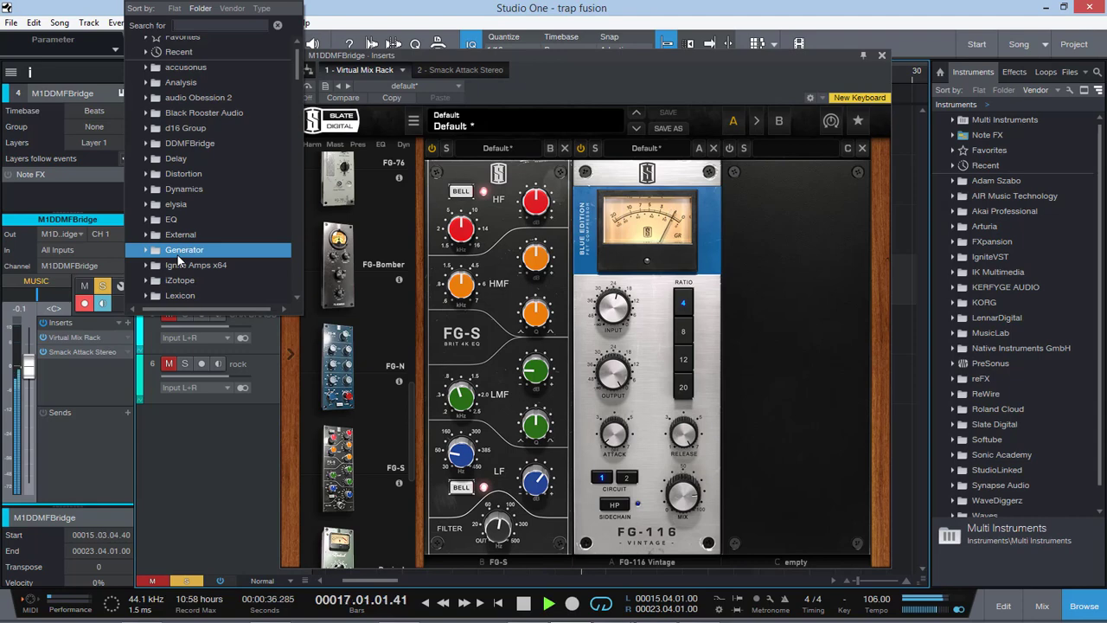
type("fabf")
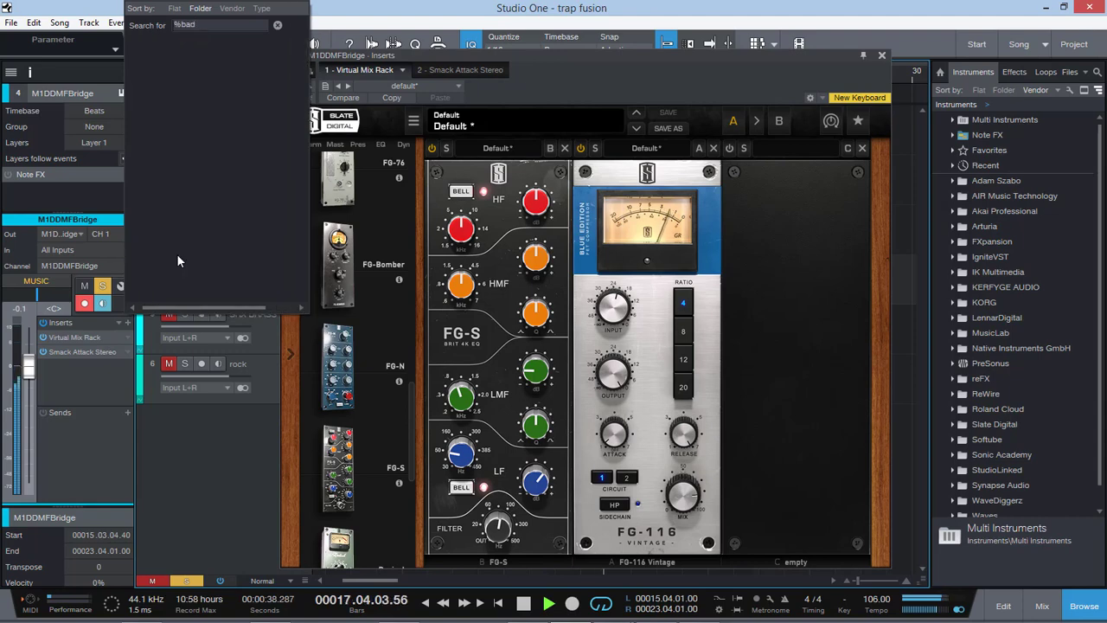
key("BackSpace")
key("BackSpace")
key("BackSpace")
type("Rbass")
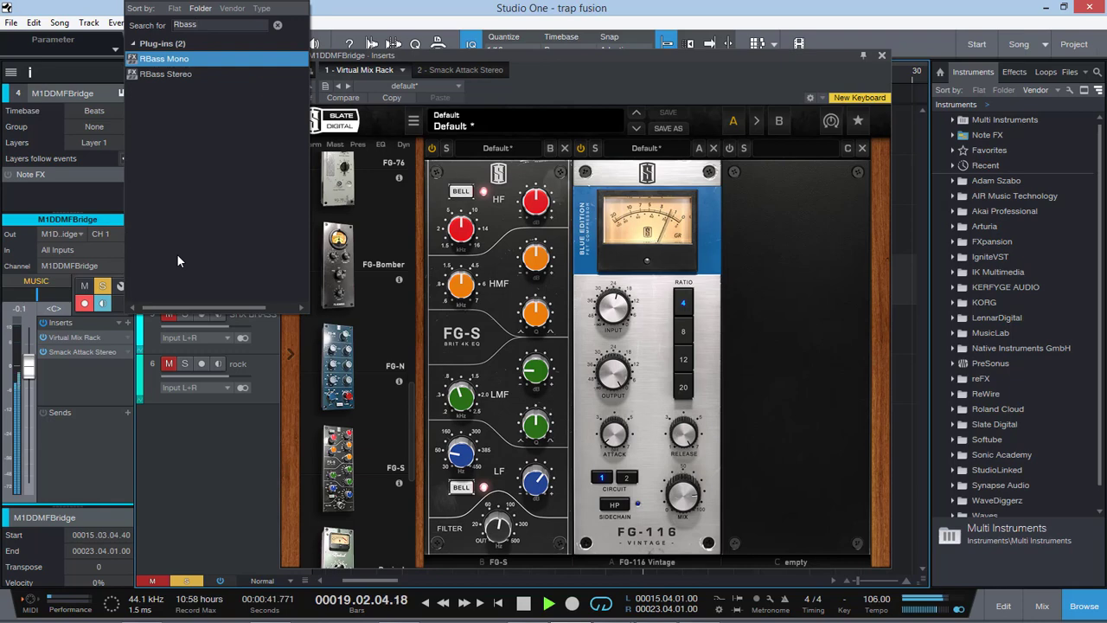
key("Down")
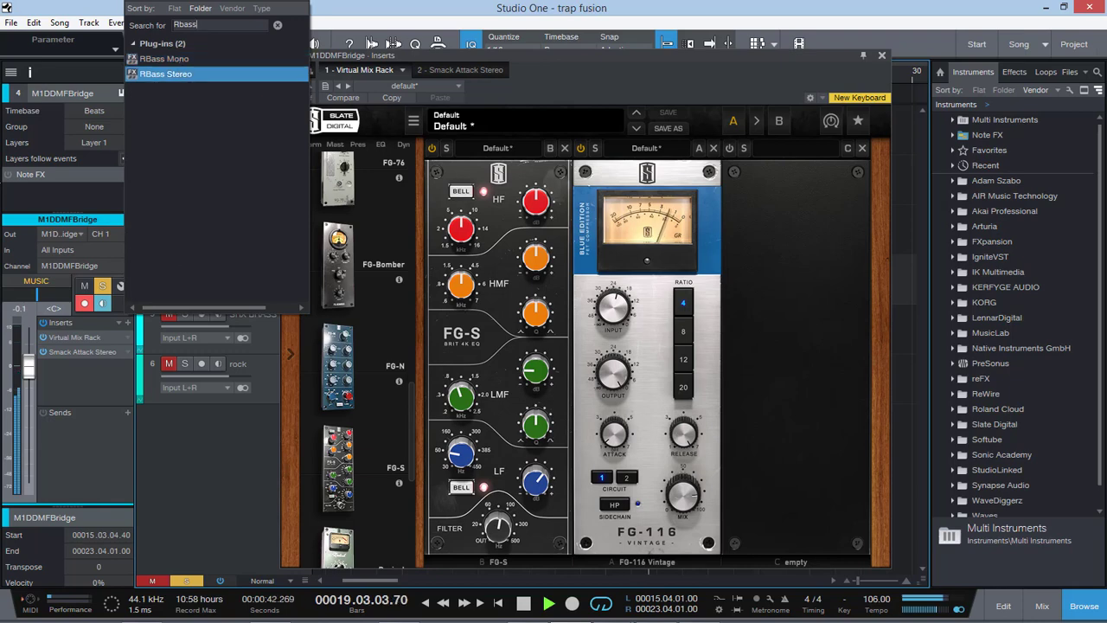
left_click(187, 76)
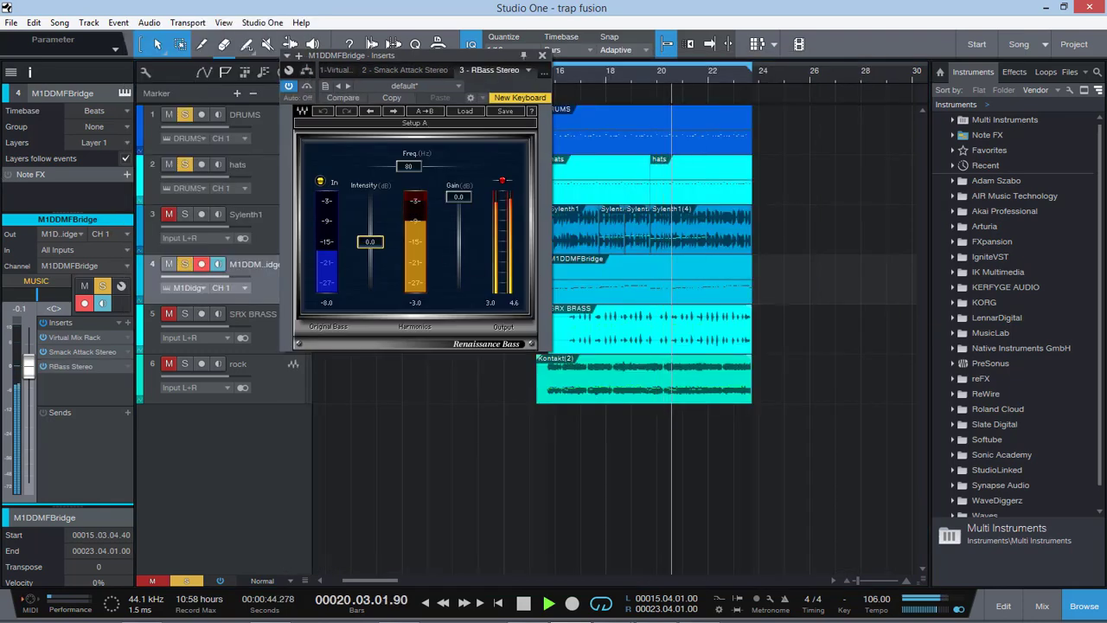
left_click_drag(370, 247, 370, 270)
left_click_drag(408, 165, 386, 165)
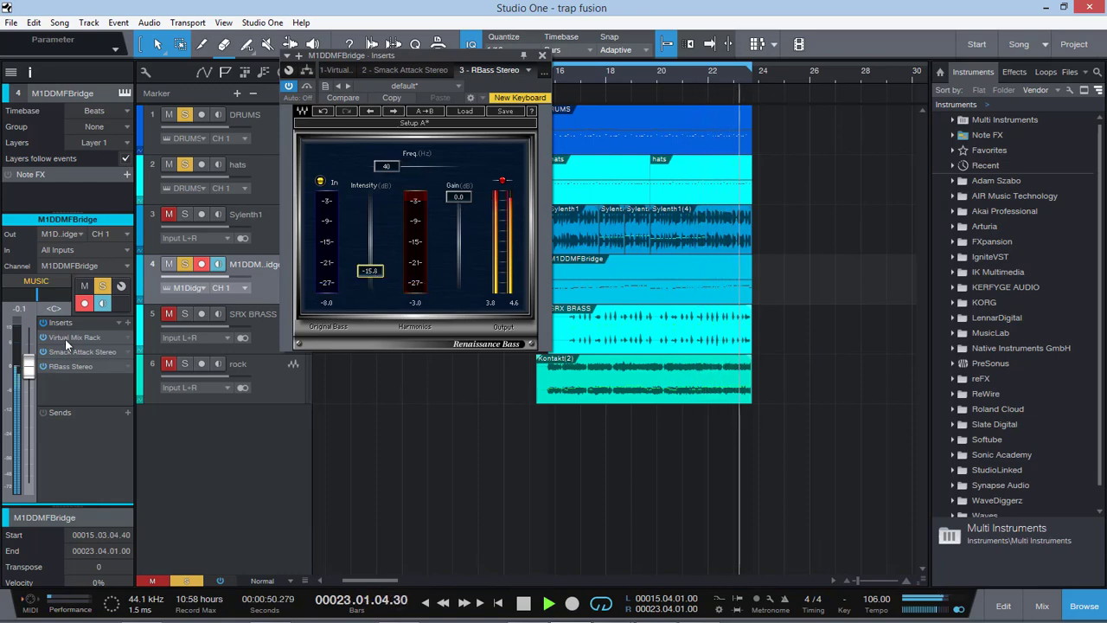
Step: Boost the HMF band of the FG-S EQ to +5.81 dB and retune its frequency
left_click(65, 338)
left_click_drag(464, 290, 464, 274)
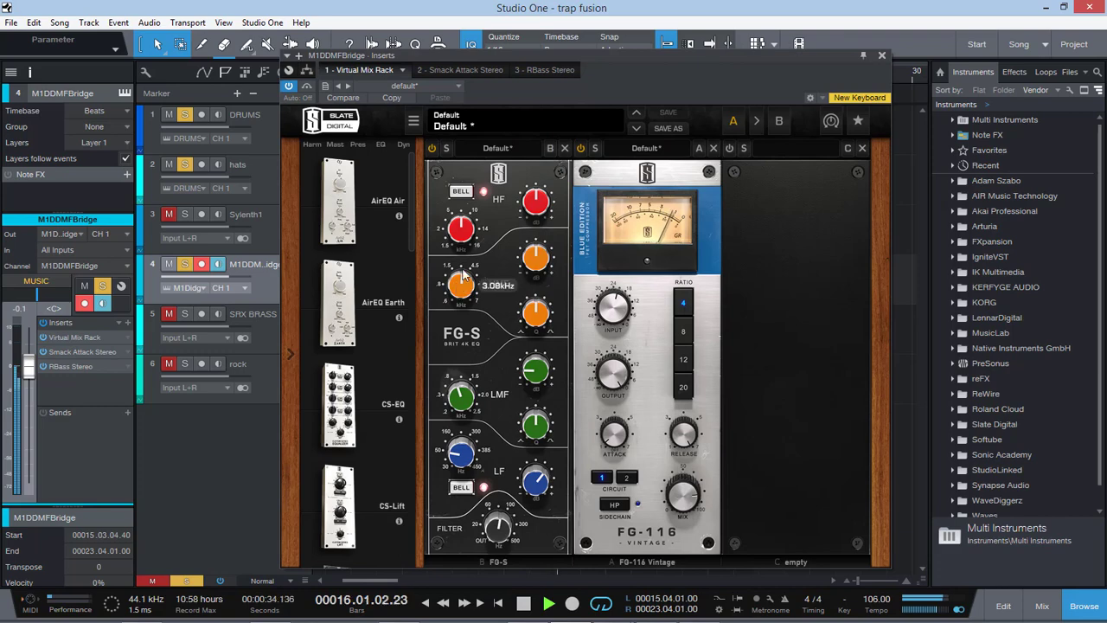
left_click_drag(536, 259, 547, 212)
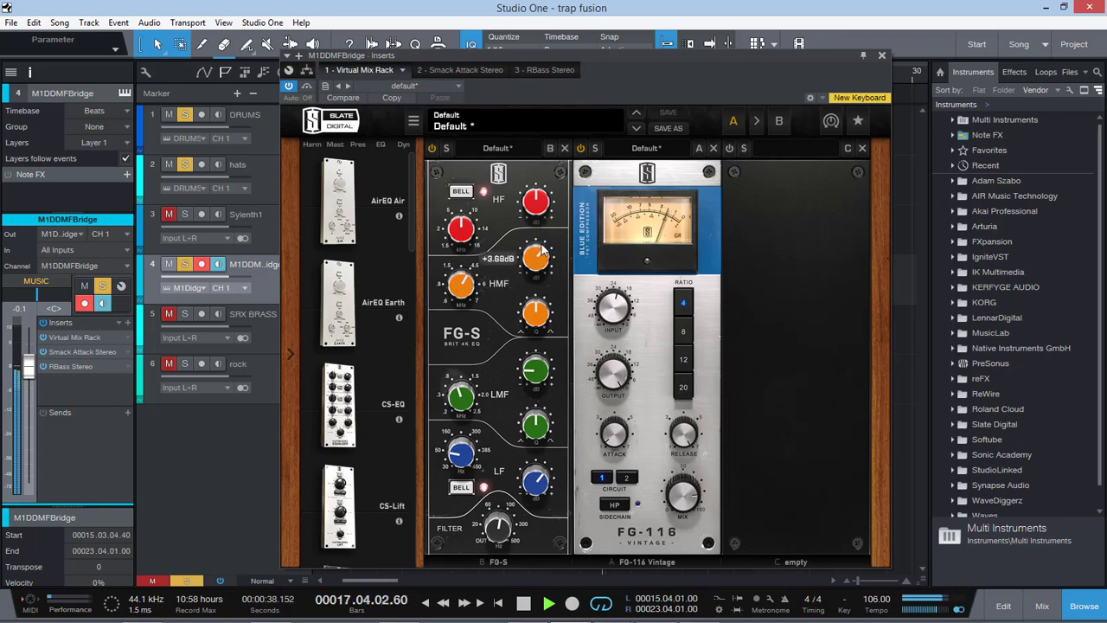
left_click_drag(546, 227, 541, 245)
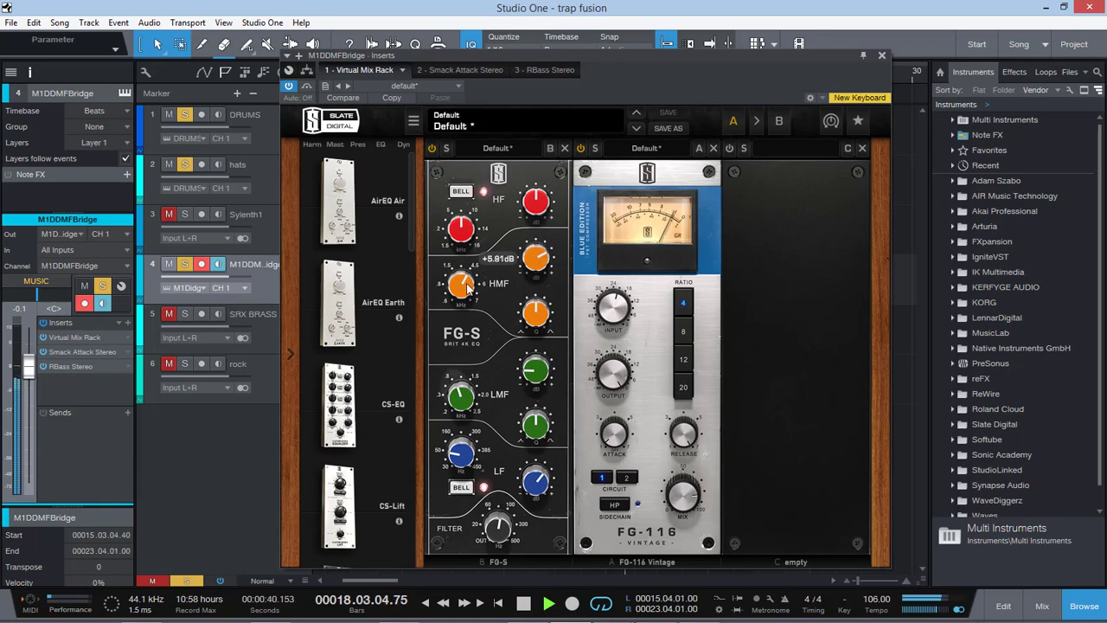
left_click_drag(468, 287, 471, 300)
mouse_move(467, 400)
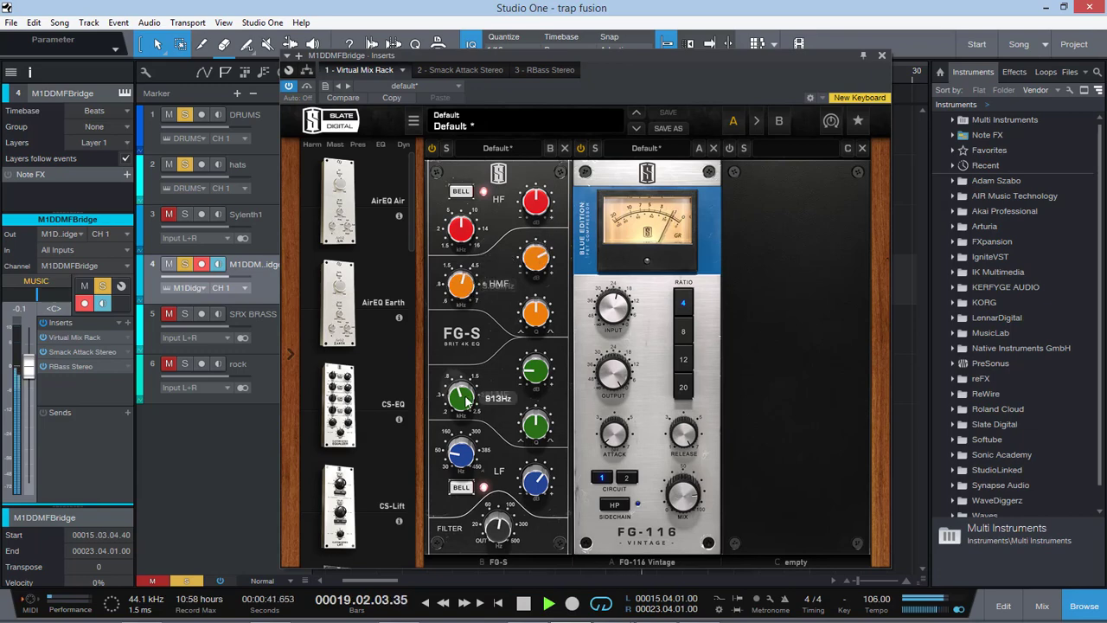
Step: Insert Pro EQ on the M1DDMFBridge track and make a narrow LMF cut of about 12.7 dB near 379 Hz, then close it
left_click(128, 322)
type("eq")
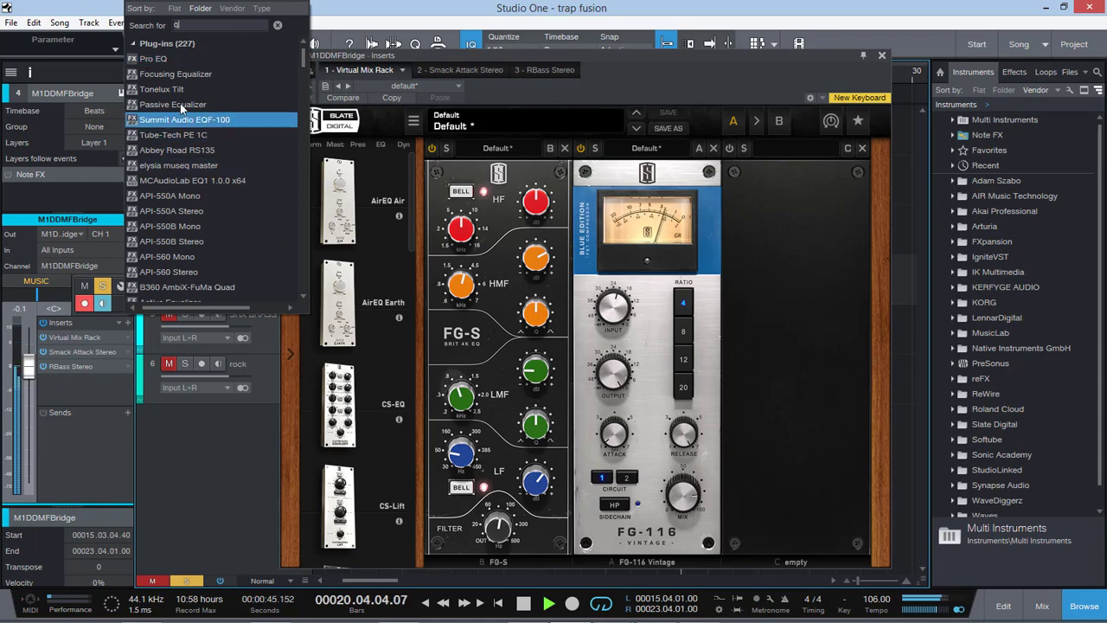
left_click(177, 59)
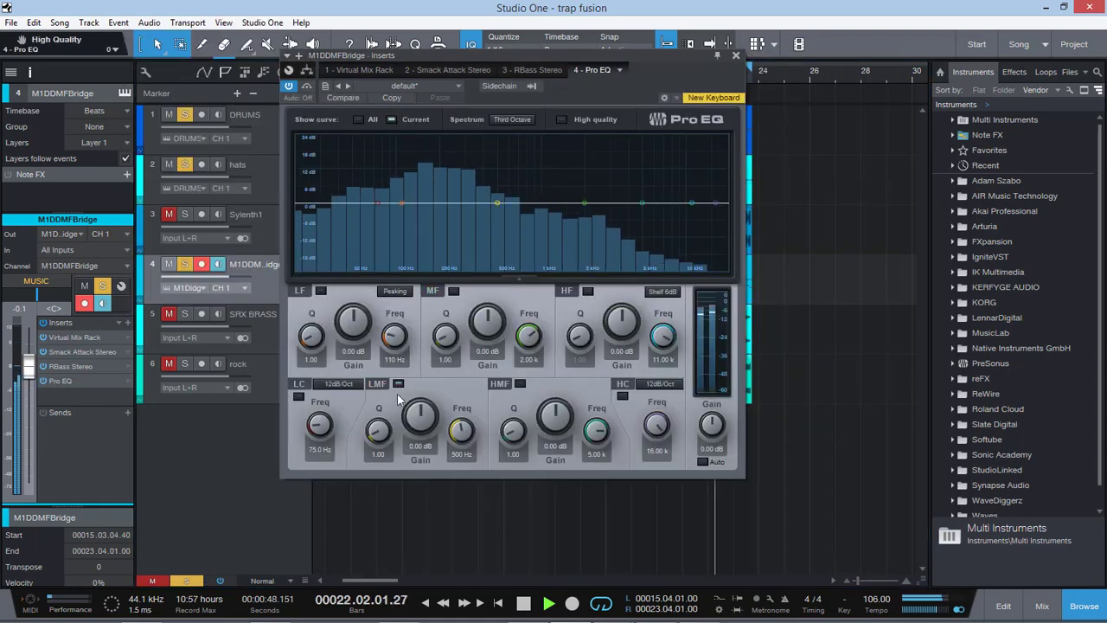
left_click_drag(379, 431, 385, 386)
left_click_drag(421, 418, 444, 355)
left_click_drag(460, 431, 444, 571)
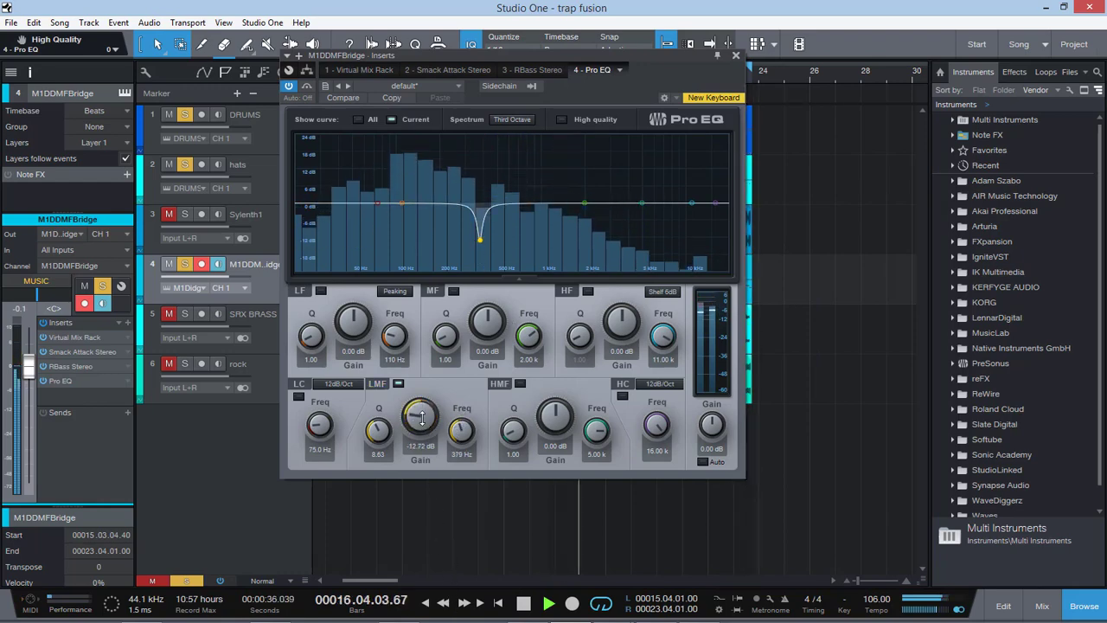
left_click(736, 55)
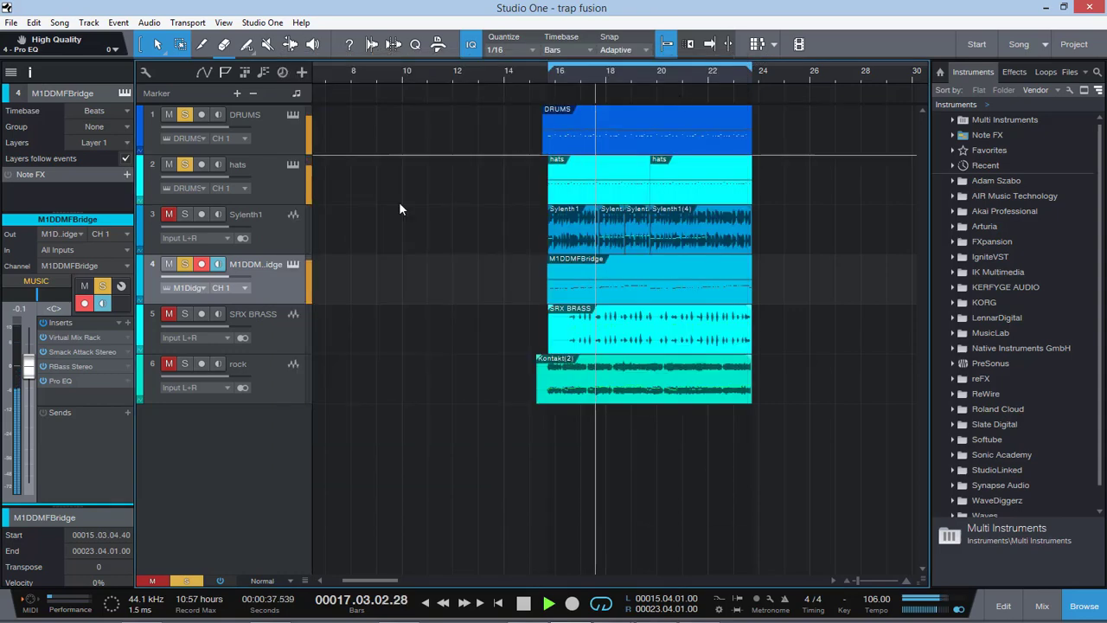
Step: Solo the Sylenth1 track, insert SSLChannel Stereo on it and raise the channel strip's high-pass filter
left_click(270, 241)
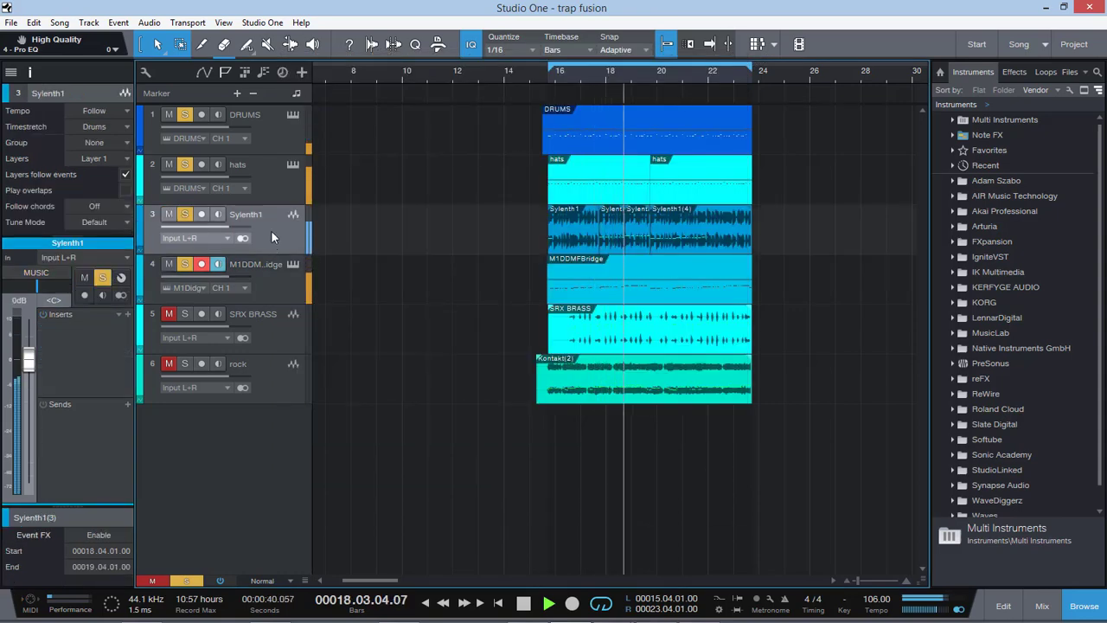
left_click(127, 314)
type("ssl")
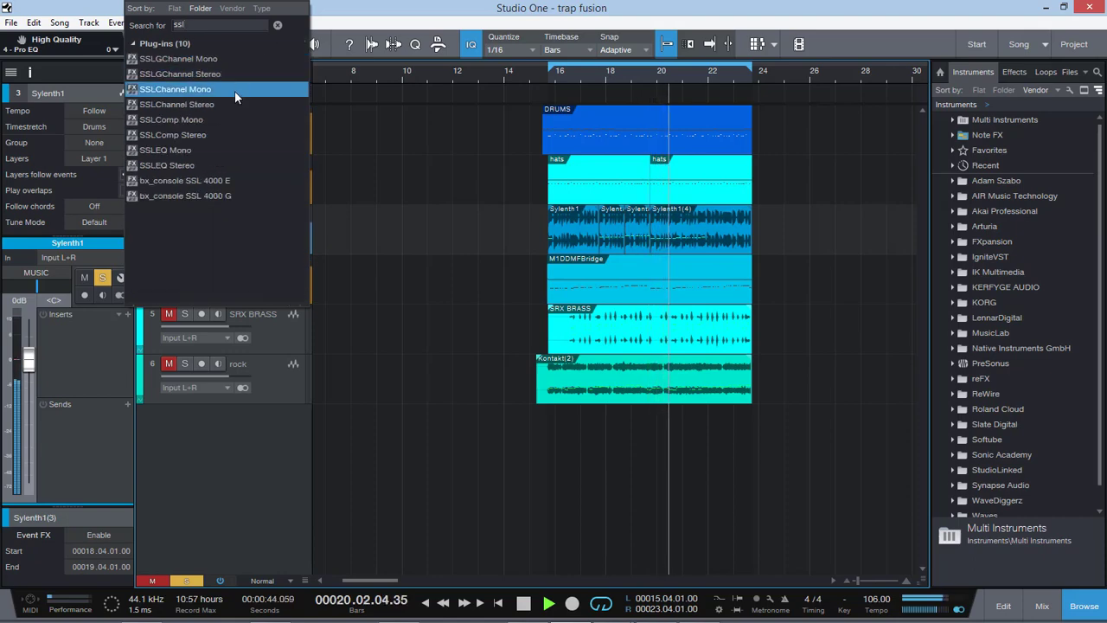
left_click(234, 103)
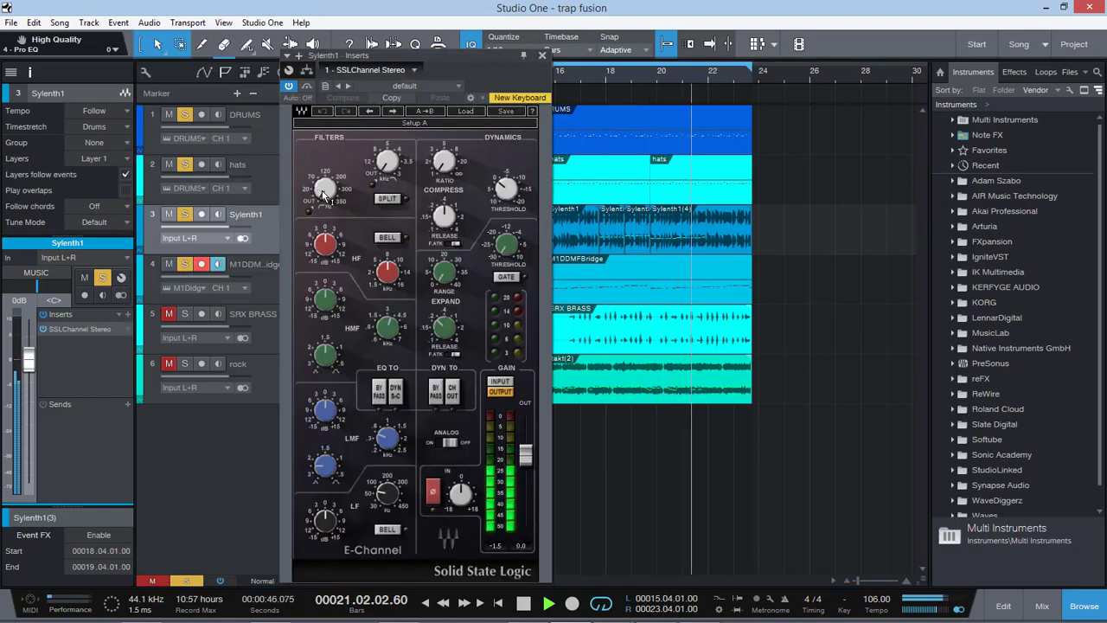
left_click_drag(324, 189, 324, 180)
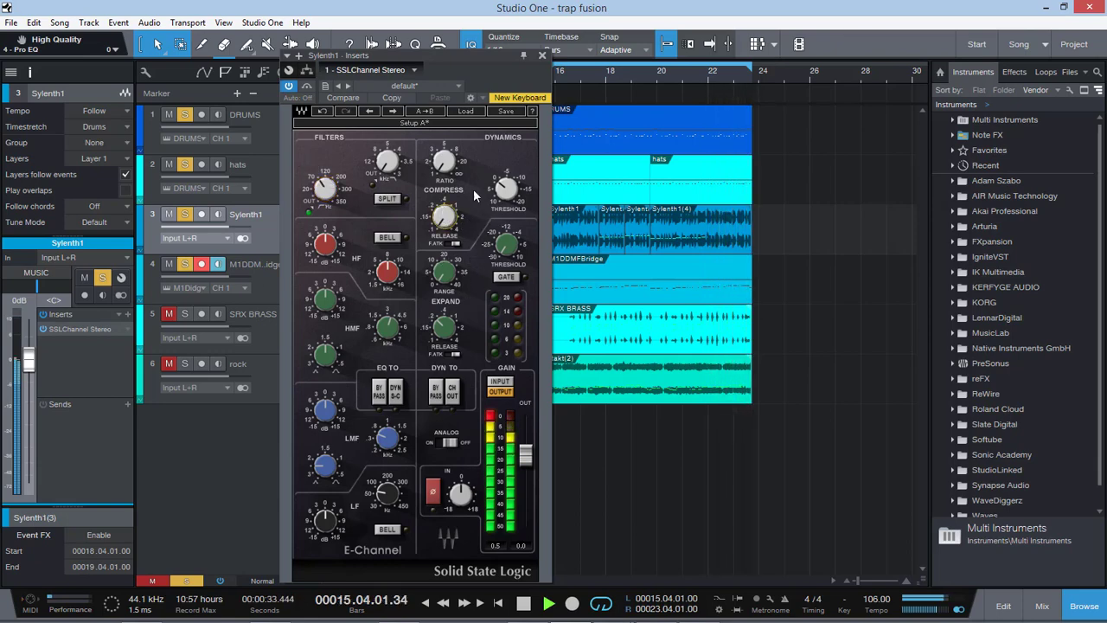
Step: Close the SSLChannel window of the Sylenth1 track and select the DRUMS track
left_click(542, 55)
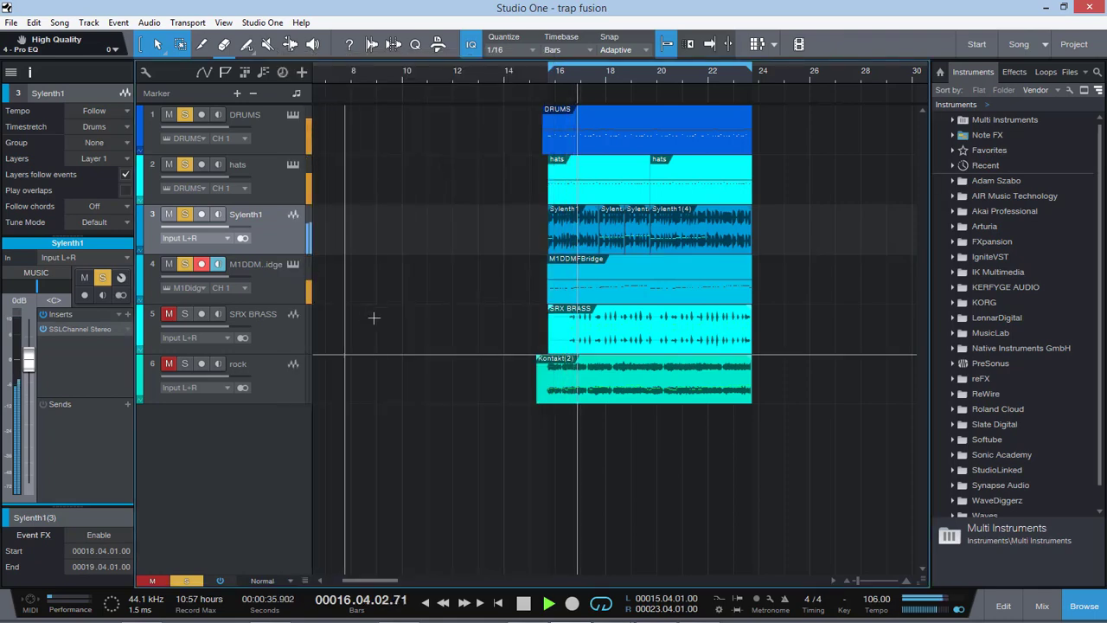
left_click(278, 332)
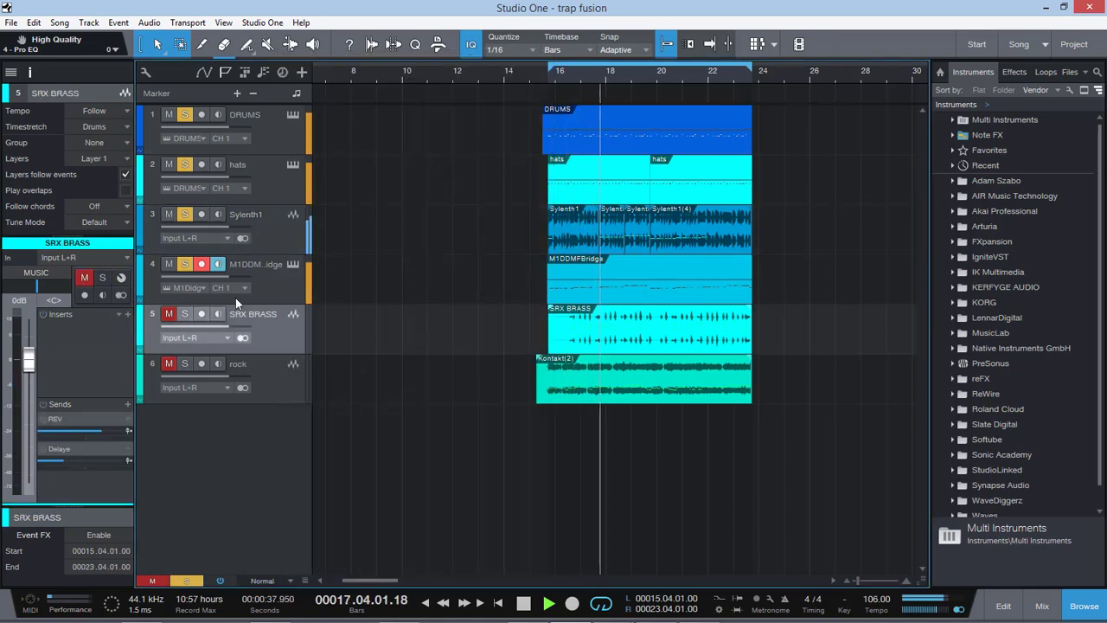
left_click(272, 286)
left_click(269, 135)
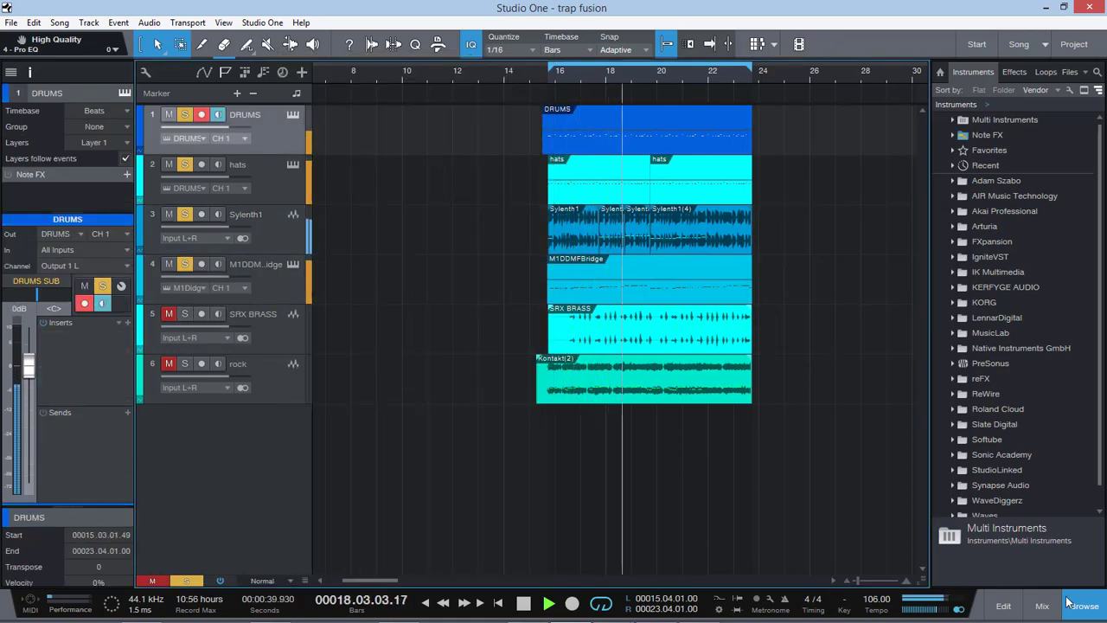
Step: Insert the F6 Stereo plug-in on the DRUMS bus in the console
left_click(1029, 611)
left_click_drag(750, 617, 863, 616)
left_click(902, 72)
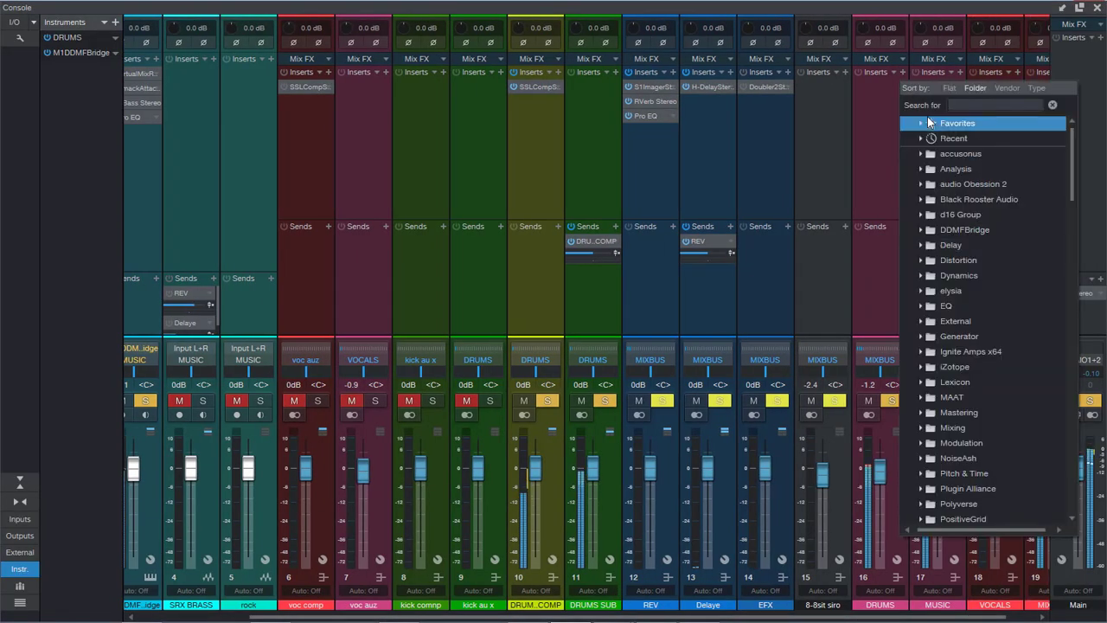
left_click(928, 123)
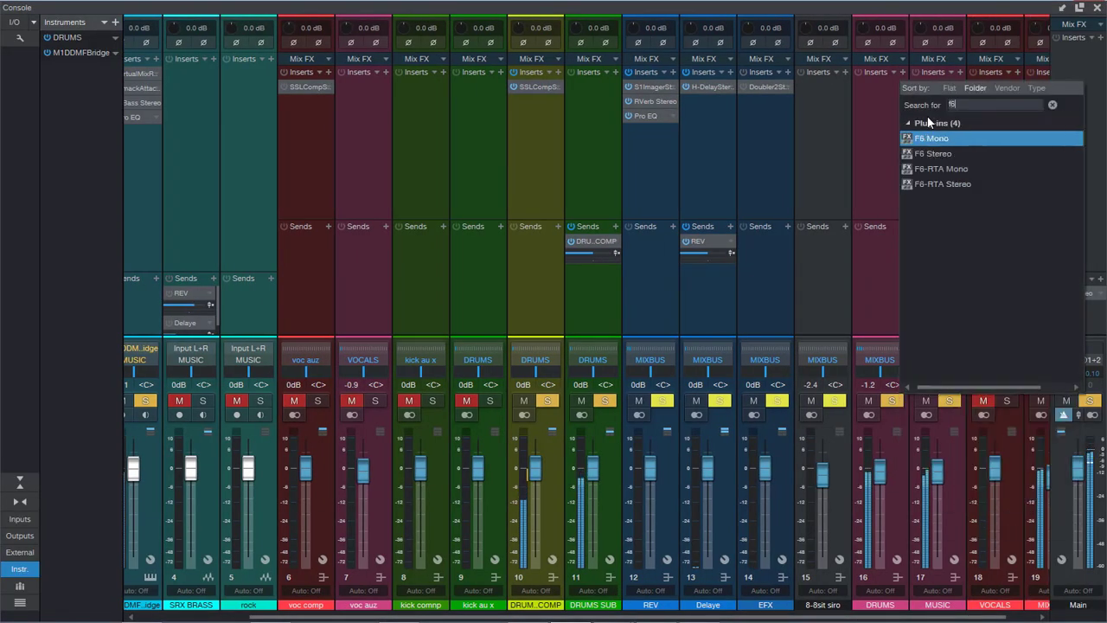
left_click(954, 159)
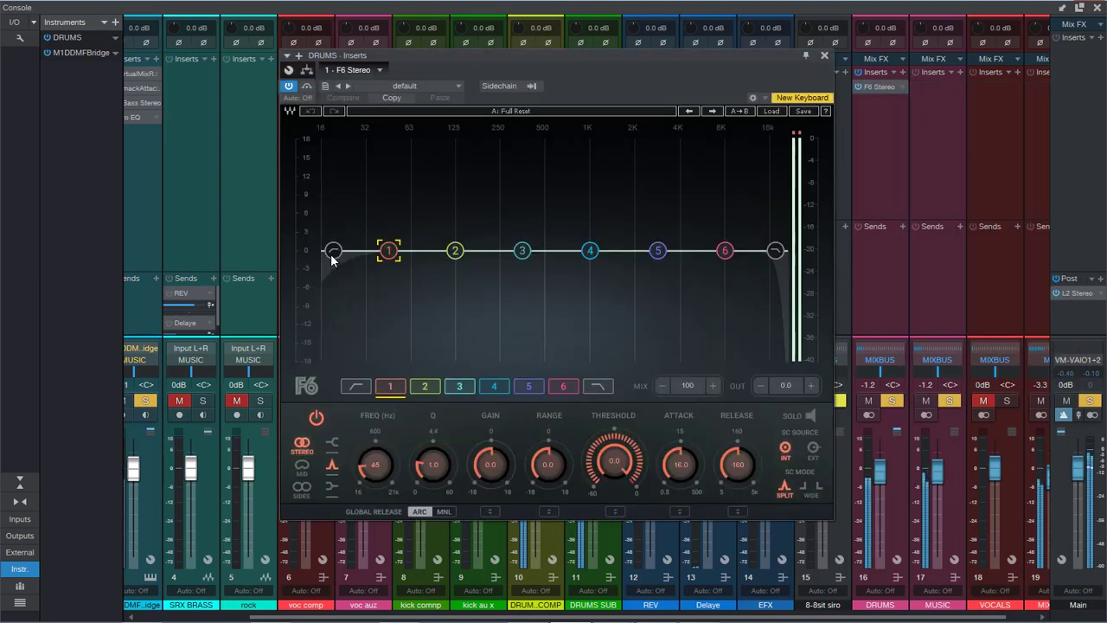
Step: Enable the F6's high-pass filter at 28 Hz, boost band 1 by 2.0 dB at 56 Hz and close the plug-in
left_click(334, 251)
left_click_drag(336, 251, 331, 349)
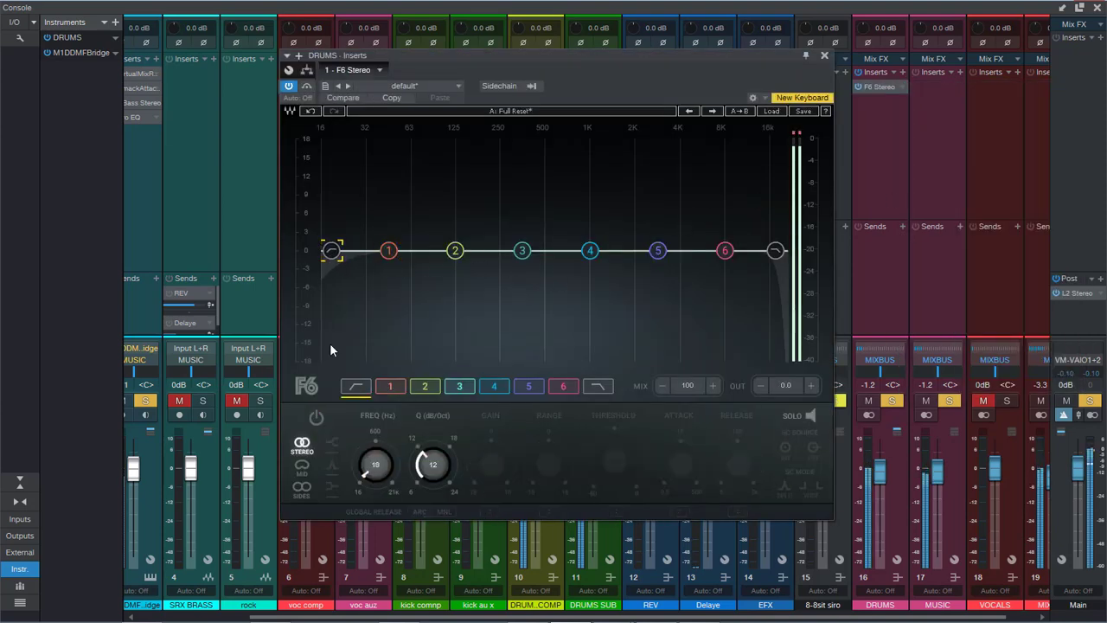
left_click(316, 418)
left_click_drag(374, 469, 374, 445)
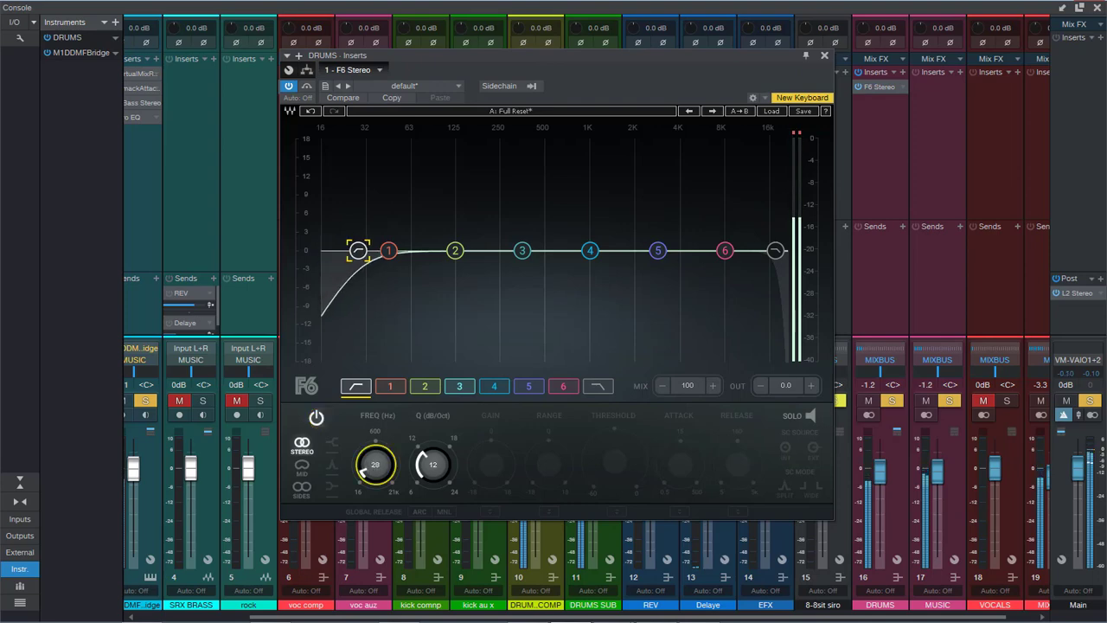
left_click_drag(387, 255, 403, 238)
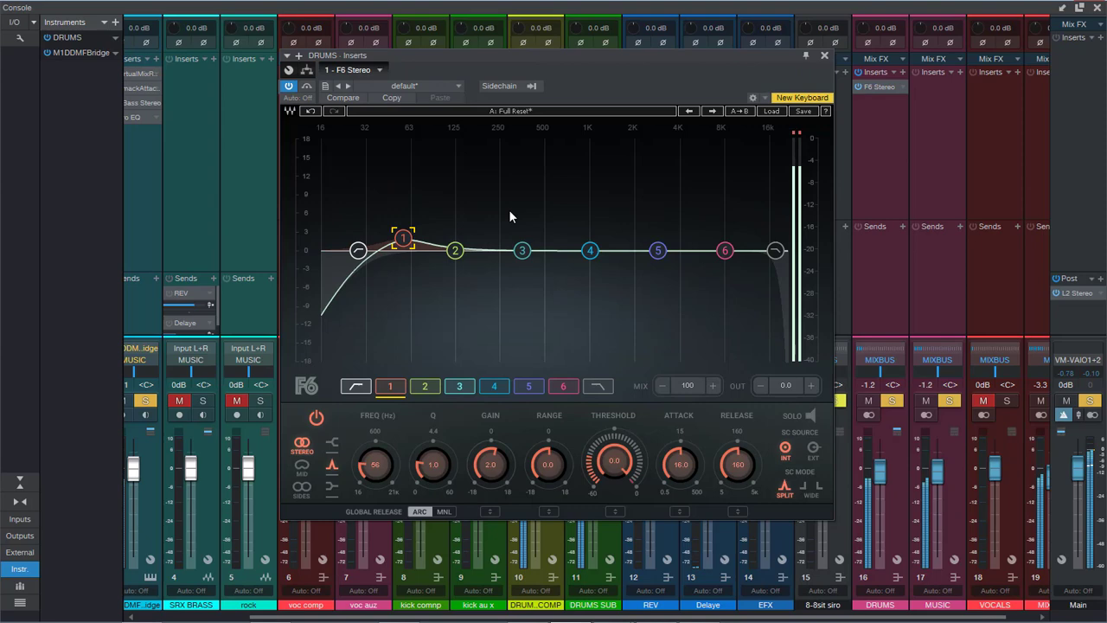
left_click(824, 56)
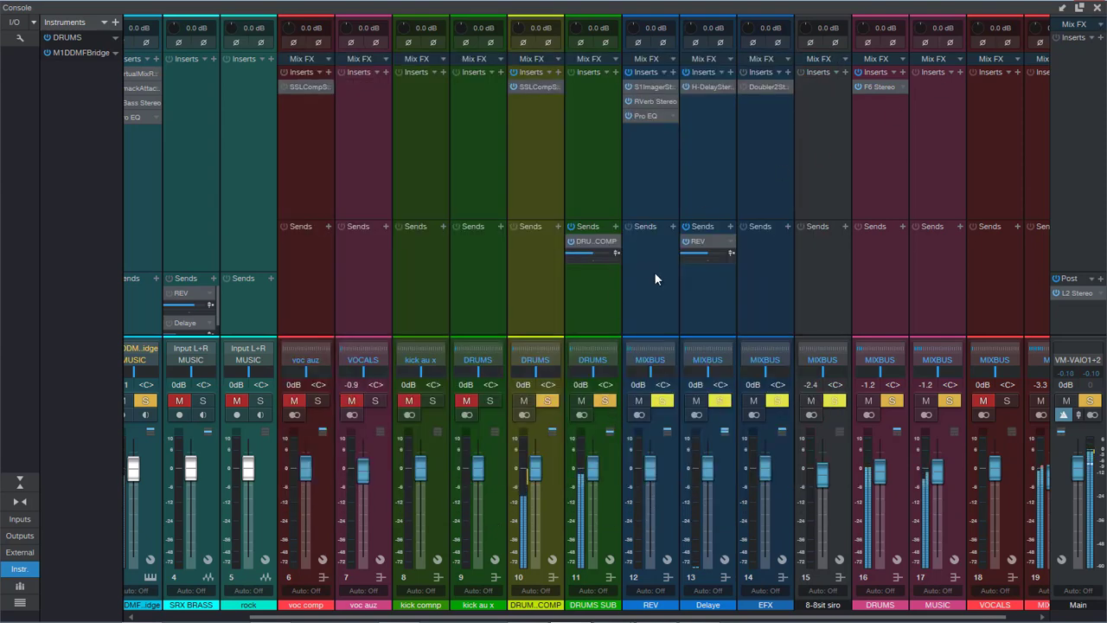
Step: Reopen the DRUMS bus F6, leave the console and play the song from bar 16 with the Sylenth1 track muted
left_click(882, 87)
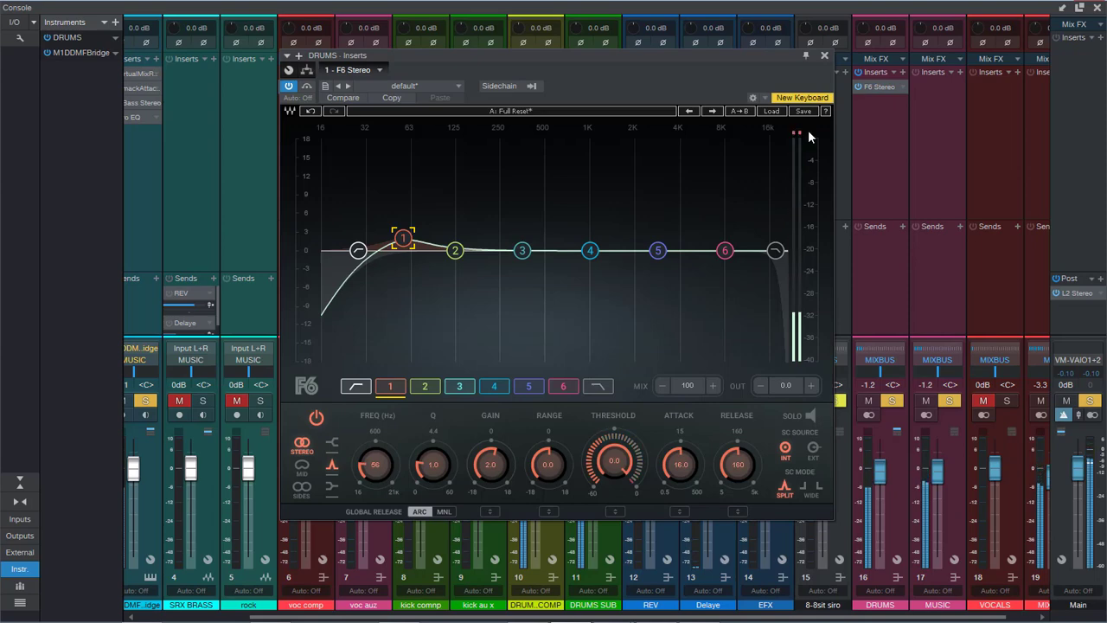
left_click(1096, 7)
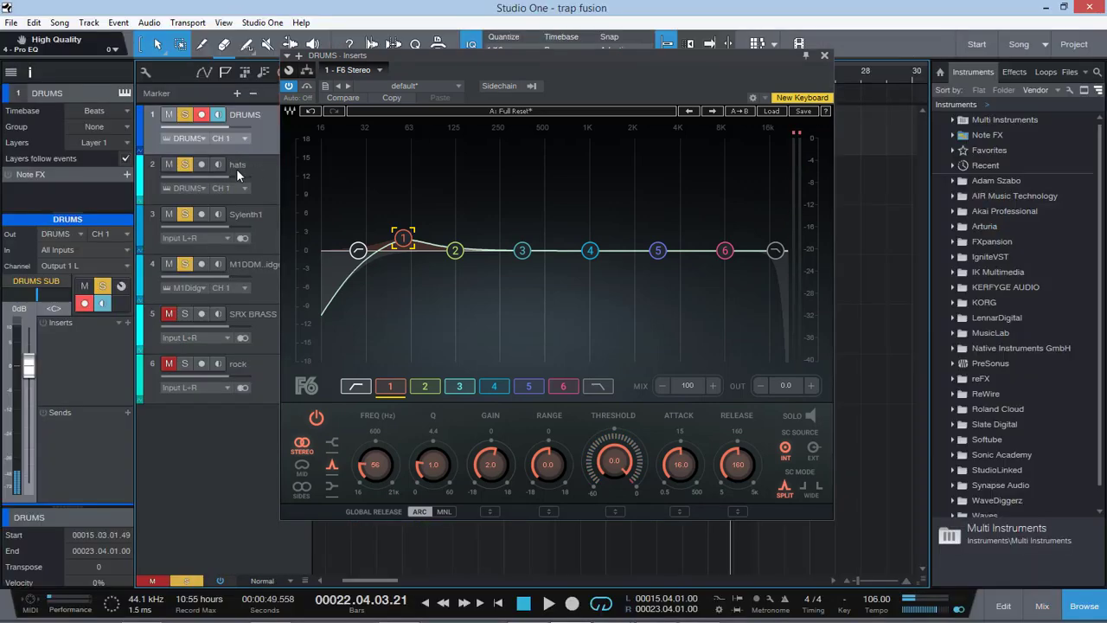
left_click_drag(415, 62, 598, 107)
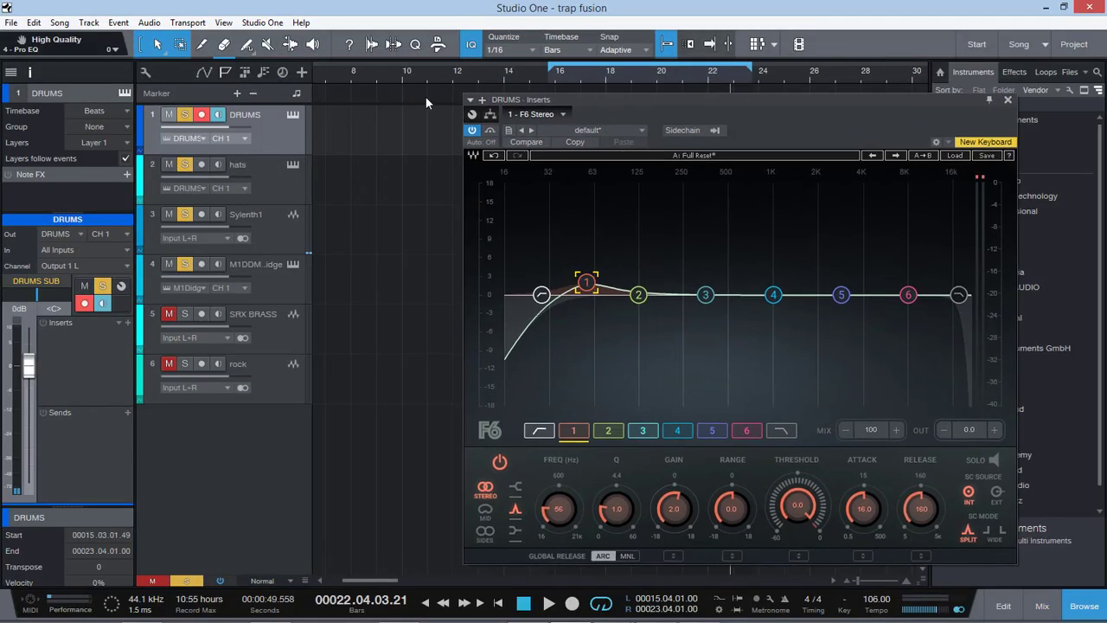
left_click(556, 76)
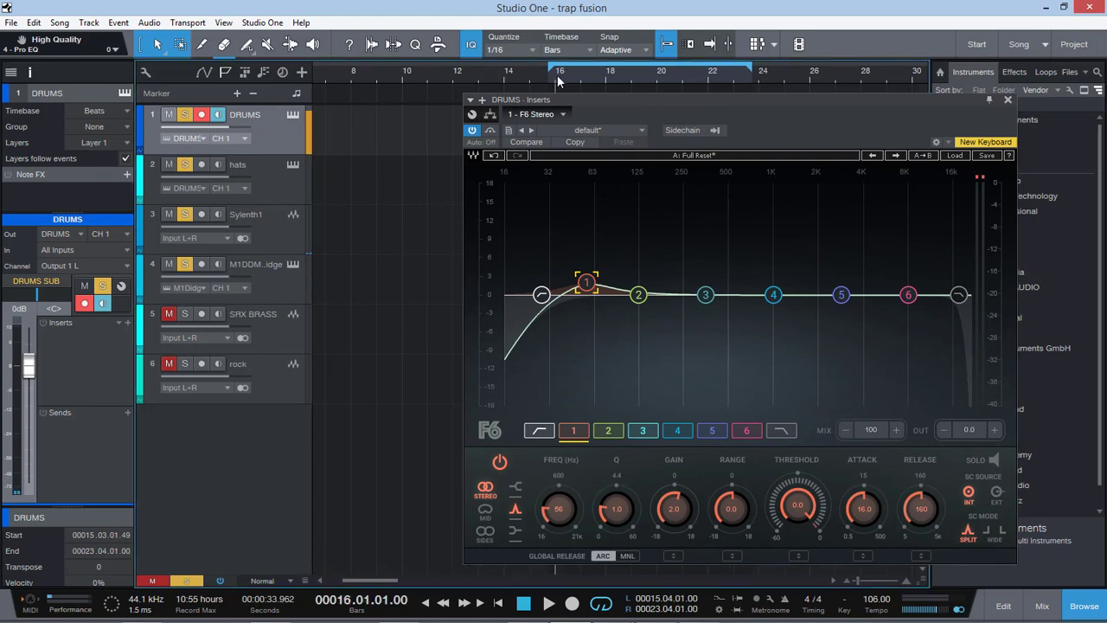
key("space")
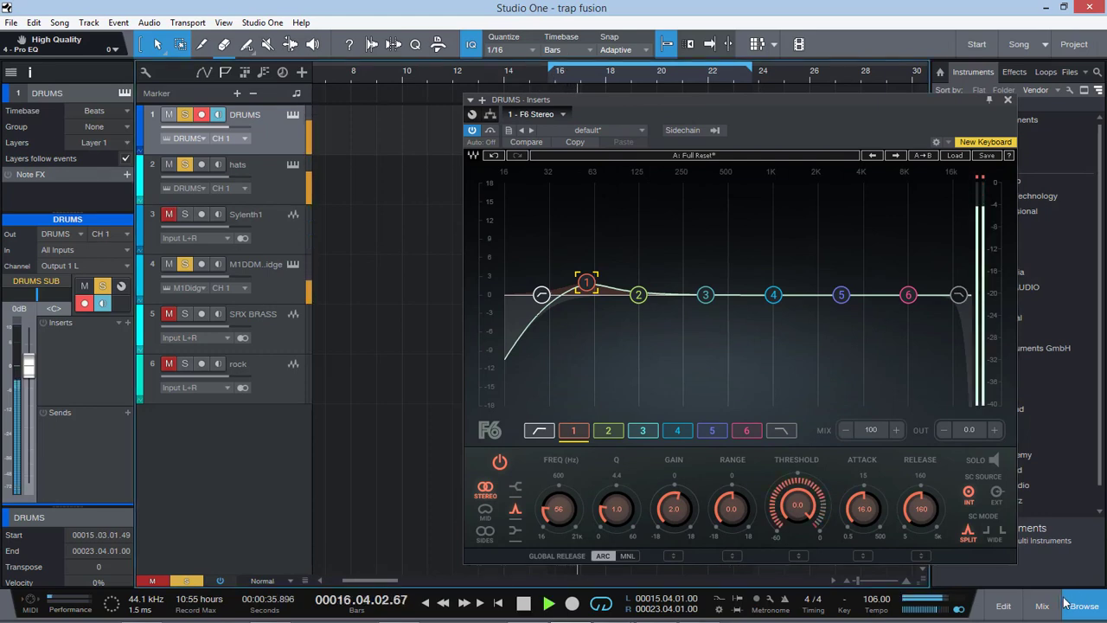
Step: Bring up the DRUMS bus F6 beside its channel in the console and set the bus's input gain to -5.0 dB
left_click(1041, 605)
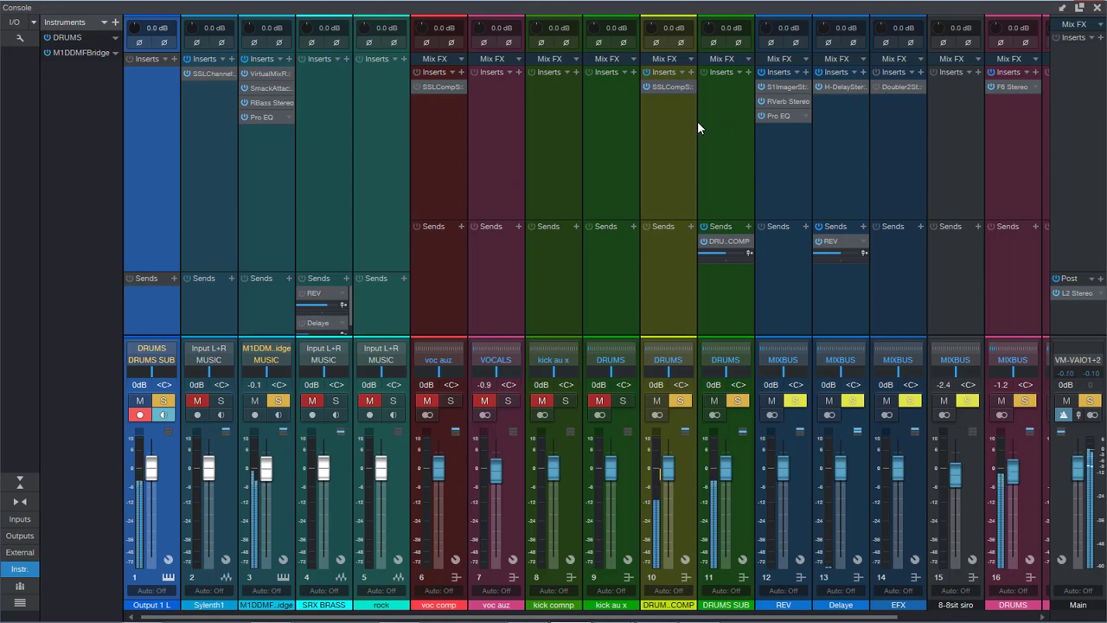
left_click_drag(891, 617, 949, 617)
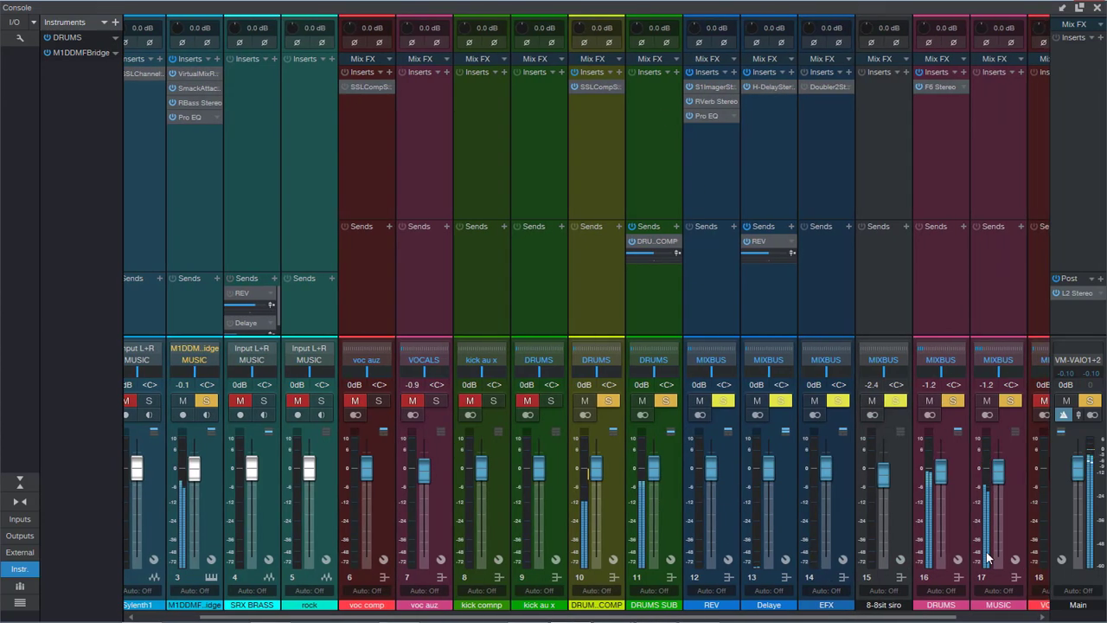
left_click(946, 86)
left_click_drag(951, 94, 577, 83)
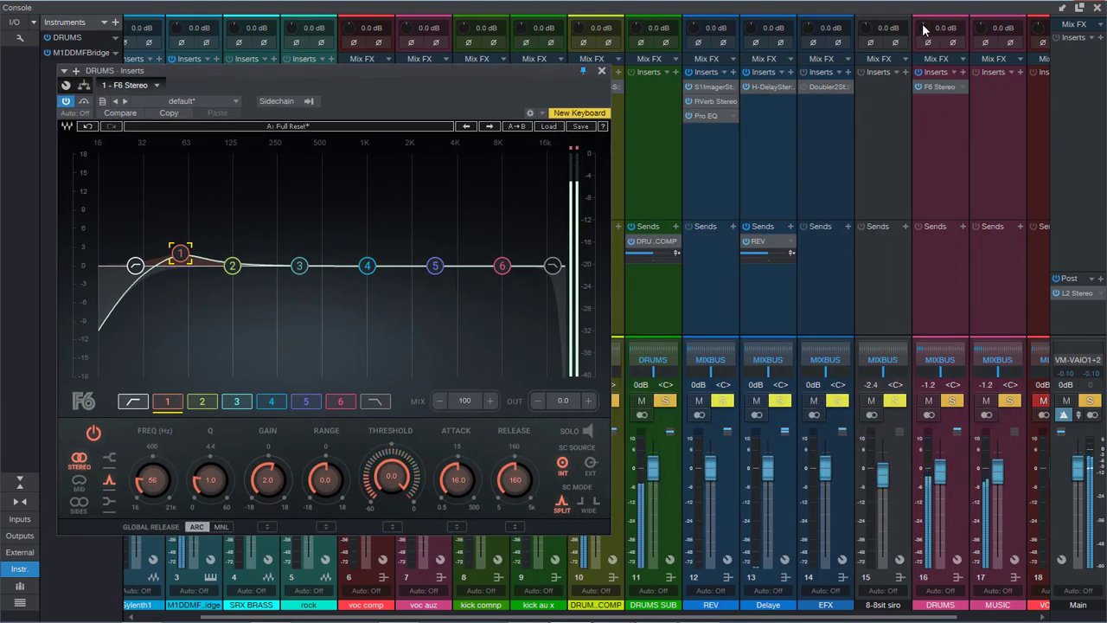
left_click_drag(923, 25, 922, 34)
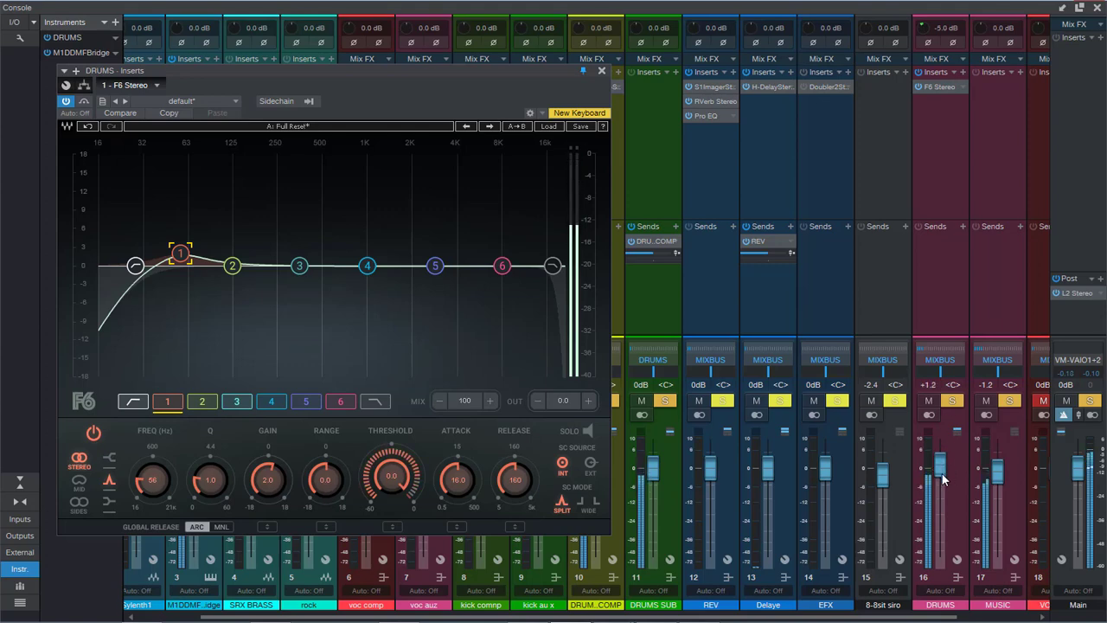
Step: Set the DRUMS bus fader to 0 dB and the F6 band 1 gain to 1.5 dB, then close the F6
scroll(942, 476, "down", 2)
scroll(941, 473, "down", 1)
left_click_drag(267, 479, 267, 482)
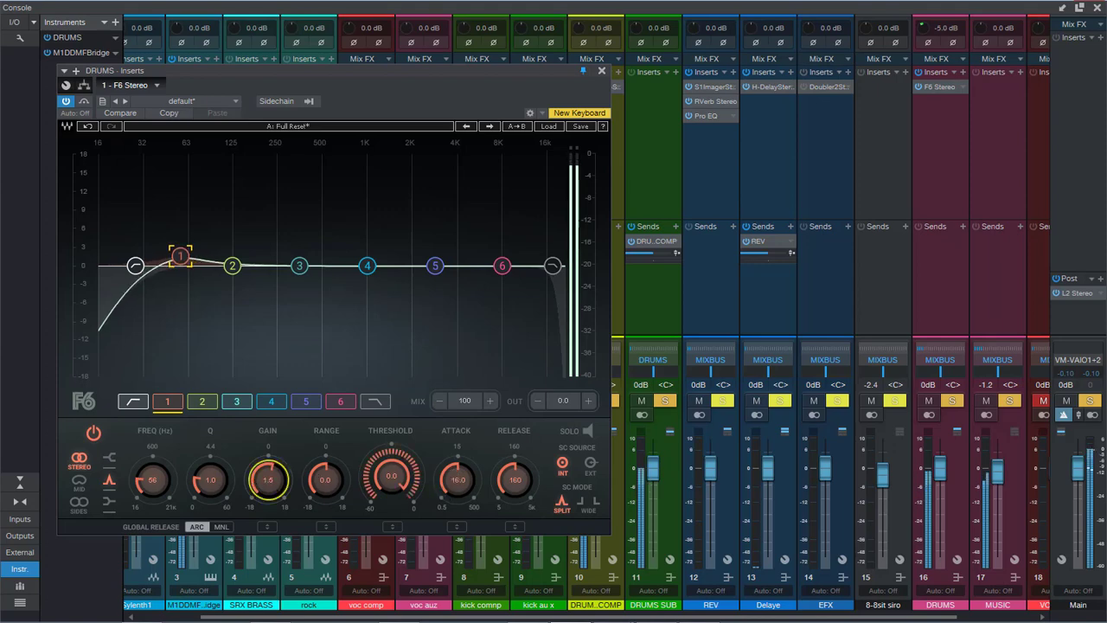
left_click(603, 71)
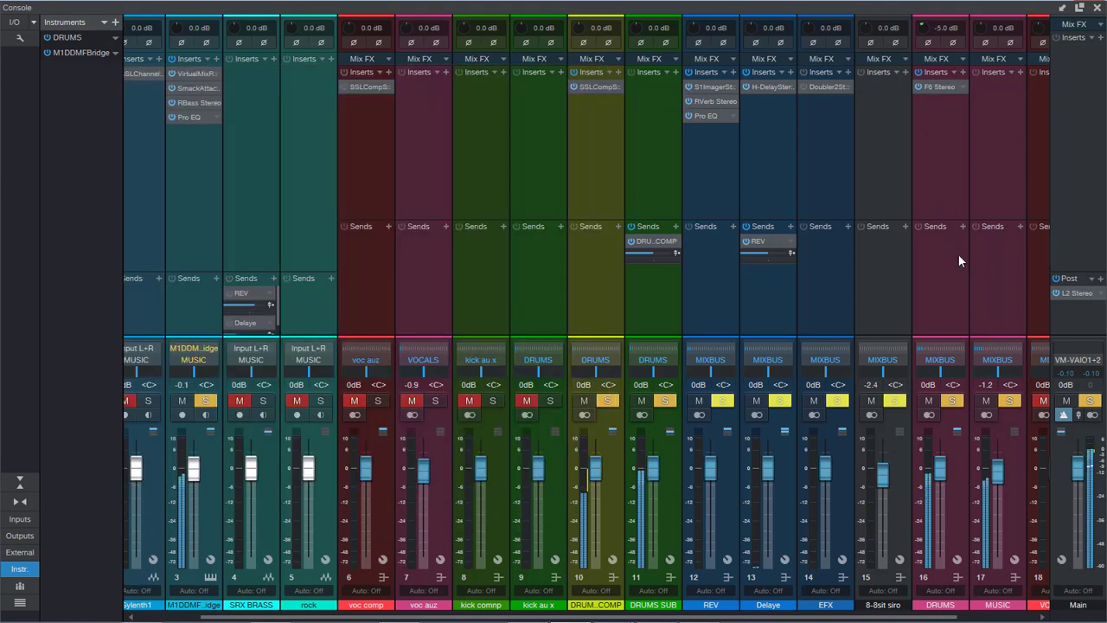
Step: Insert NLS Channel Stereo on the DRUMS bus, choose the MIKE studio and raise the drive to about 6, then close it
left_click(962, 70)
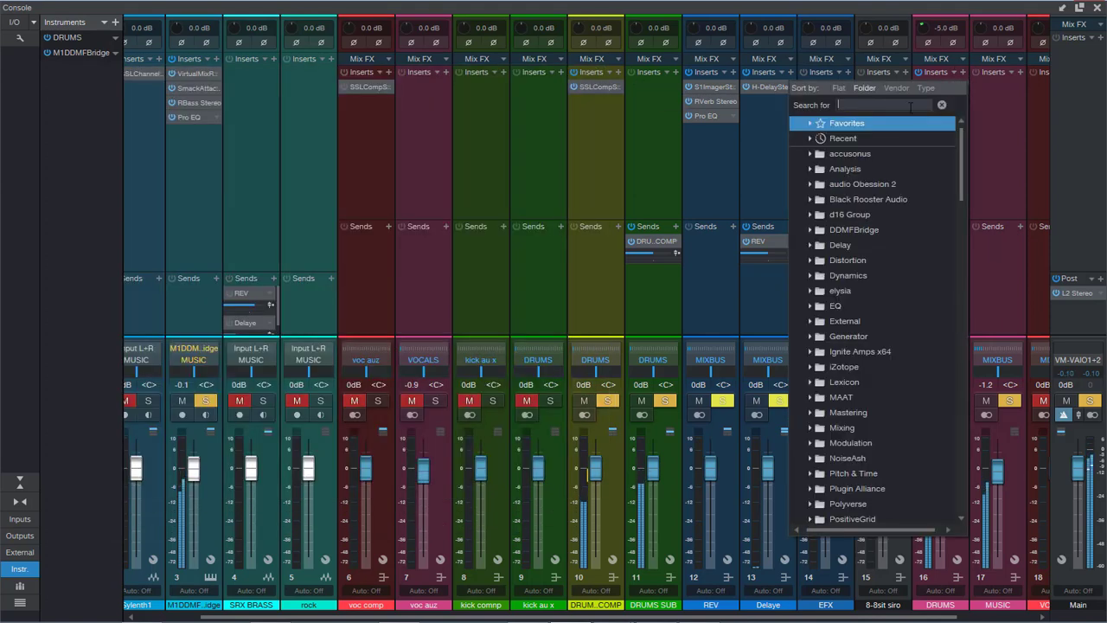
type("nls")
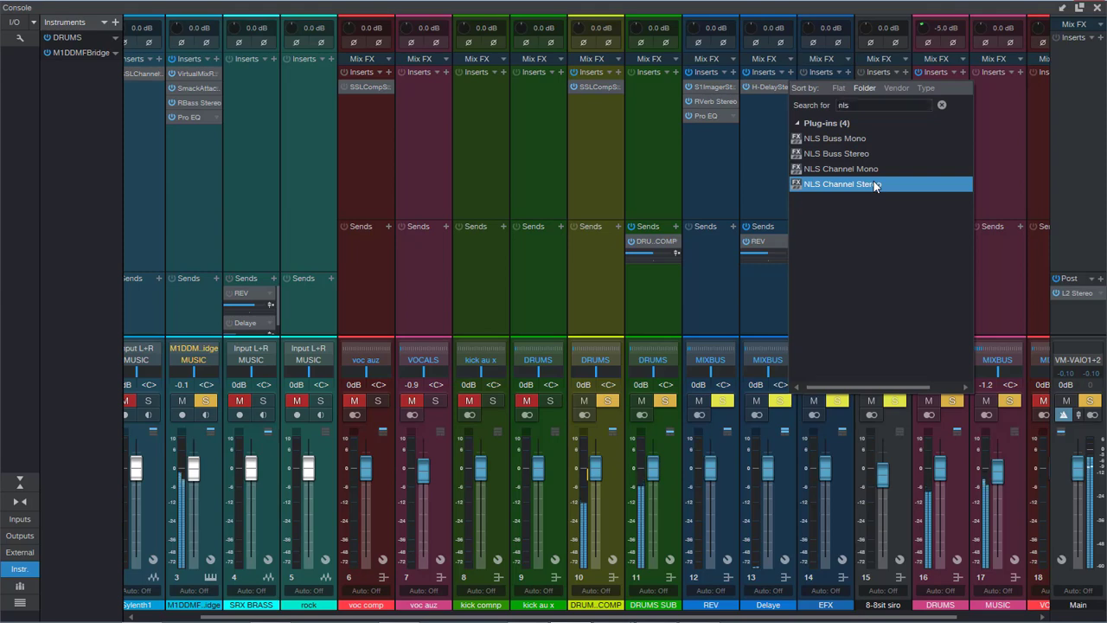
left_click(874, 184)
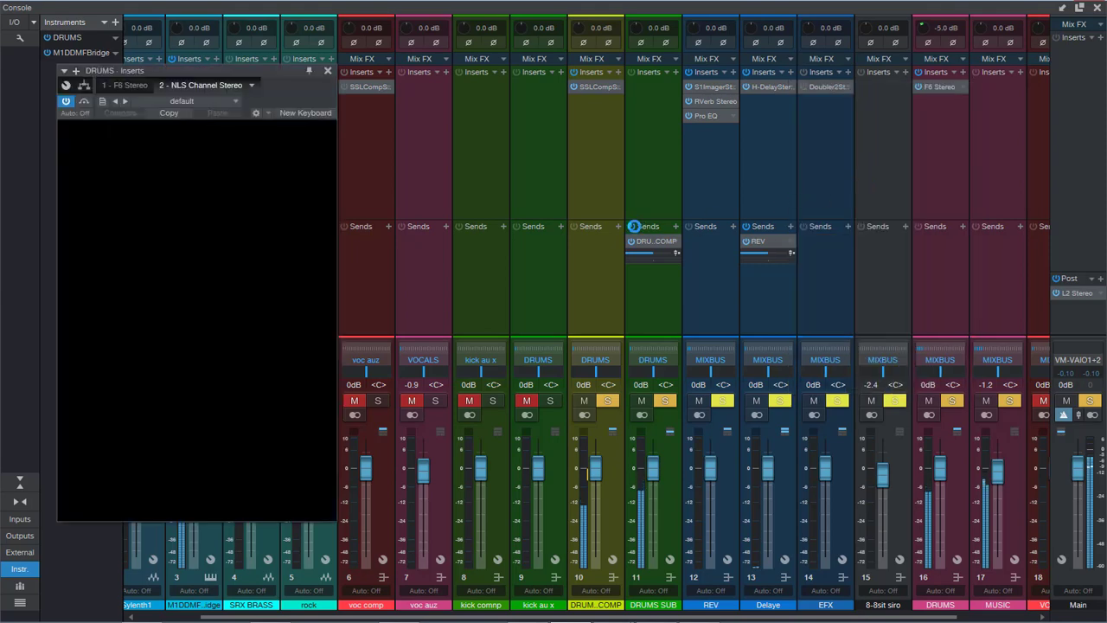
left_click(79, 248)
left_click(197, 240)
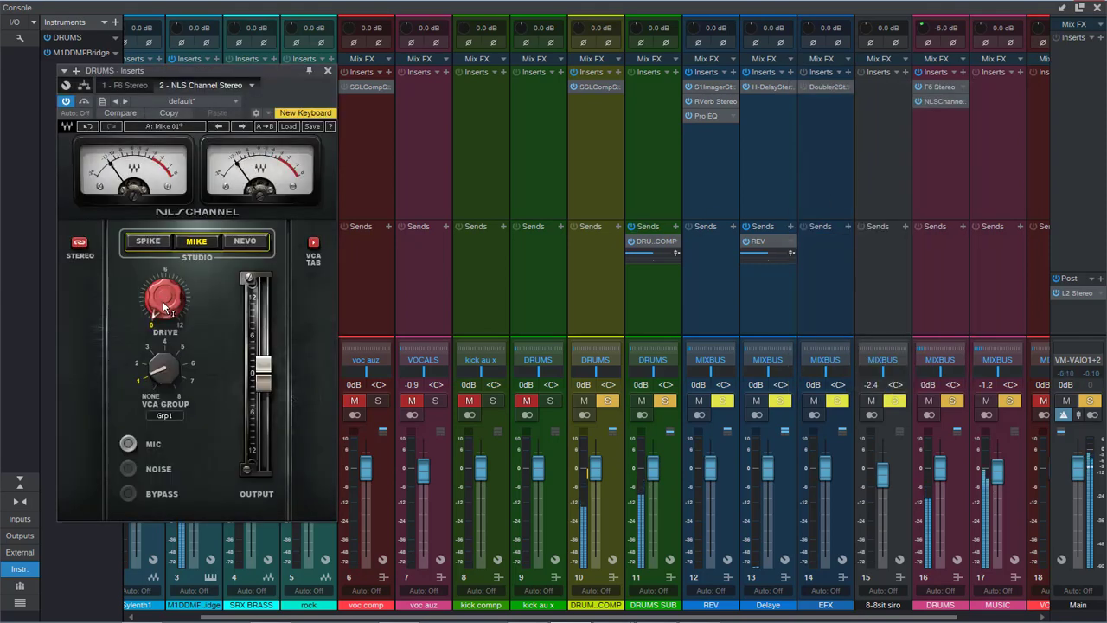
mouse_move(164, 302)
left_click_drag(146, 300, 157, 274)
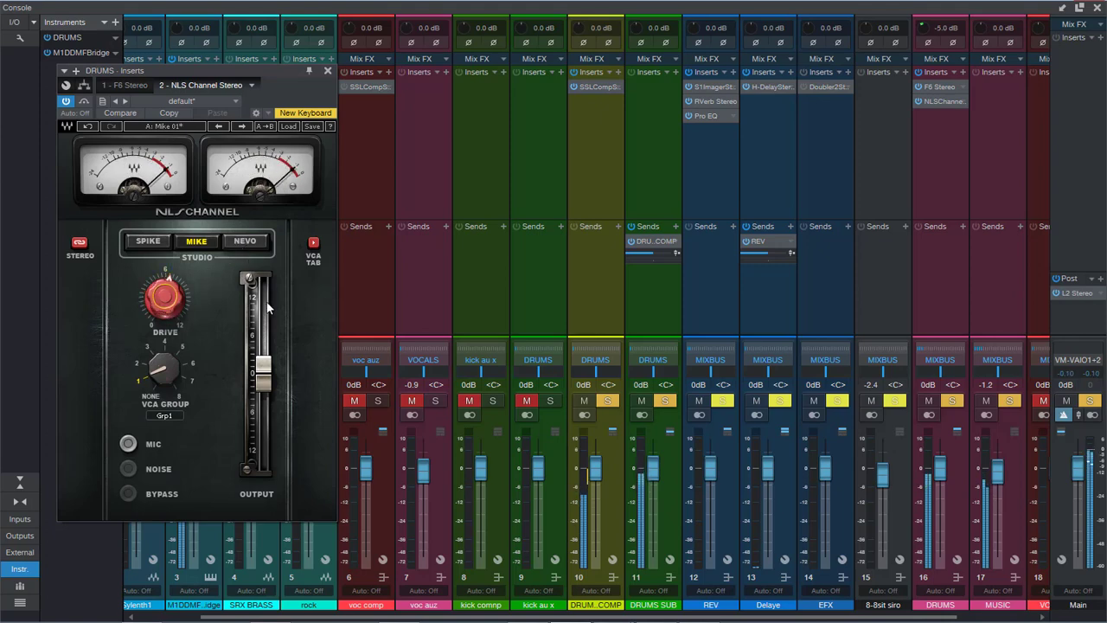
left_click(328, 73)
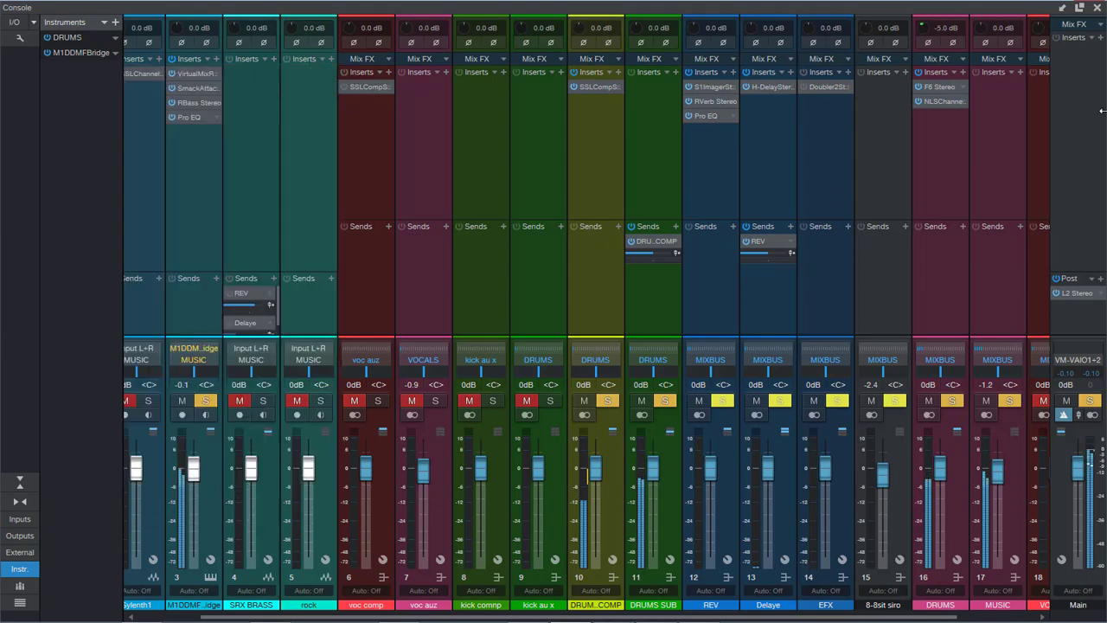
Step: Leave the console and bring the muted Sylenth1 and SRX BRASS tracks back into the soloed mix
left_click(1099, 8)
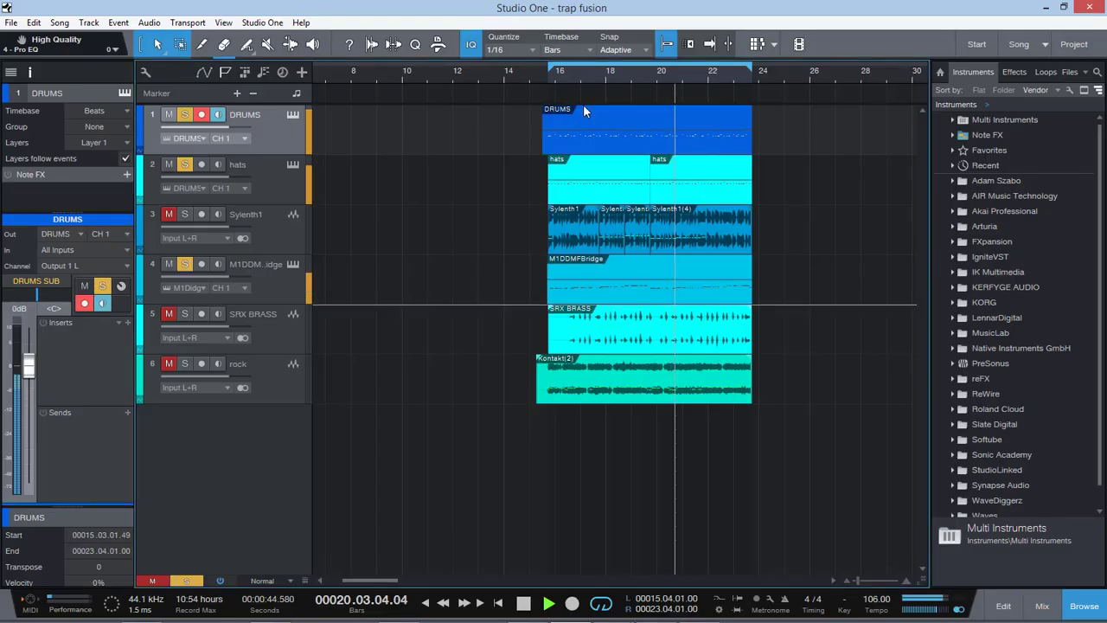
left_click(167, 215)
left_click(183, 226)
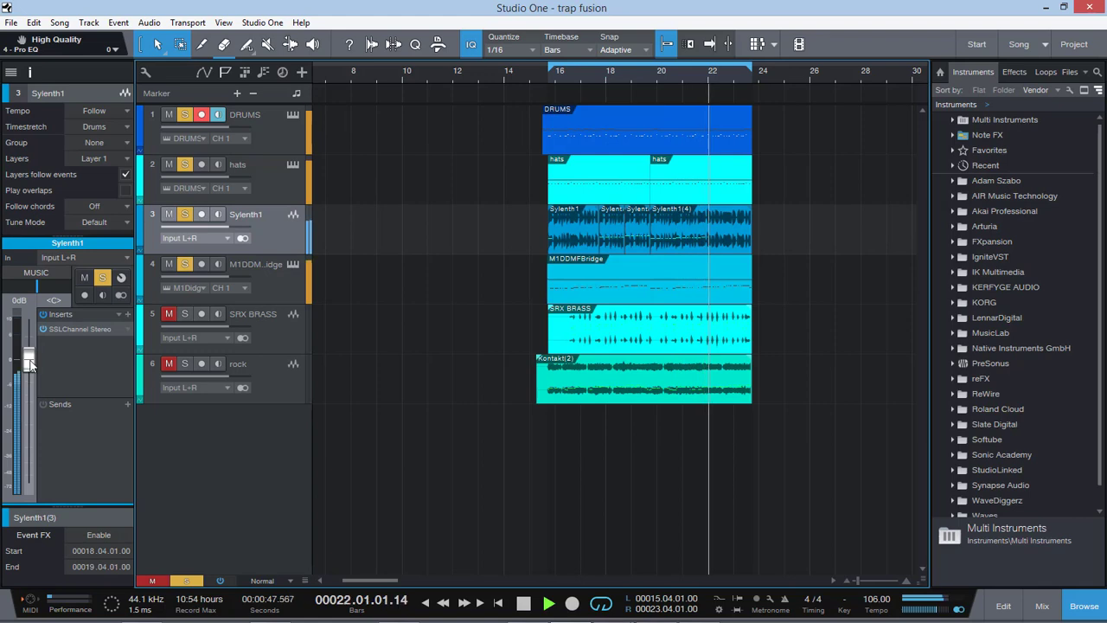
left_click(275, 285)
left_click(242, 327)
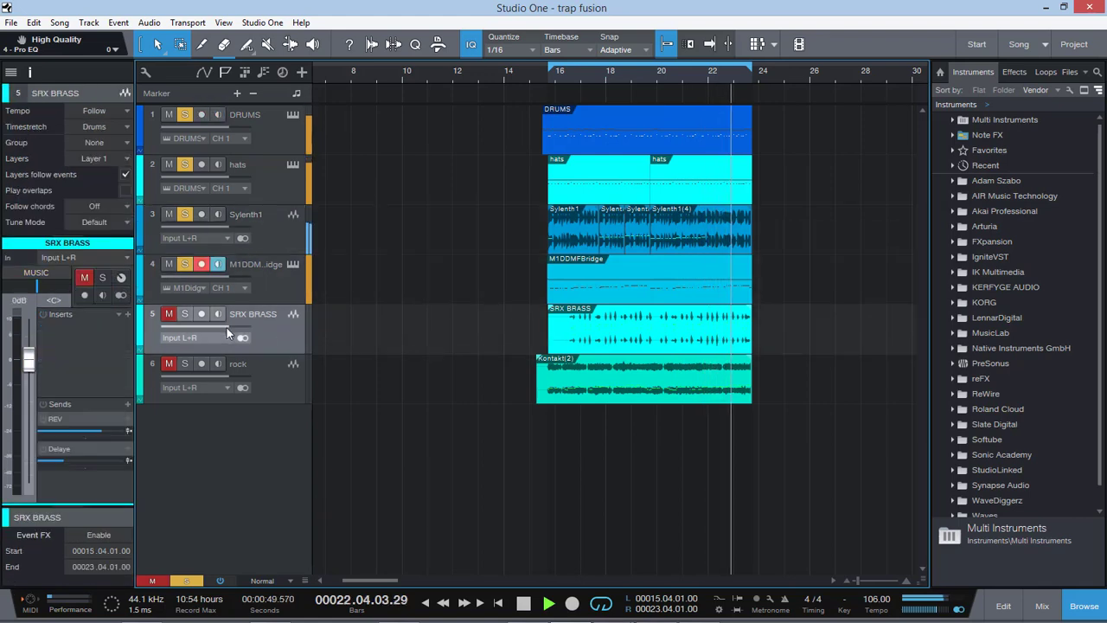
left_click(170, 314)
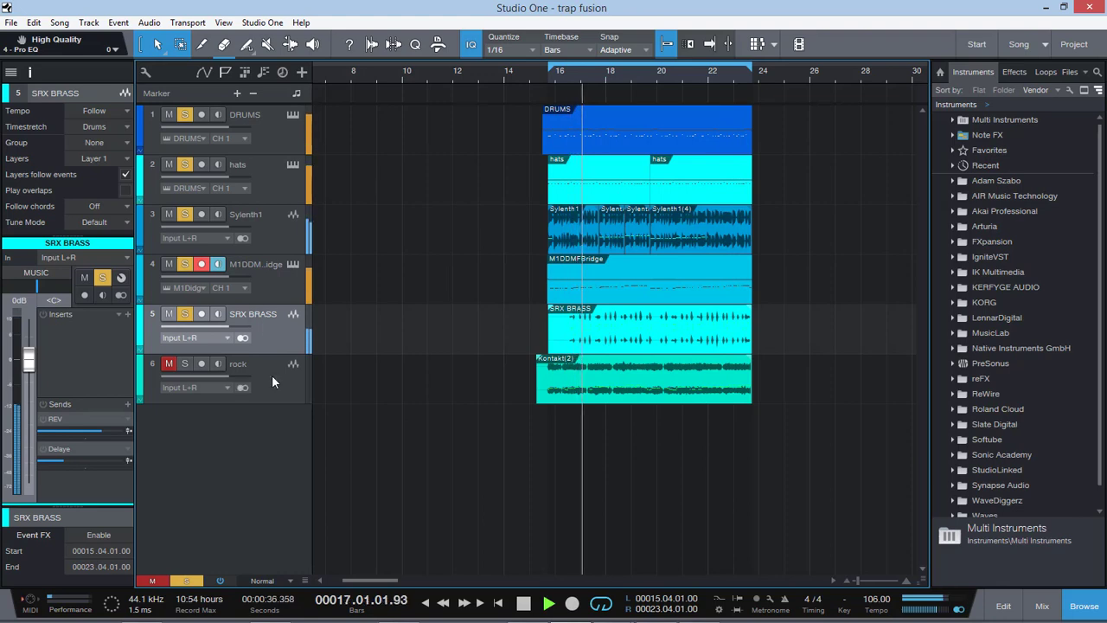
Step: Mute the M1DDMFBridge track while the other soloed tracks keep playing
left_click(272, 221)
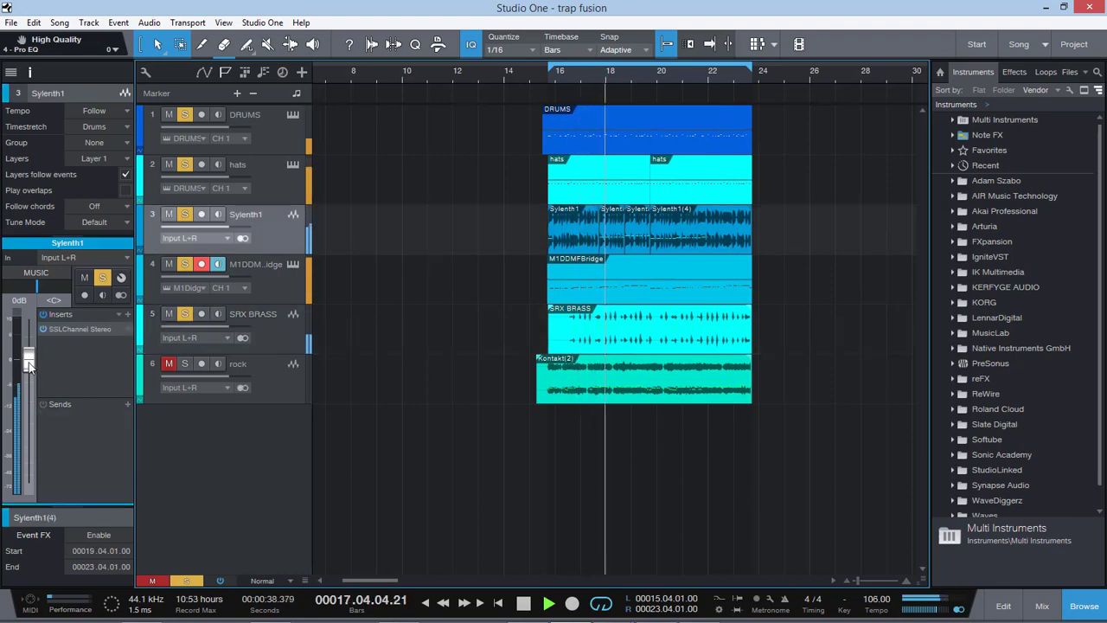
left_click(260, 134)
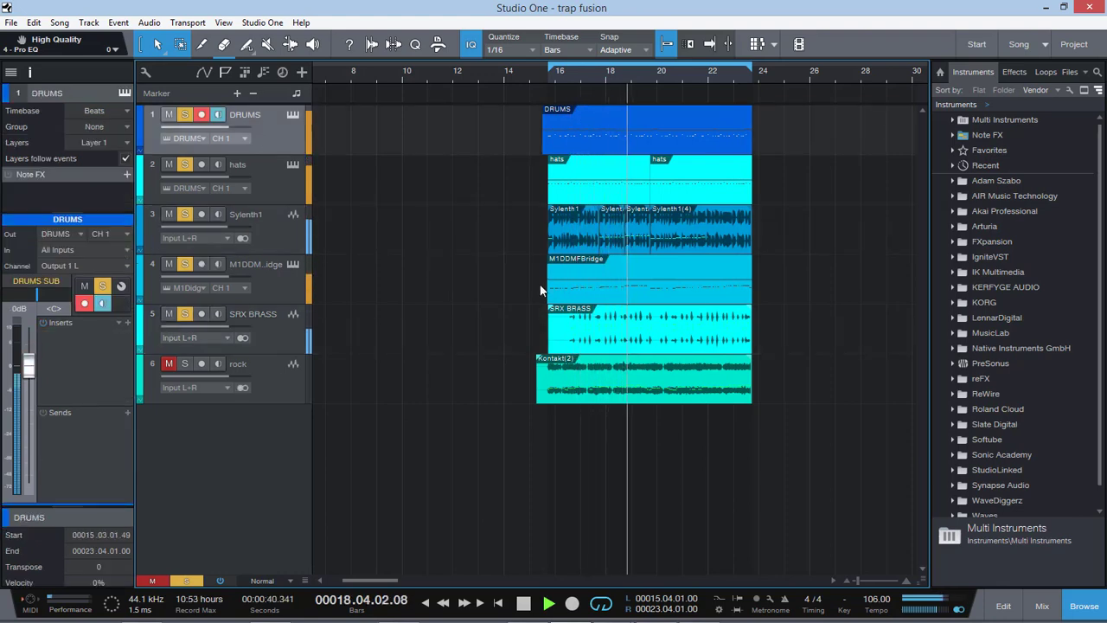
left_click(169, 264)
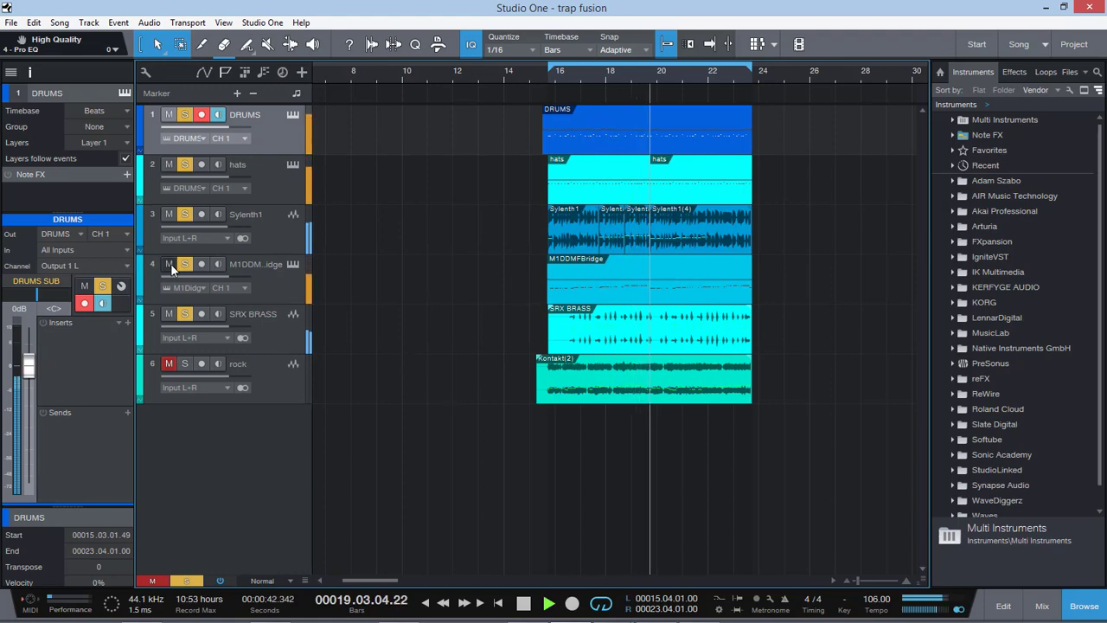
Step: Check the DRUMS bus F6 and set the bus's NLS Channel output to 2.4, then close the plug-ins and the console
left_click(1046, 606)
left_click_drag(891, 616, 1003, 616)
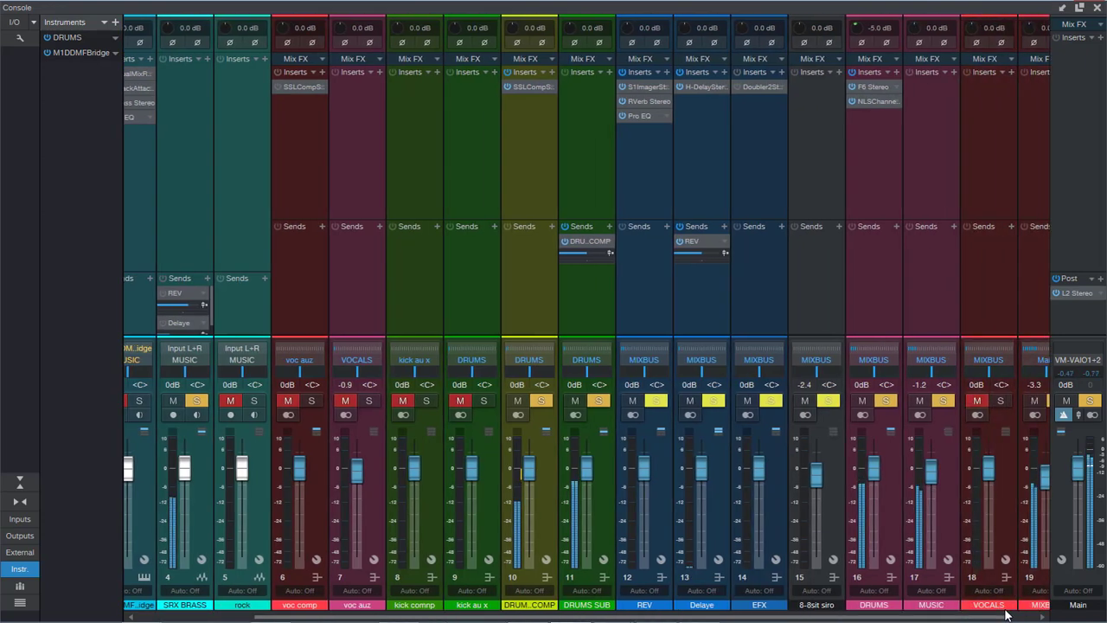
left_click(877, 102)
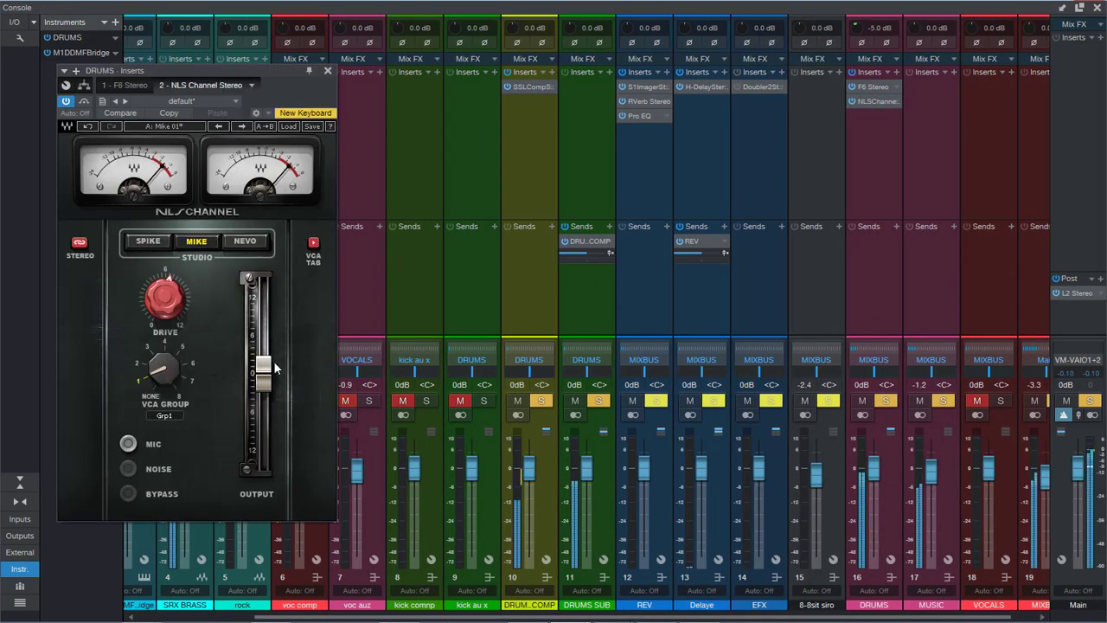
left_click_drag(261, 376, 261, 358)
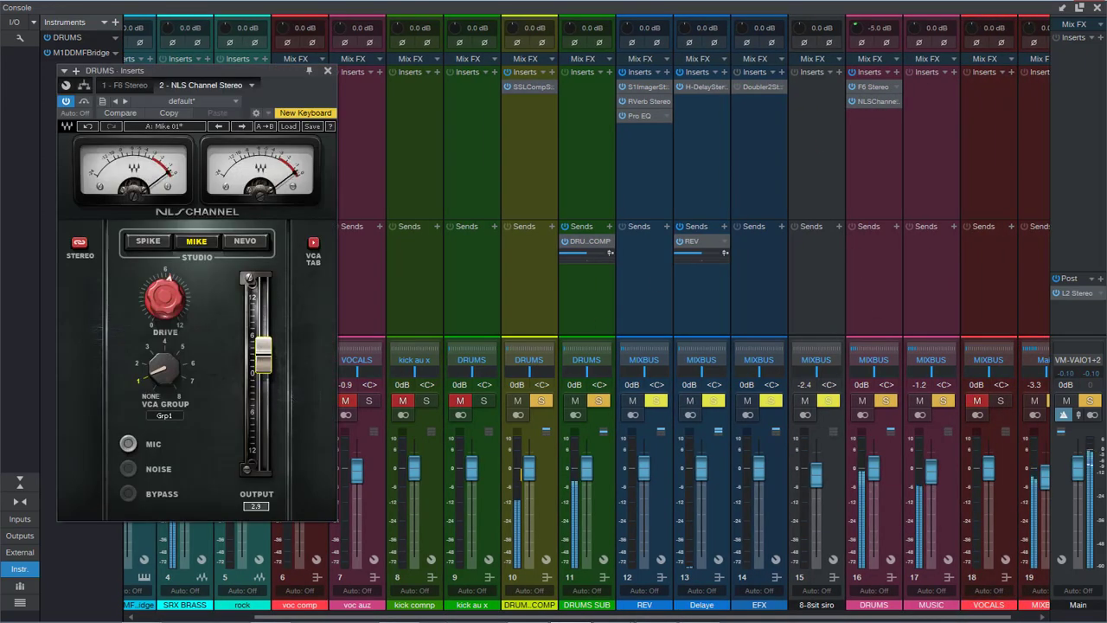
left_click(877, 86)
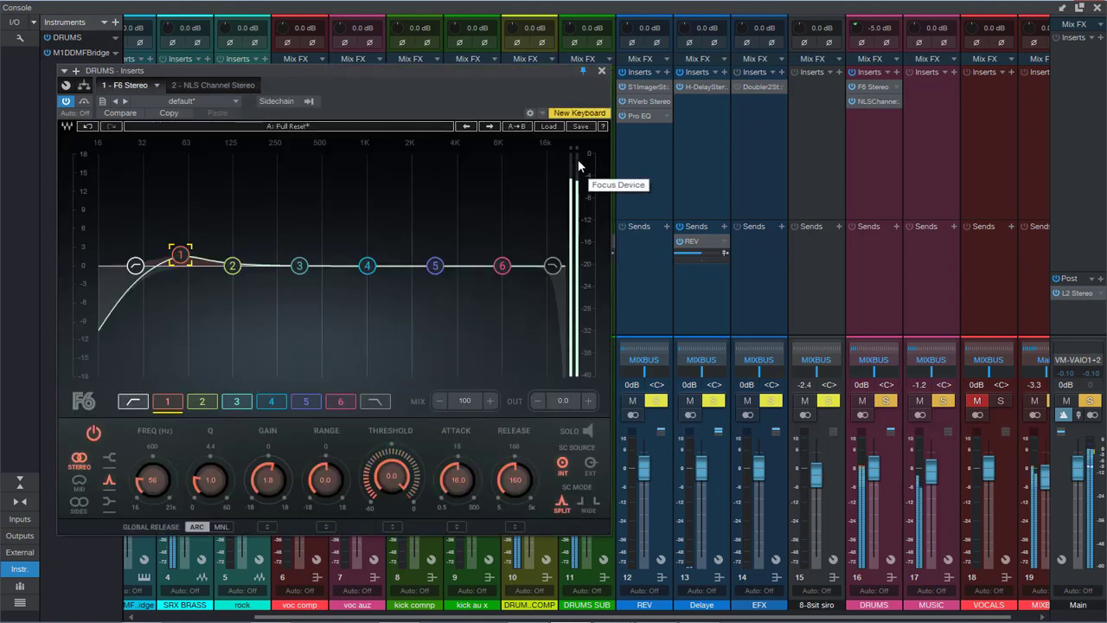
left_click(602, 71)
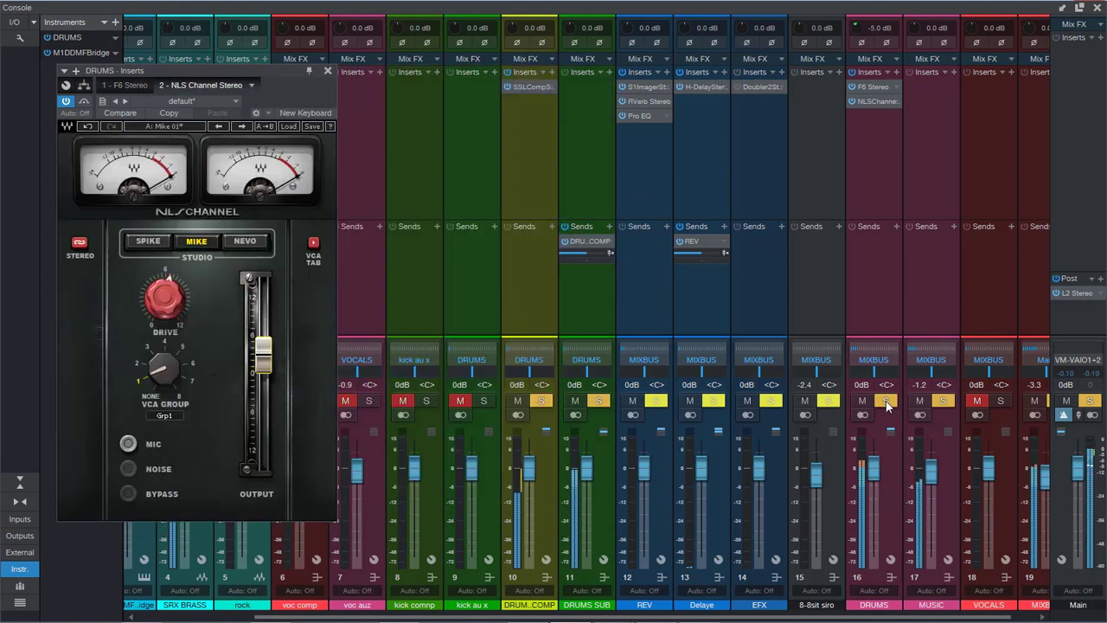
left_click_drag(264, 354, 264, 358)
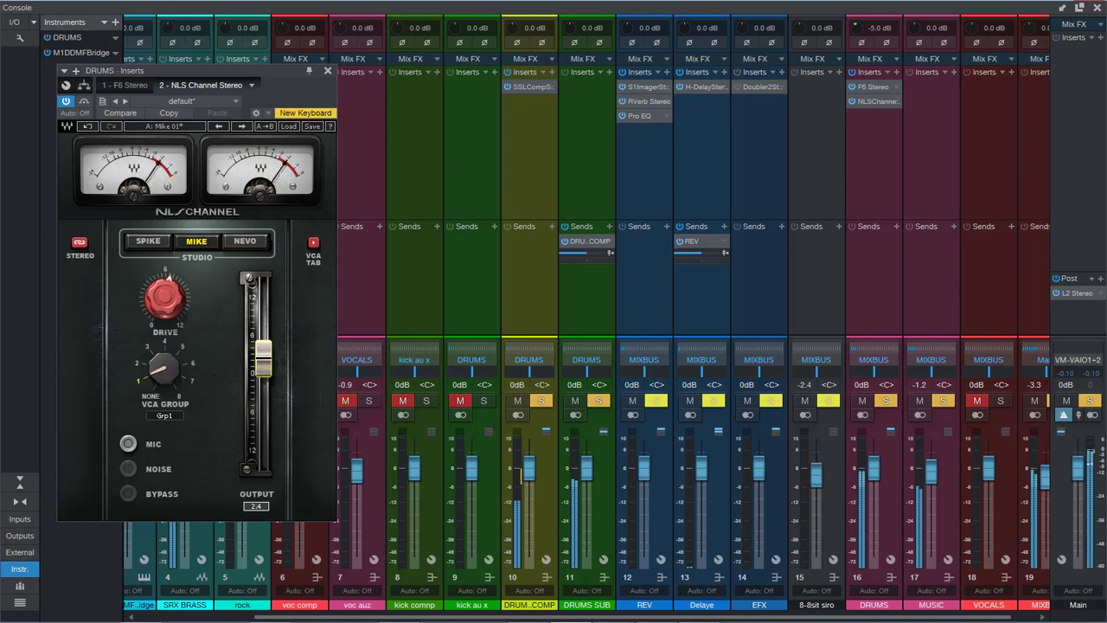
left_click(328, 71)
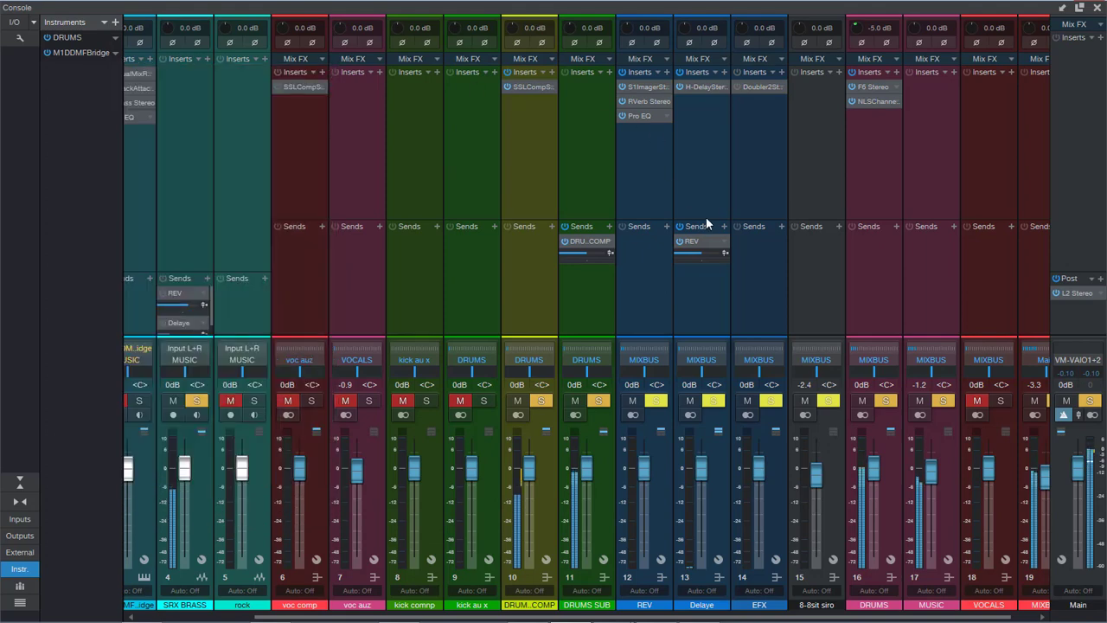
left_click(1098, 9)
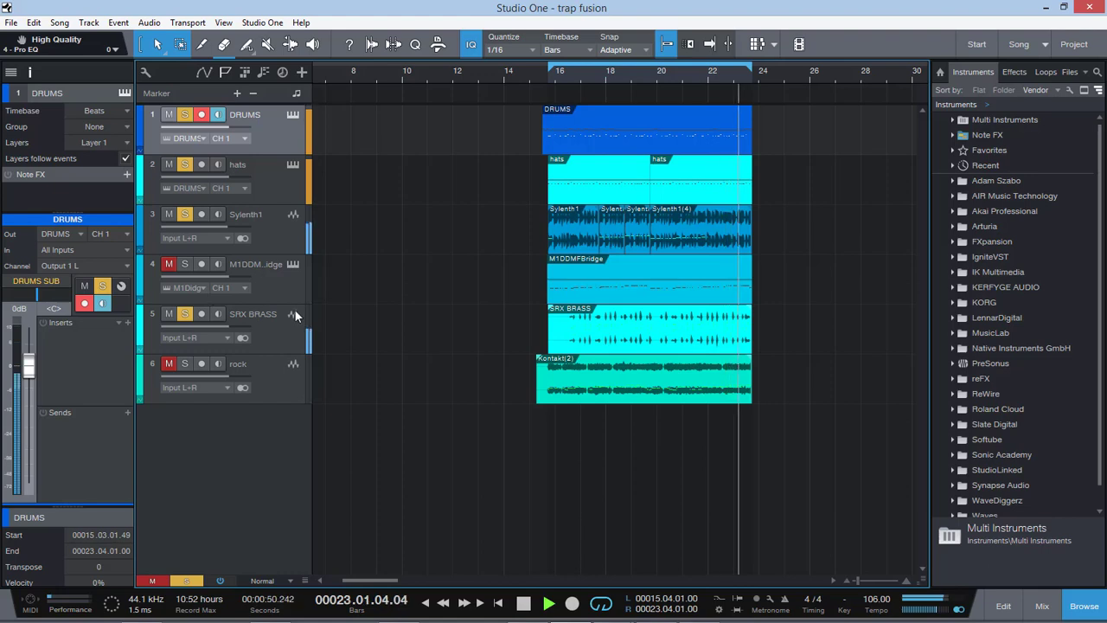
Step: Insert SSLChannel Stereo on the SRX BRASS track and move its window clear of the track list
left_click(243, 348)
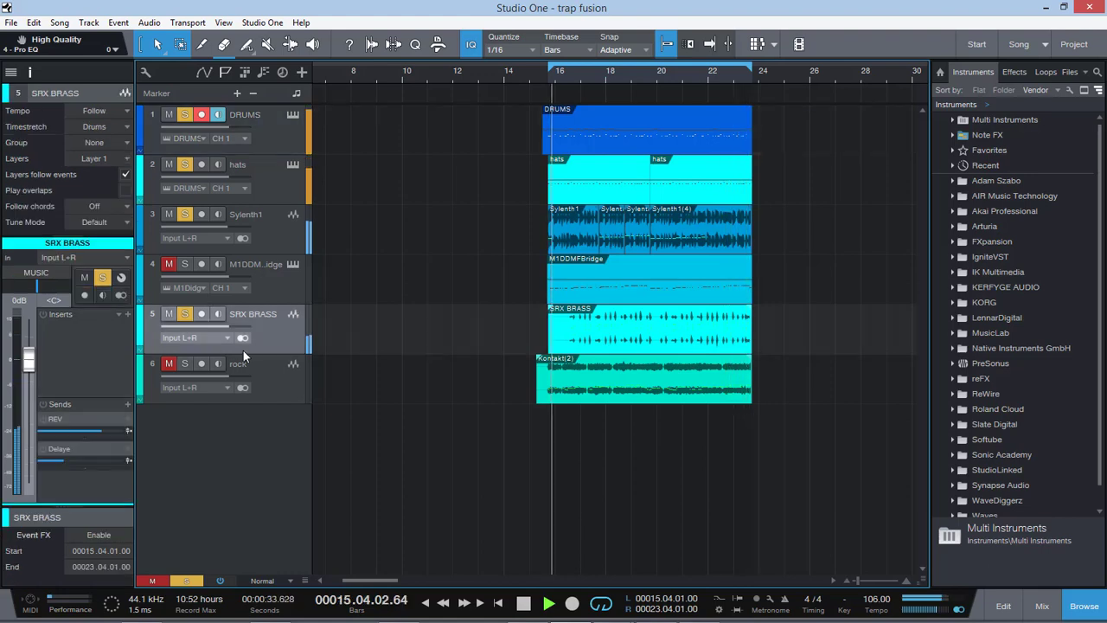
left_click(126, 315)
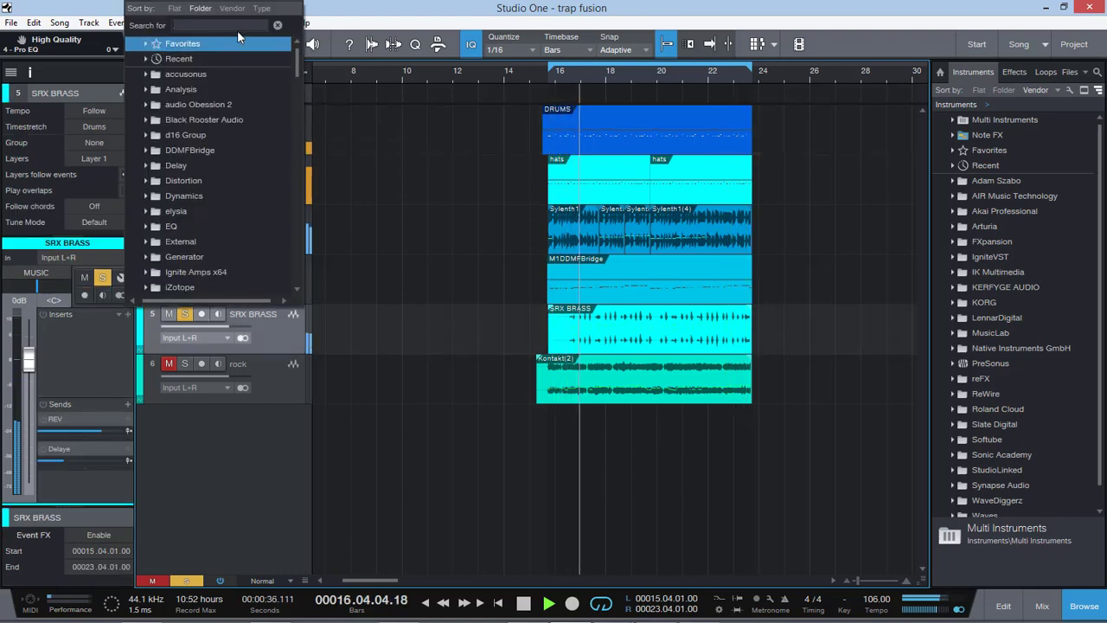
type("ssl")
left_click(239, 106)
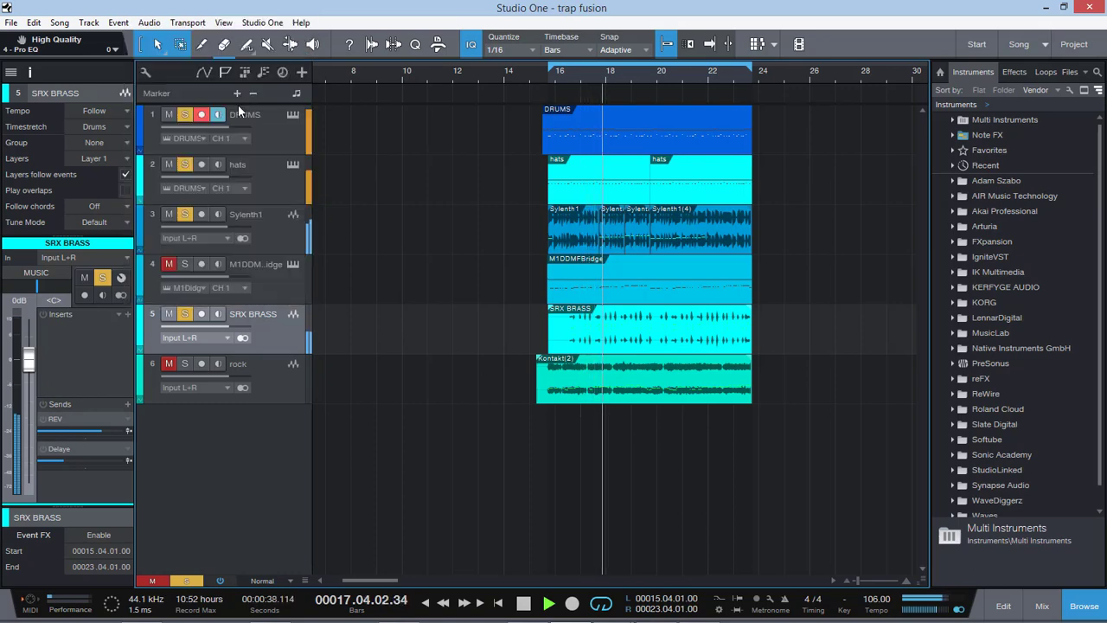
left_click_drag(194, 72, 604, 99)
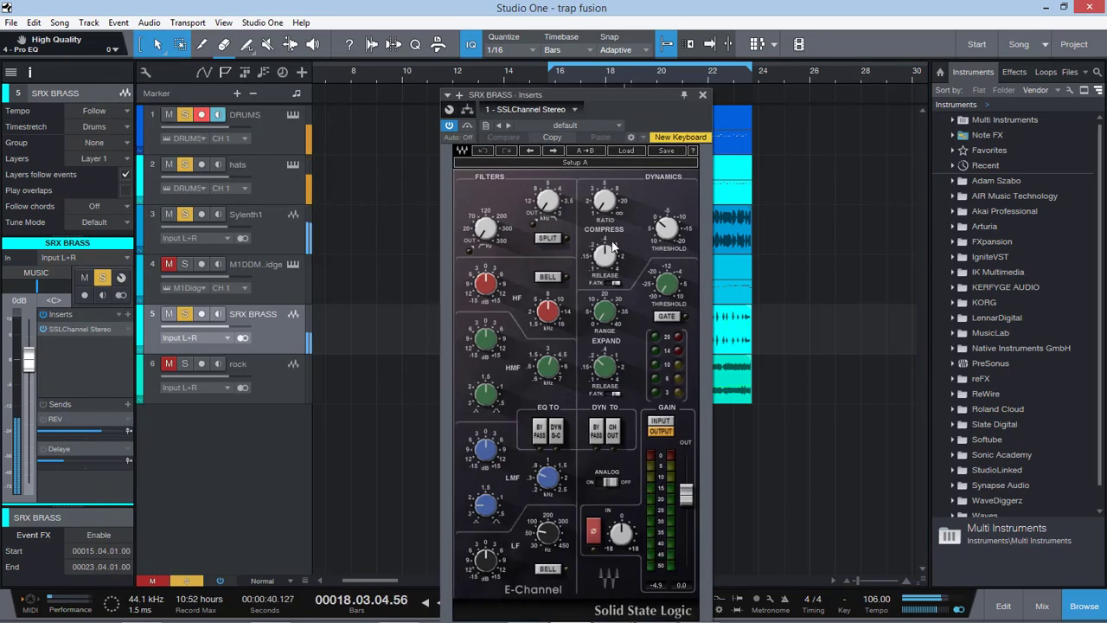
Step: Shape SRX BRASS in the SSLChannel: shortest compressor release, adjusted ratio and threshold, low-cut filter engaged, and HF band switched to bell
left_click_drag(611, 249, 612, 268)
left_click_drag(607, 202, 608, 196)
left_click_drag(666, 228, 604, 196)
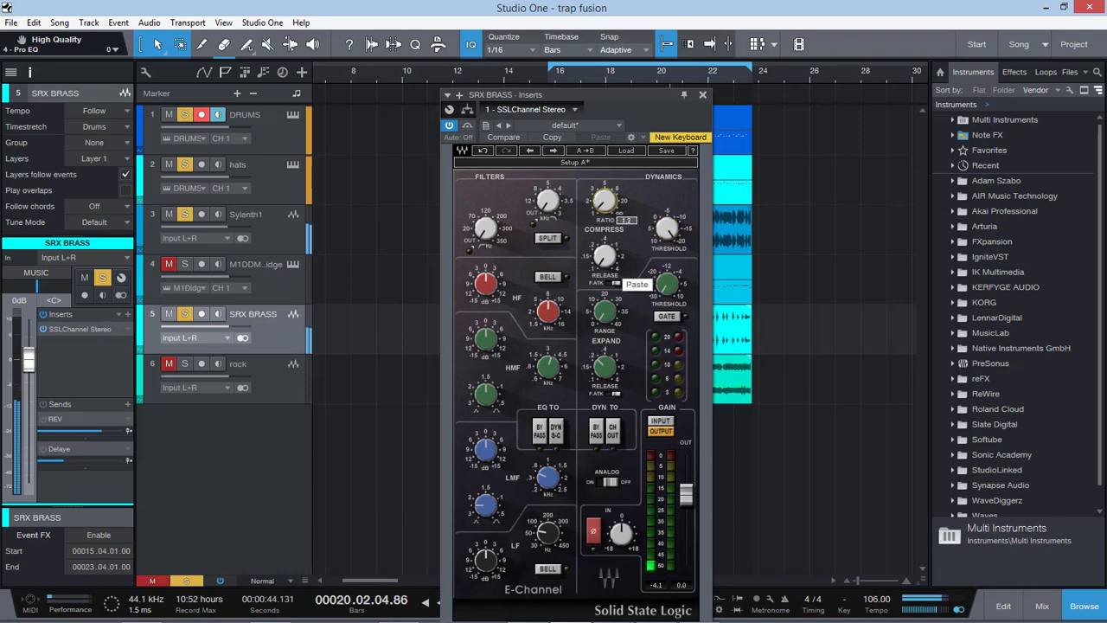
left_click(547, 277)
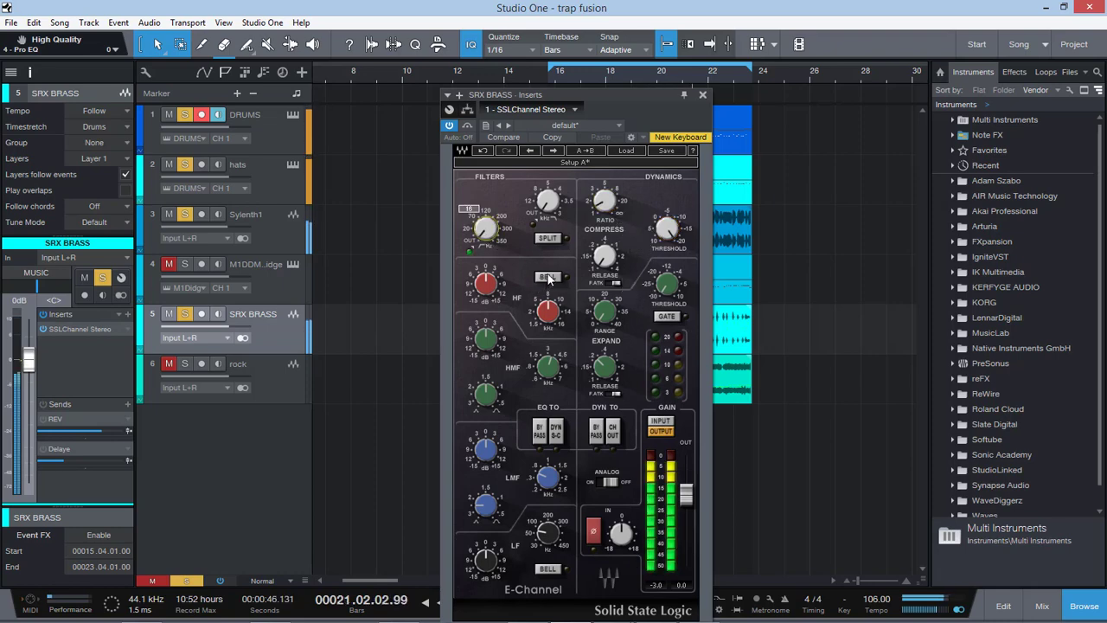
Step: Add NLS Channel Stereo to SRX BRASS, choose the MIKE studio and raise the drive to 12.0, then close it
left_click(128, 315)
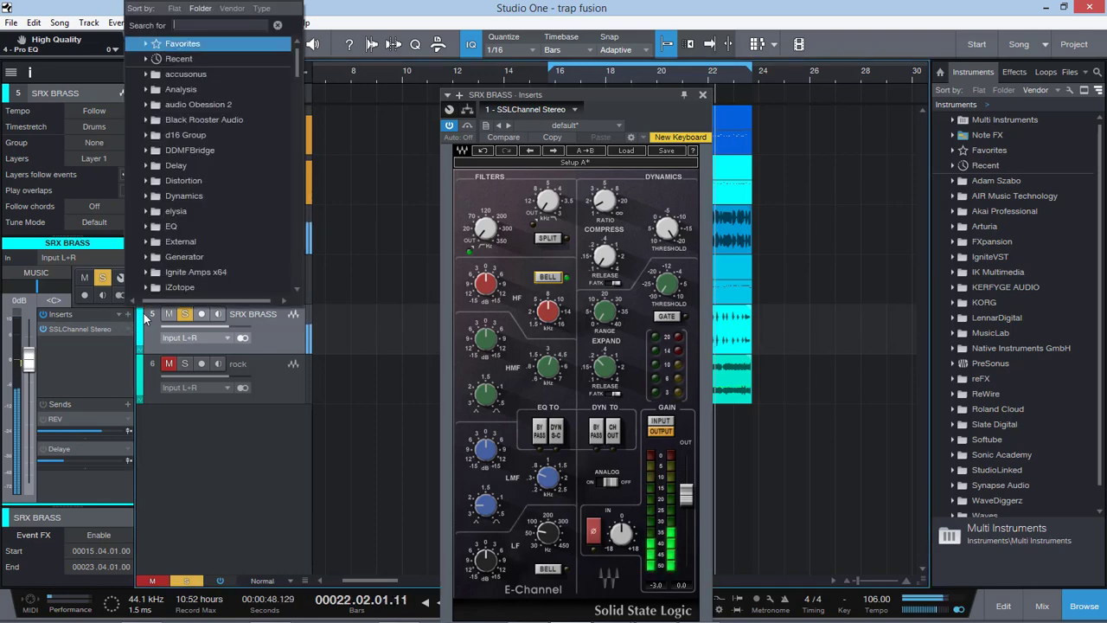
type("nls")
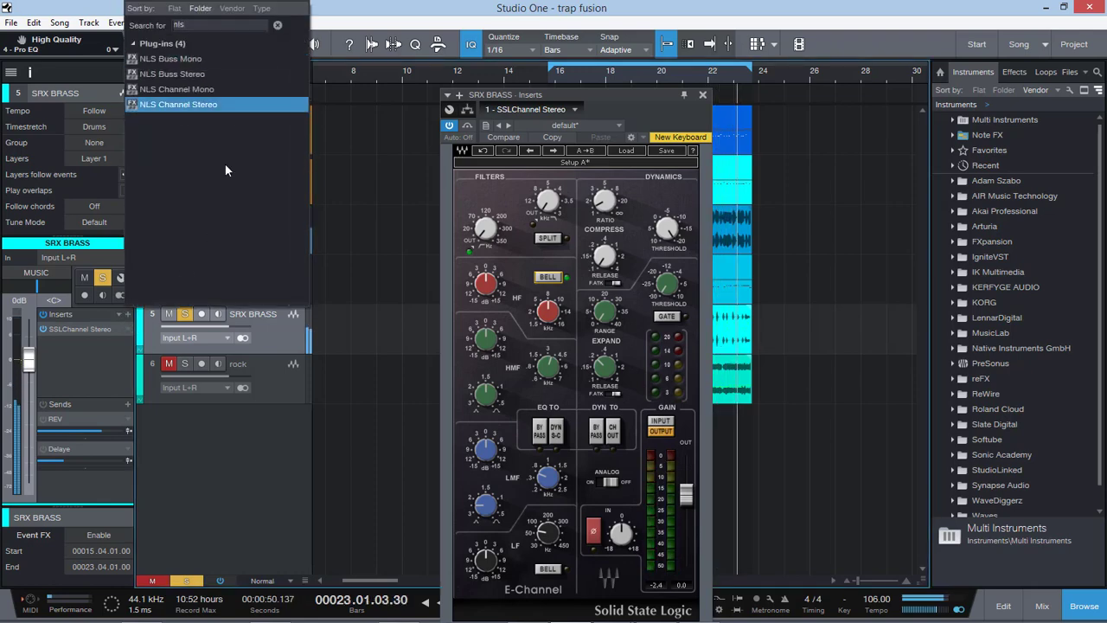
left_click(215, 106)
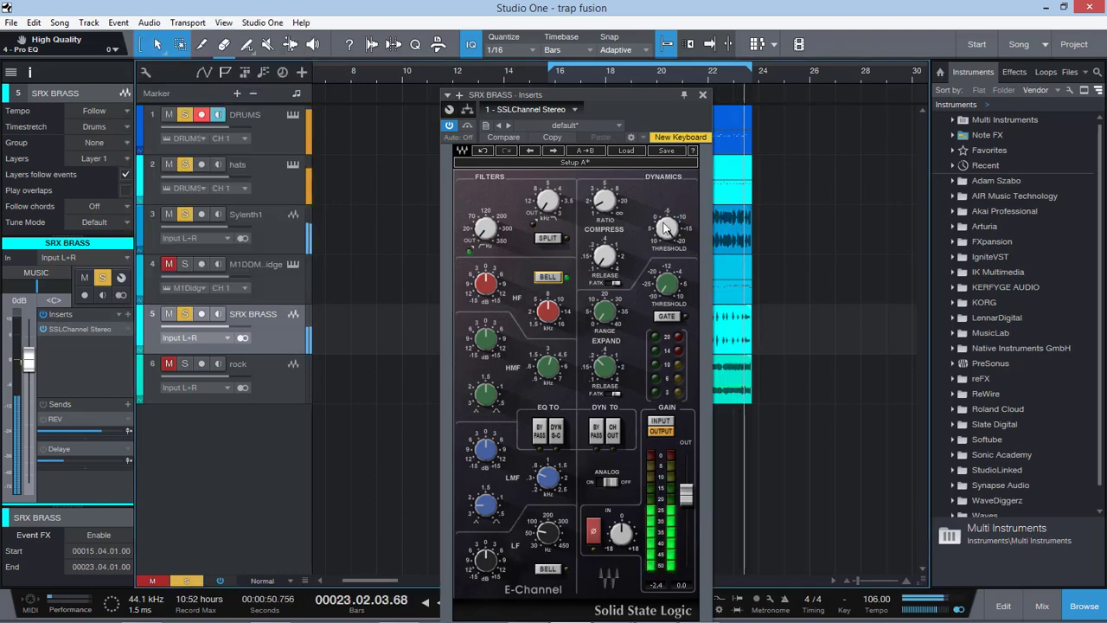
left_click(470, 275)
left_click(577, 265)
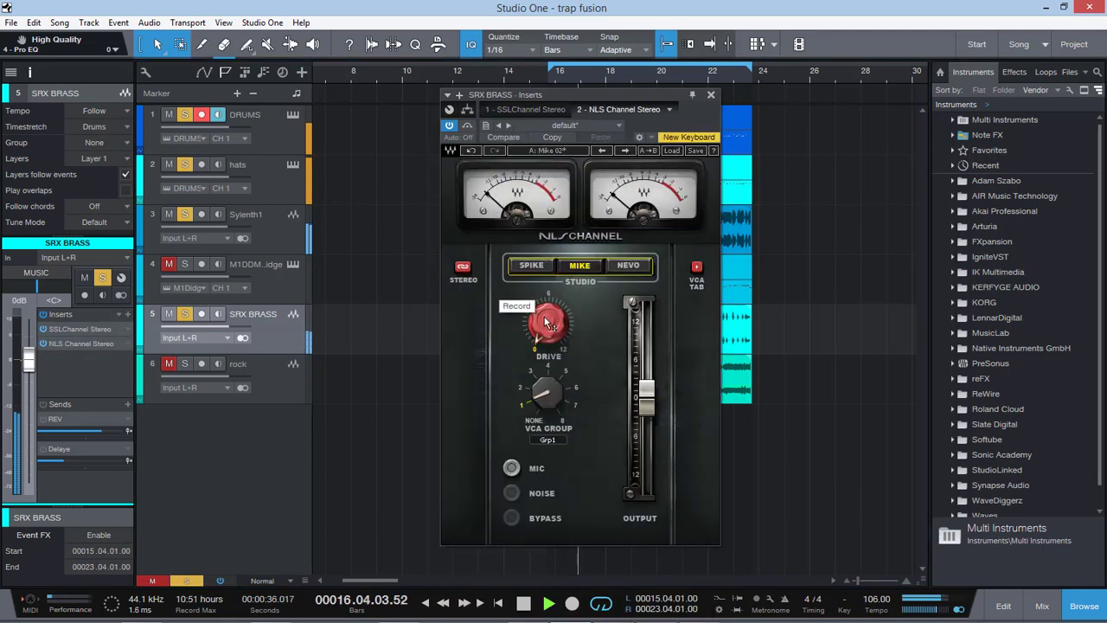
left_click_drag(544, 316, 544, 270)
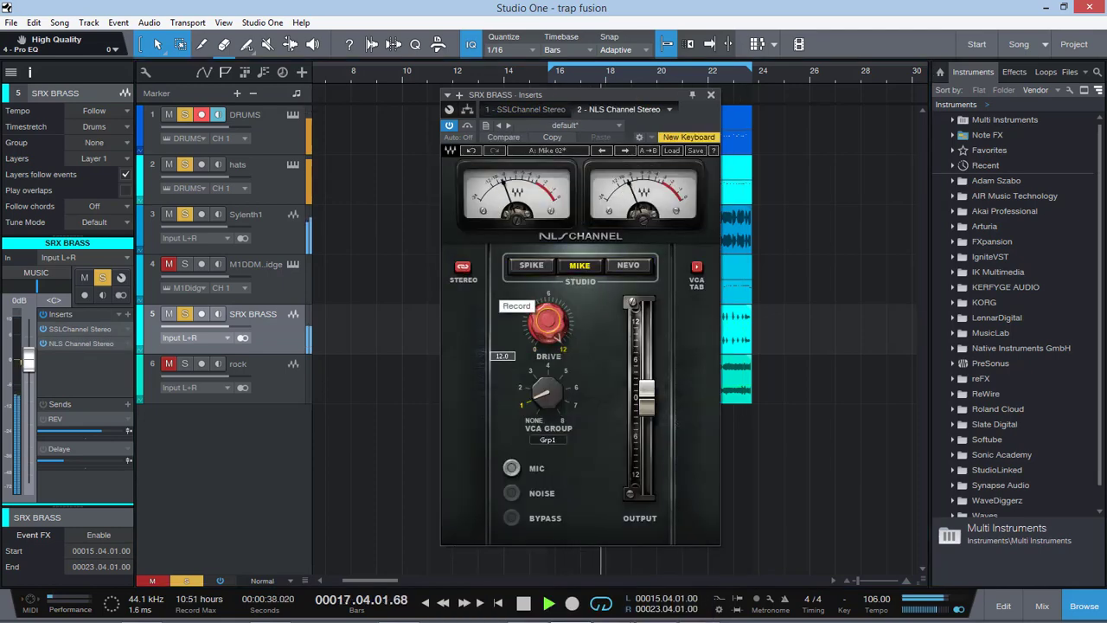
left_click(711, 94)
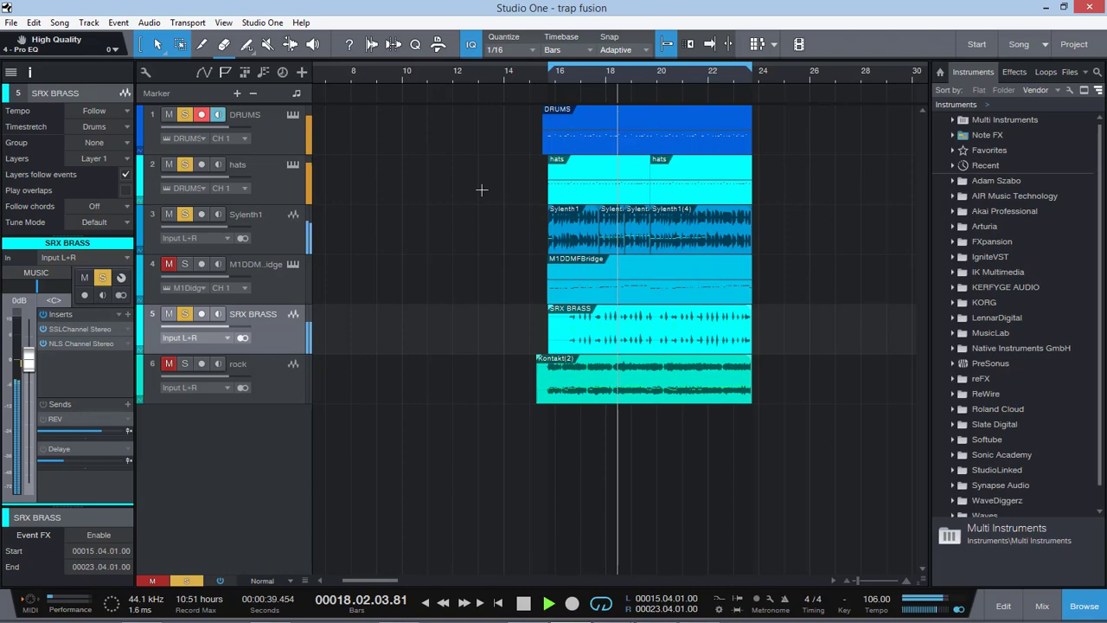
Step: In the SRX BRASS SSLChannel, raise the LF frequency, switch the LF band to bell and boost its gain
left_click(86, 330)
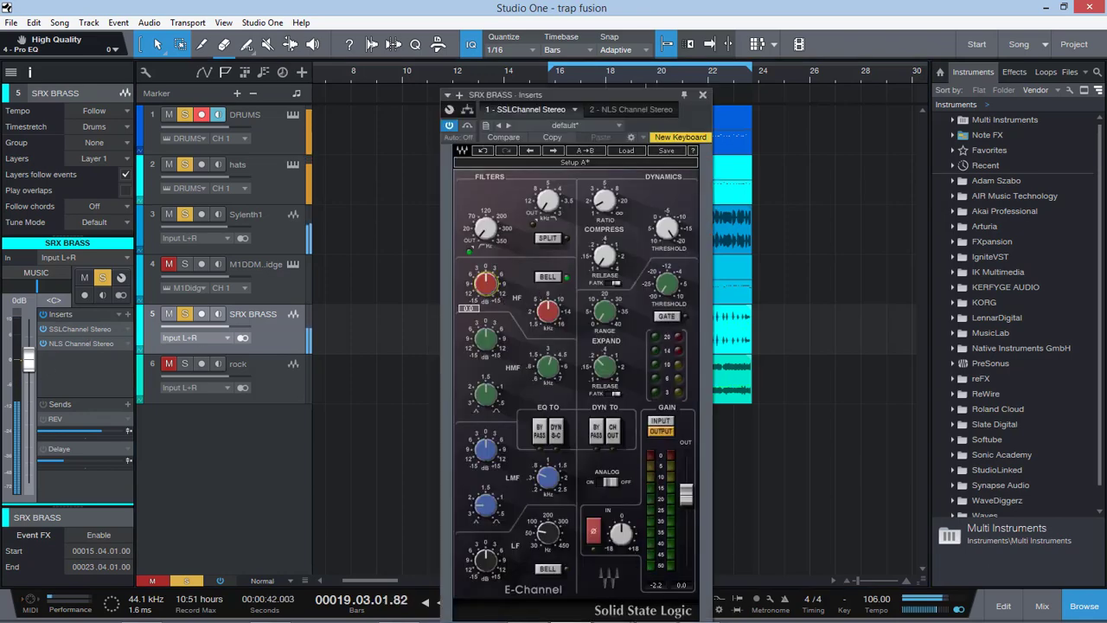
left_click_drag(557, 93, 459, 34)
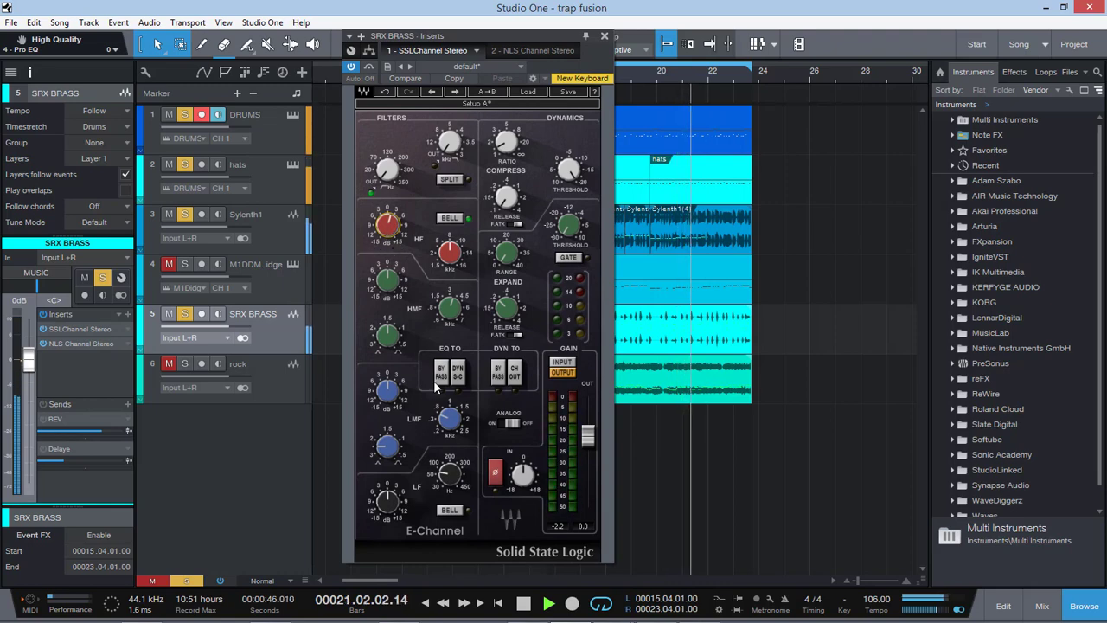
left_click_drag(446, 479, 449, 467)
left_click(448, 512)
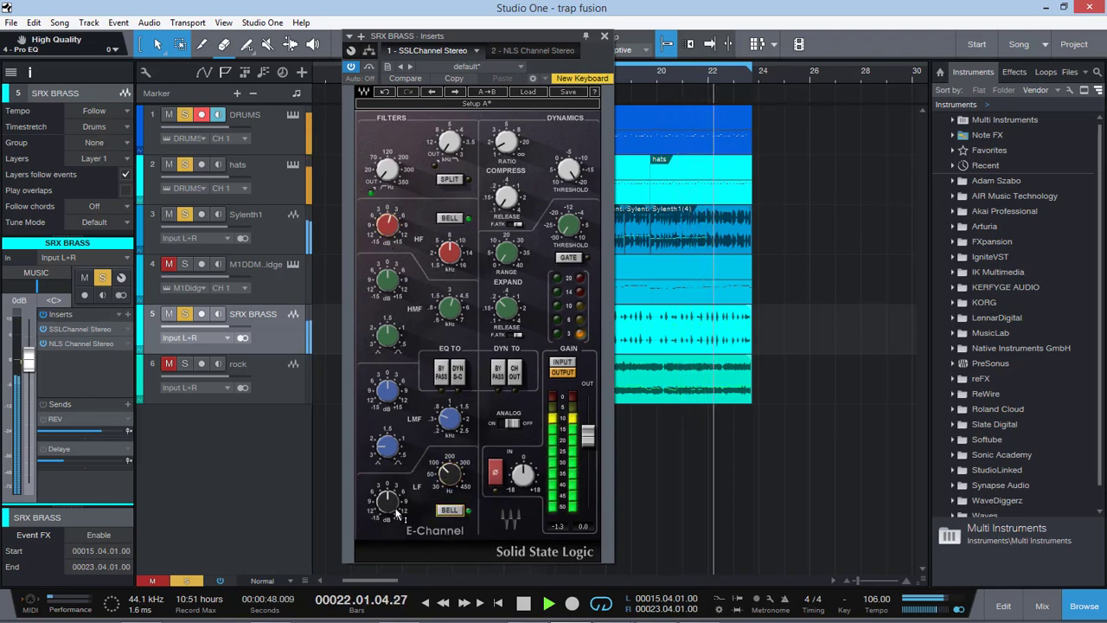
left_click_drag(396, 511, 396, 476)
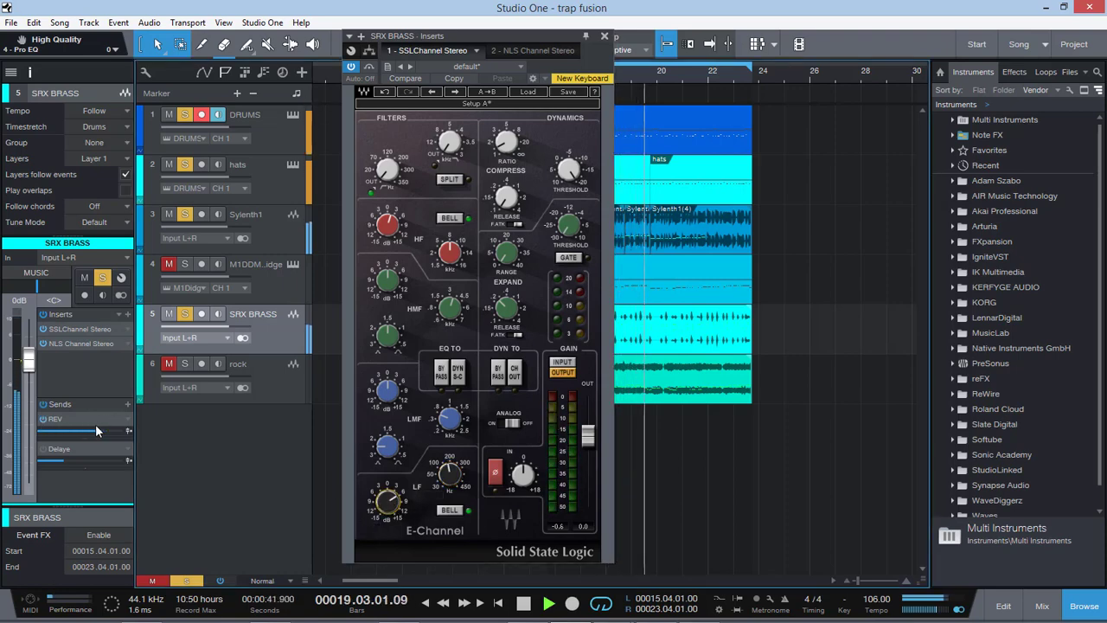
Step: Lower the SRX BRASS send to REV slightly and add an EFX send, then check the Doubler2 on the EFX channel
left_click_drag(95, 429, 89, 437)
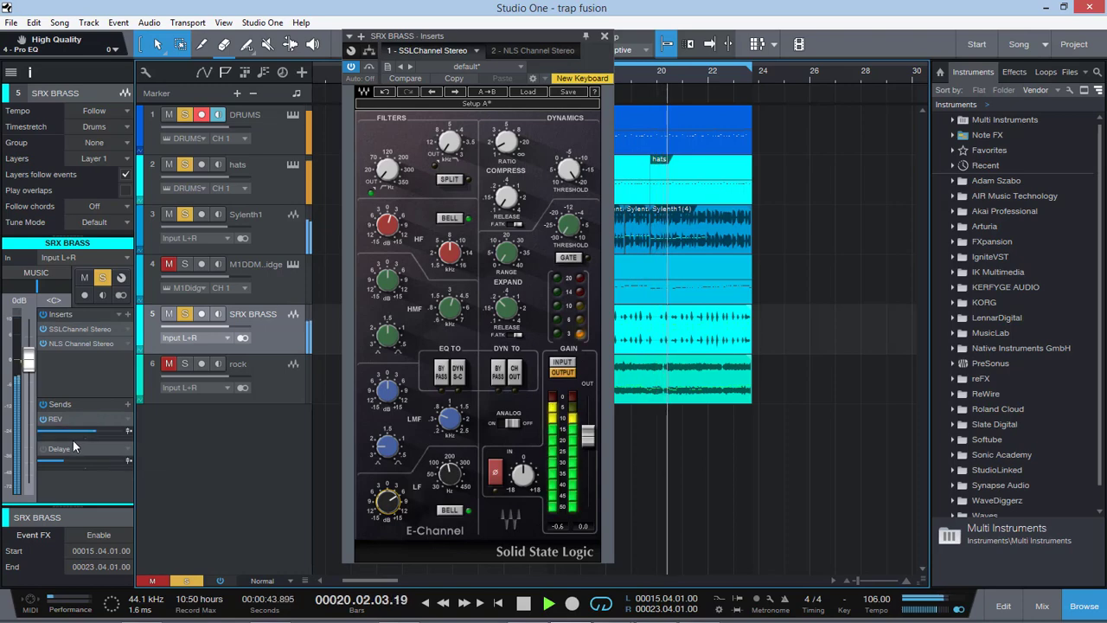
left_click(129, 403)
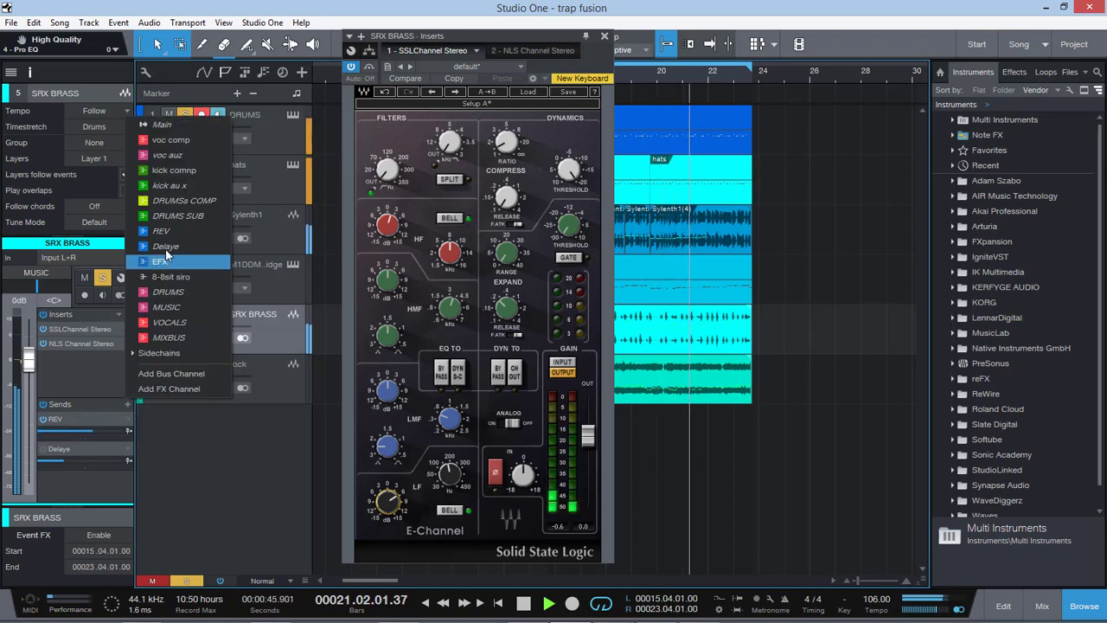
left_click(165, 259)
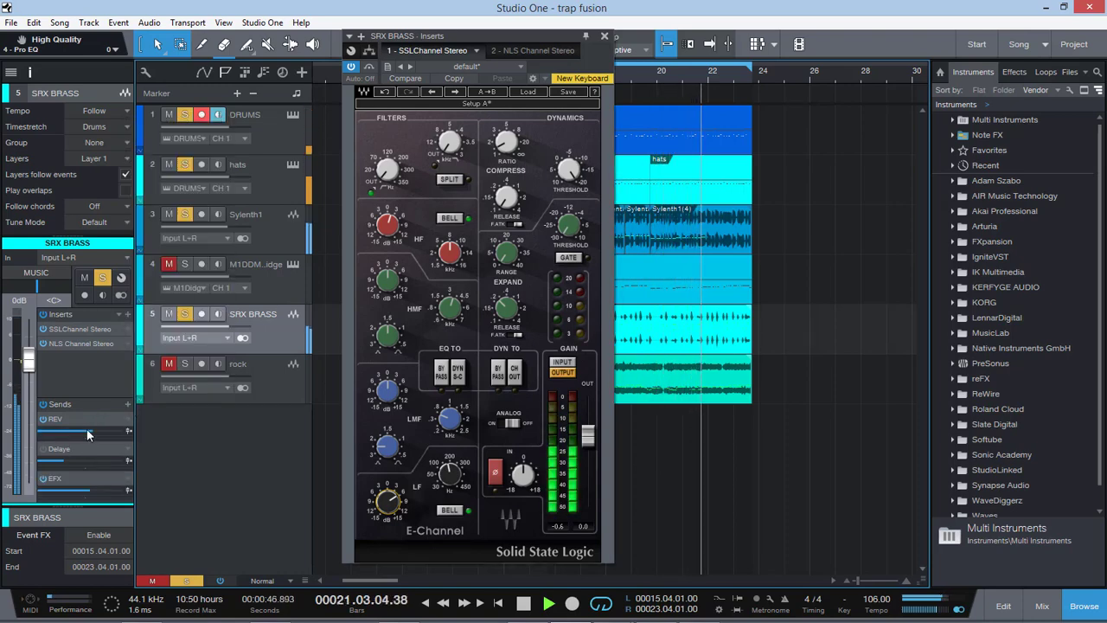
double_click(80, 475)
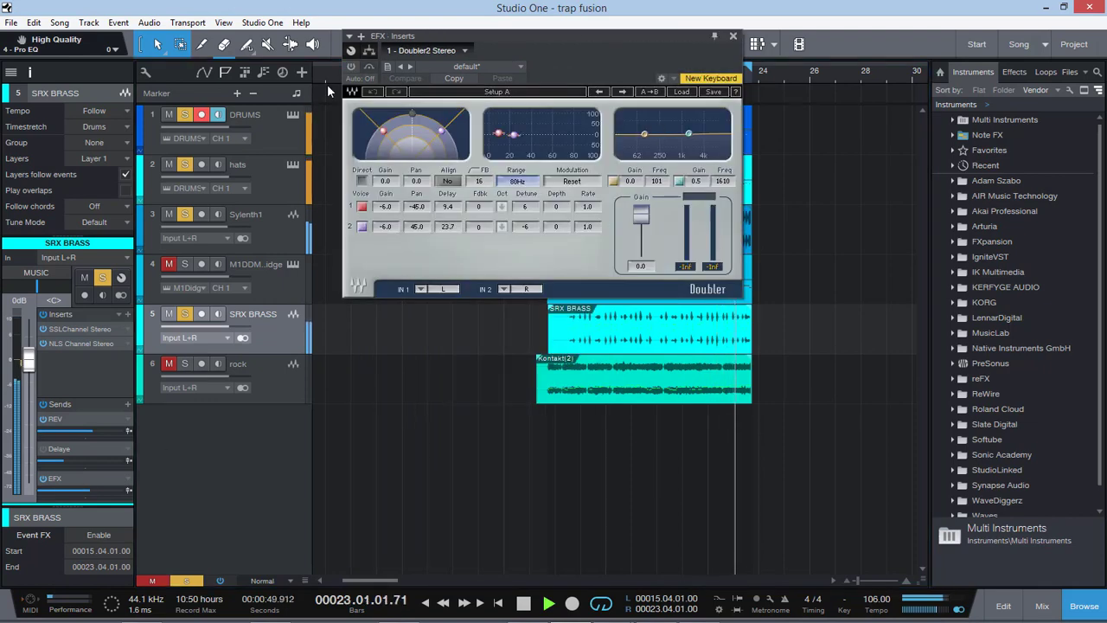
left_click(733, 37)
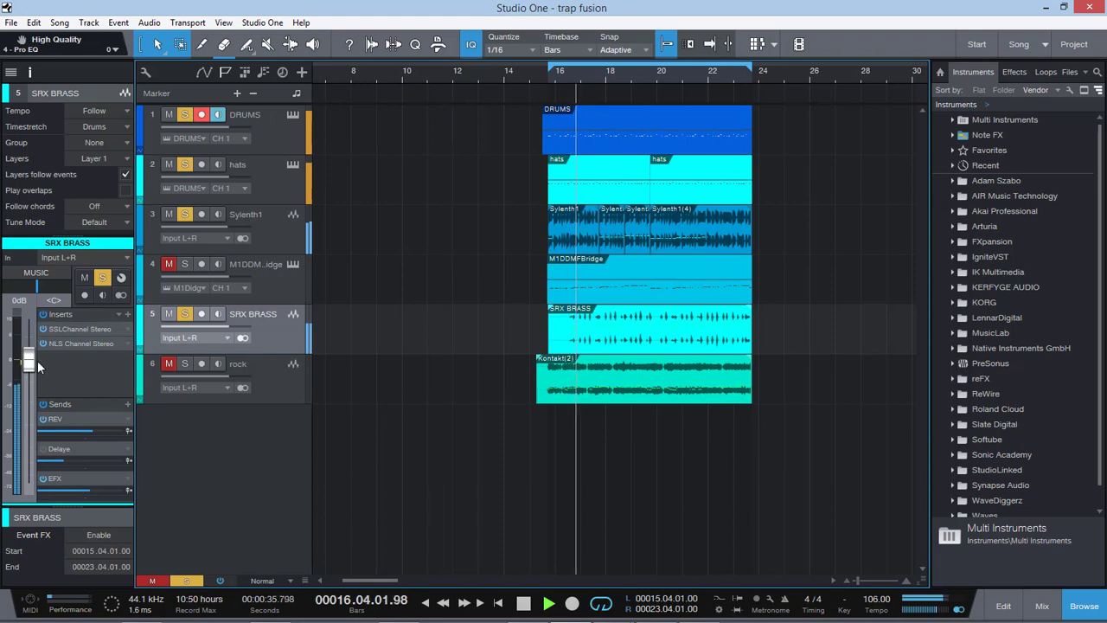
Step: Unmute and solo M1DDMFBridge, then enable its Pro EQ MF band with Q 18.86, frequency 145 Hz and gain -24 dB
left_click(273, 281)
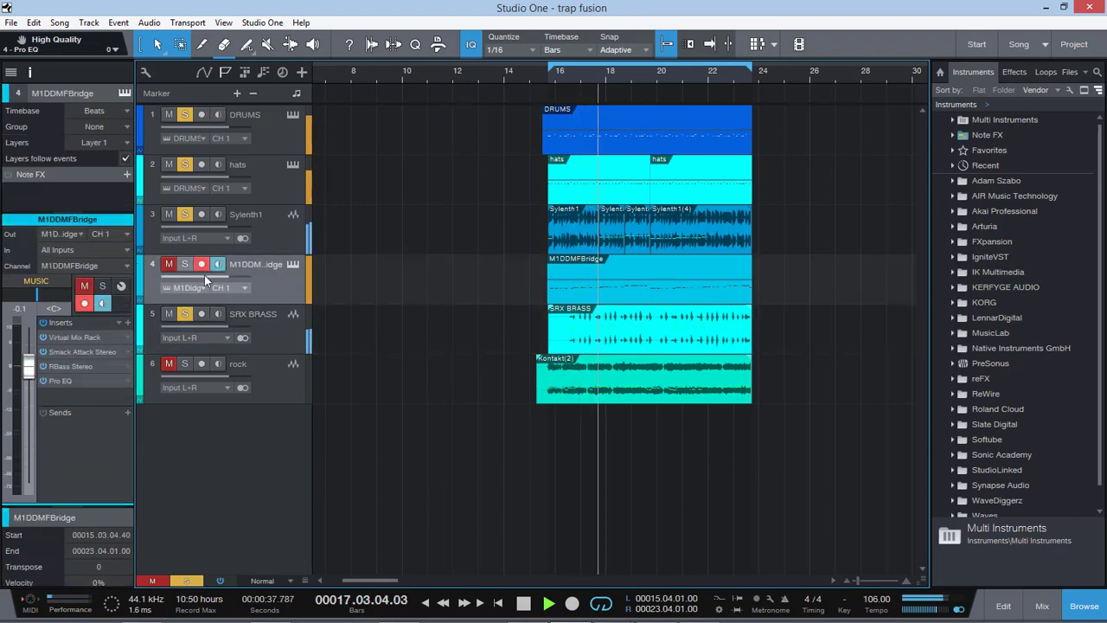
left_click(169, 266)
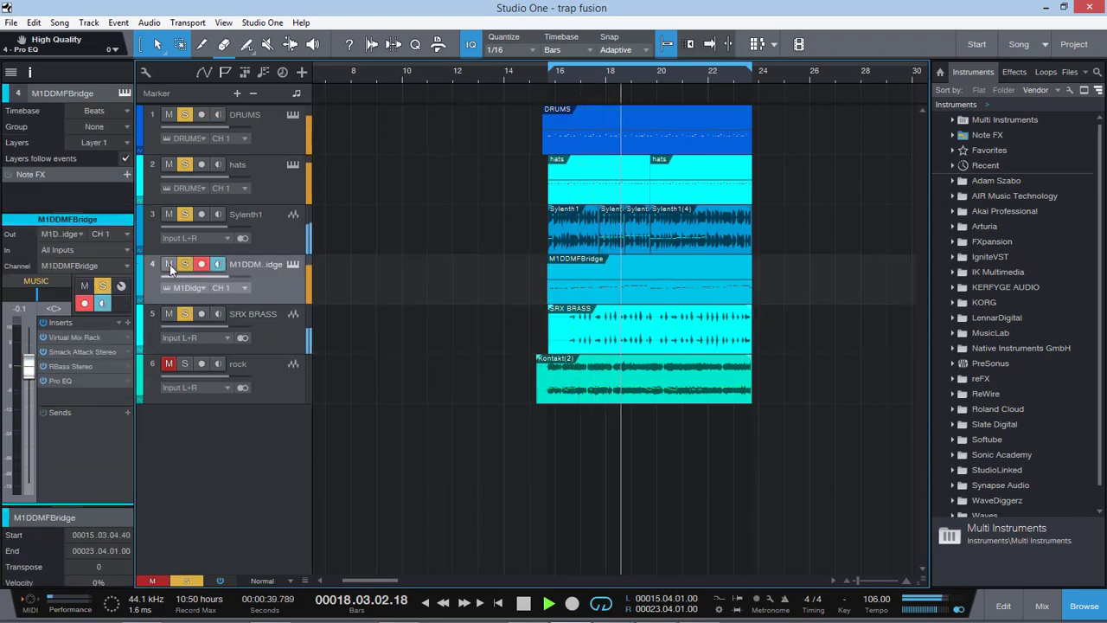
left_click(61, 380)
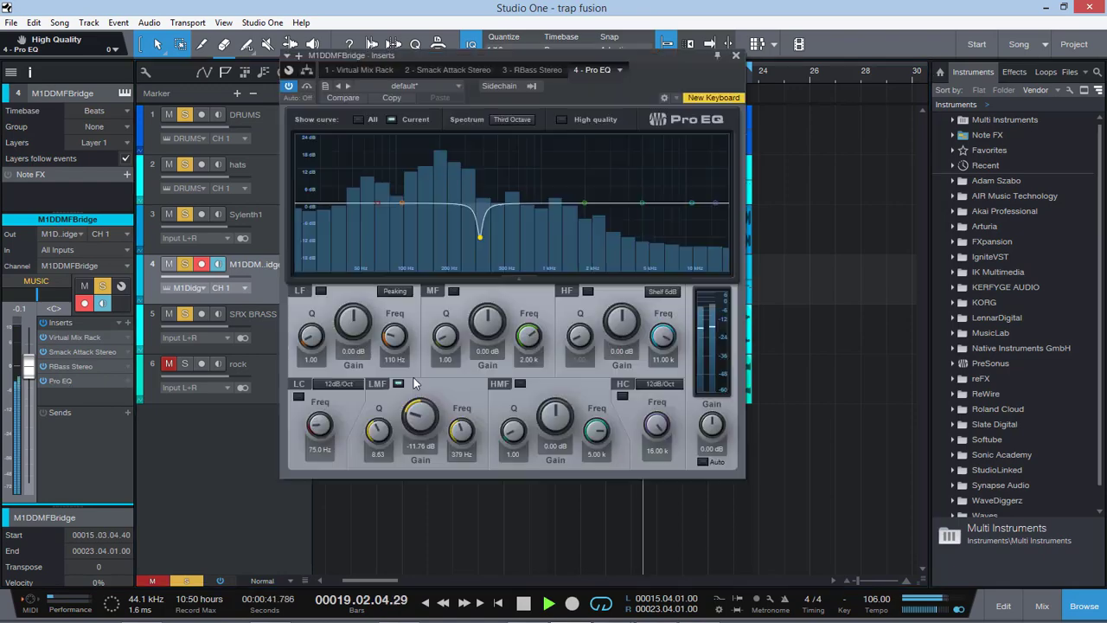
left_click(454, 291)
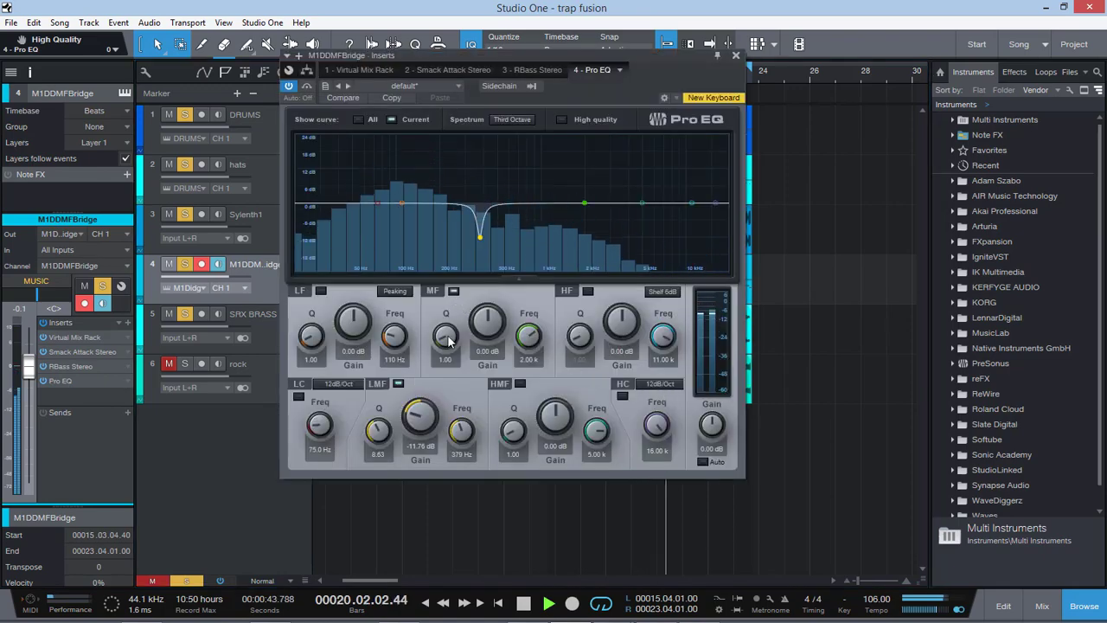
left_click_drag(446, 336, 511, 227)
left_click_drag(526, 334, 513, 381)
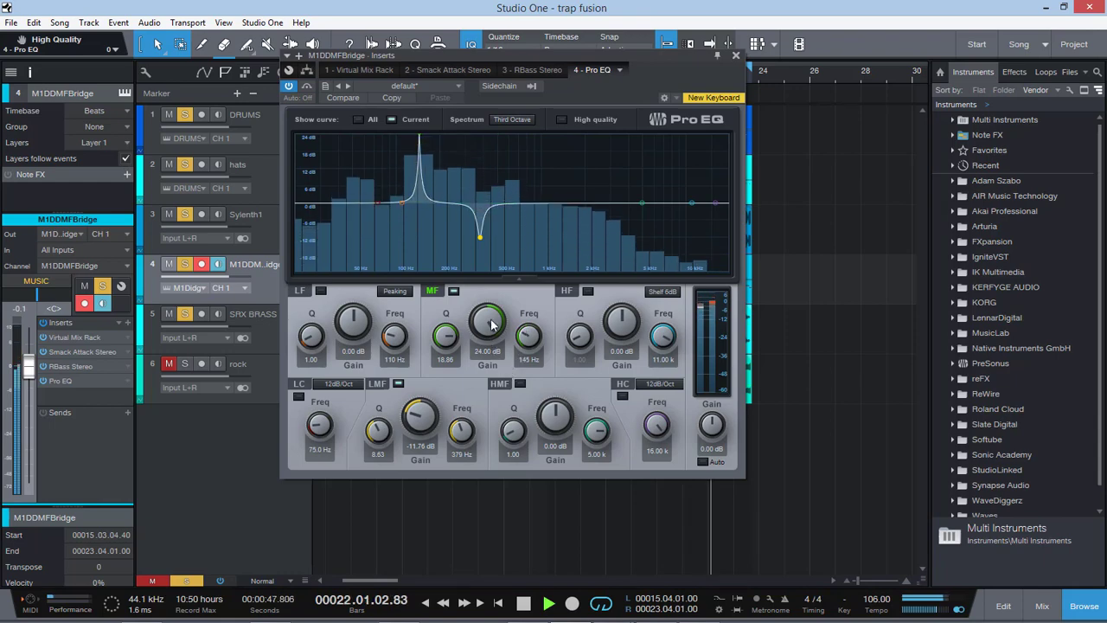
left_click_drag(490, 323, 504, 499)
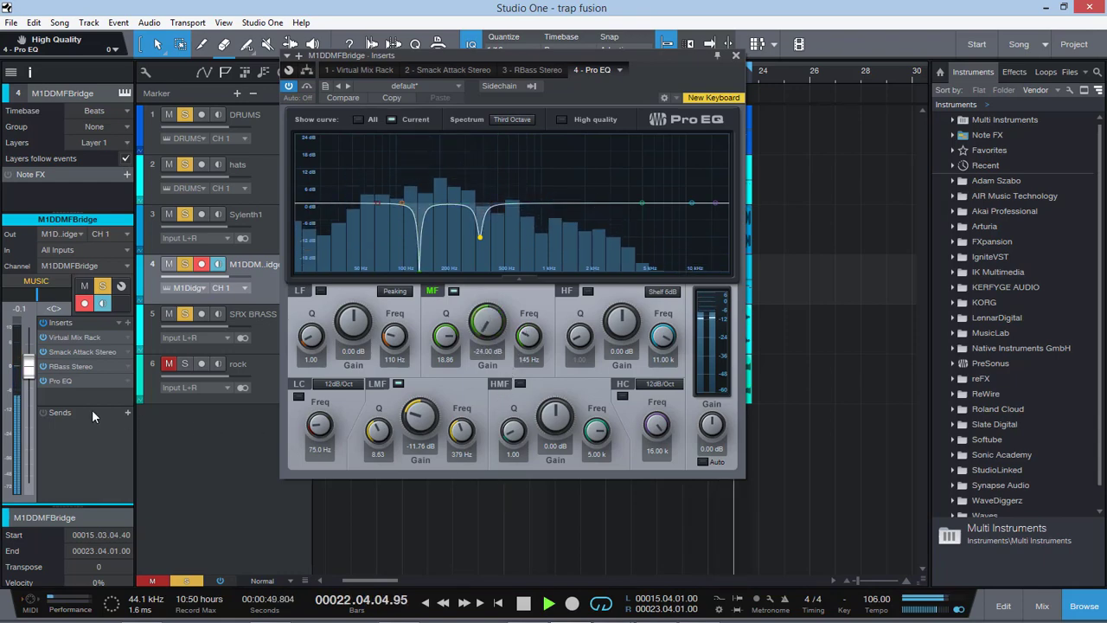
Step: On M1DDMFBridge, set the RBass gain to -0.4 and boost the Pro EQ LF band by 8.64 dB at 46.4 Hz
left_click(69, 367)
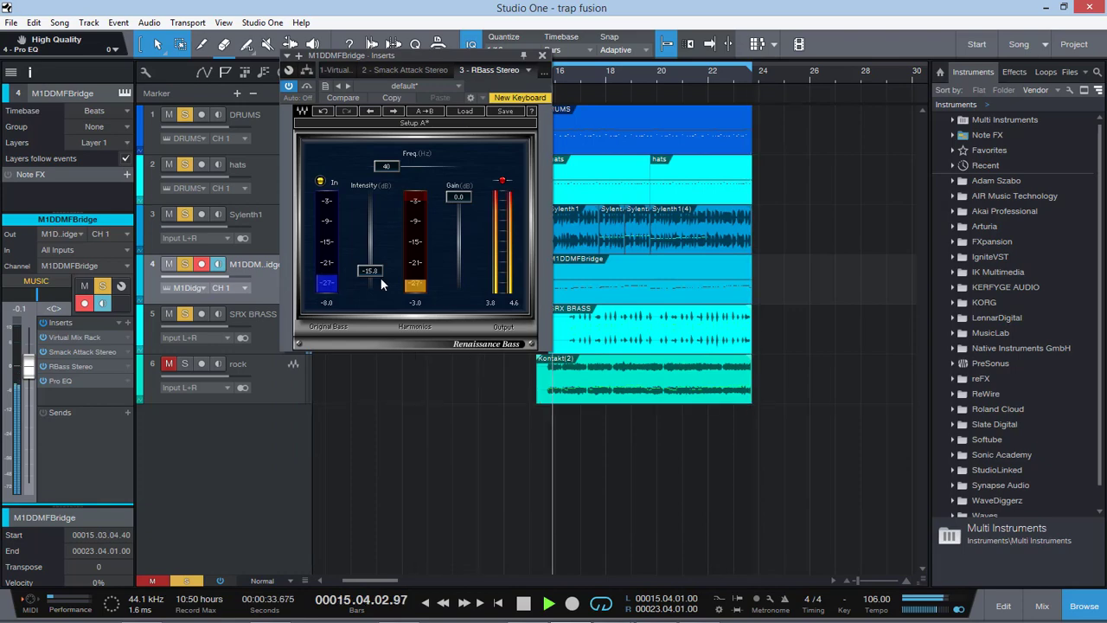
left_click_drag(504, 183, 504, 184)
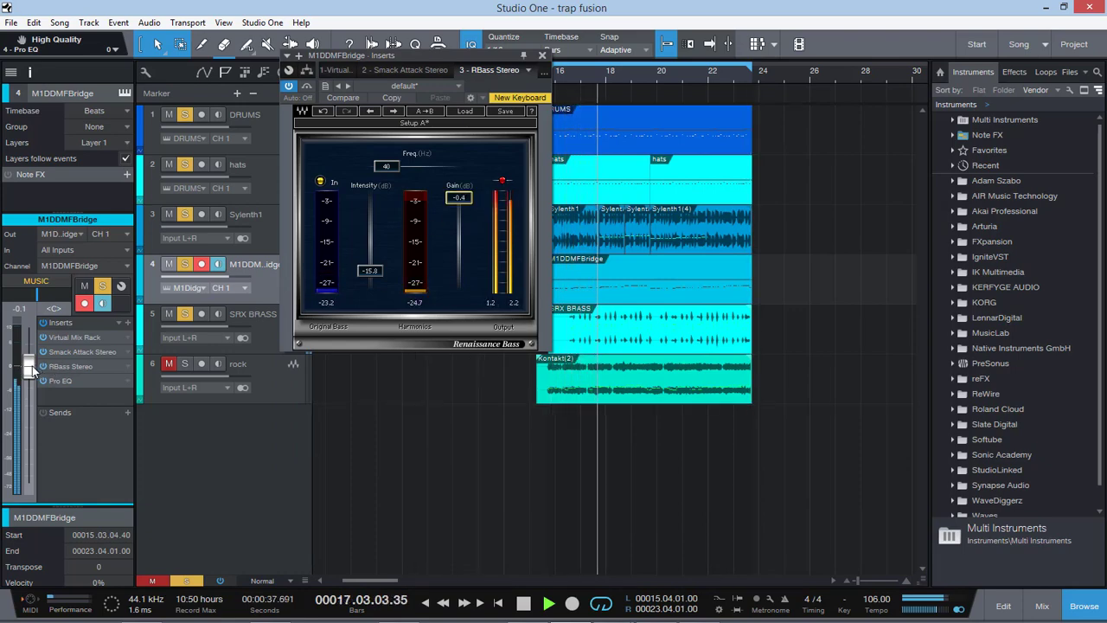
left_click(62, 382)
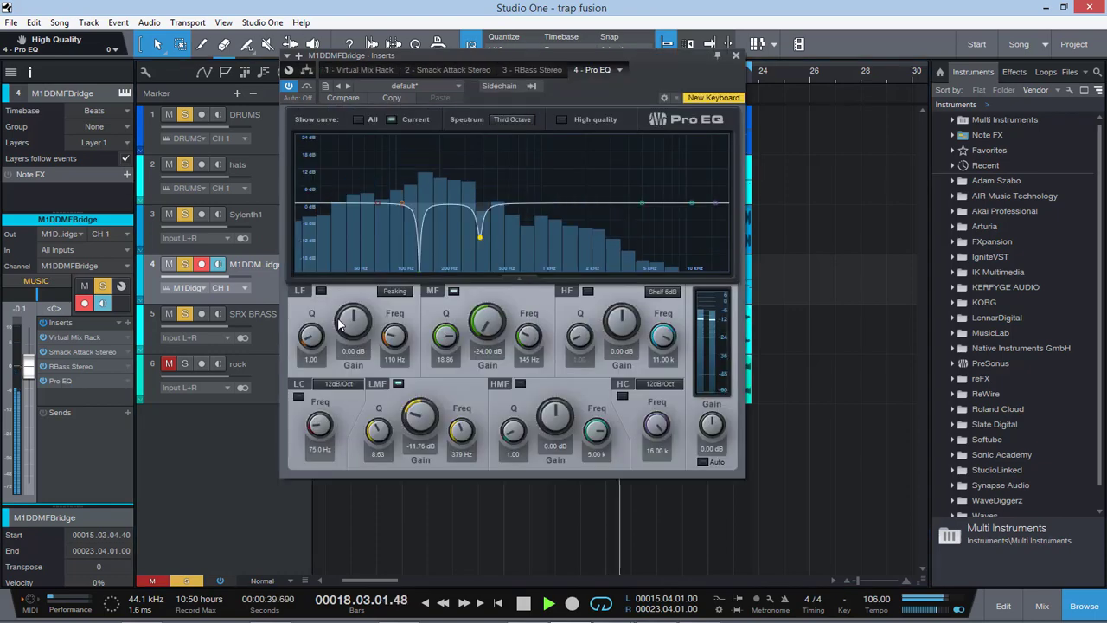
left_click_drag(345, 309, 345, 300)
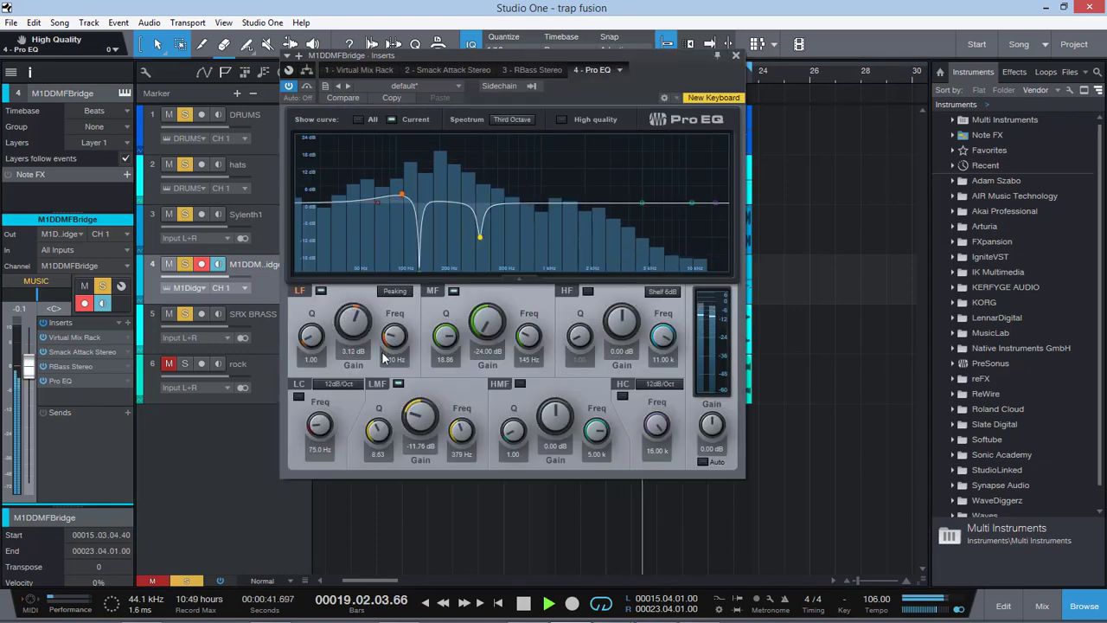
left_click_drag(395, 336, 394, 352)
mouse_move(352, 322)
left_mouse_down()
mouse_move(361, 268)
mouse_move(364, 312)
left_mouse_up()
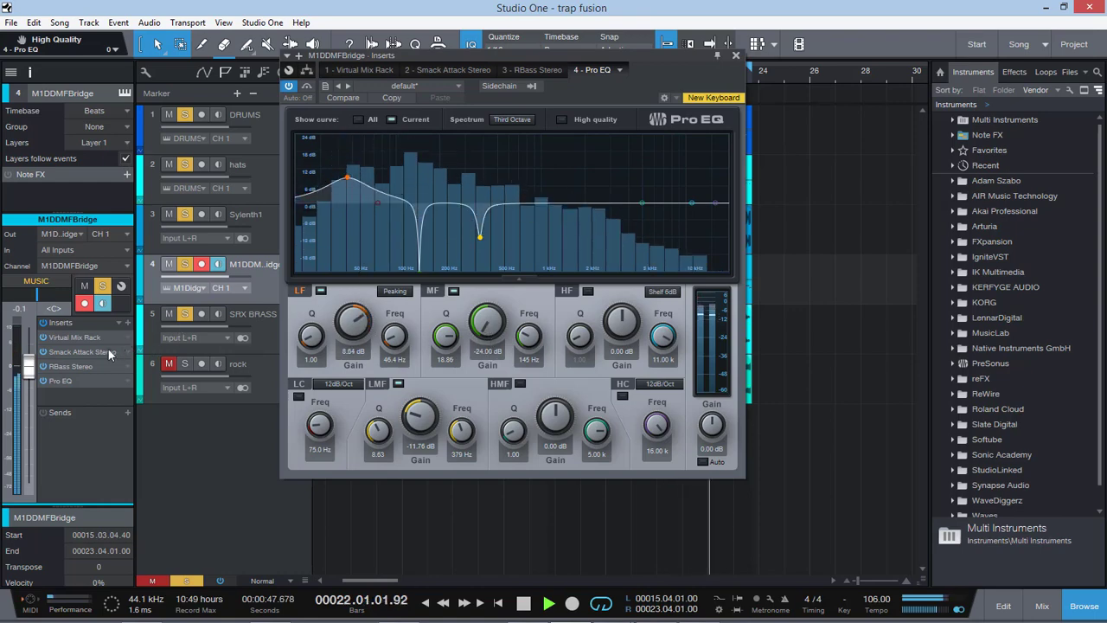
Step: Adjust the FG-116 mix in Virtual Mix Rack, then set the RBass frequency to 72 Hz and close the plug-in
left_click(73, 338)
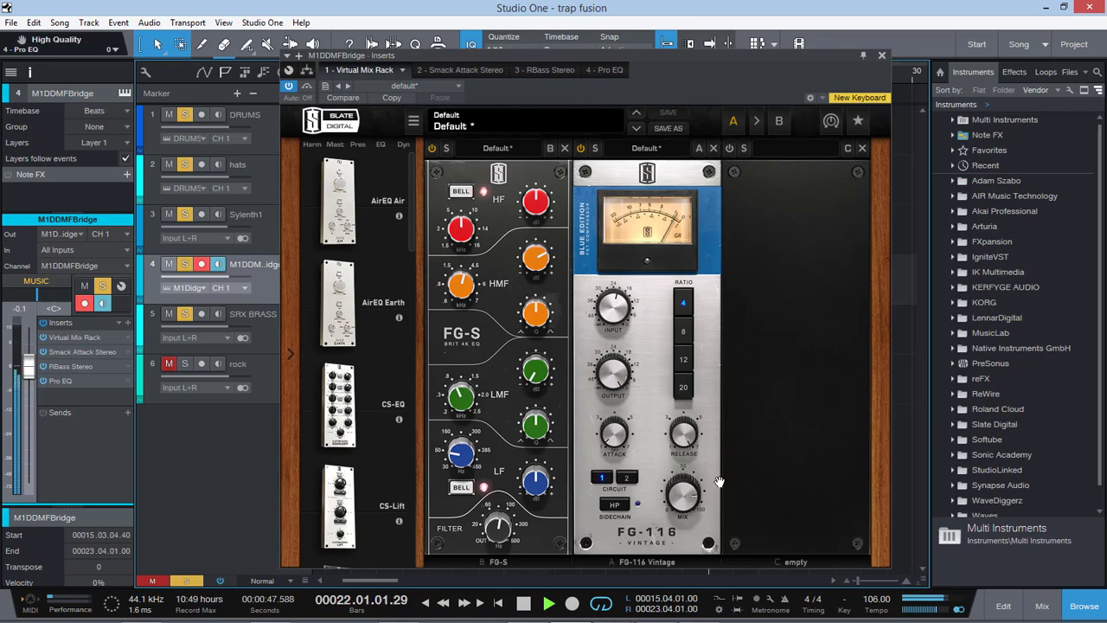
left_click_drag(681, 499, 680, 522)
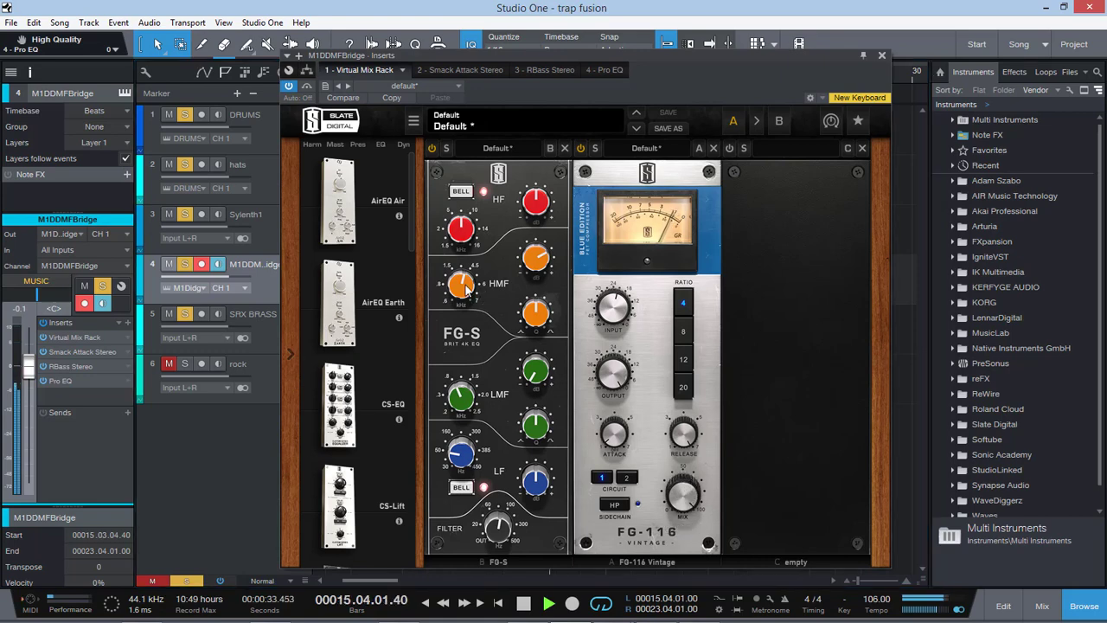
double_click(77, 366)
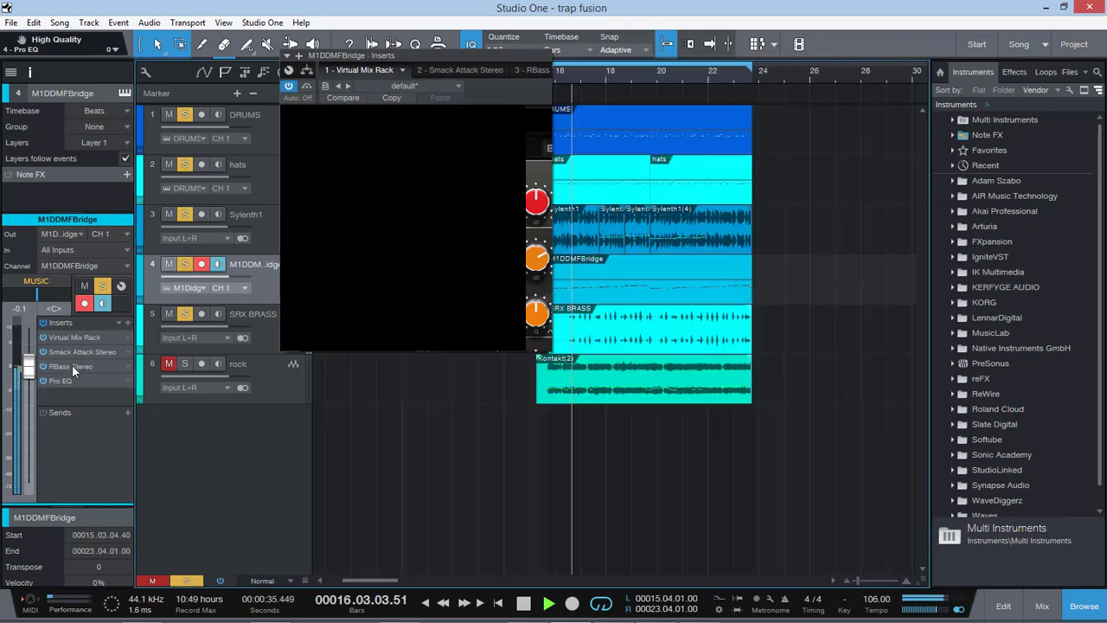
left_click_drag(388, 169, 405, 169)
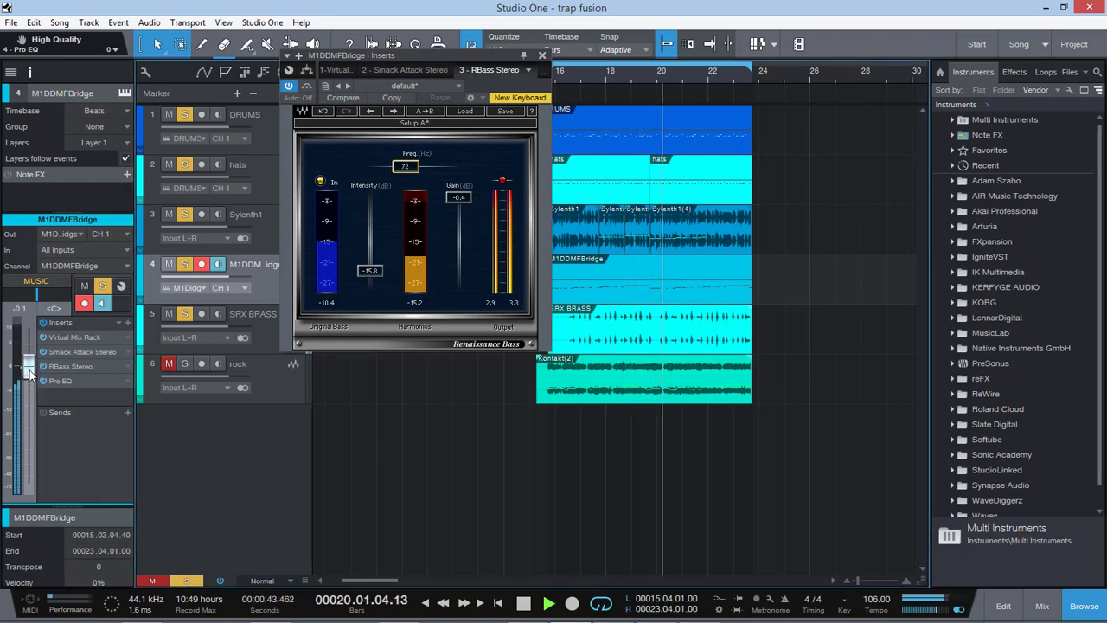
left_click(543, 54)
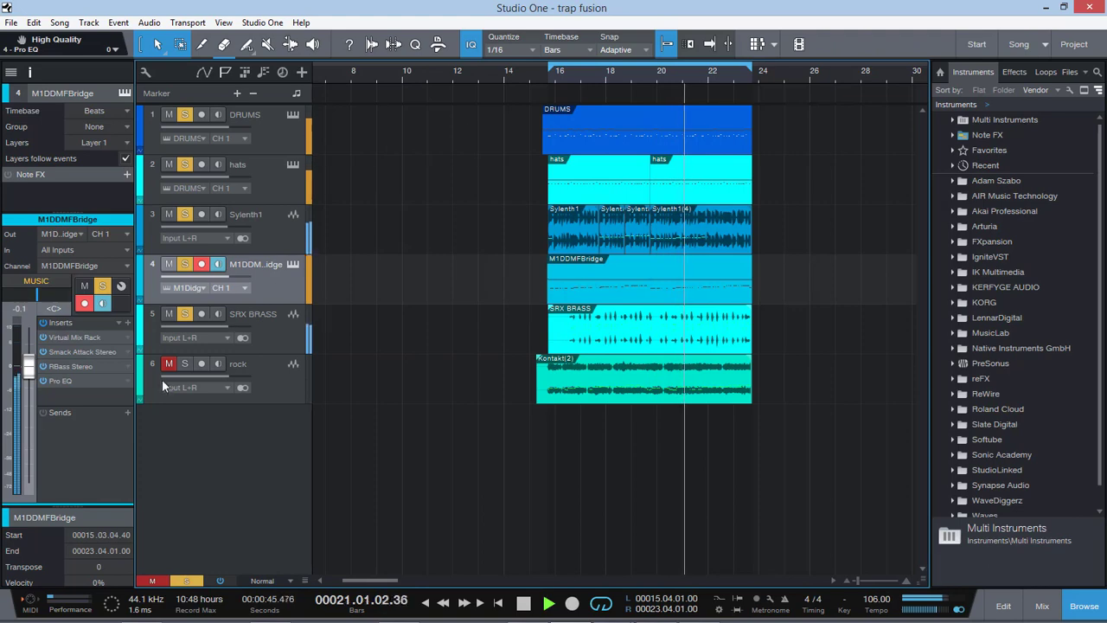
Step: Select the rock track and clear all solos and mutes in the song
left_click(260, 375)
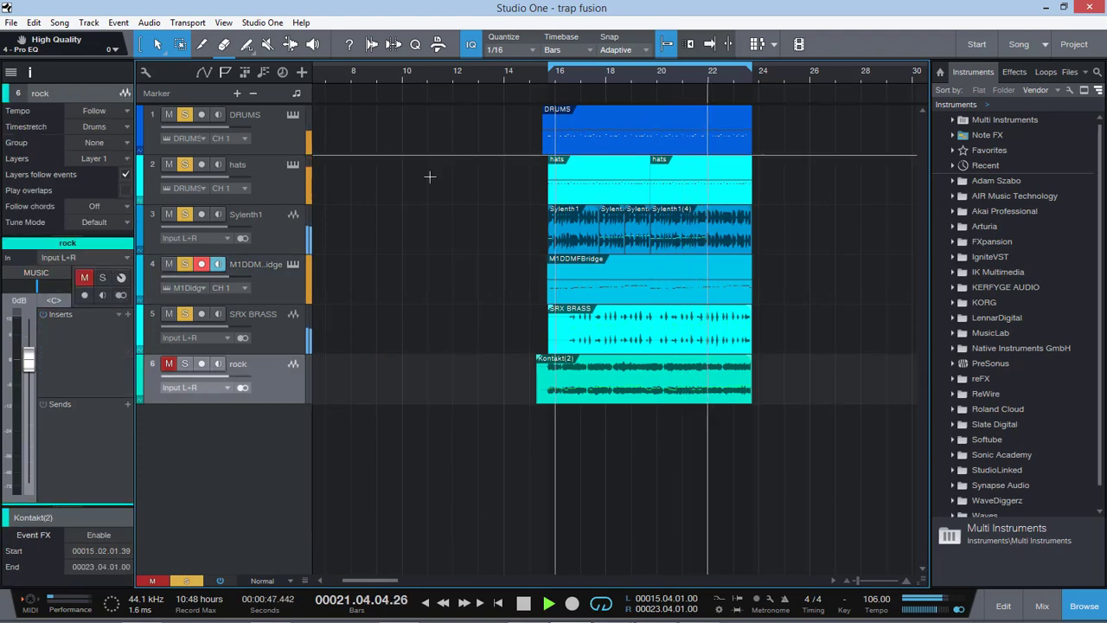
left_click(186, 580)
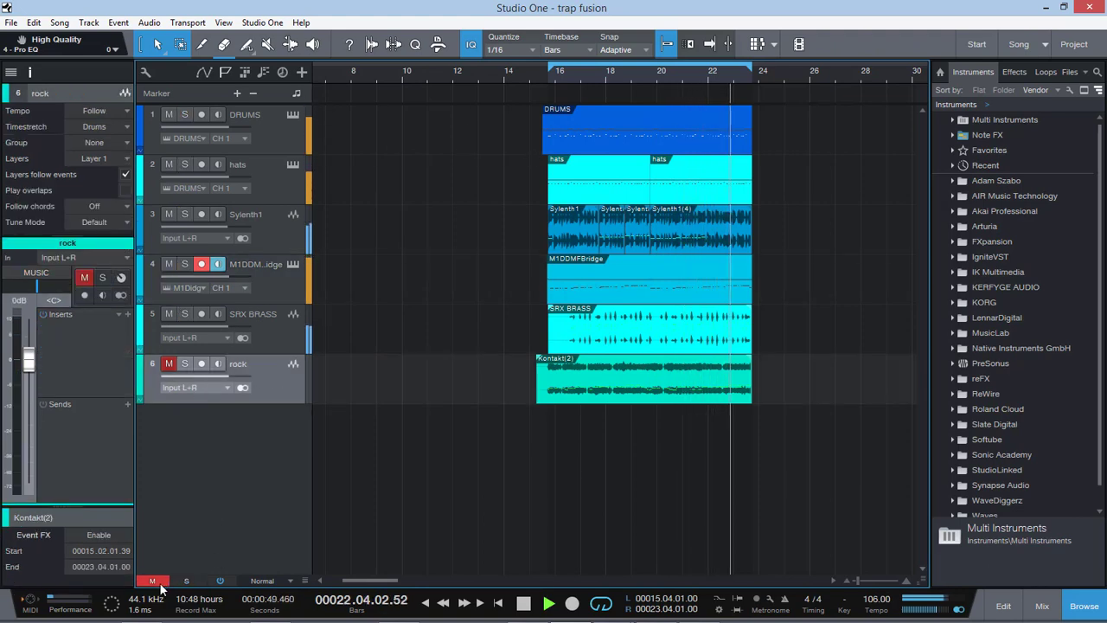
left_click(155, 580)
left_click(128, 316)
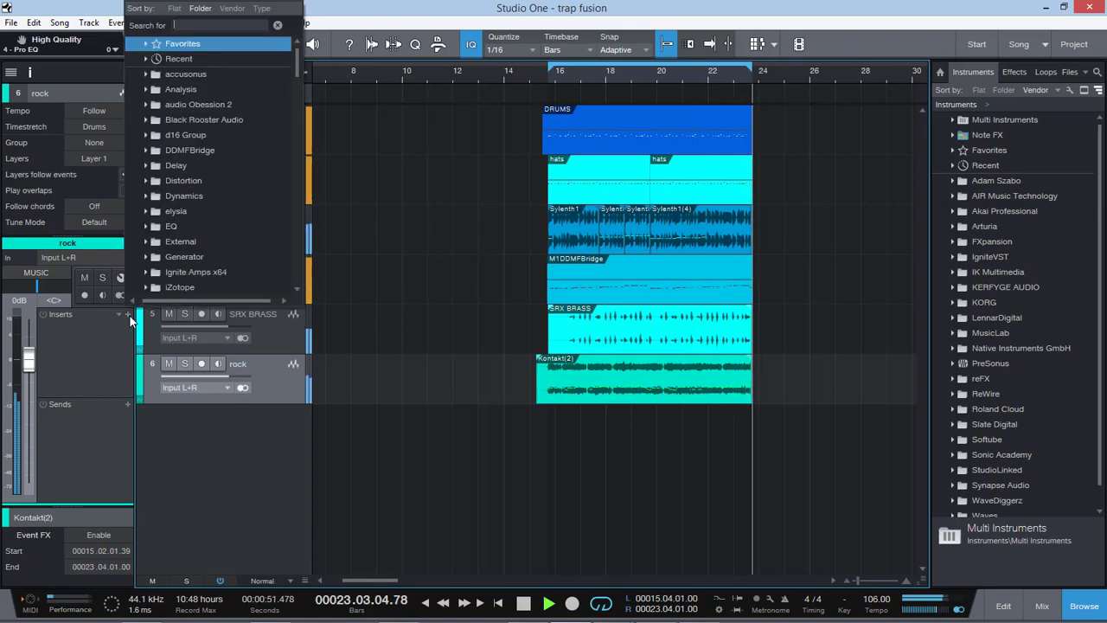
type("ssl")
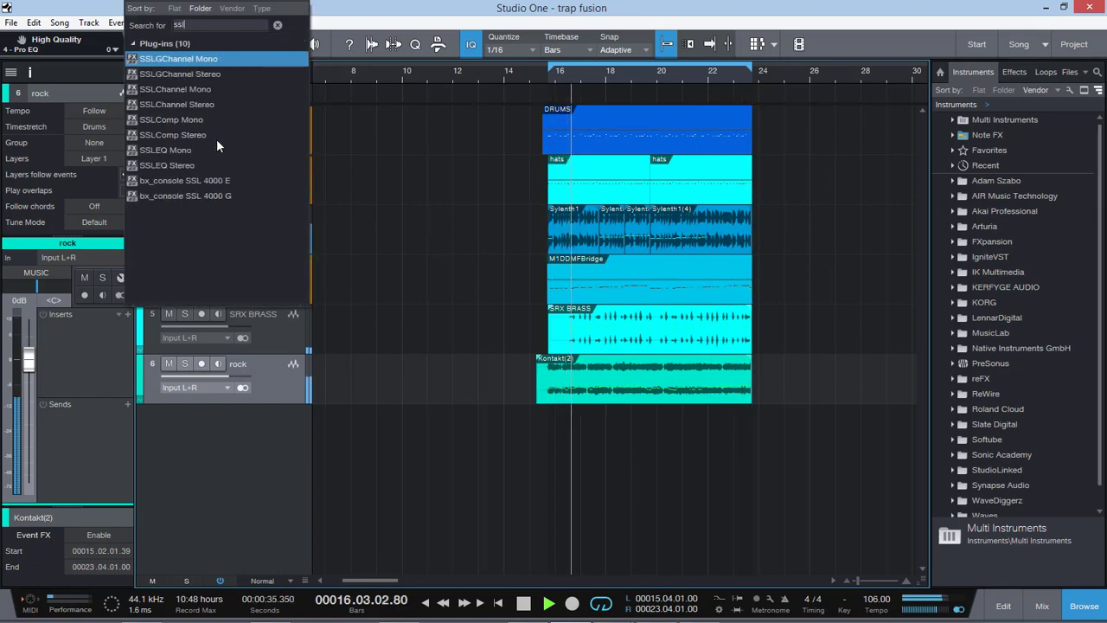
left_click(215, 74)
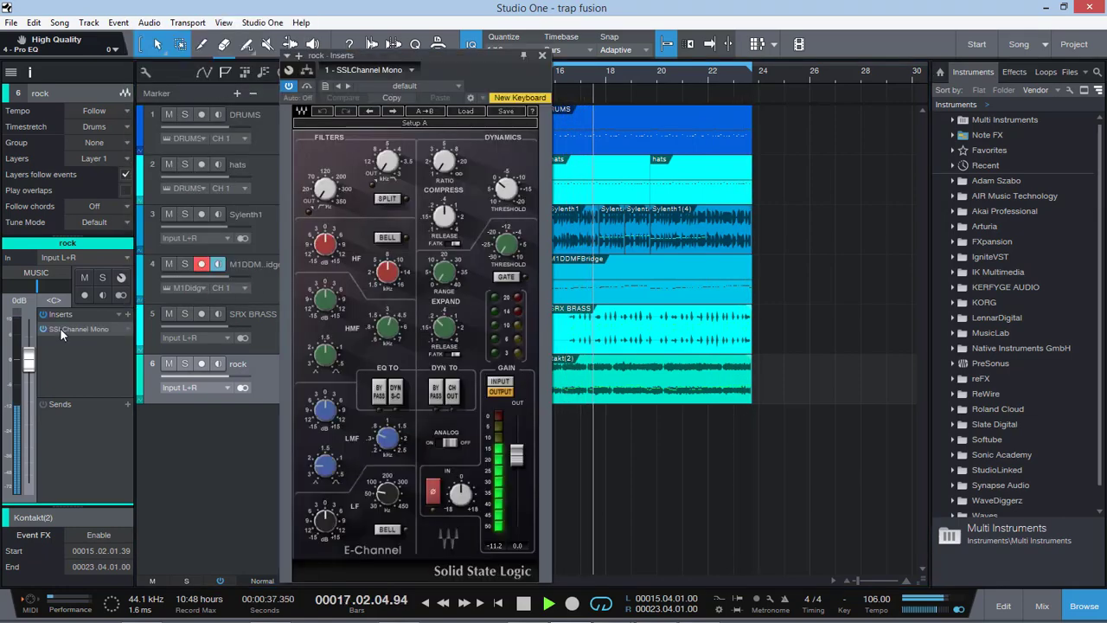
right_click(125, 329)
left_click(175, 471)
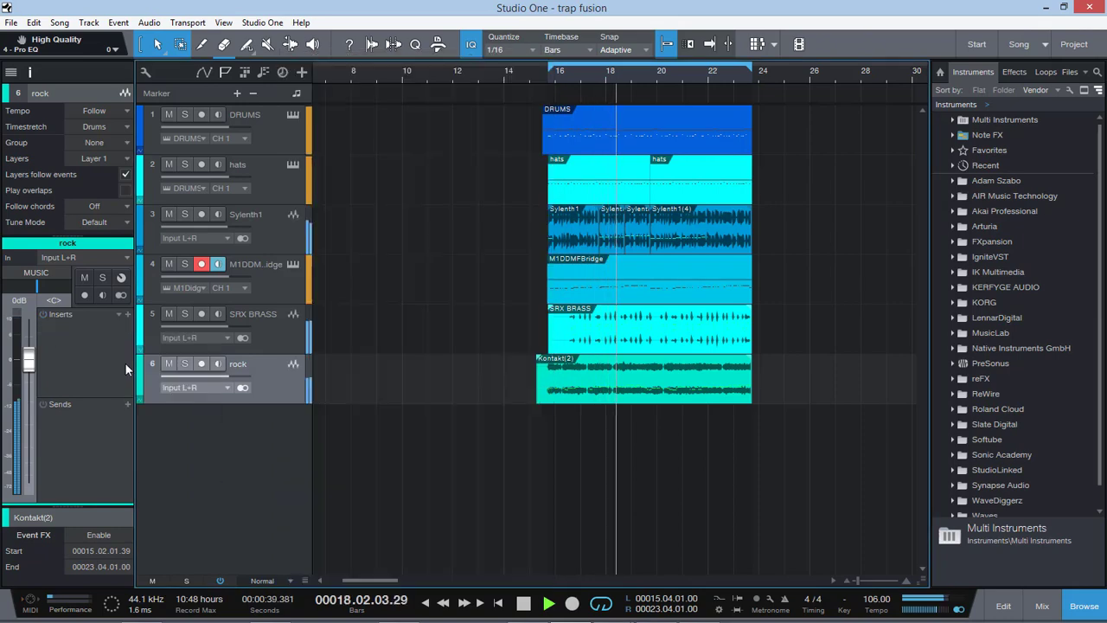
Step: Insert SSLGChannel Stereo on rock, raise its high-pass filter, lower the compressor release and slightly boost the HF band
left_click(127, 316)
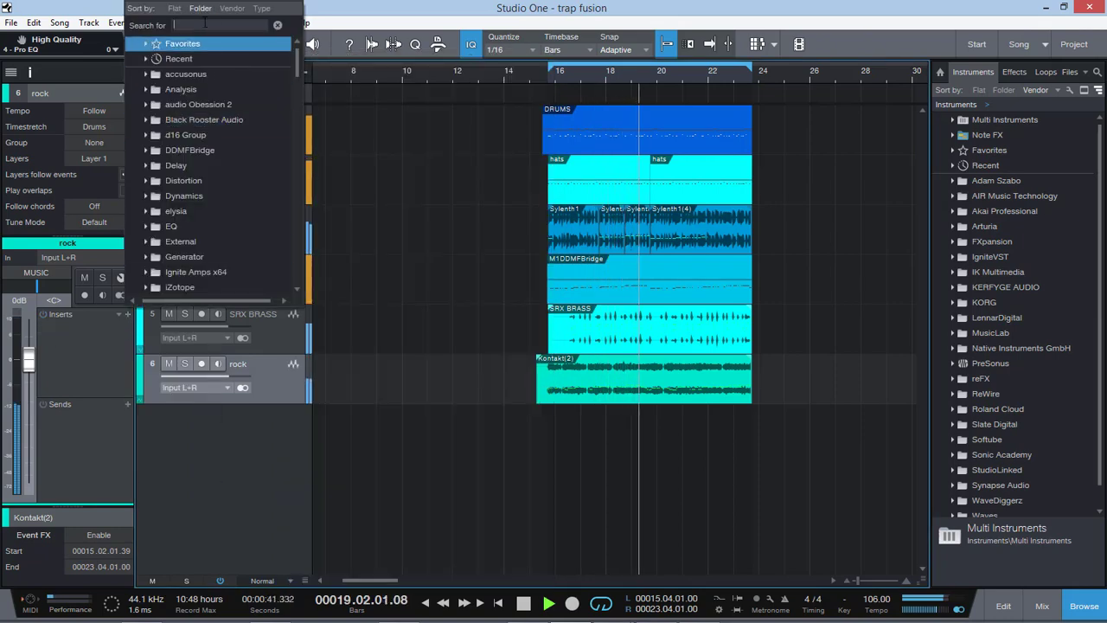
type("ssl")
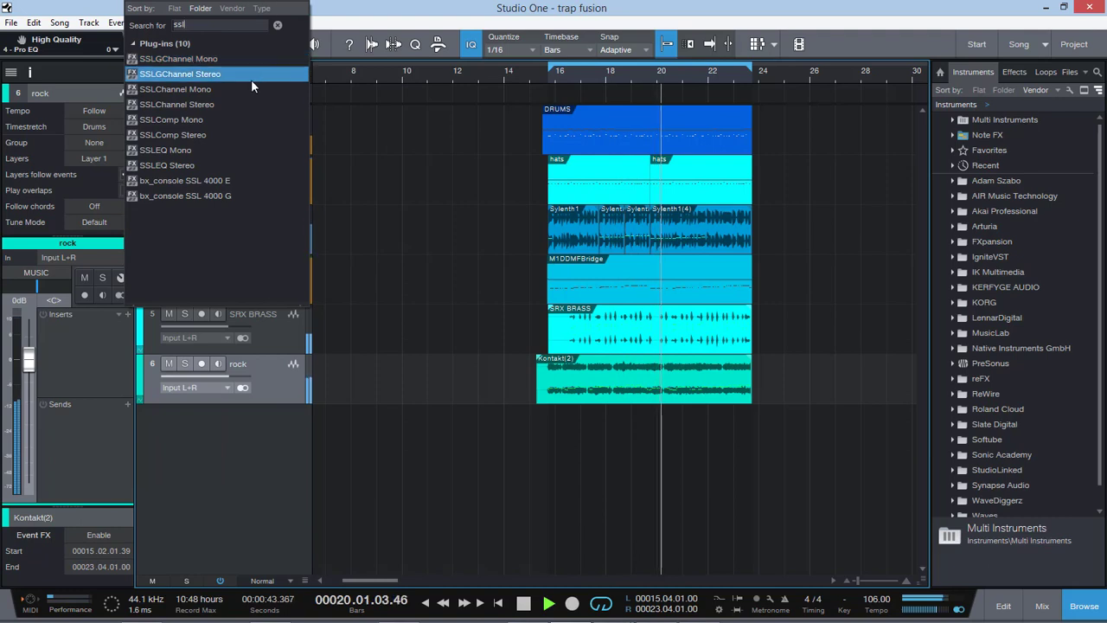
left_click(251, 79)
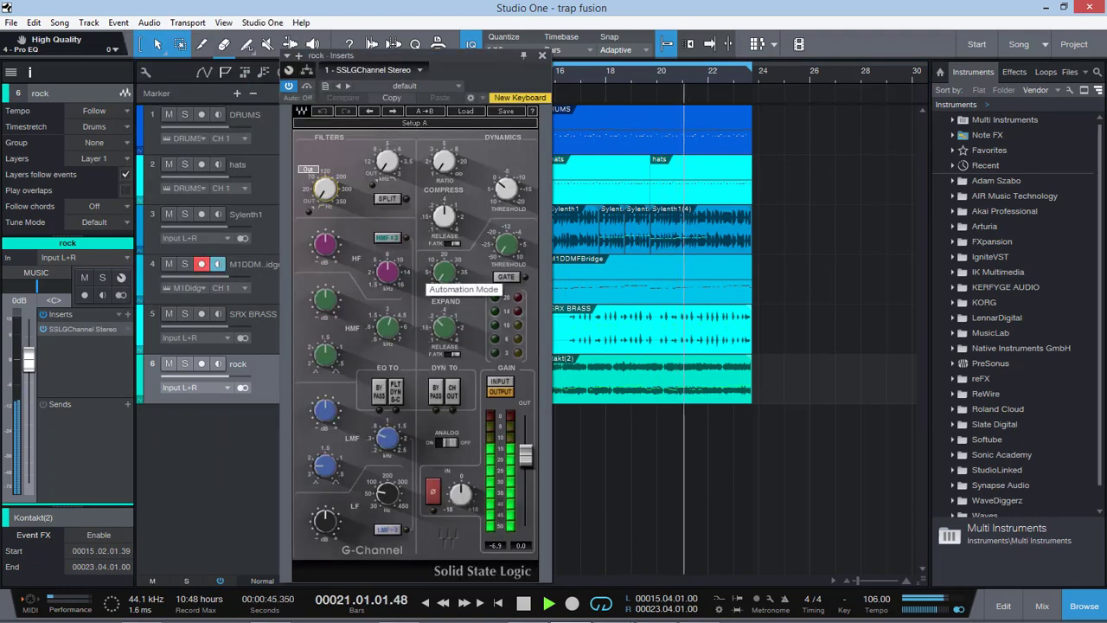
left_click_drag(325, 189, 325, 178)
left_click_drag(444, 217, 440, 236)
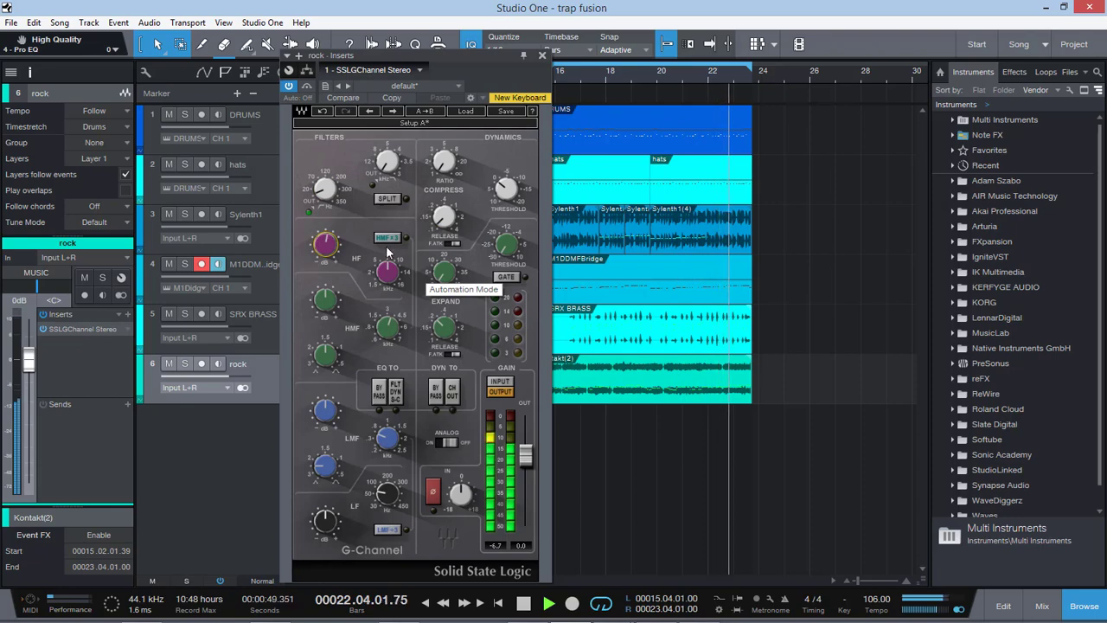
left_click_drag(327, 249, 328, 244)
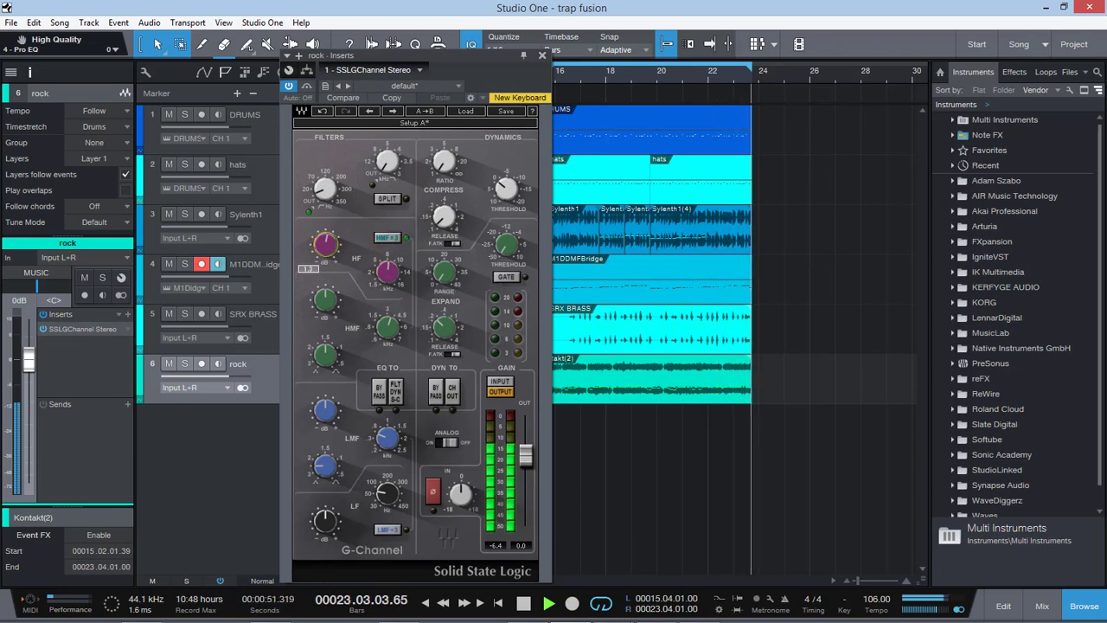
left_click_drag(326, 195, 326, 185)
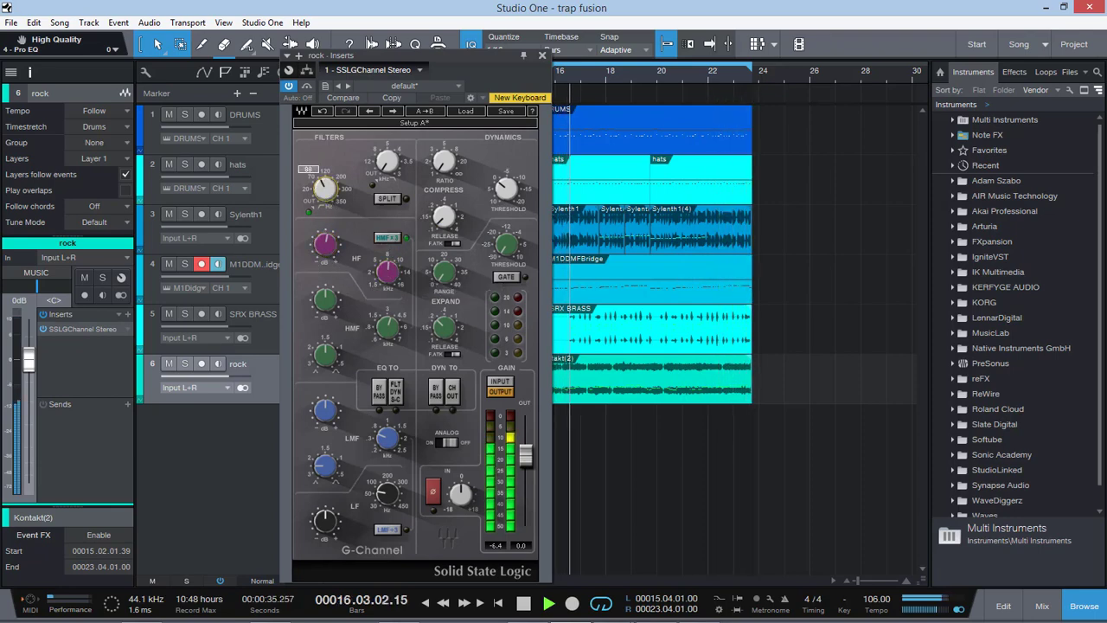
Step: Toggle the analog switch in the rock SSLGChannel, fine-tune the compressor's release, threshold and ratio, and close the plug-in
left_click(447, 442)
left_click_drag(444, 219, 444, 216)
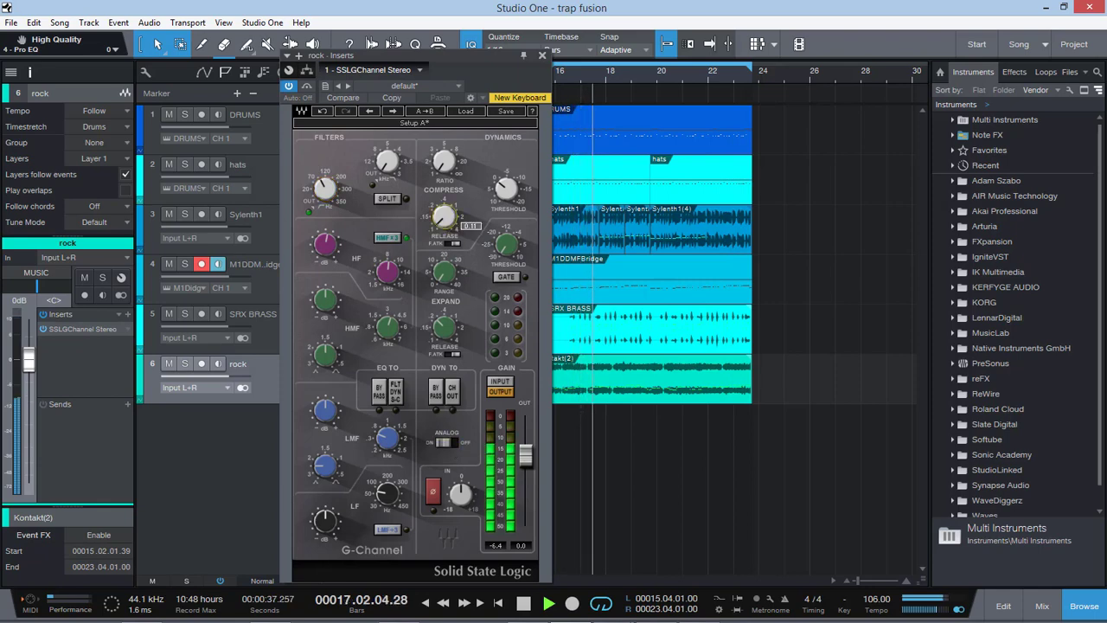
left_click_drag(445, 167, 445, 163)
left_click_drag(507, 191, 507, 189)
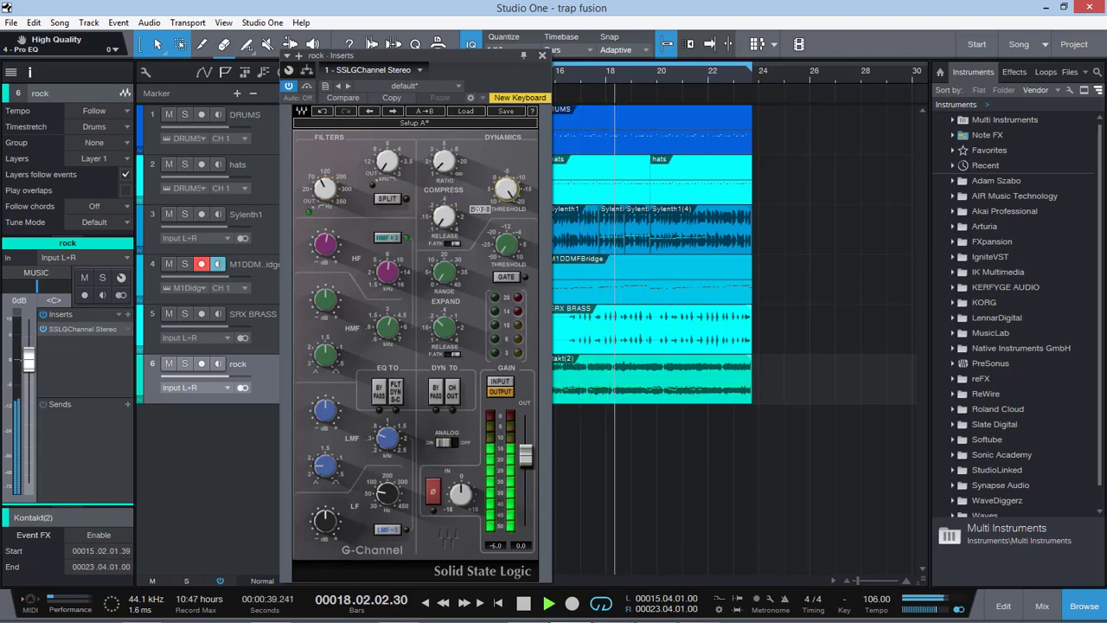
left_click_drag(445, 165, 444, 162)
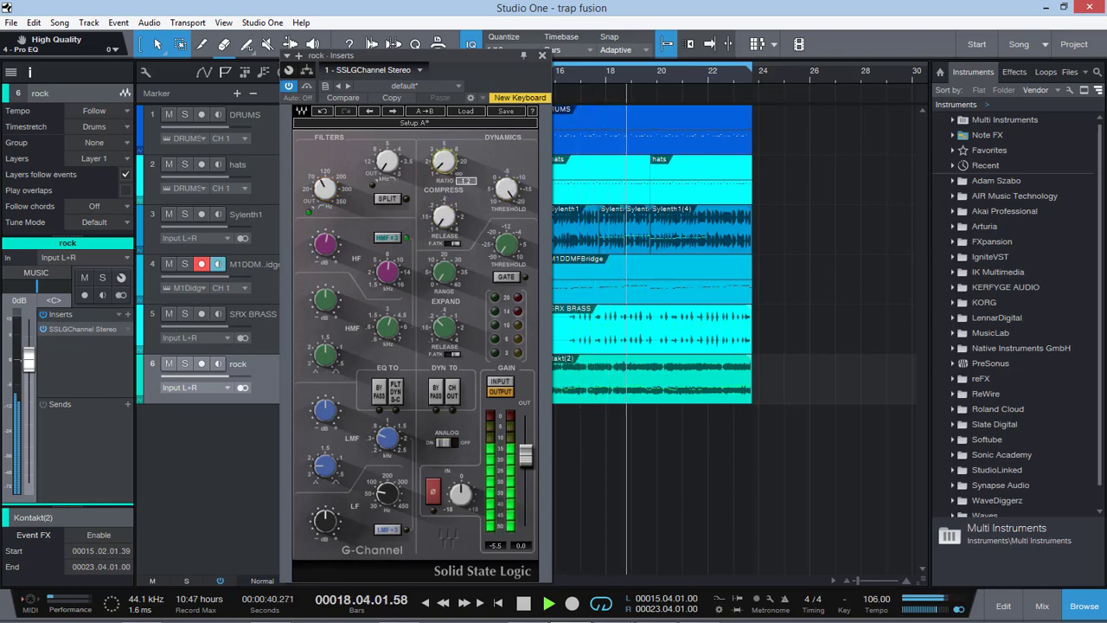
left_click(540, 56)
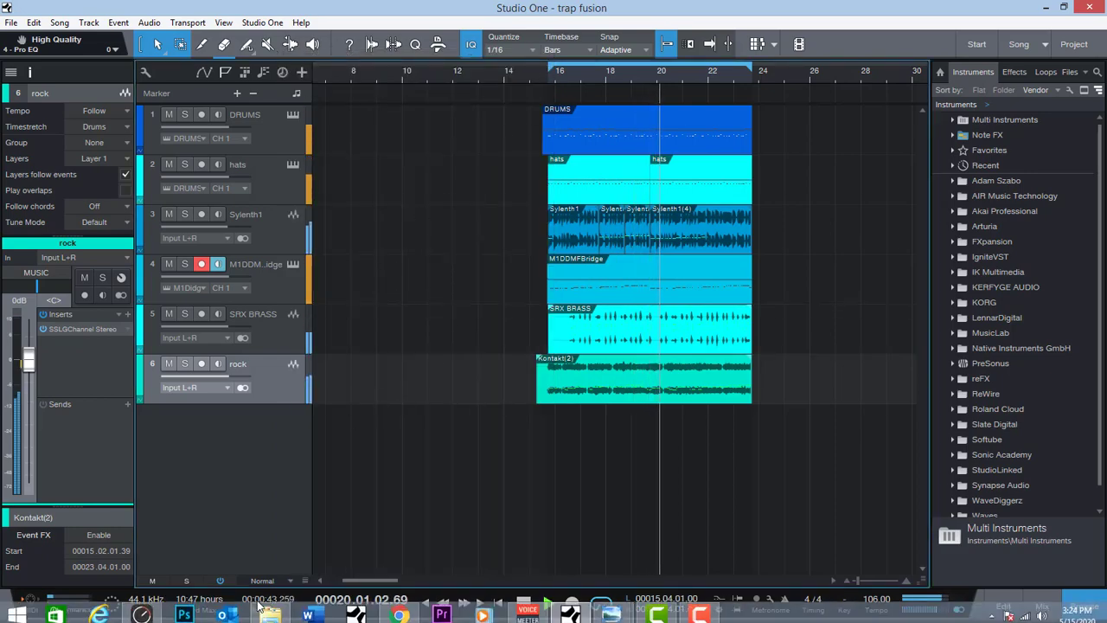
Step: Switch to RME TotalMix FX to check the Main output fader, then return to Studio One
left_click(142, 613)
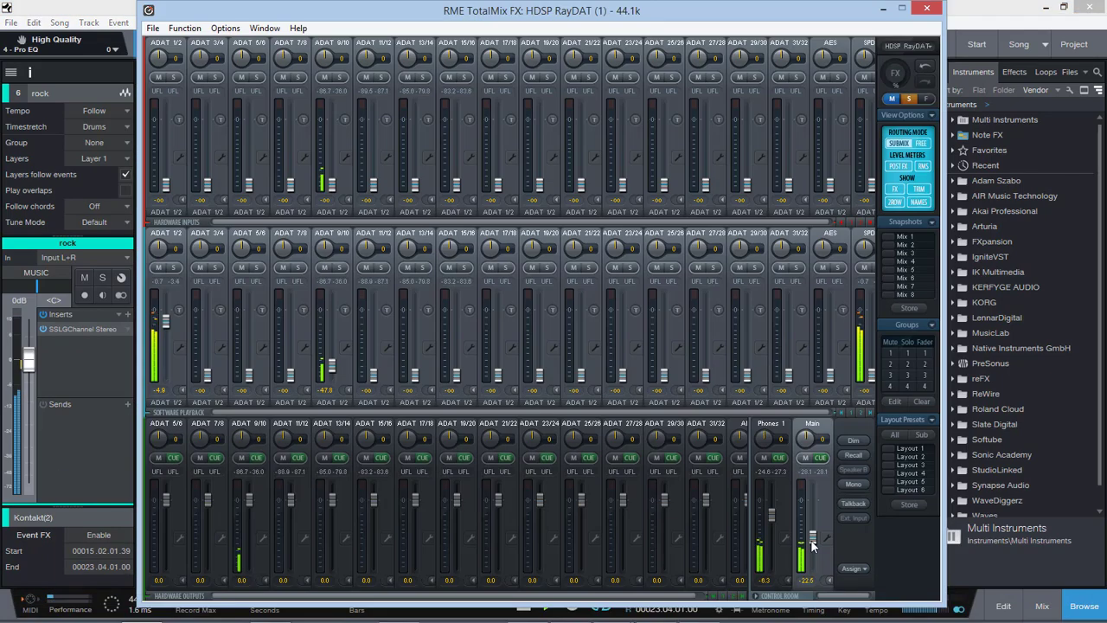
left_click(1012, 576)
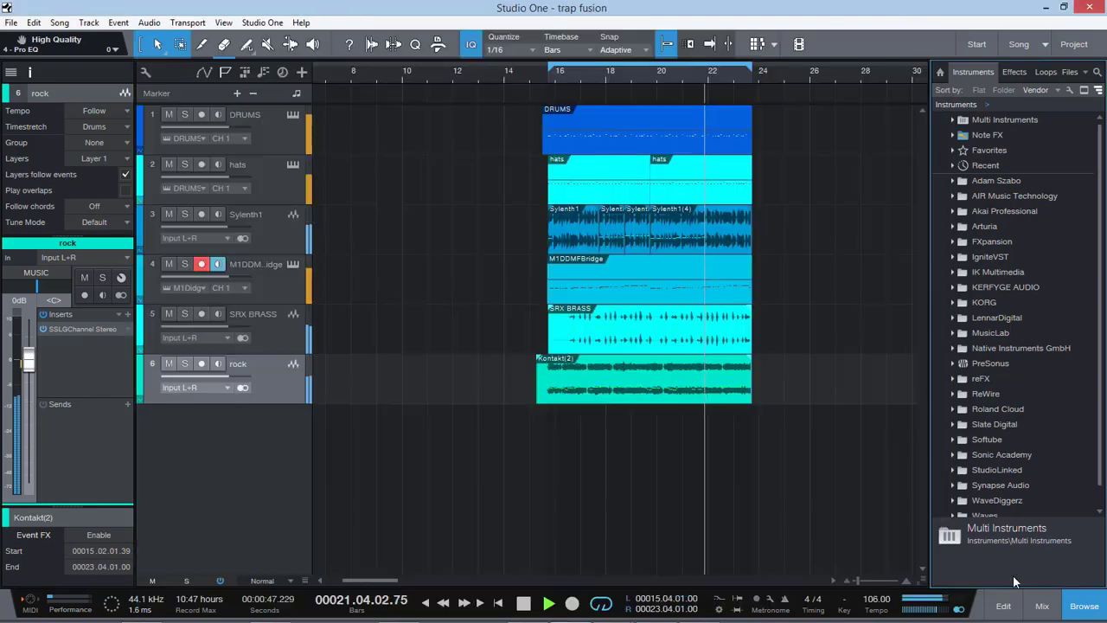
Step: Insert the bx_digital V2 plug-in on the MIXBUS channel in the mixing console
left_click(1043, 606)
left_click_drag(956, 616, 1029, 617)
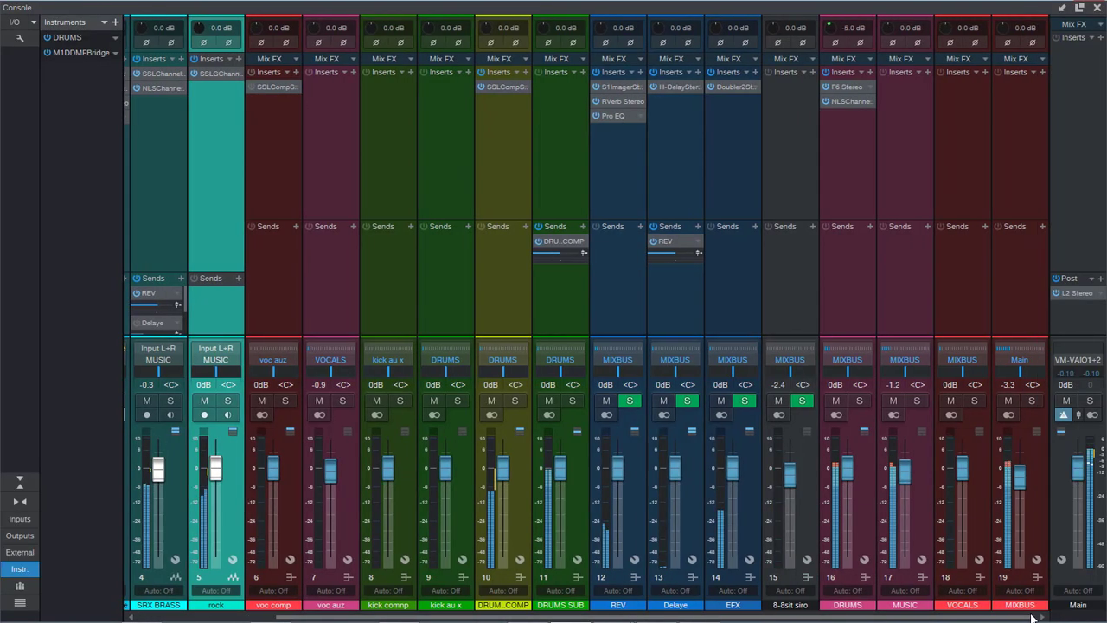
left_click(1041, 72)
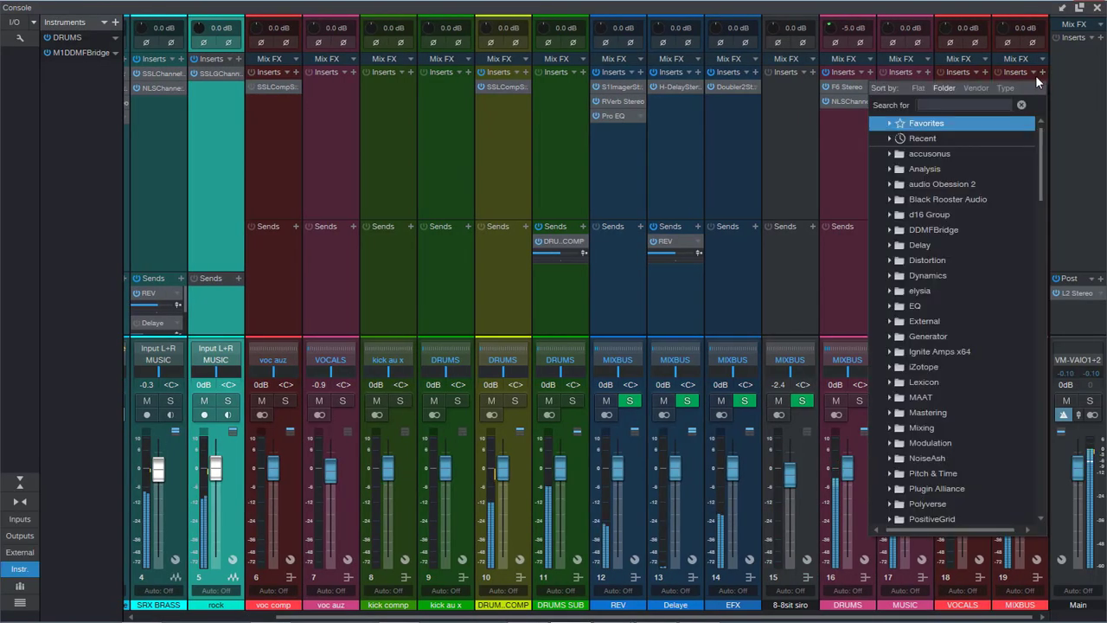
type("bx")
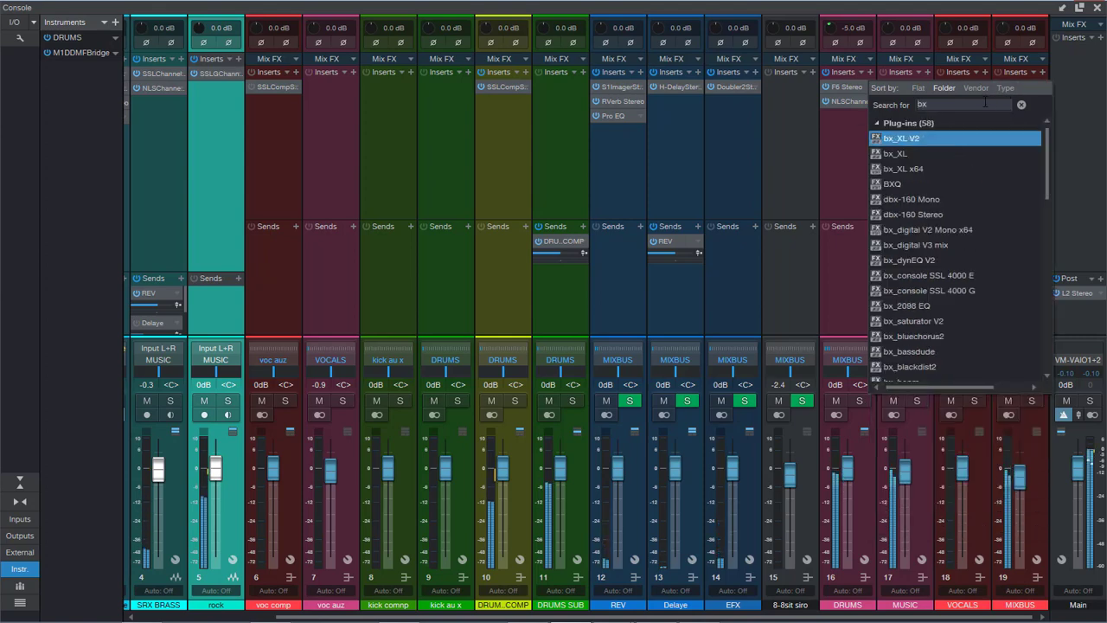
scroll(932, 182, "down", 2)
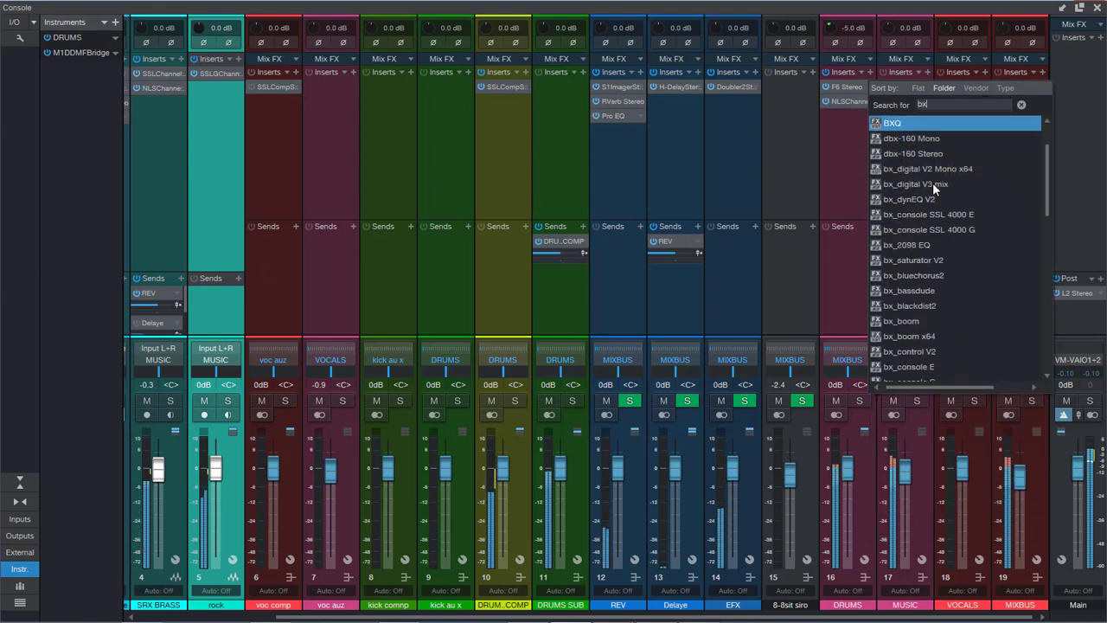
scroll(936, 262, "down", 2)
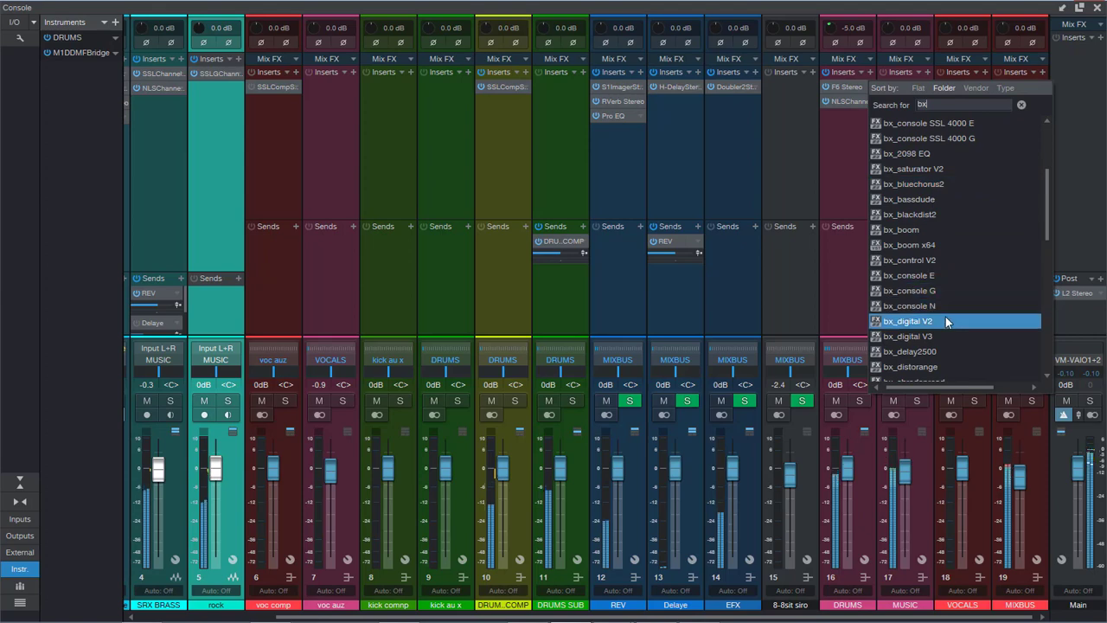
left_click(945, 321)
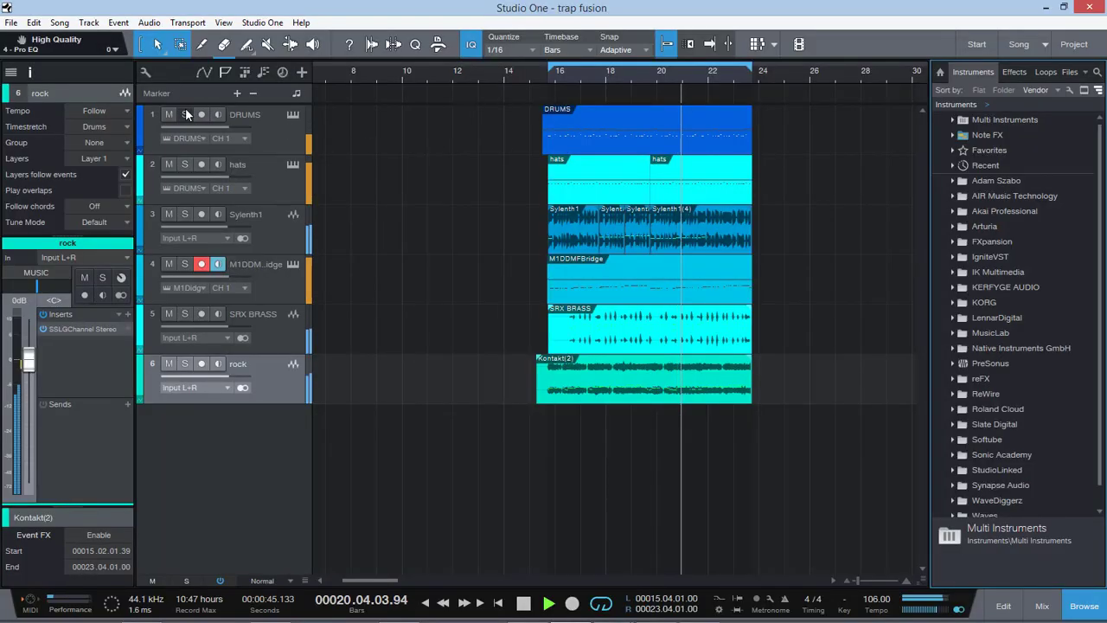
Step: Open the NLS Channel plug-in on the DRUMS bus to check its levels, and return to the arrangement
left_click(1042, 605)
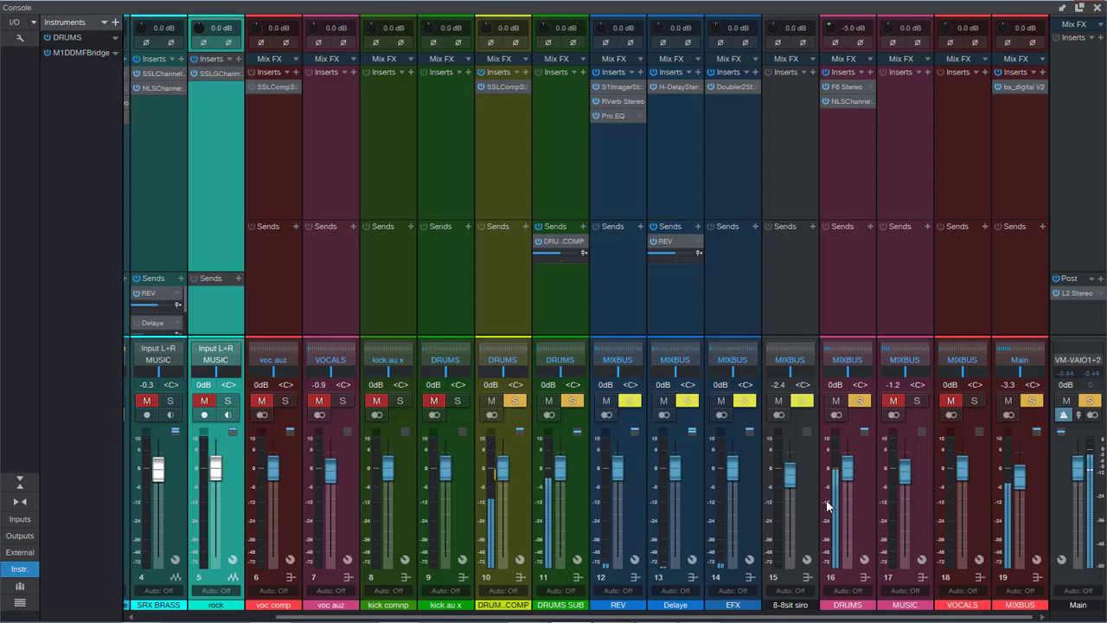
double_click(845, 102)
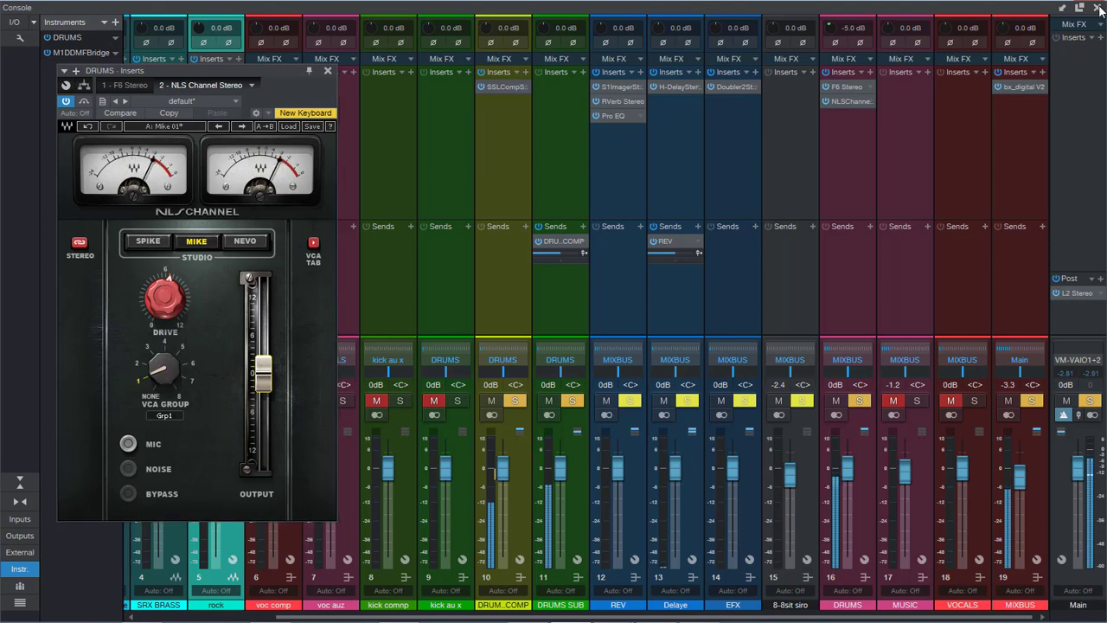
key("F3")
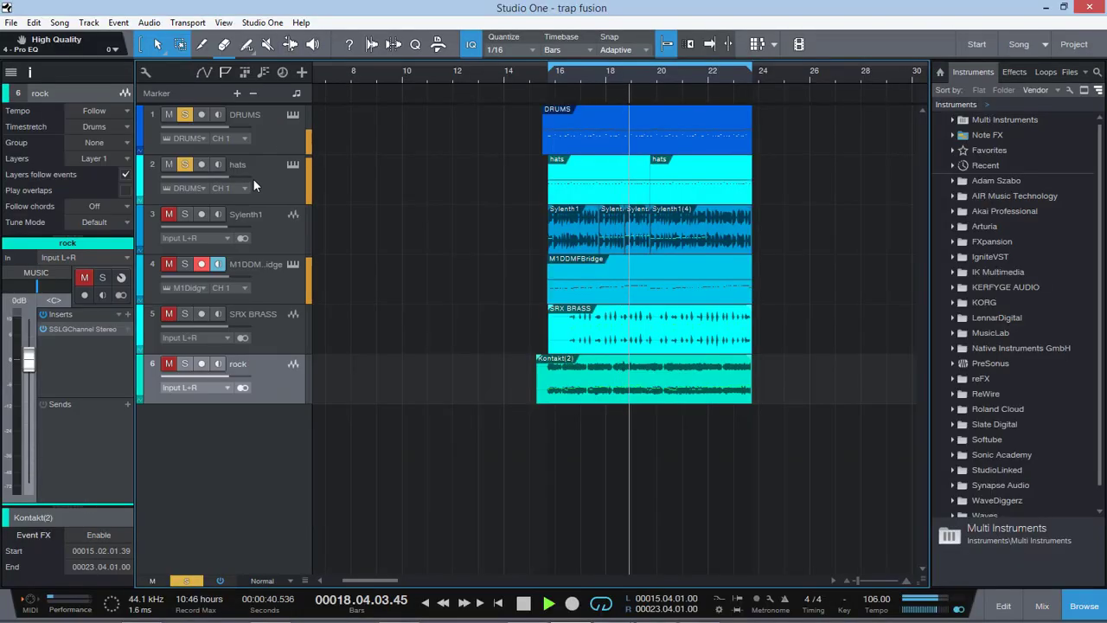
Step: Lower the M1DDMFBridge track's fader to -4.3 dB and solo the track
left_click(262, 227)
left_click(219, 296)
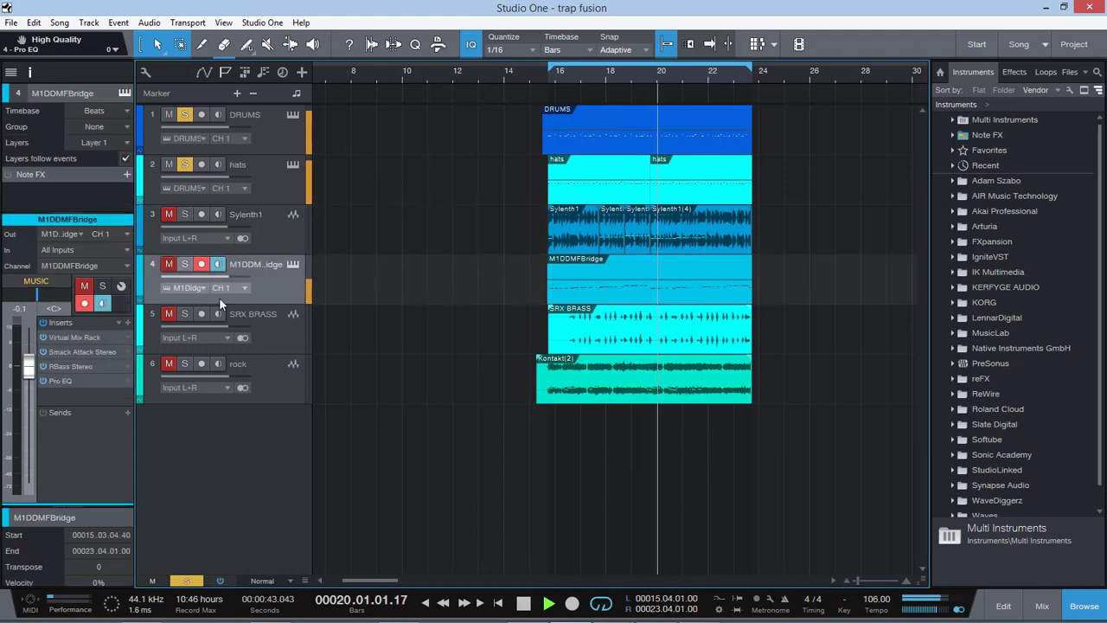
left_click_drag(34, 364, 32, 381)
left_click(171, 265)
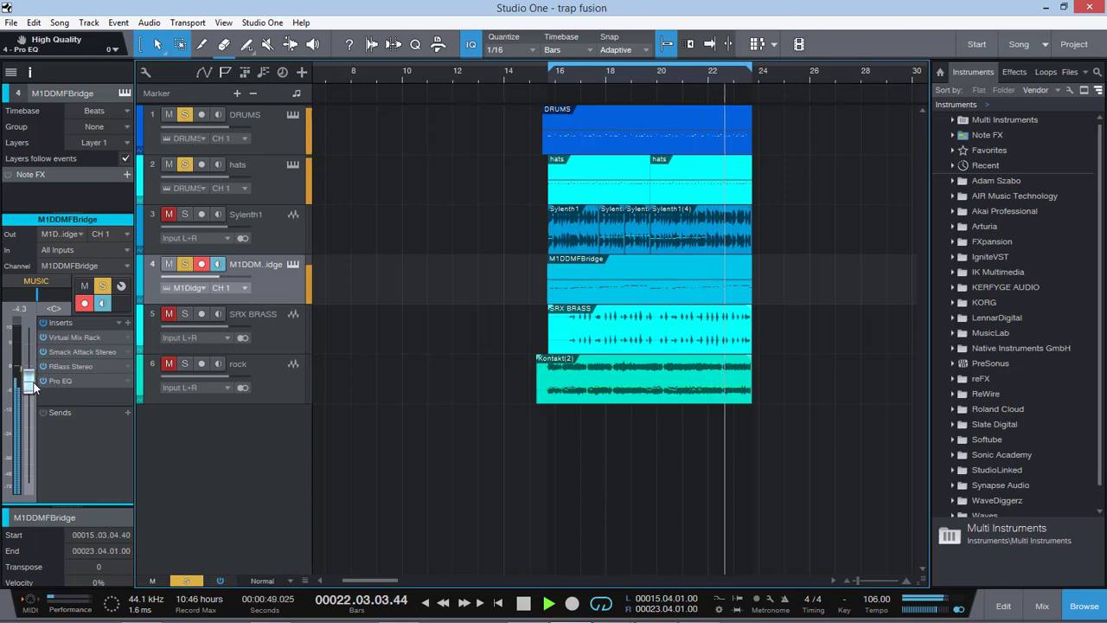
Step: Switch to RME TotalMix FX, raise the Main output fader to about -18.9 dB, and return to Studio One
left_click(142, 607)
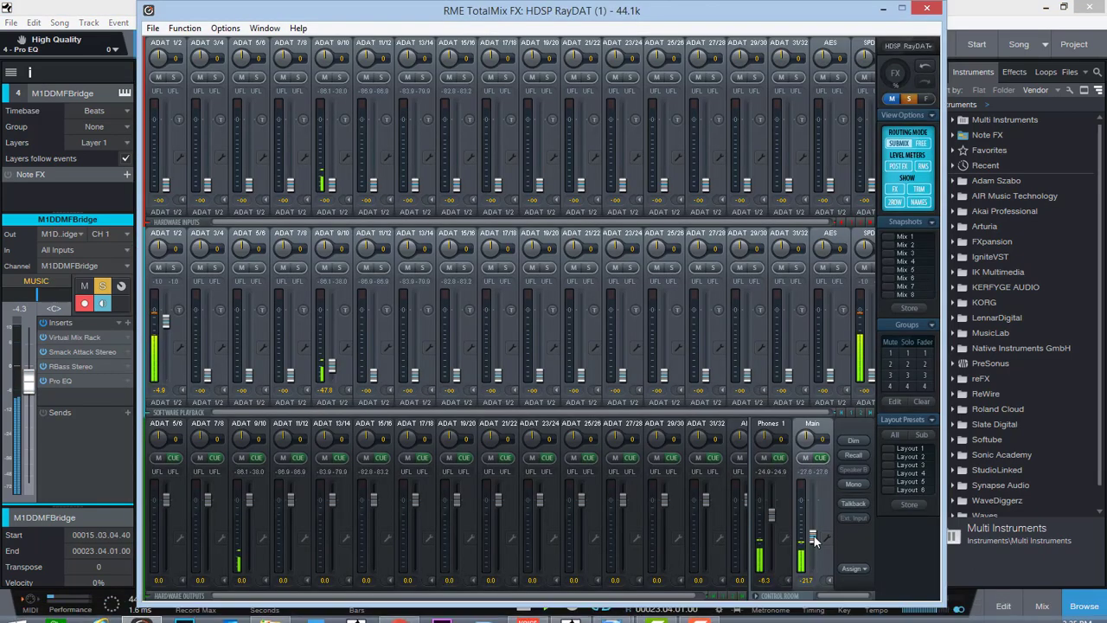
left_click_drag(815, 536, 814, 533)
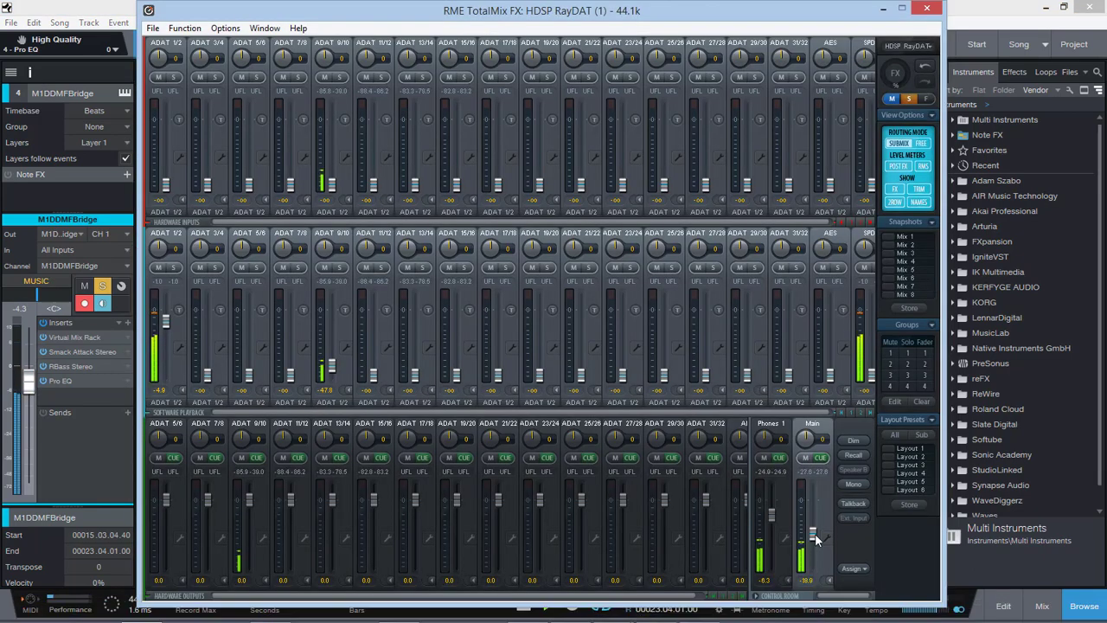
left_click(883, 10)
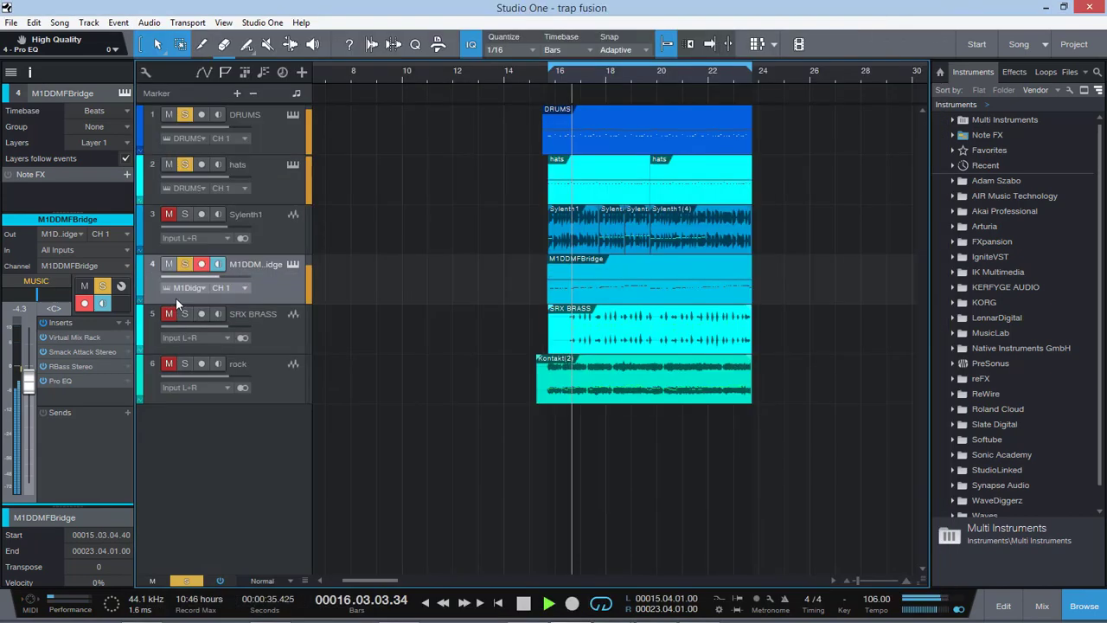
Step: In the M1DDMFBridge Pro EQ, cut the HMF band by 5.28 dB at 830 Hz with Q 2.94, and close the plug-in
left_click(66, 380)
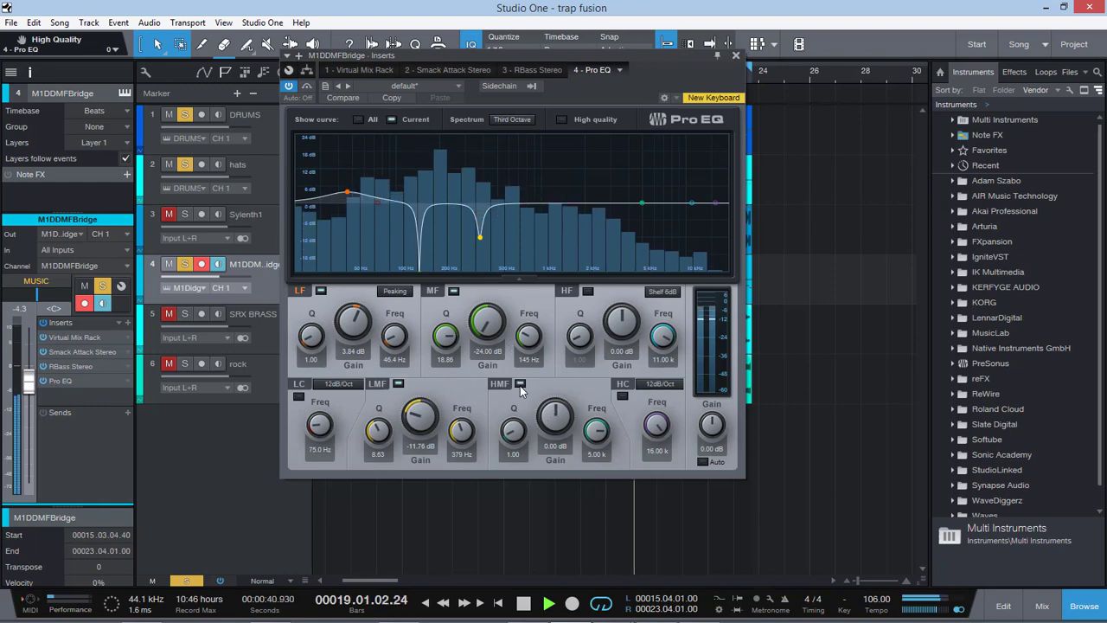
mouse_move(553, 415)
left_mouse_down()
mouse_move(554, 450)
mouse_move(596, 462)
mouse_move(596, 474)
mouse_move(555, 423)
mouse_move(556, 436)
mouse_move(567, 367)
mouse_move(569, 404)
left_mouse_up()
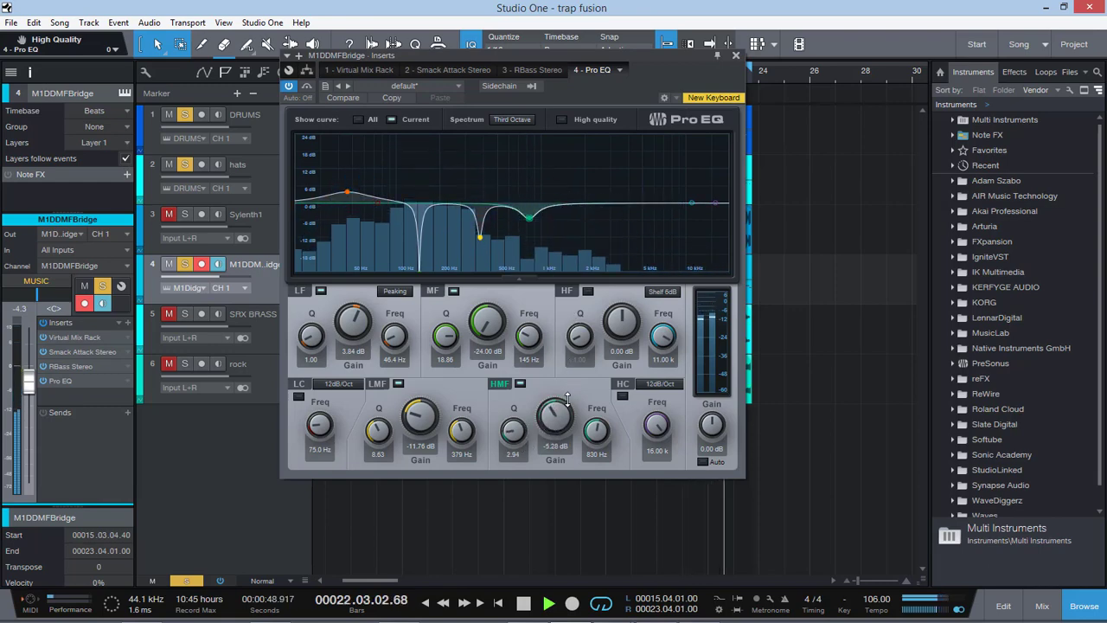
left_click(735, 55)
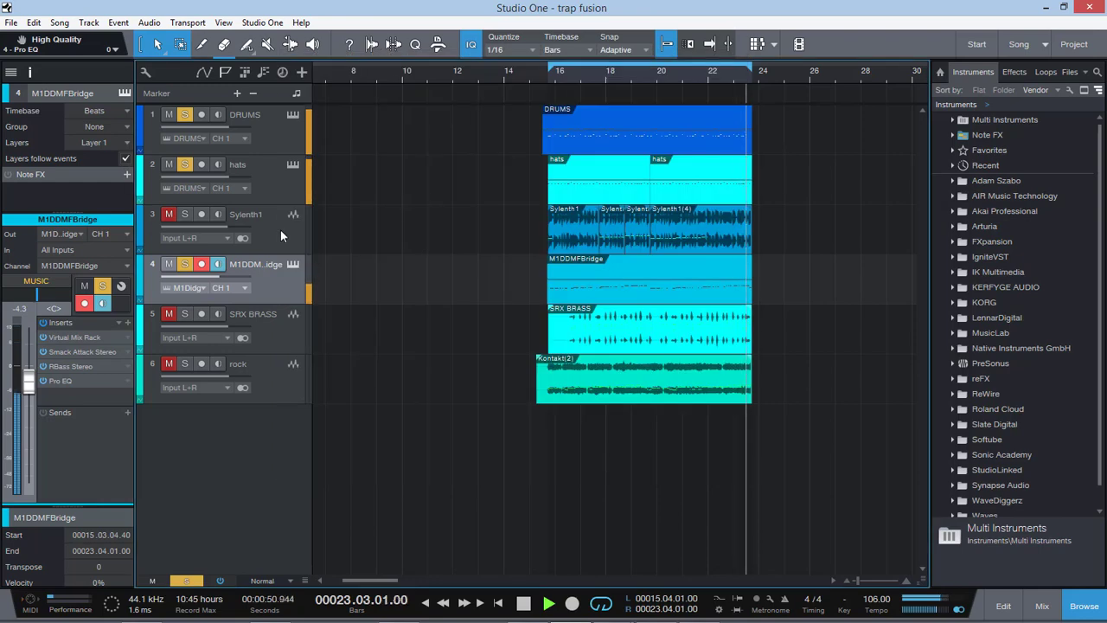
Step: Lower the Sylenth1 track's fader to -5.2 dB and solo the track
left_click(280, 229)
mouse_move(26, 369)
left_mouse_down()
mouse_move(32, 402)
mouse_move(36, 382)
left_mouse_up()
left_click(171, 216)
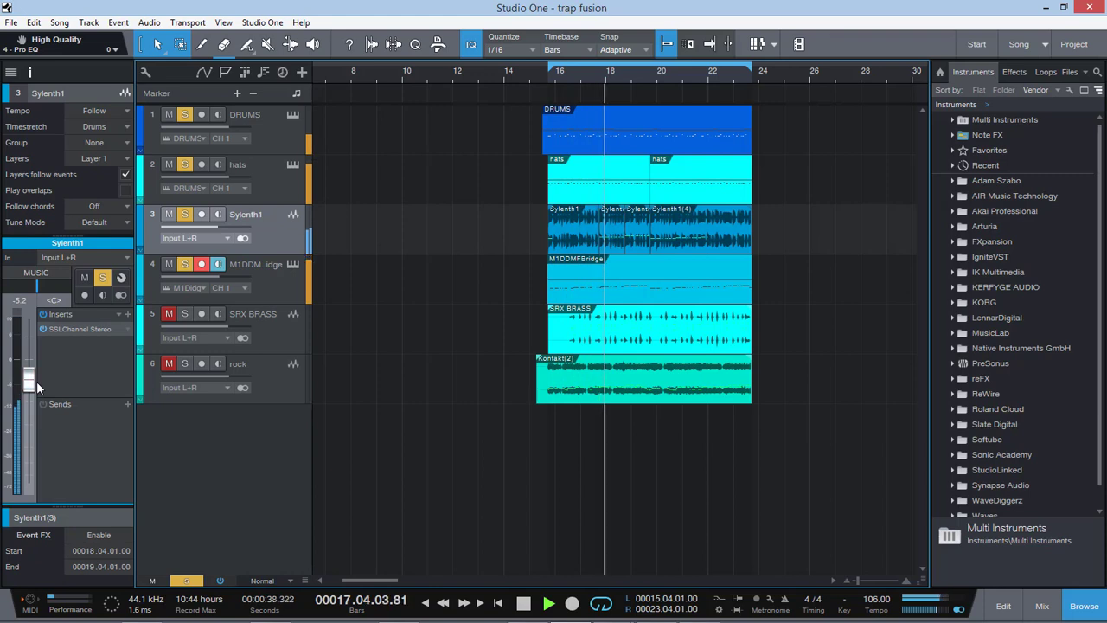
Step: Unmute and solo the rock track and set its fader to -4.5 dB
left_click(245, 336)
left_click(270, 366)
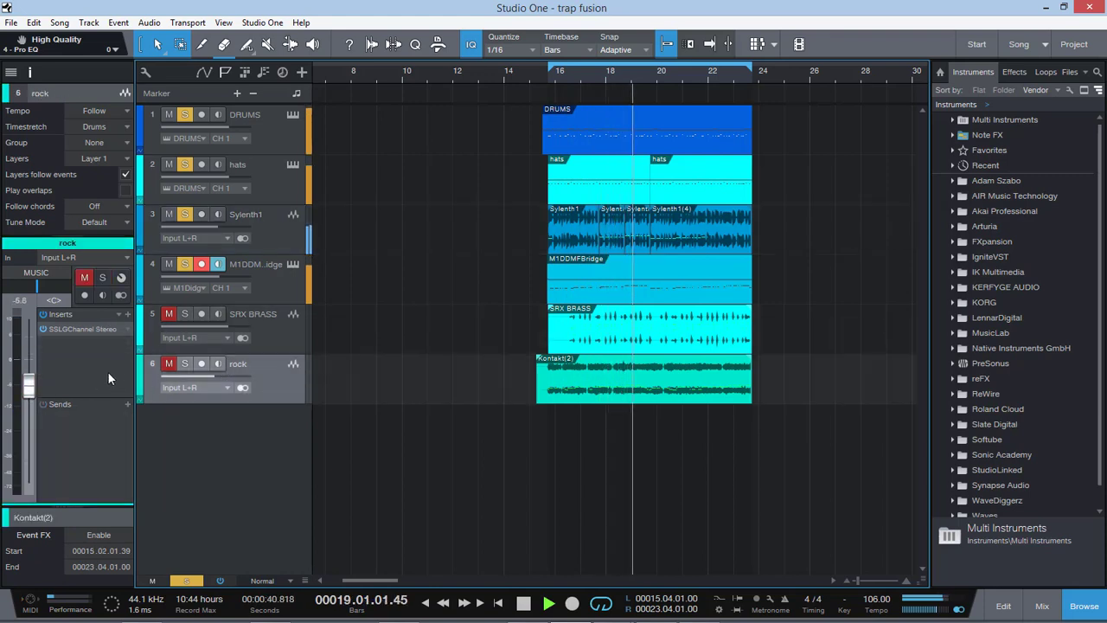
left_click(83, 277)
left_click(102, 276)
left_click_drag(30, 380, 30, 377)
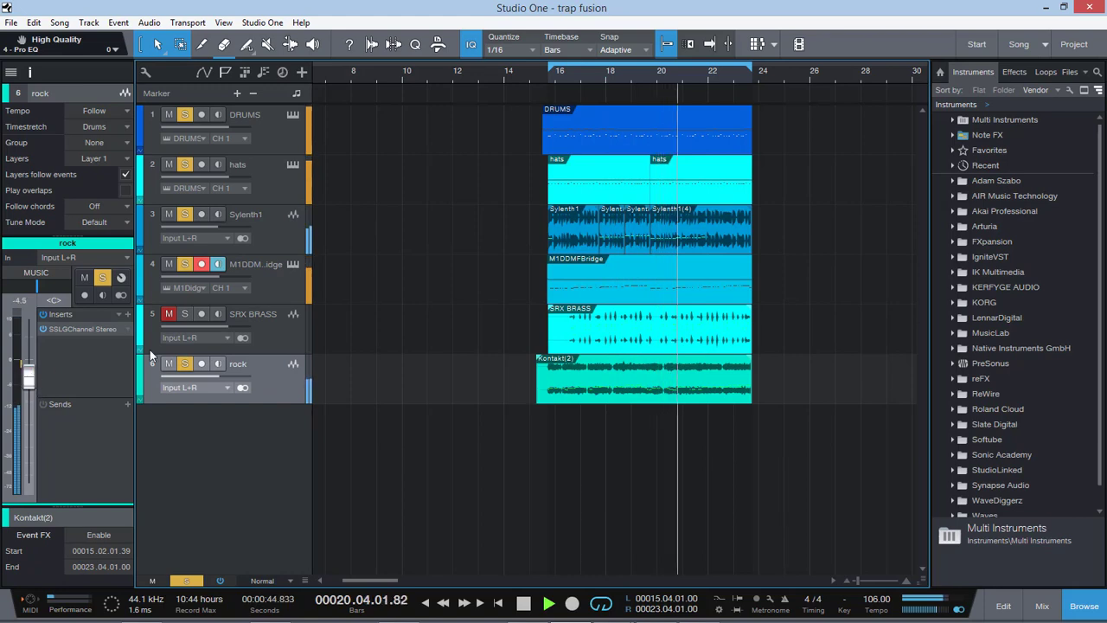
Step: Bring in the SRX BRASS track soloed, lower its fader to -5.2 dB, and clear the solos on all tracks
left_click(290, 326)
left_click(84, 277)
left_click(102, 276)
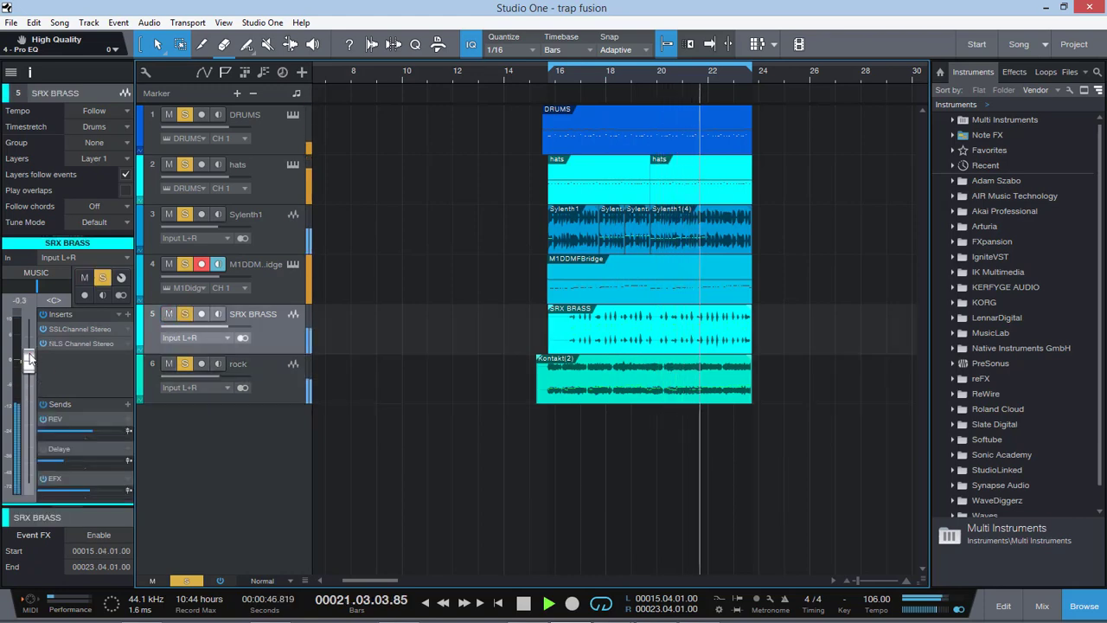
left_click_drag(28, 359, 28, 381)
left_click(185, 580)
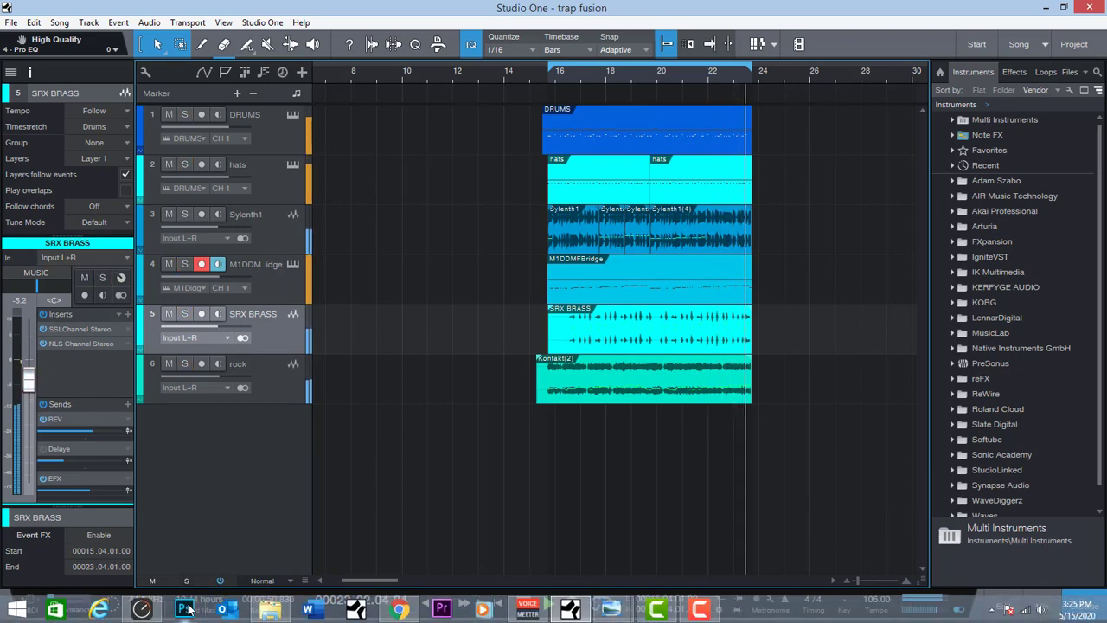
Step: Raise the Main output fader in RME TotalMix FX to about -16.2 dB and return to Studio One
left_click(185, 608)
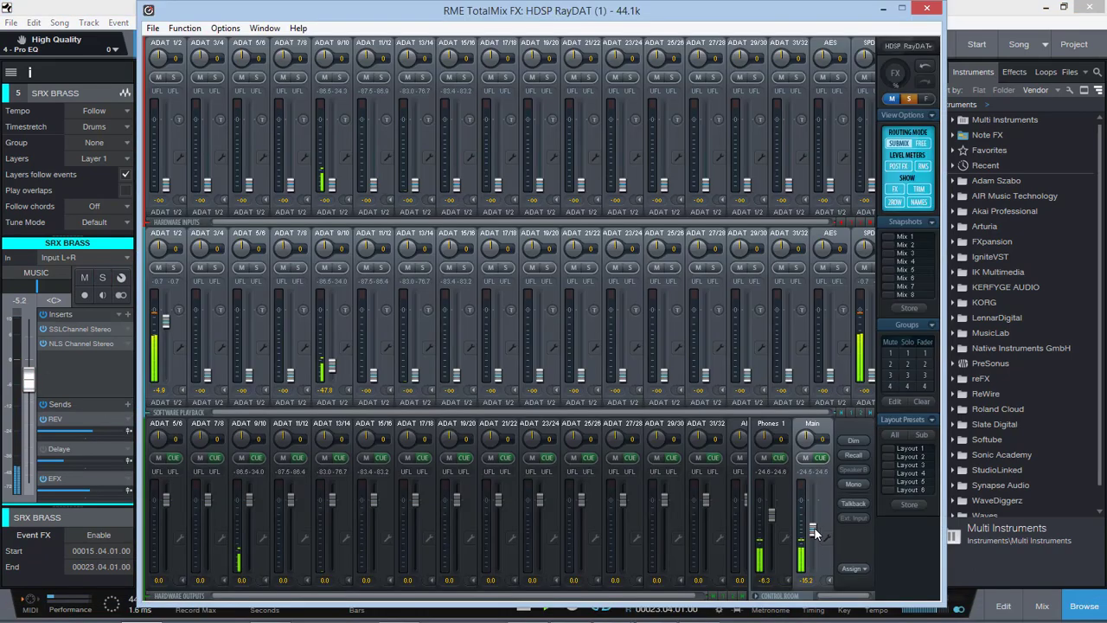
left_click(901, 9)
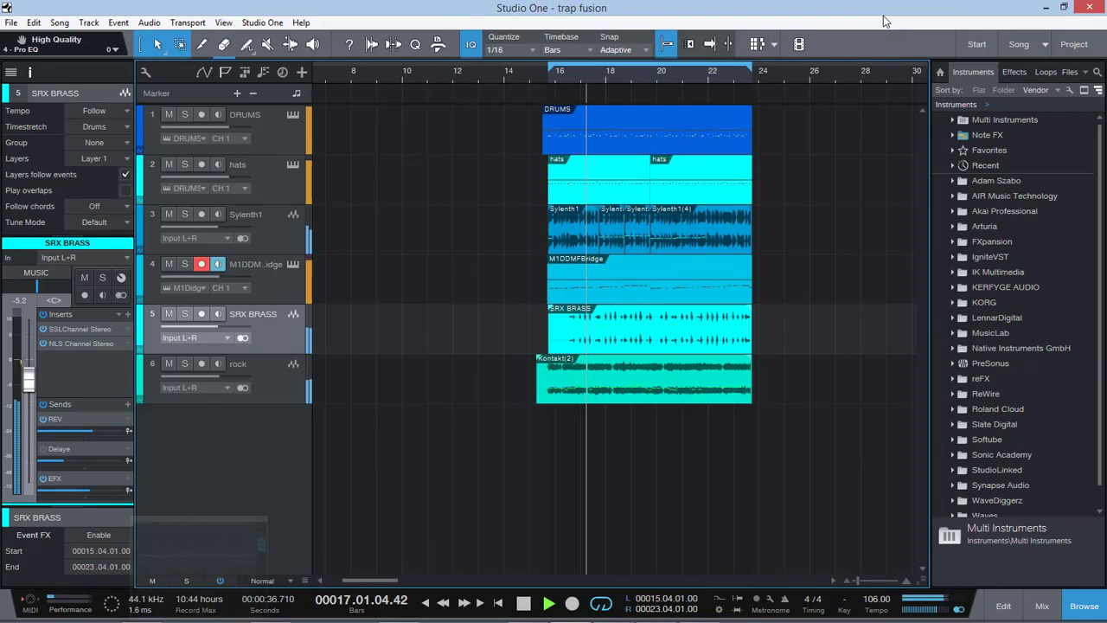
Step: Adjust the threshold and ratio of the SSLComp on the DRUMS COMP channel, and close the plug-in
left_click(235, 123)
left_click(1031, 600)
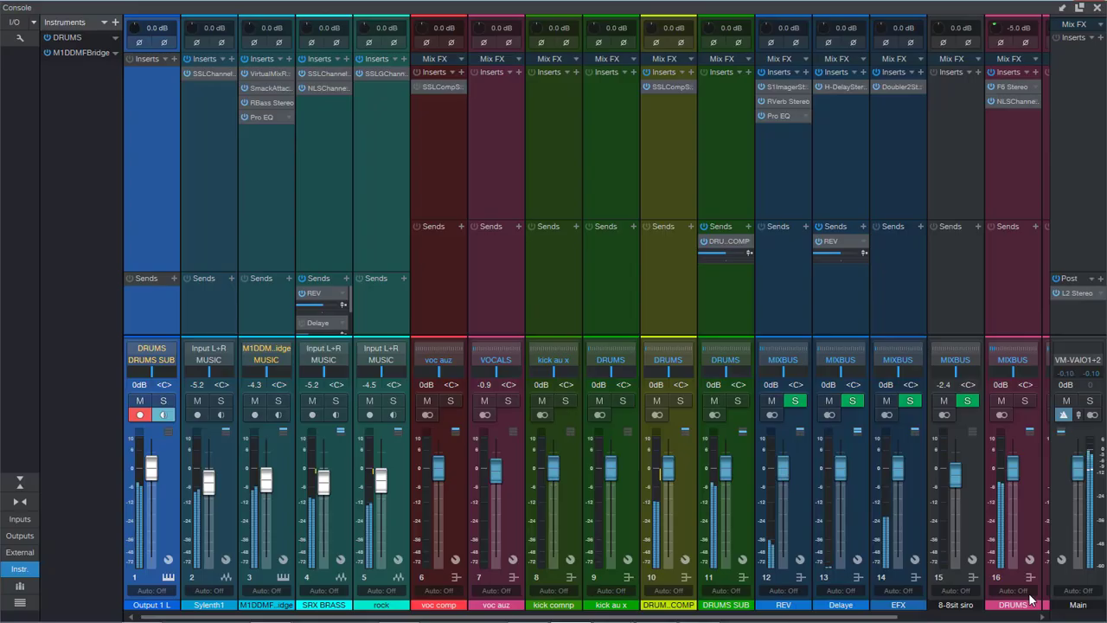
left_click(669, 91)
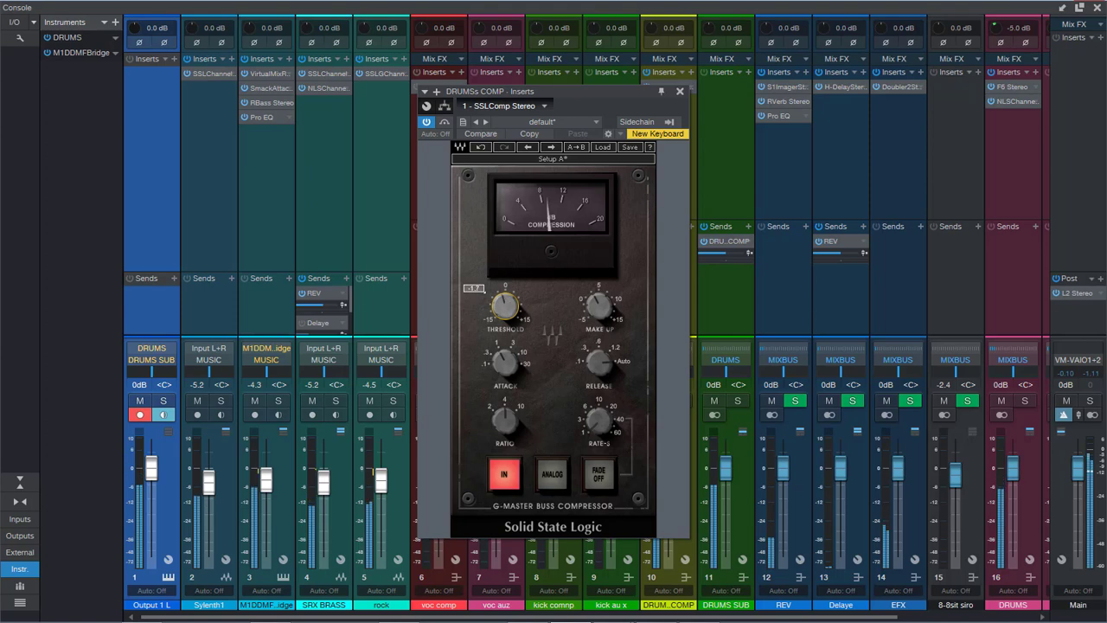
left_click_drag(509, 416, 510, 416)
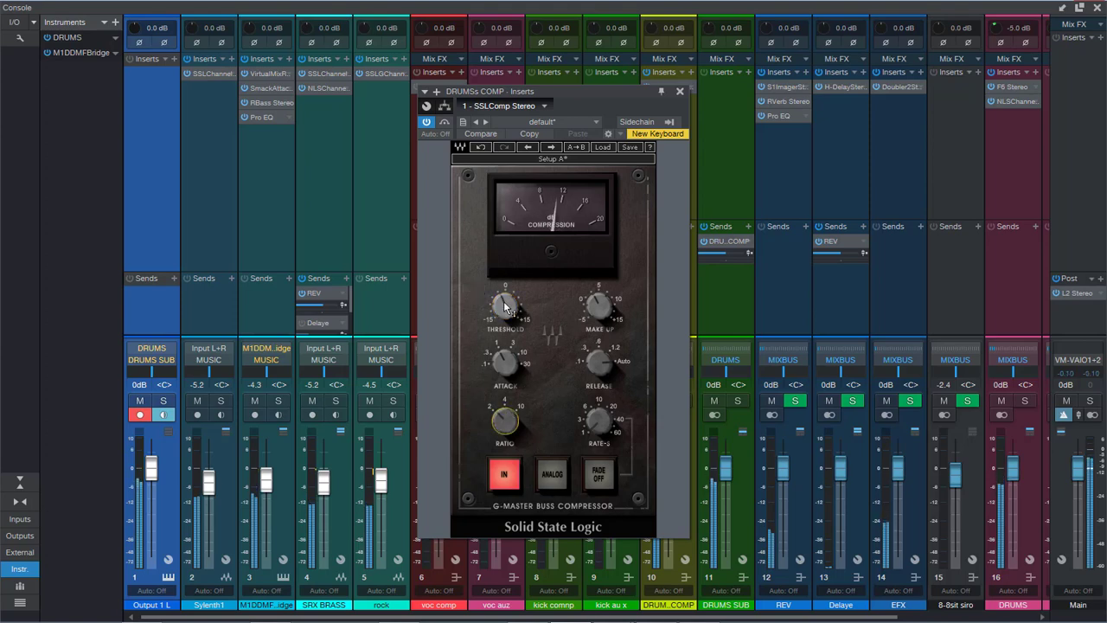
left_click(680, 92)
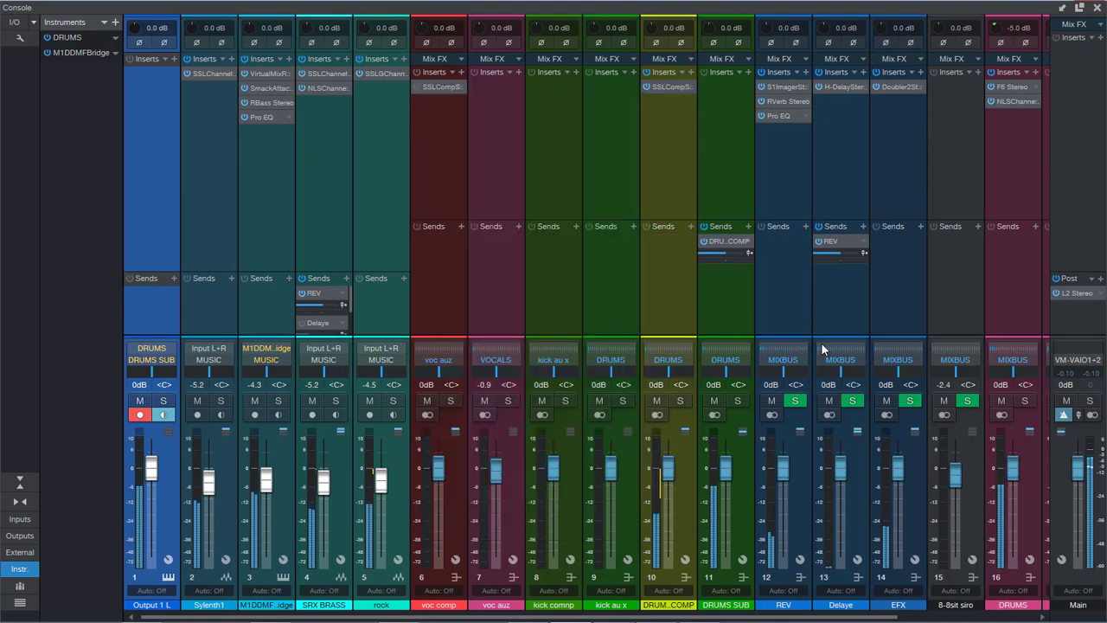
Step: In the DRUMS bus F6, move band 5 to about 2.4 kHz at -0.2 dB, check the NLS Channel, and close the console and plug-in
left_click(867, 612)
scroll(887, 201, "right", 2)
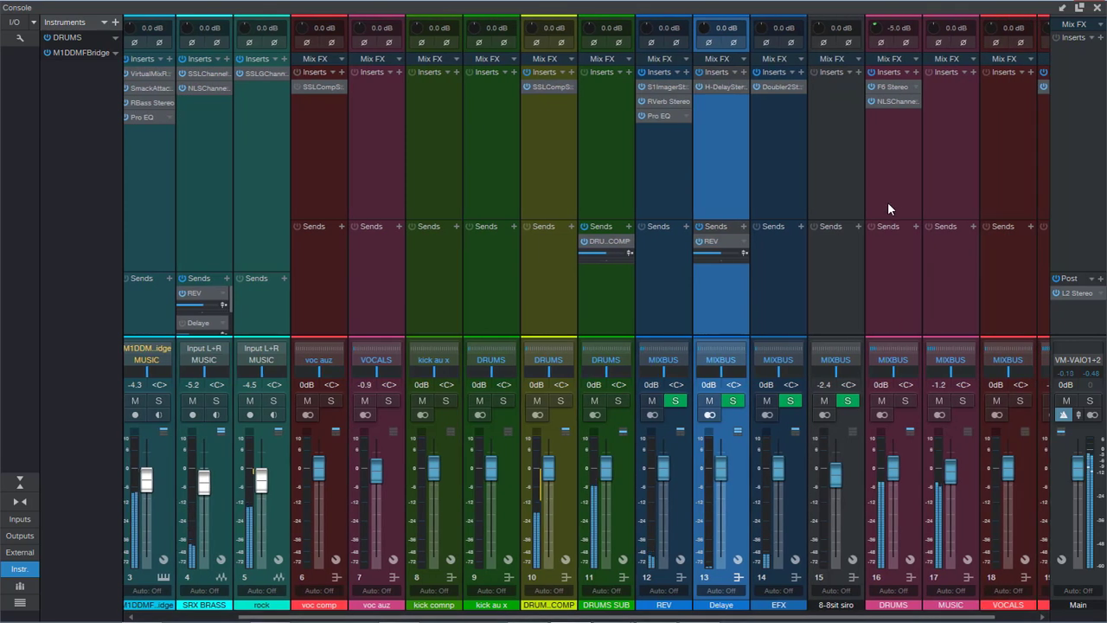
left_click(898, 98)
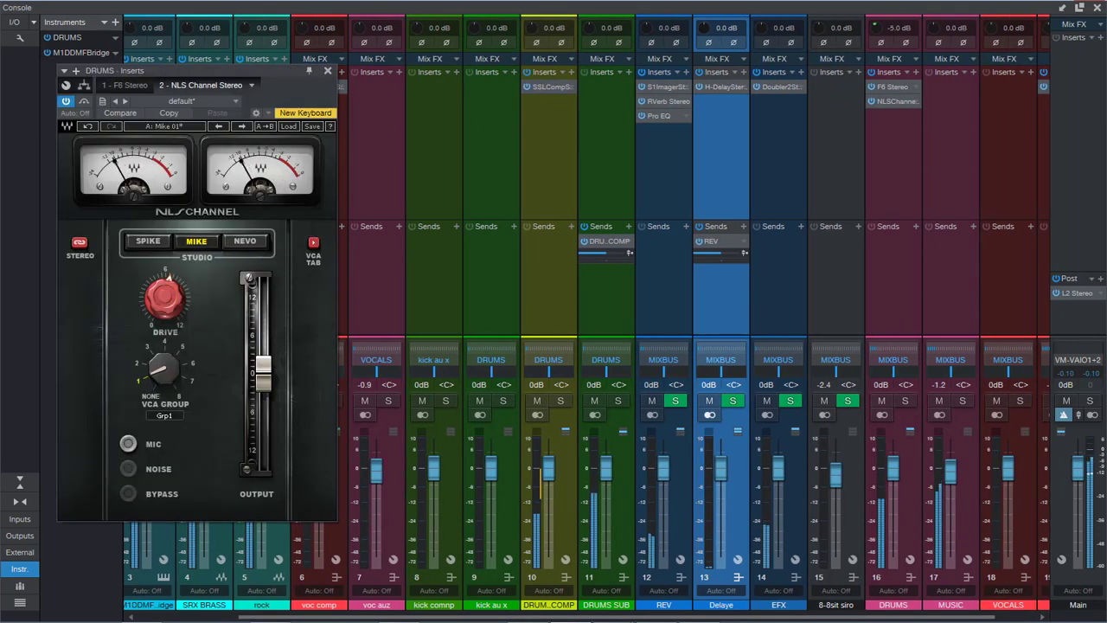
left_click(893, 86)
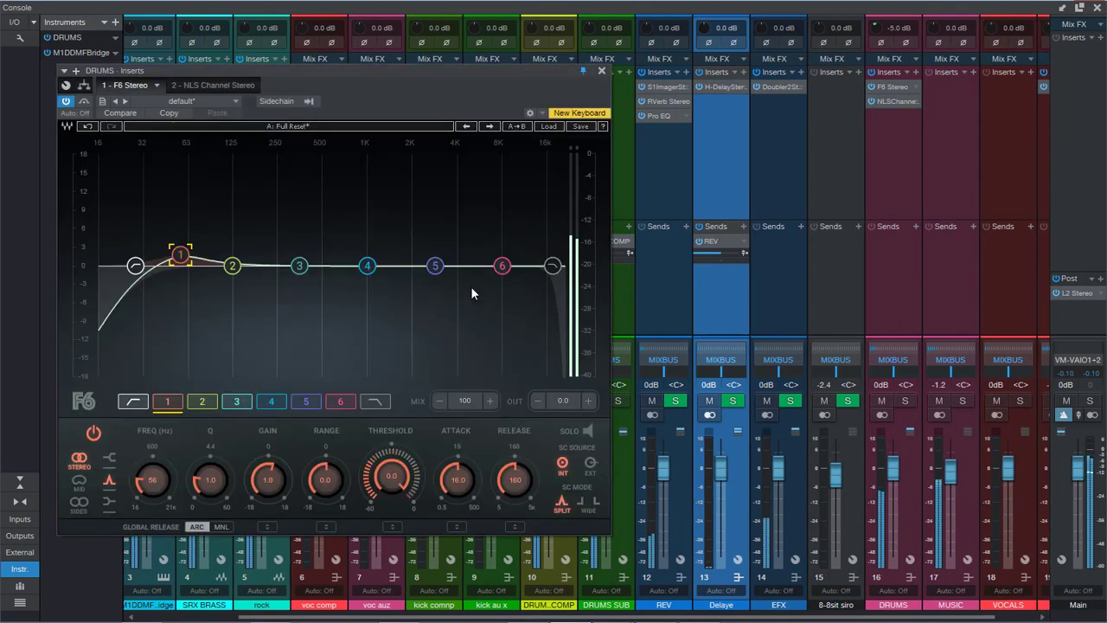
mouse_move(435, 265)
left_mouse_down()
mouse_move(465, 239)
mouse_move(423, 267)
left_mouse_up()
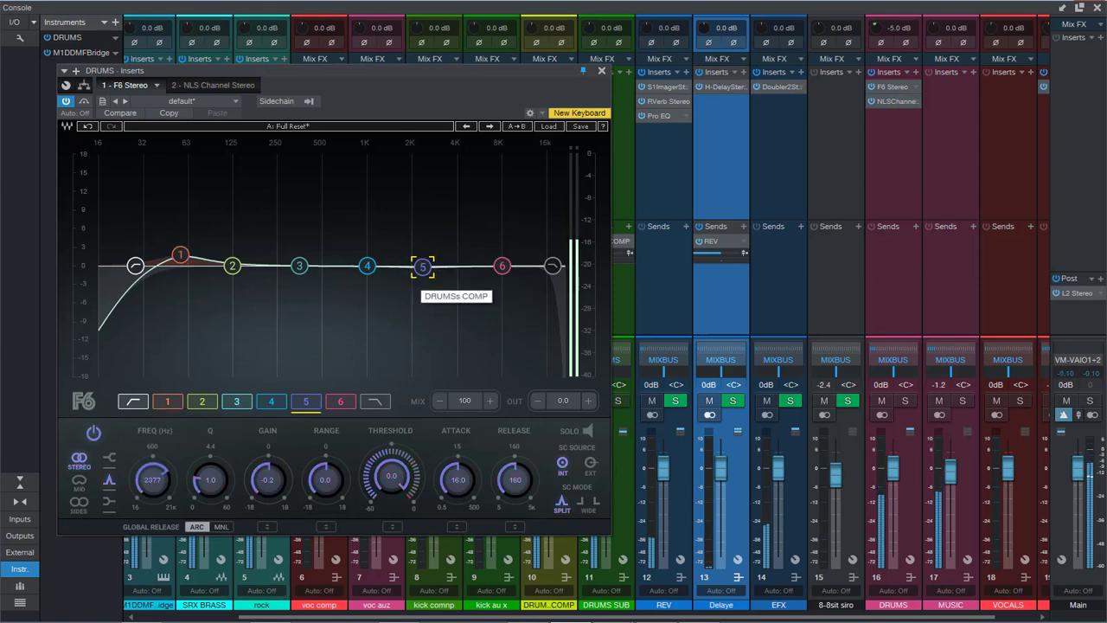
left_click(180, 256)
left_click(213, 85)
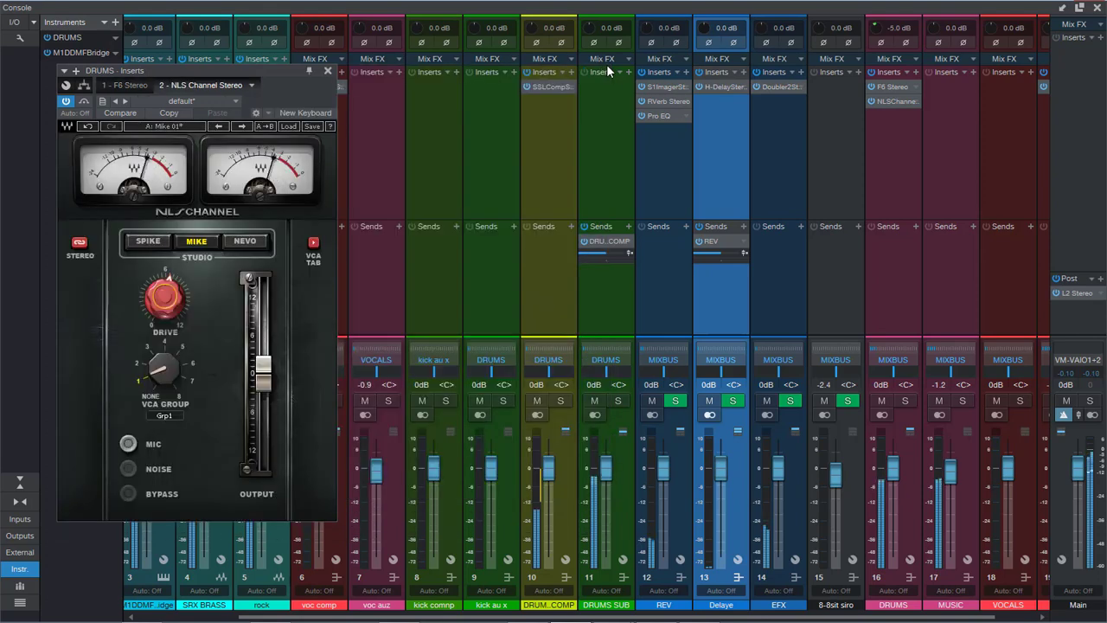
left_click(1096, 9)
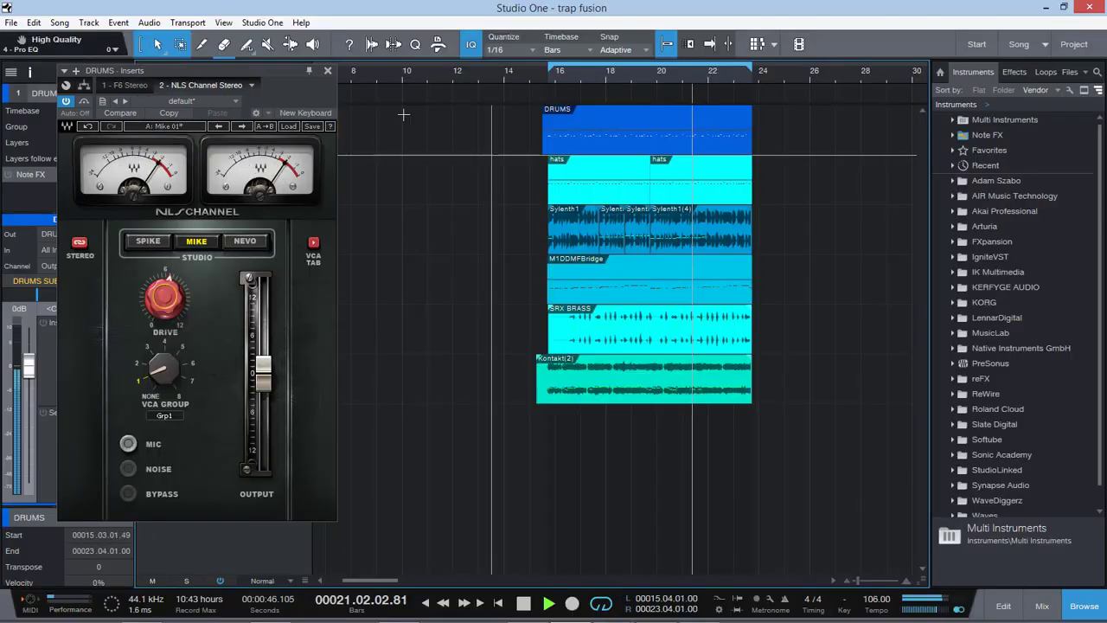
left_click(327, 70)
Step: Lower the SRX BRASS track's REV send, enable its Delaye send, and stop playback
left_click(212, 338)
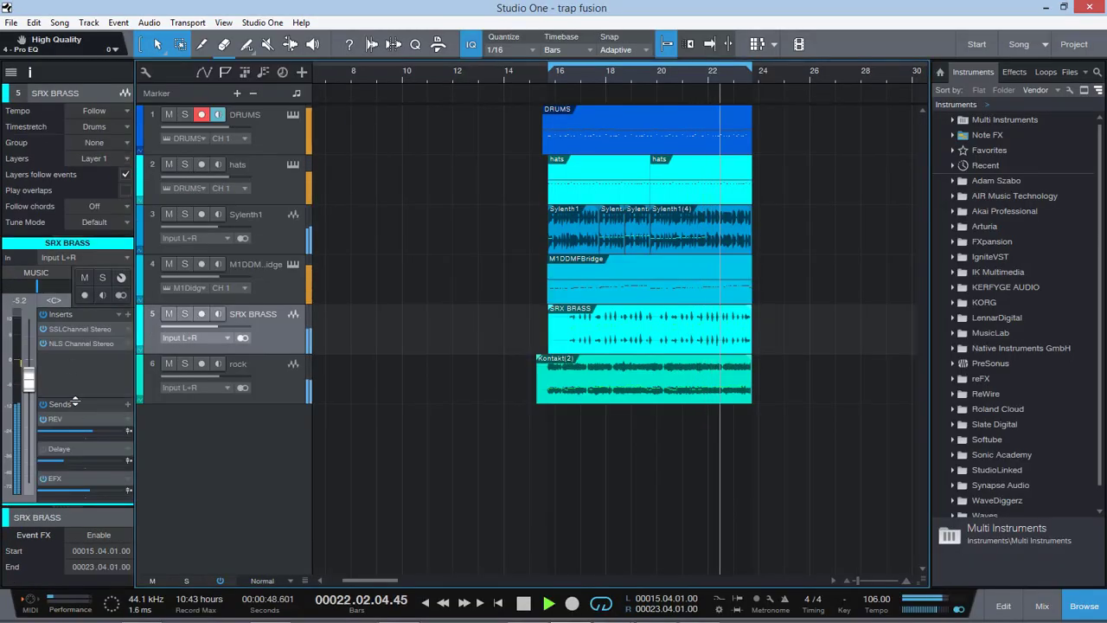
mouse_move(81, 431)
left_mouse_down()
mouse_move(99, 431)
mouse_move(70, 455)
mouse_move(96, 458)
mouse_move(71, 458)
mouse_move(73, 430)
left_mouse_up()
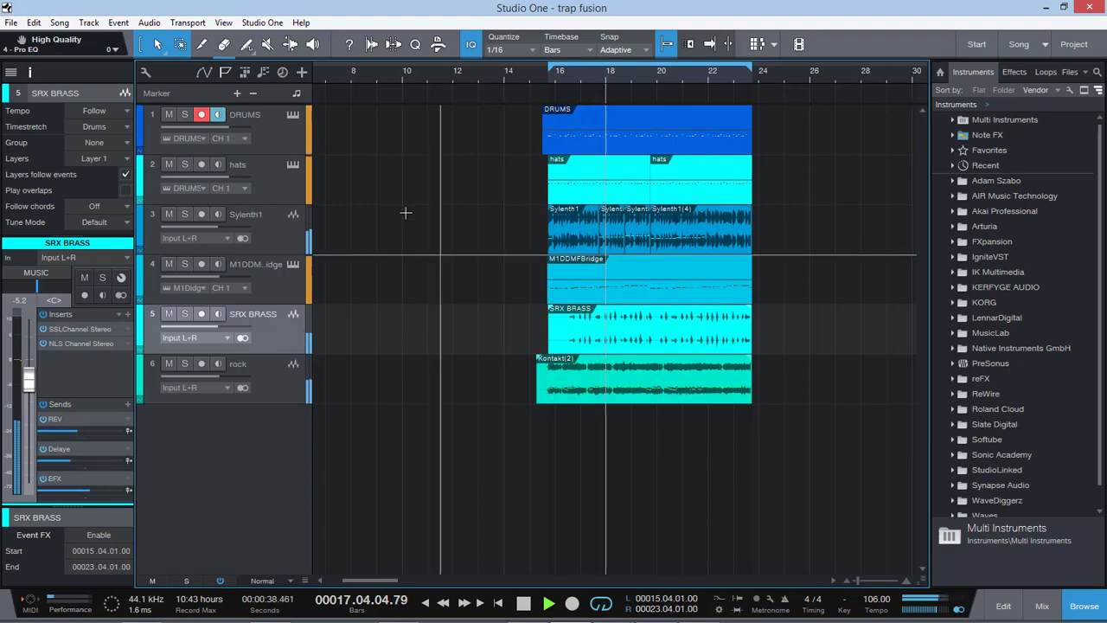
key("space")
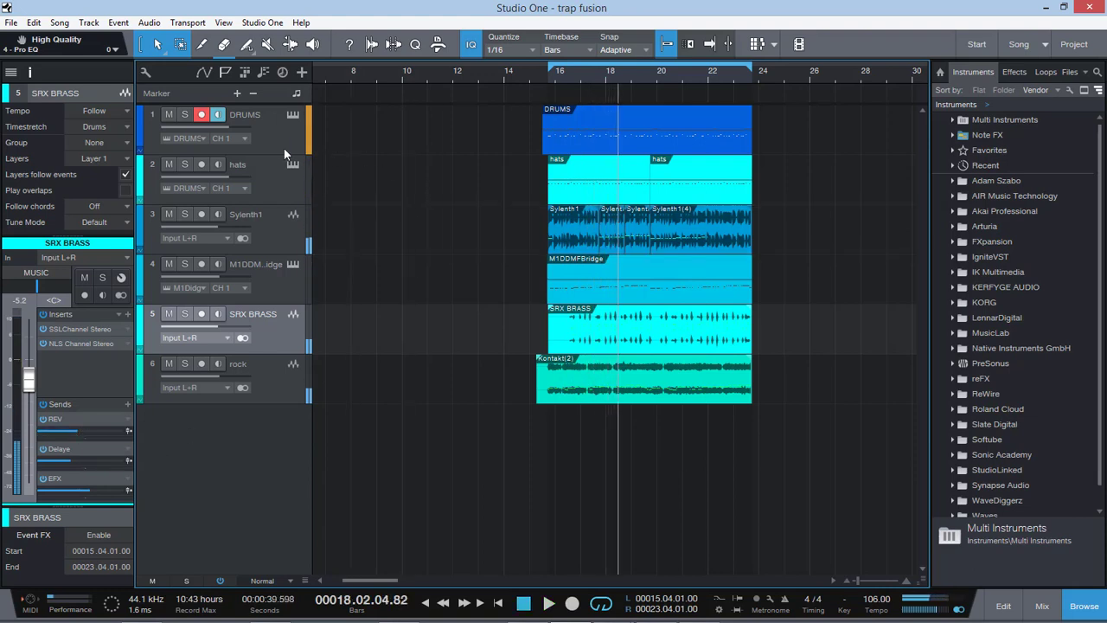
Step: Turn off monitoring on the DRUMS track, solo DRUMS and hats, and restart playback from near bar 16
left_click(216, 118)
left_click(184, 114)
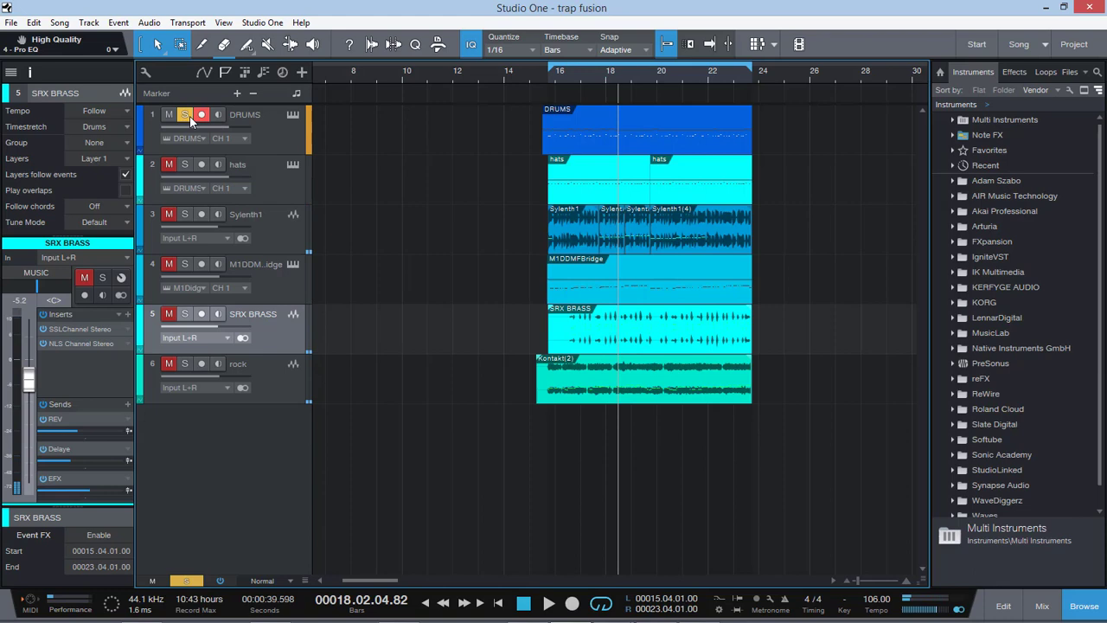
left_click(554, 76)
key("space")
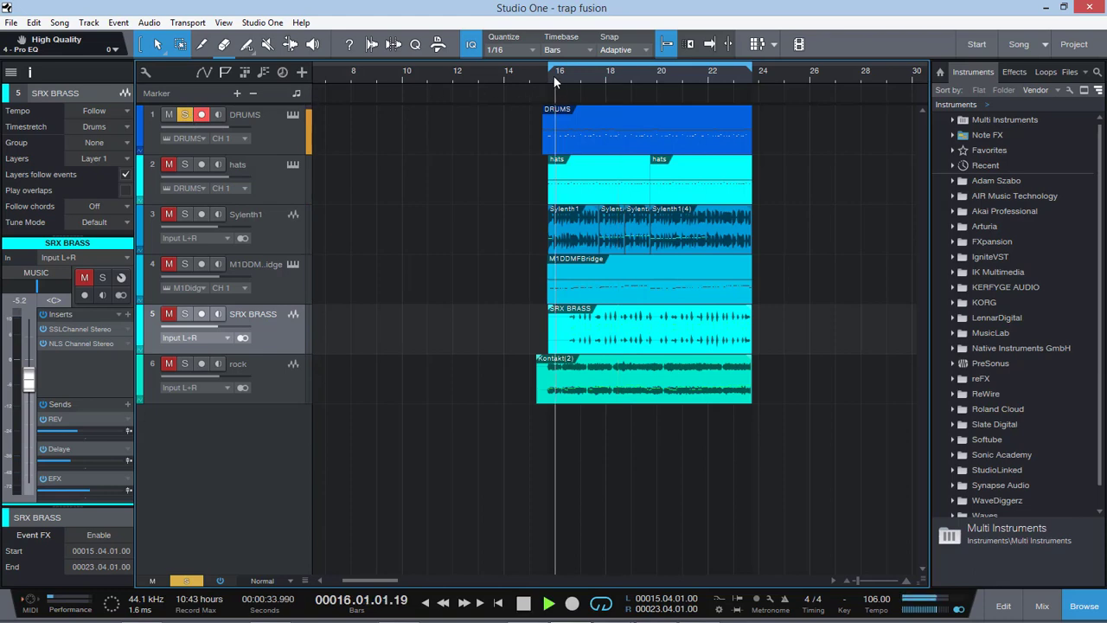
left_click(183, 164)
Step: Review the F6 equalizer on the DRUMS bus in the console, and close both the plug-in and the console
left_click(1033, 606)
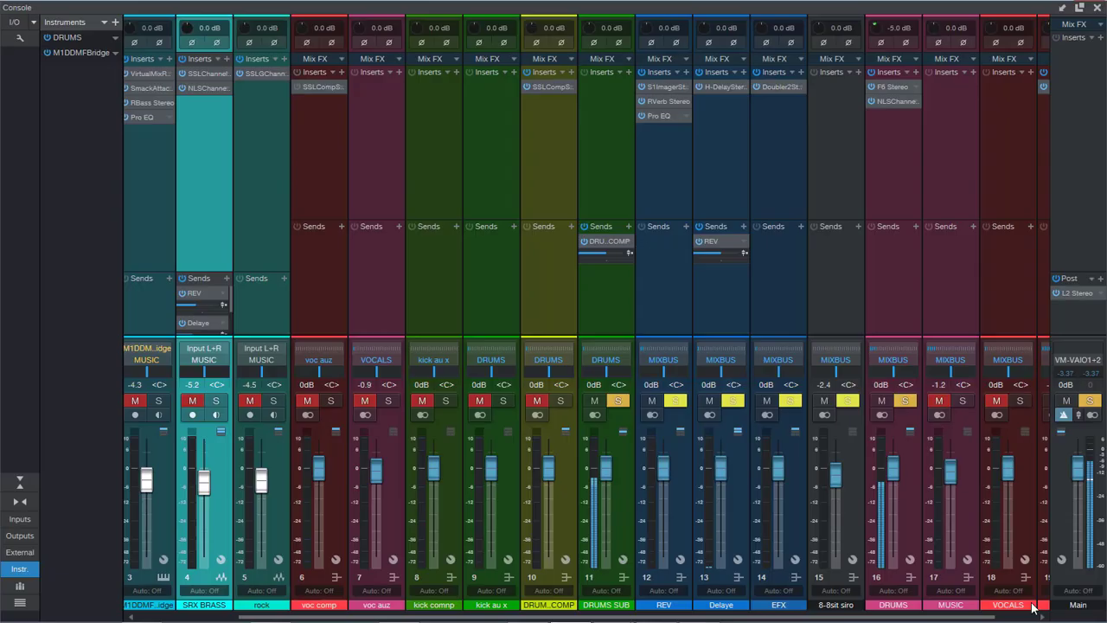
left_click_drag(860, 614, 949, 606)
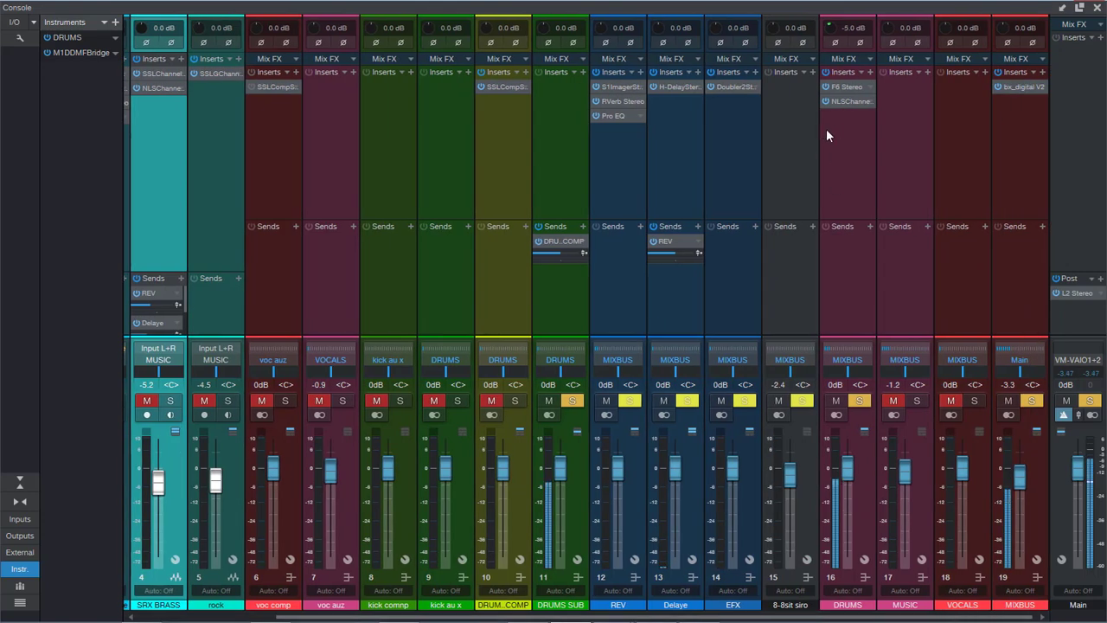
left_click(848, 89)
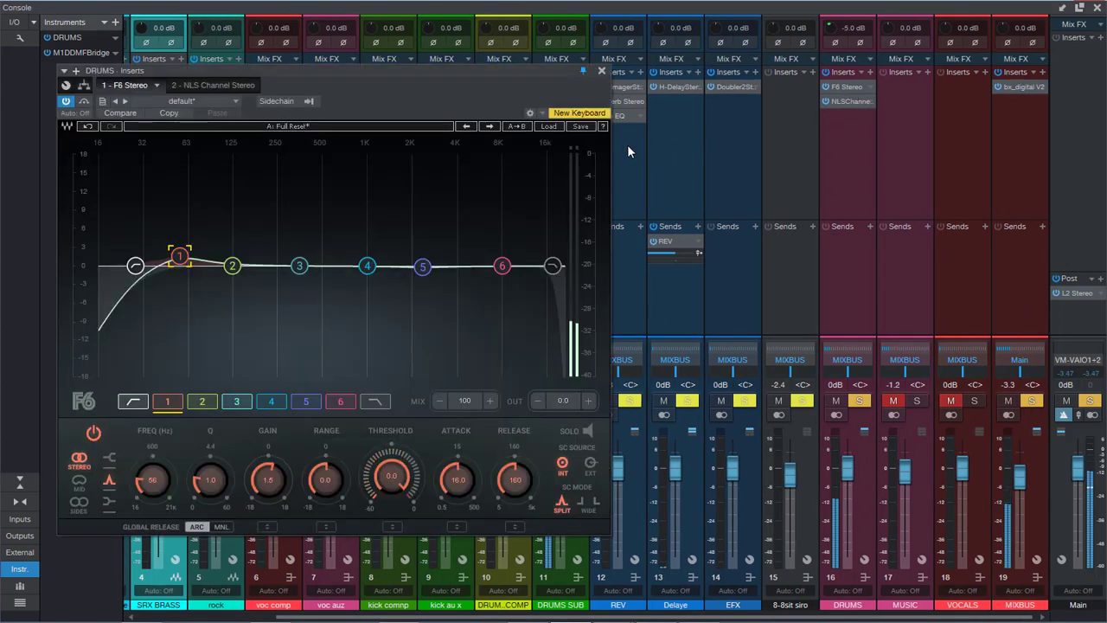
left_click(602, 70)
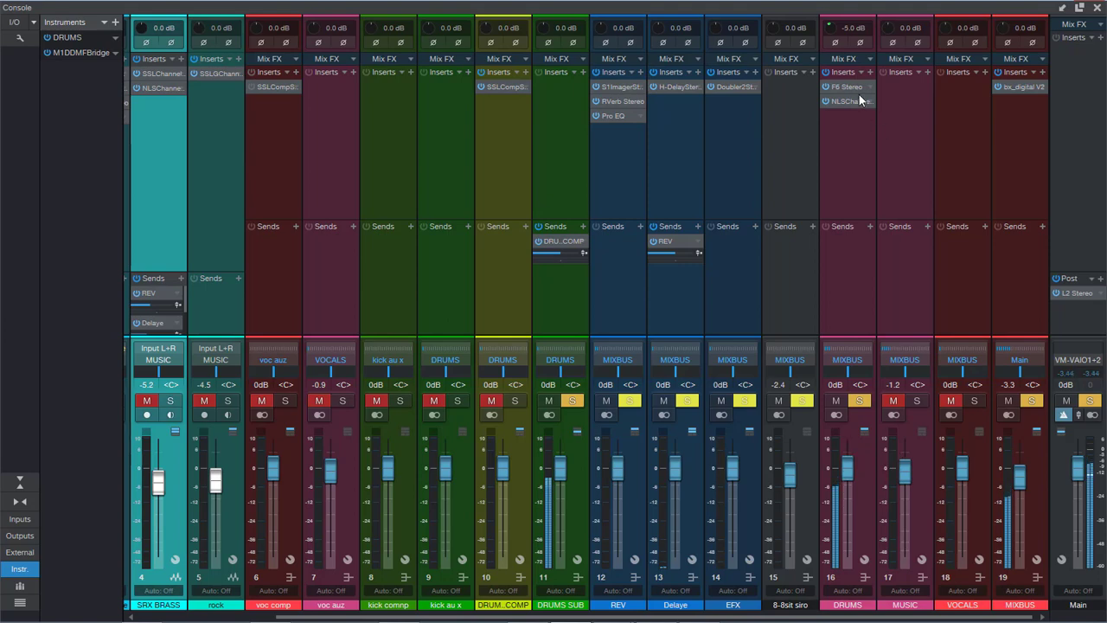
left_click(1097, 7)
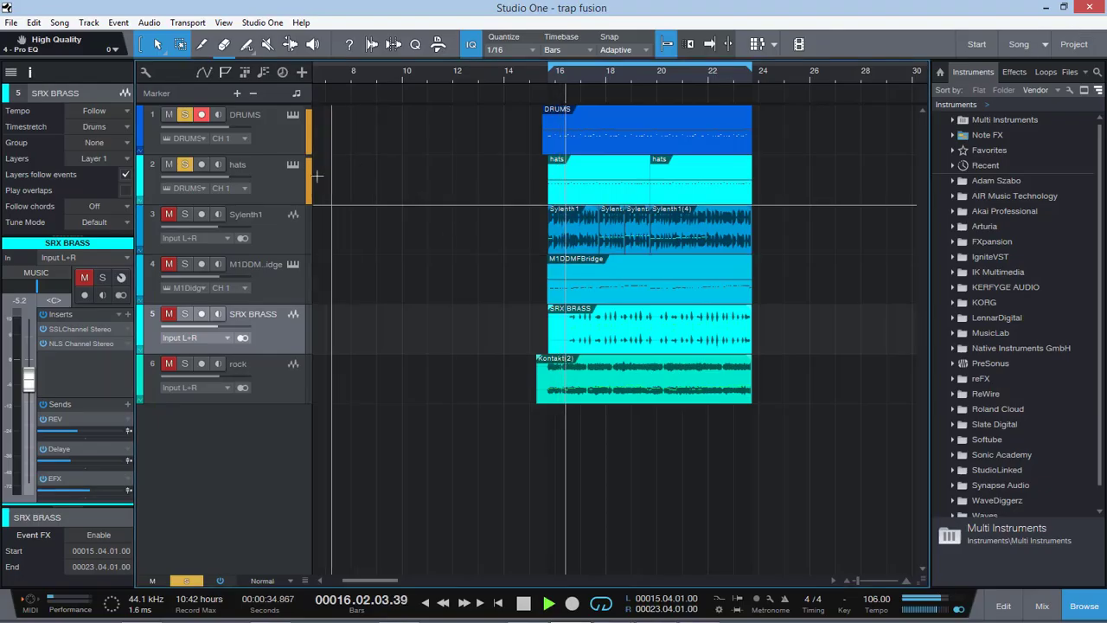
Step: Lower the Sylenth1 track's level to -6.8 dB with the track soloed, and check the DRUMS track's instrument
left_click(272, 226)
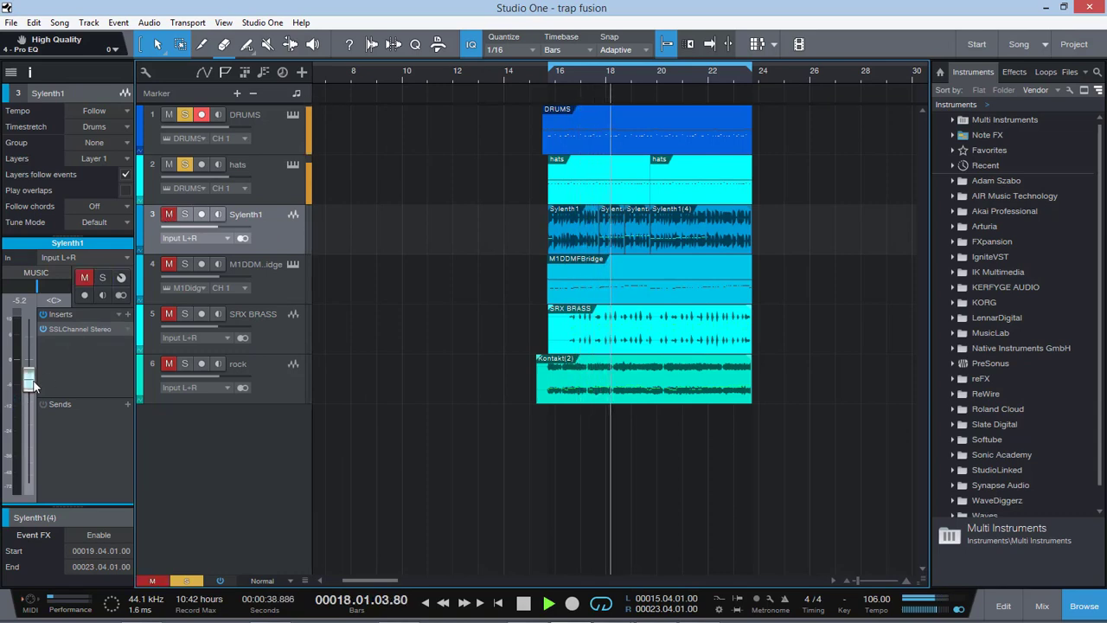
left_click(168, 214)
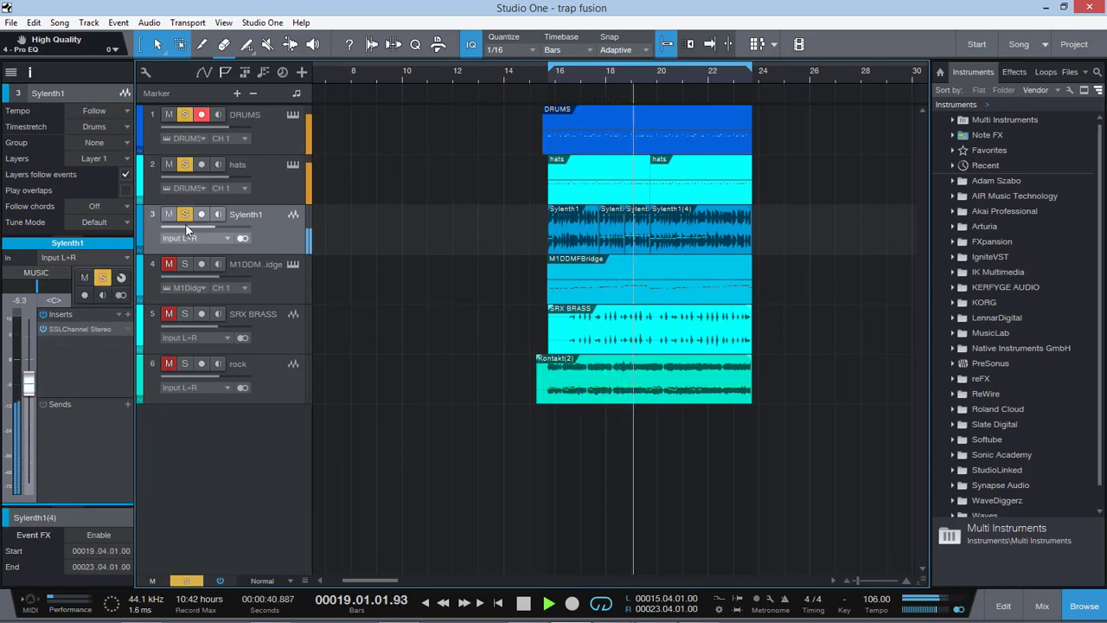
left_click(183, 216)
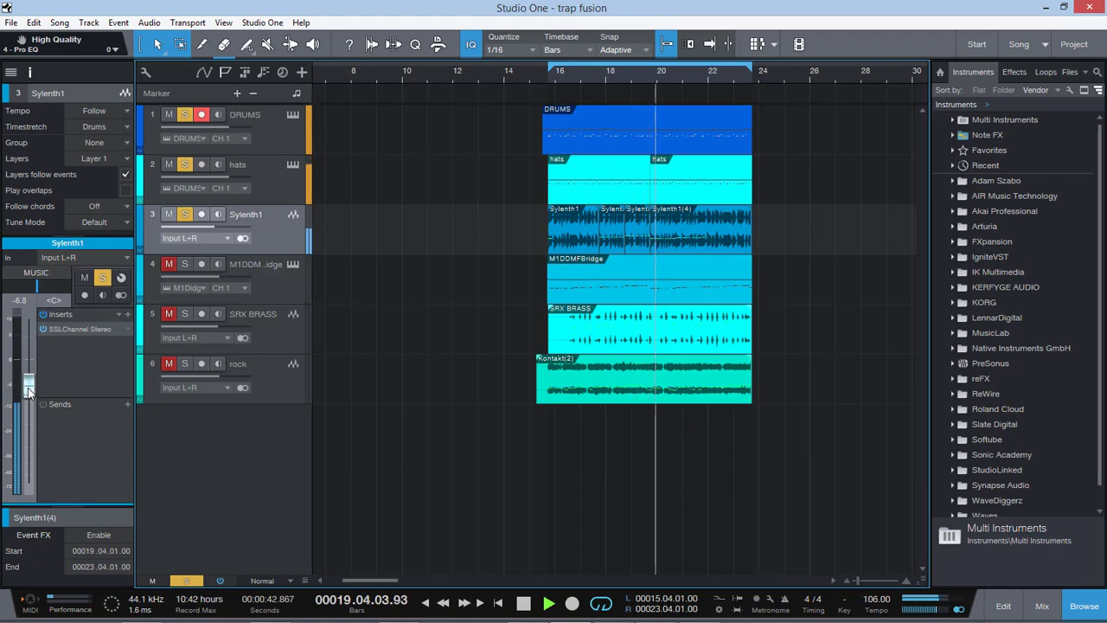
left_click(294, 116)
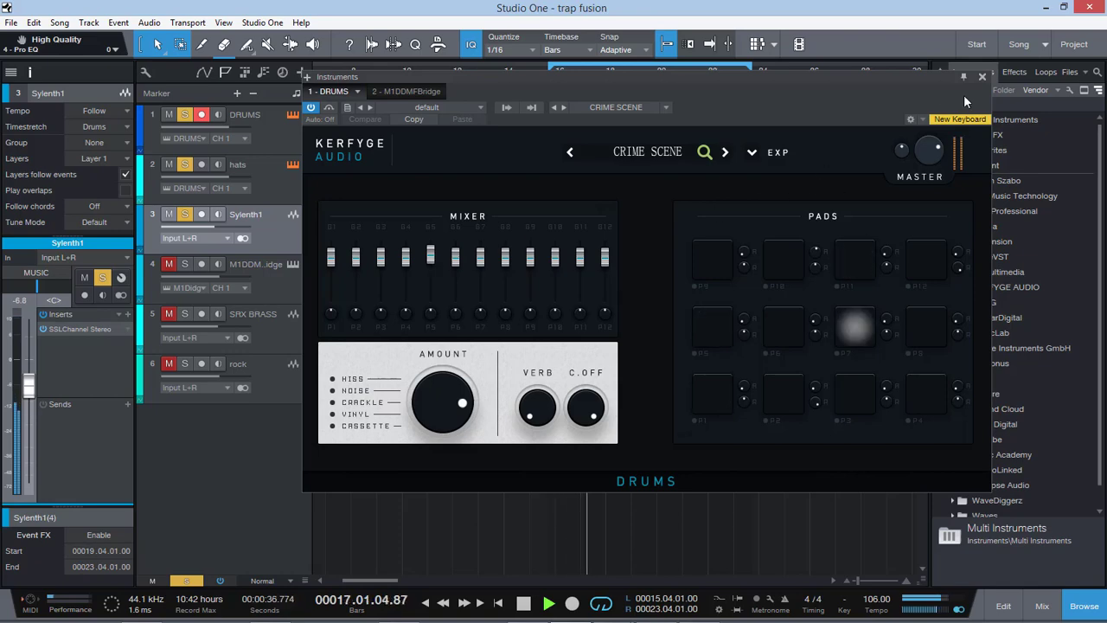
left_click(985, 78)
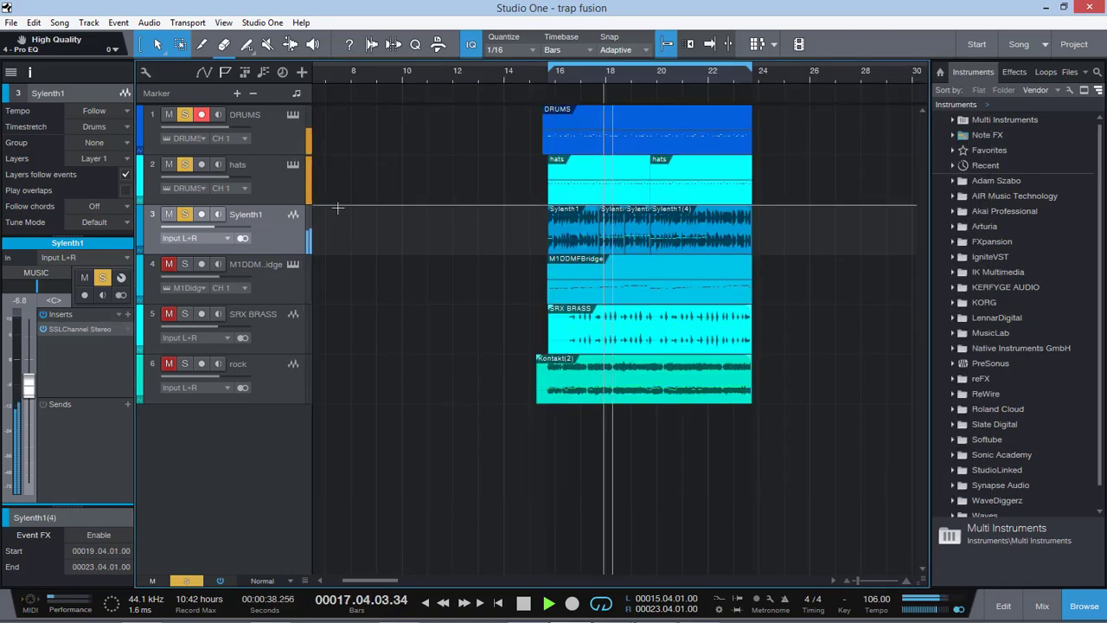
Step: Review the Virtual Mix Rack, RBass and Pro EQ inserts on the M1DDMFBridge track
left_click(261, 276)
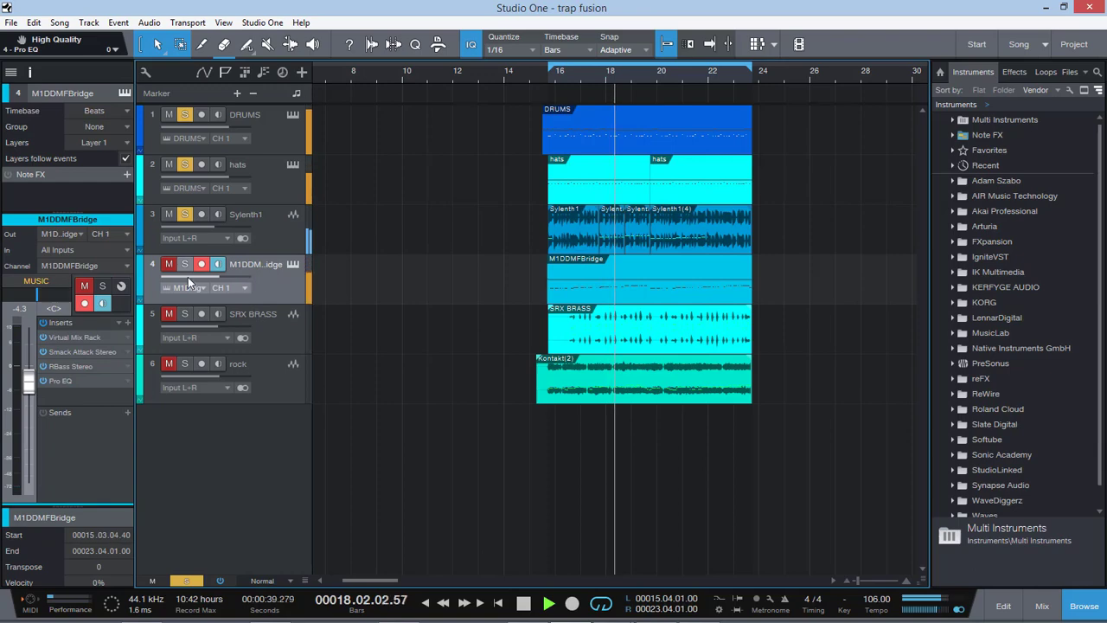
left_click(65, 339)
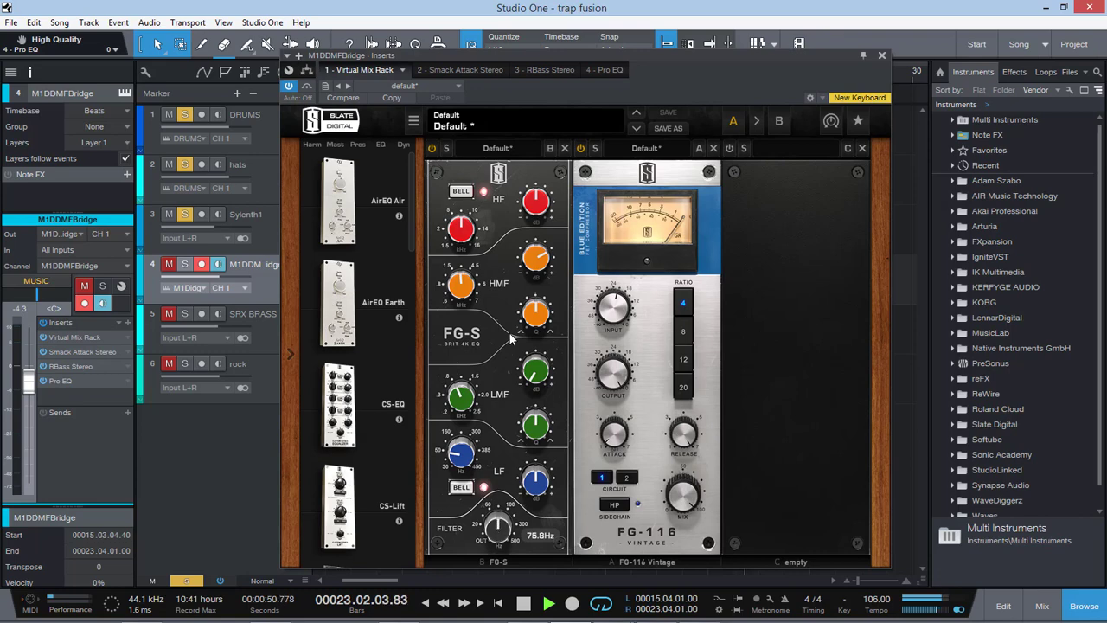
left_click(70, 367)
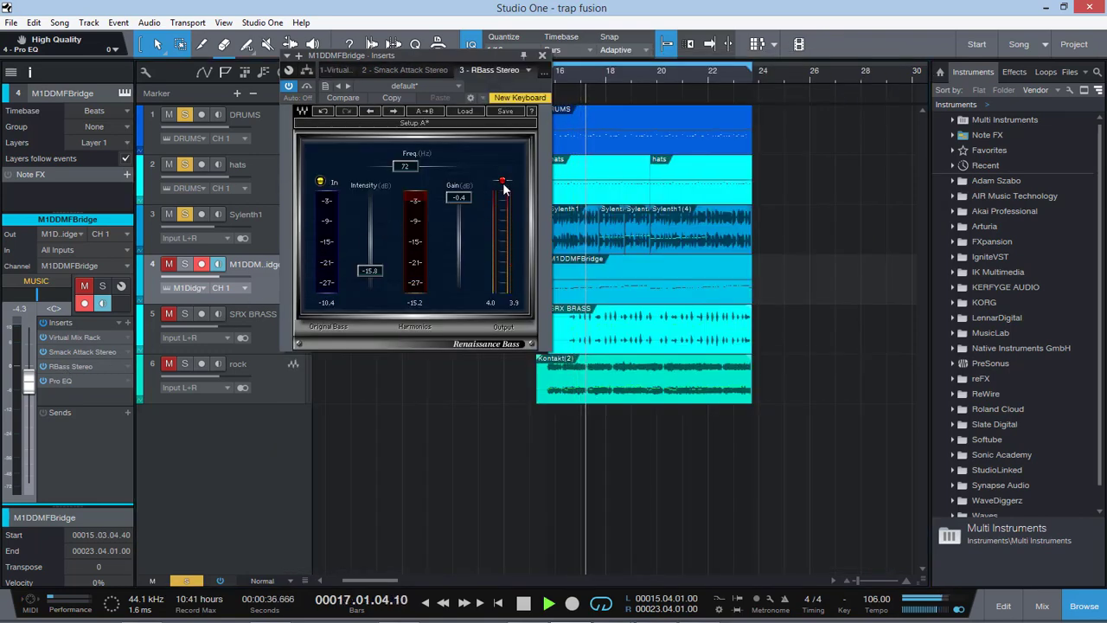
left_click(108, 377)
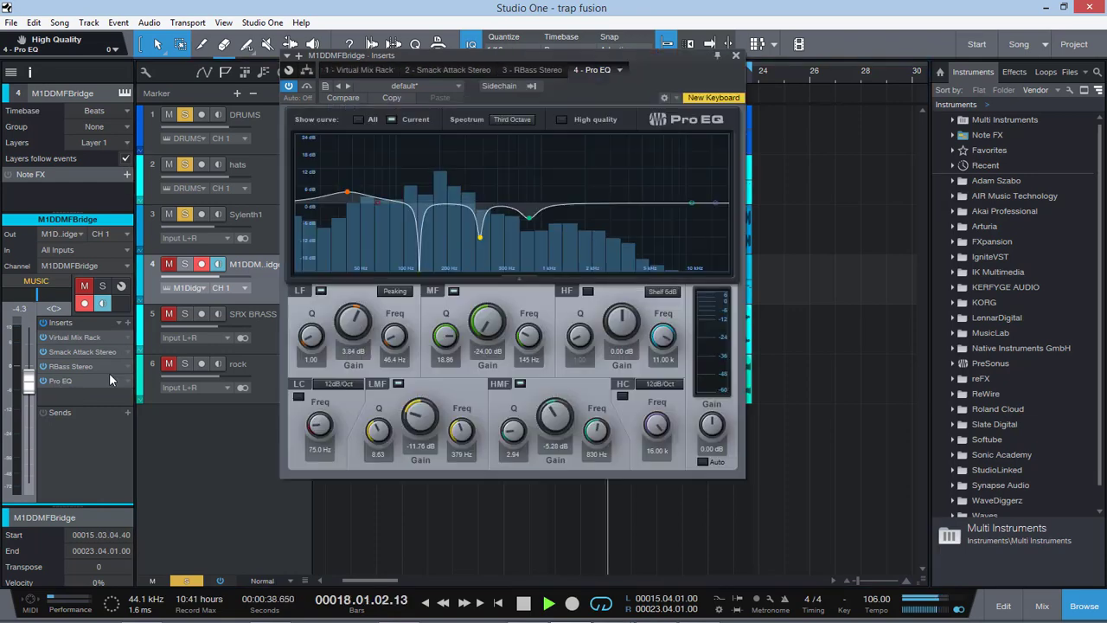
Step: Solo the M1DDMFBridge track, close its Pro EQ, and lower the track's level to -4.9 dB
left_click(170, 260)
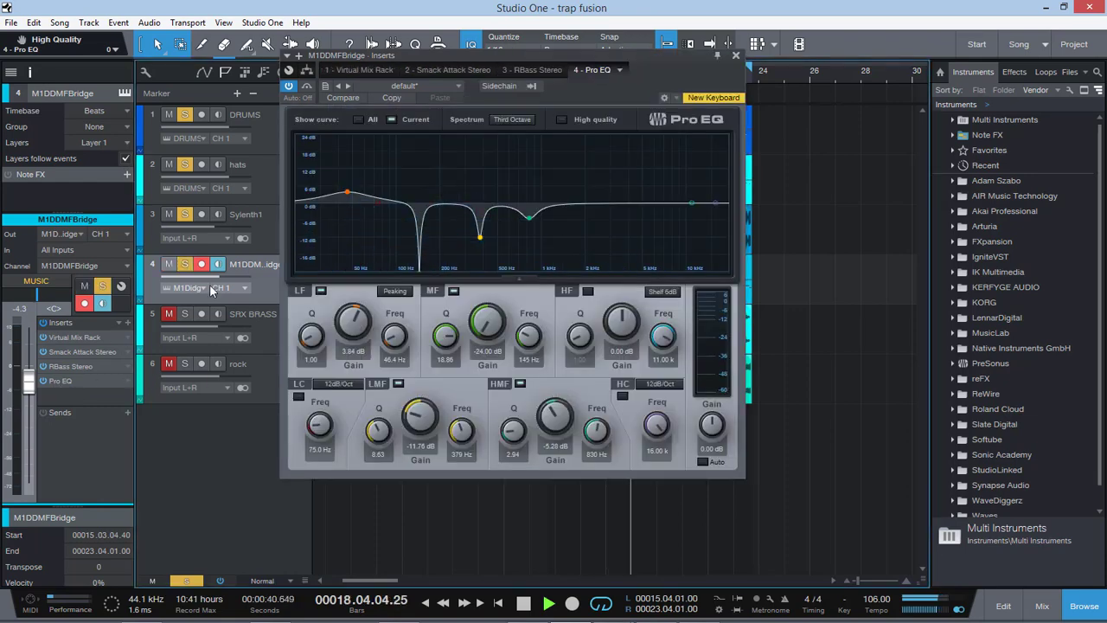
left_click(736, 56)
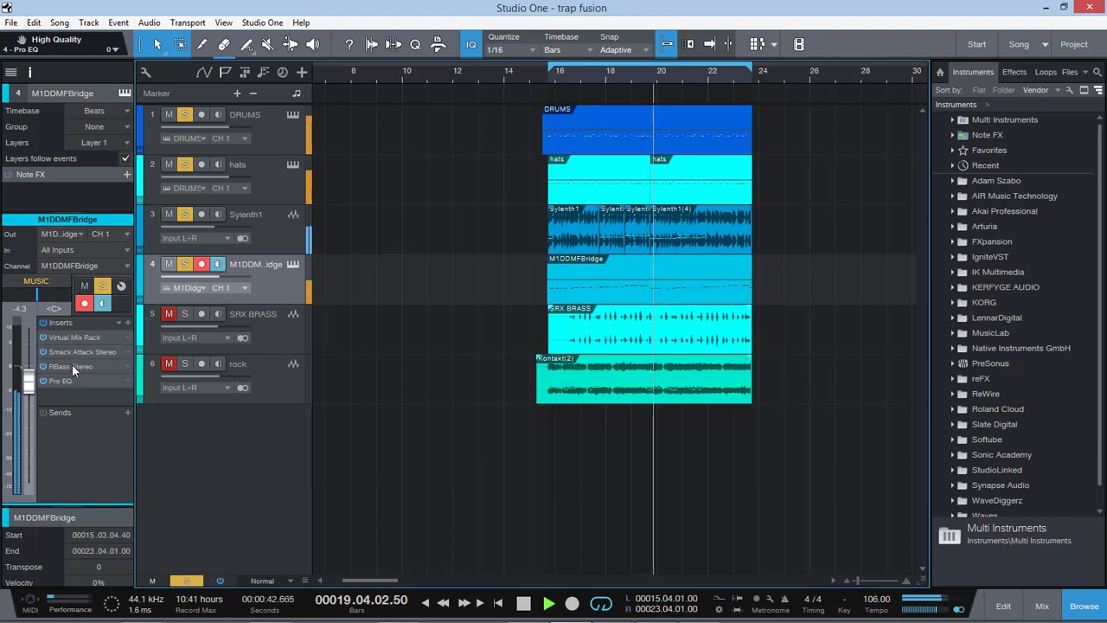
left_click_drag(28, 378, 29, 382)
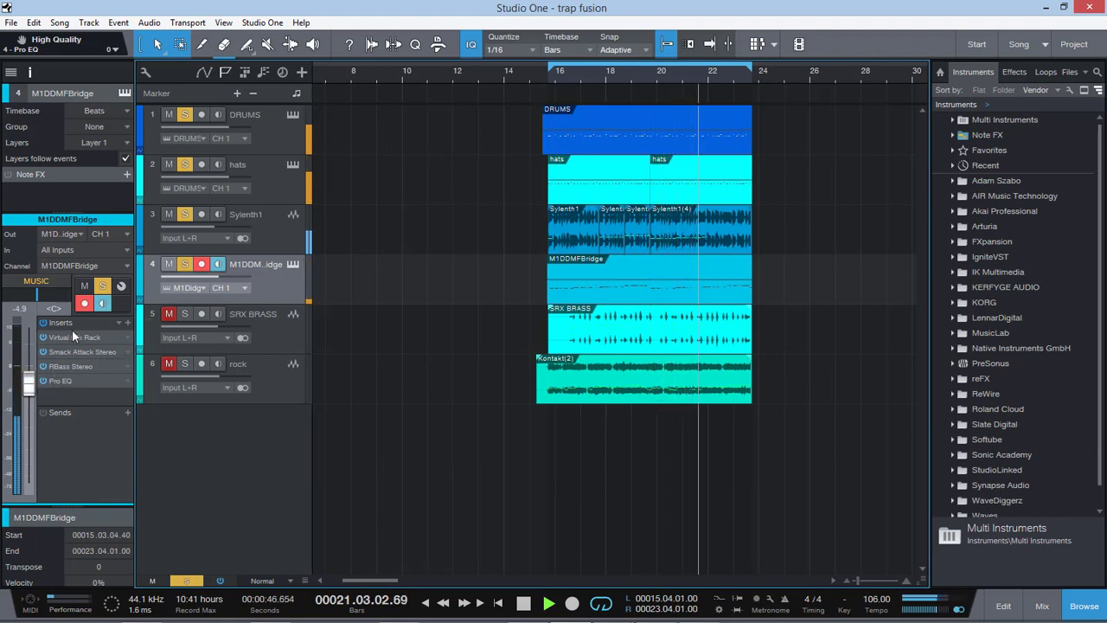
Step: Review the NLS Channel and SSLChannel inserts on the SRX BRASS track, and solo the track
left_click(275, 329)
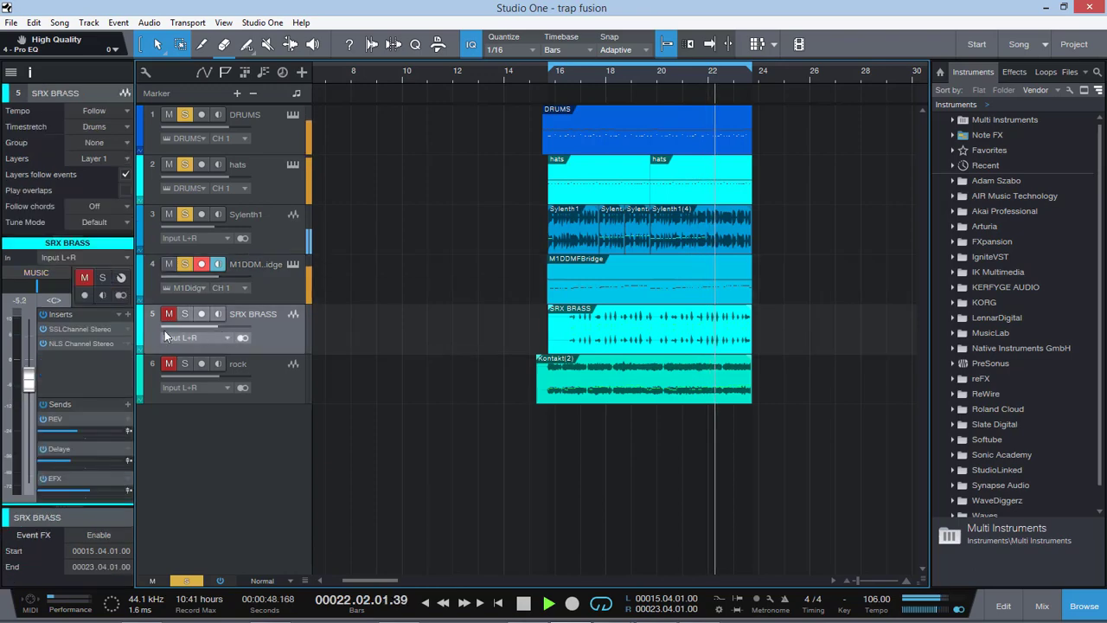
left_click(74, 343)
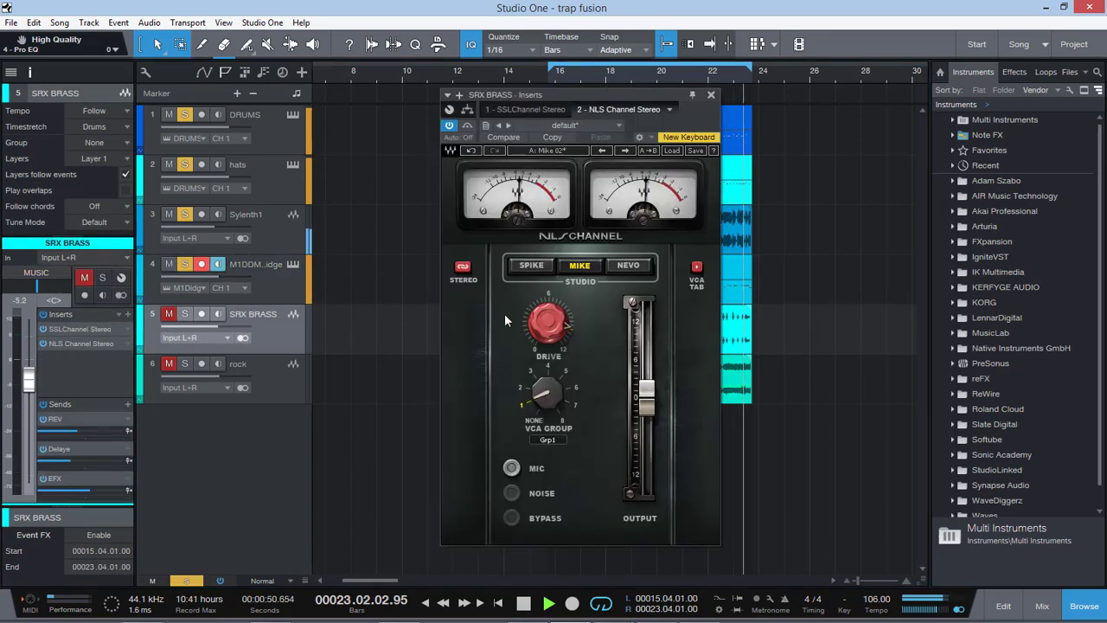
mouse_move(546, 322)
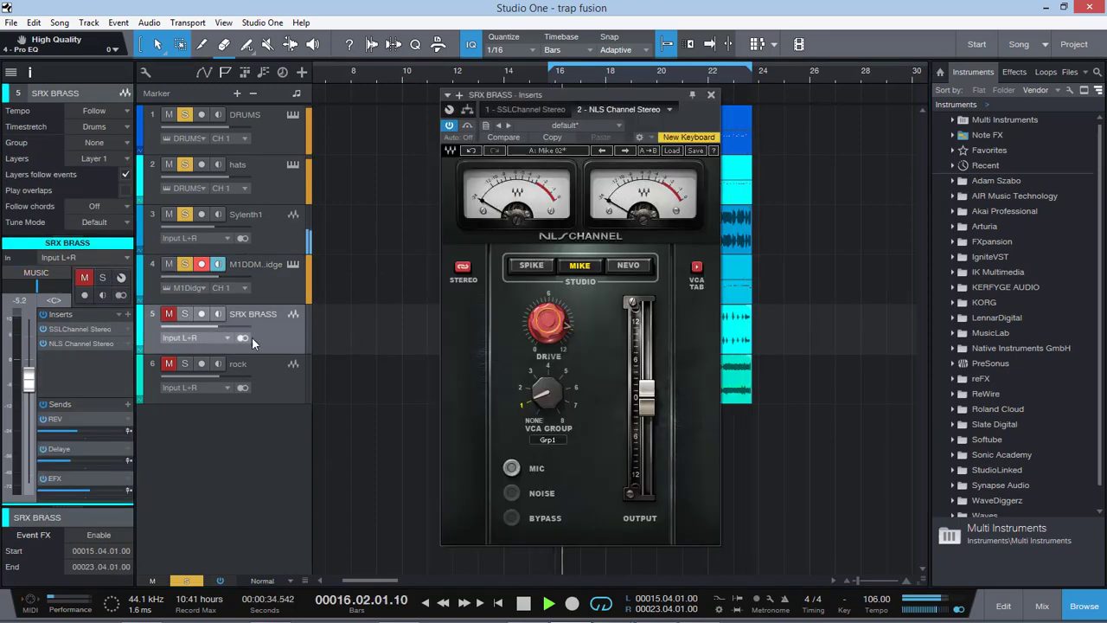
left_click(87, 331)
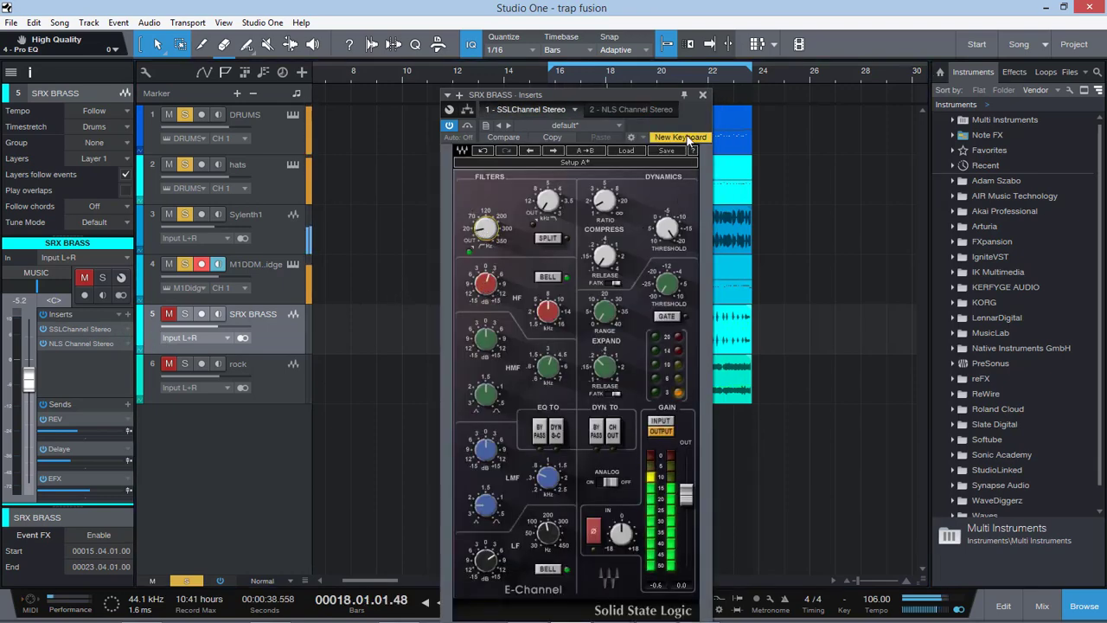
left_click(608, 202)
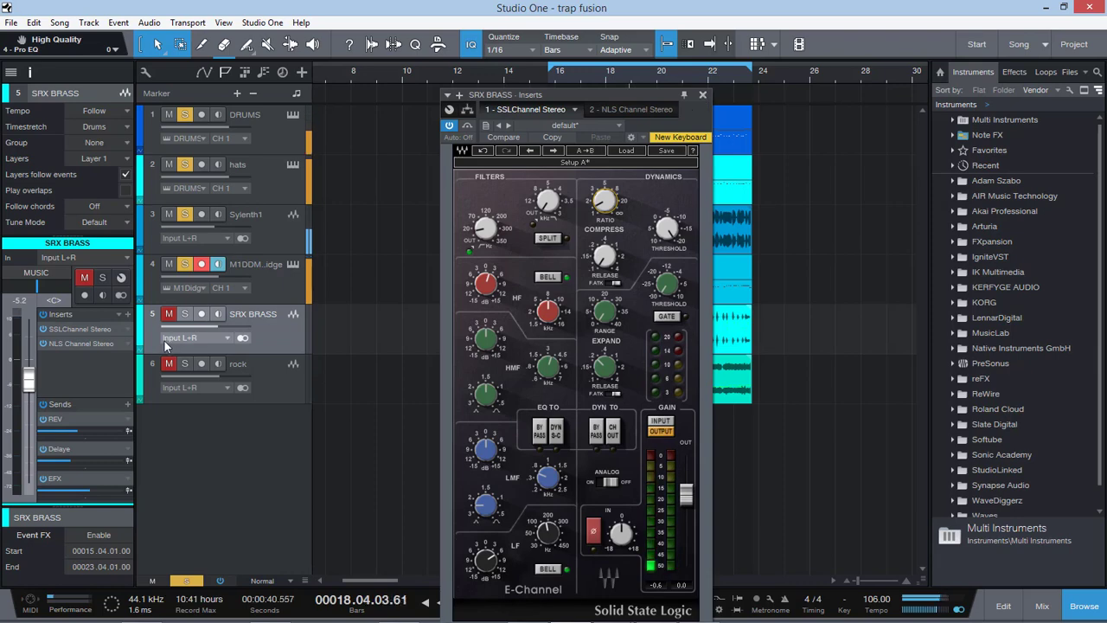
left_click(170, 315)
left_click(702, 95)
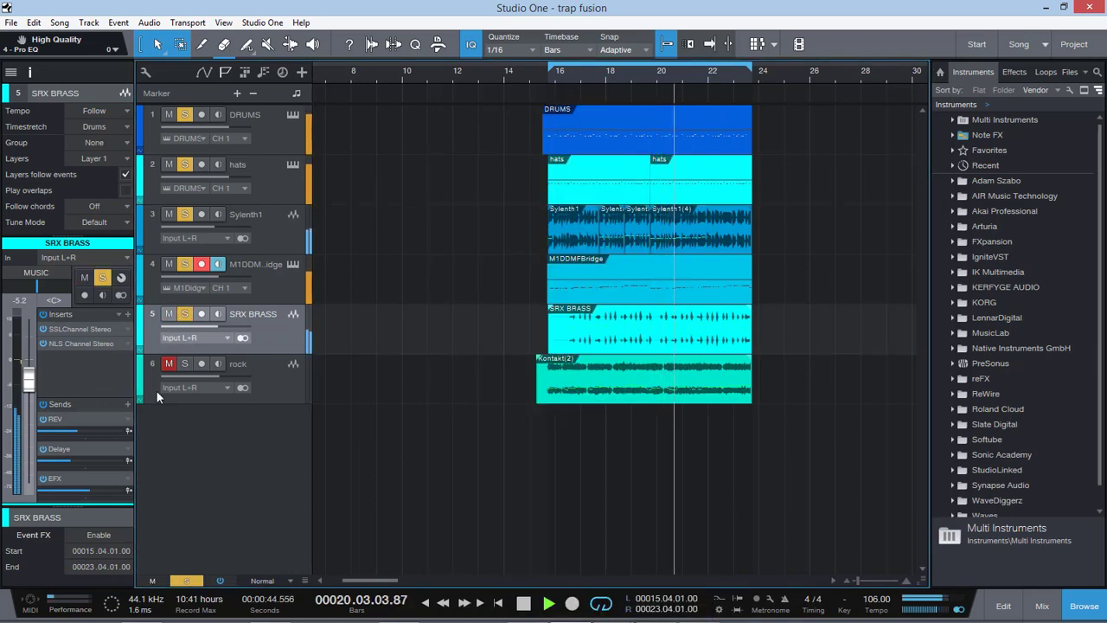
Step: Check the low-frequency EQ in the SRX BRASS track's SSLChannel, and close the plug-in
left_click(77, 328)
left_click(550, 534)
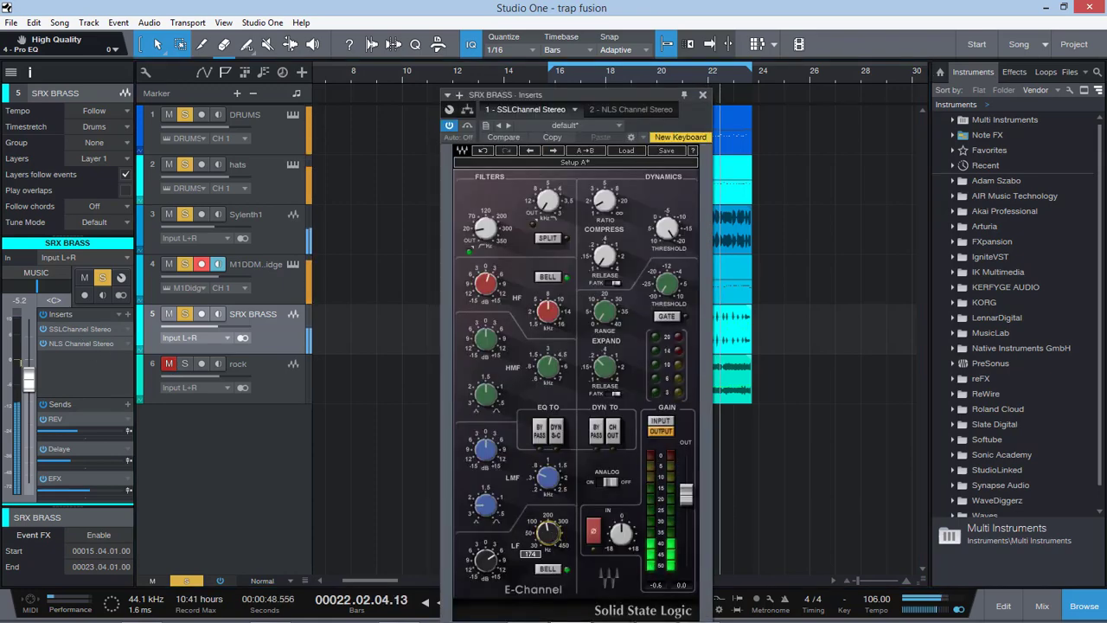
left_click(702, 95)
Step: Check the high-pass filter in the rock track's SSLGChannel, then unmute rock and clear all track solos
left_click(271, 377)
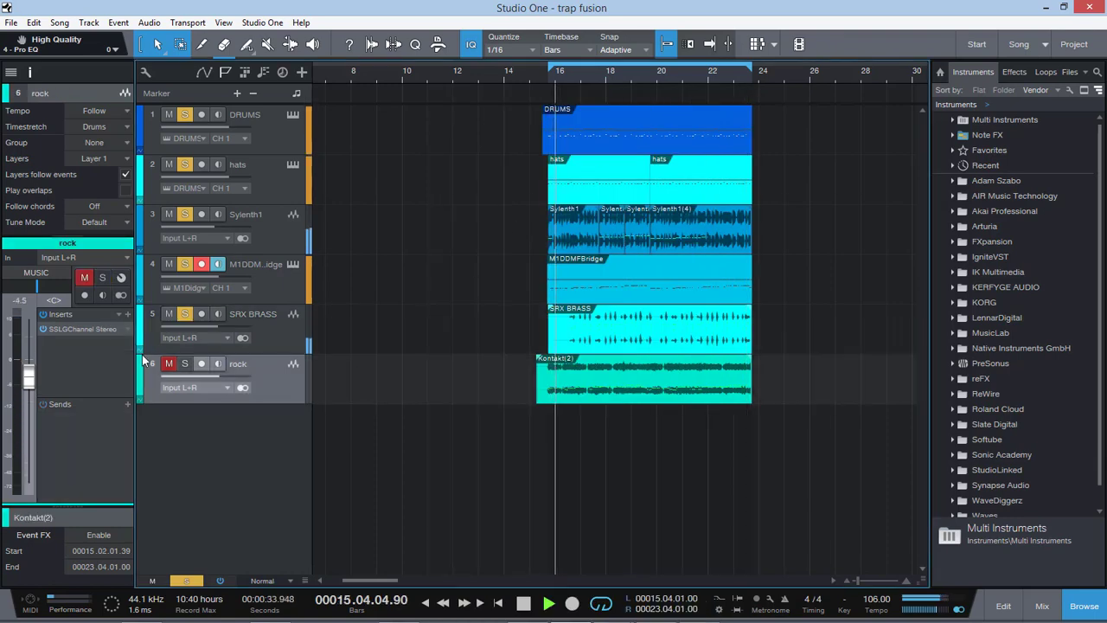
left_click(90, 329)
left_click(326, 187)
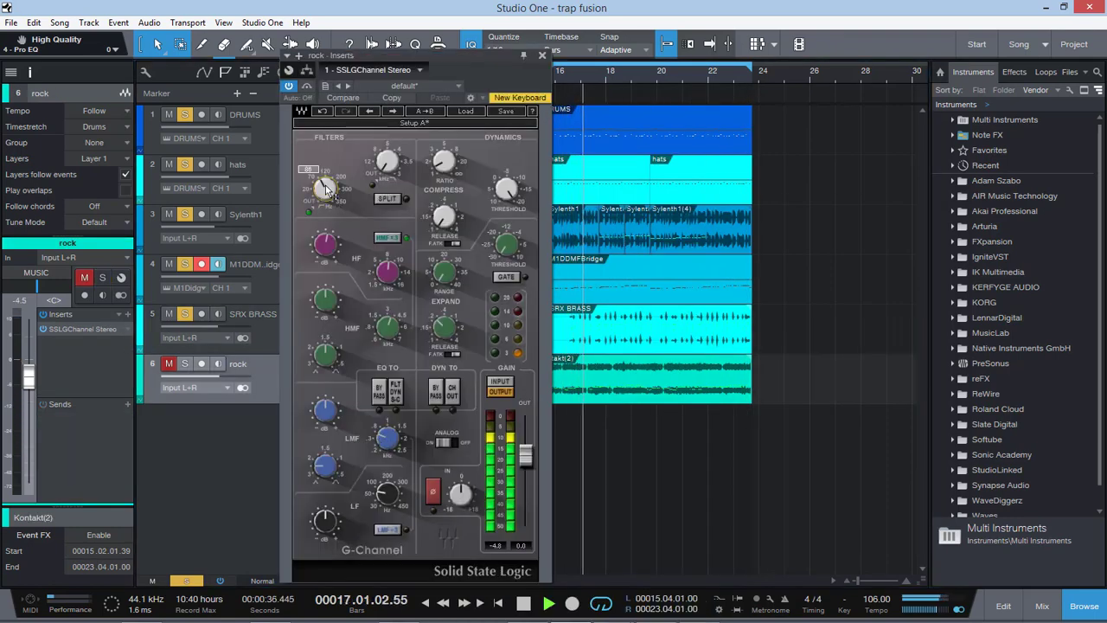
left_click(168, 365)
left_click(190, 580)
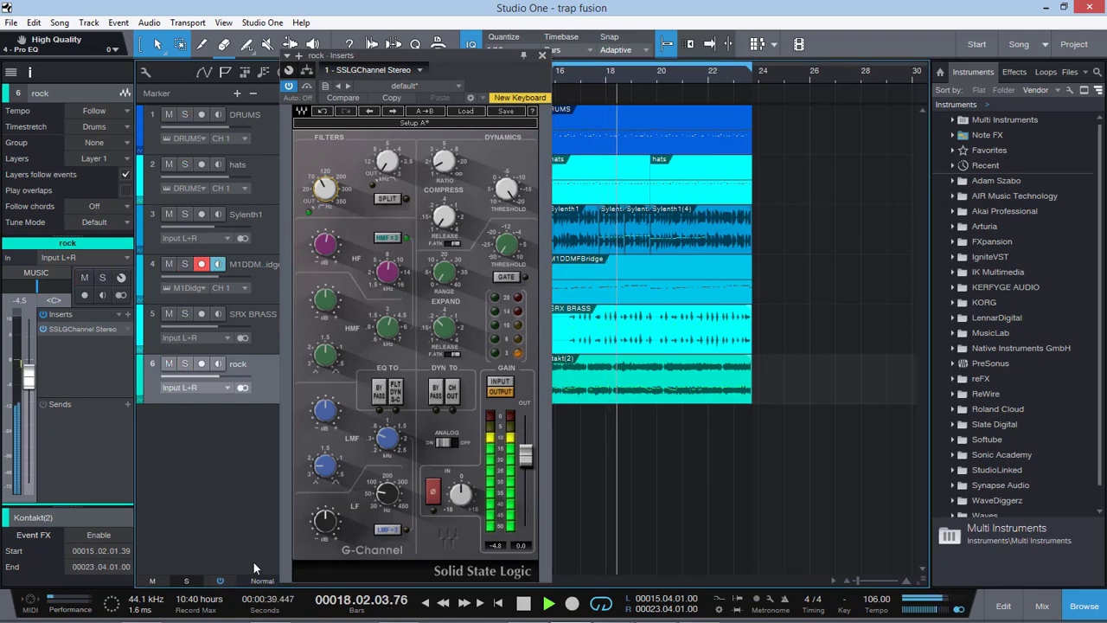
left_click(542, 55)
Step: Lower the rock track to -7.6 dB and SRX BRASS to -5.9 dB, and stop playback
left_click_drag(26, 381, 24, 398)
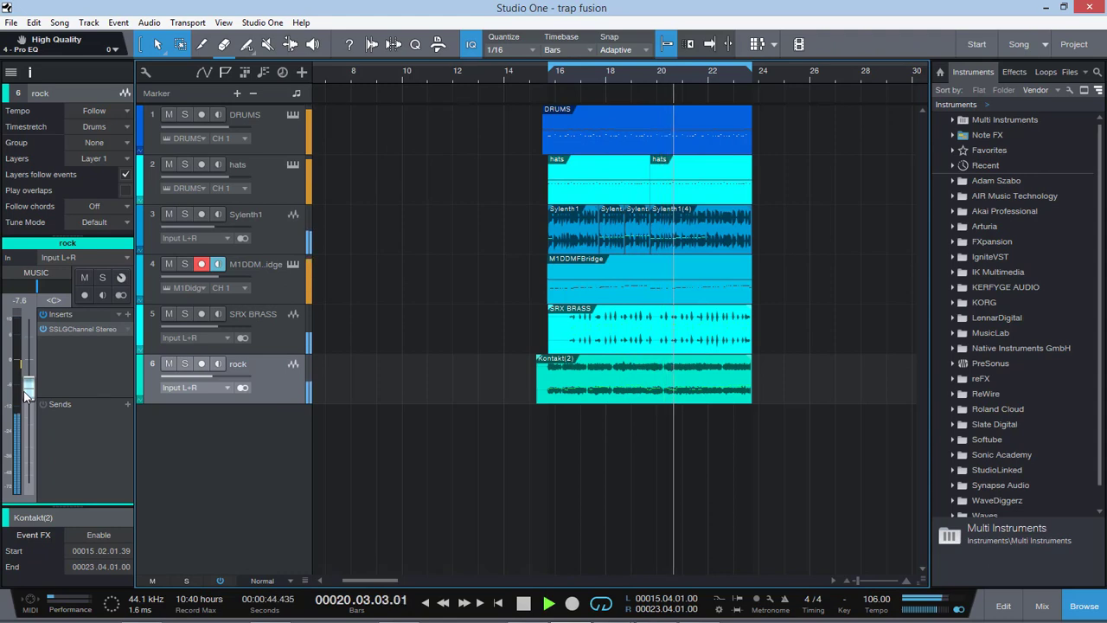
left_click(243, 348)
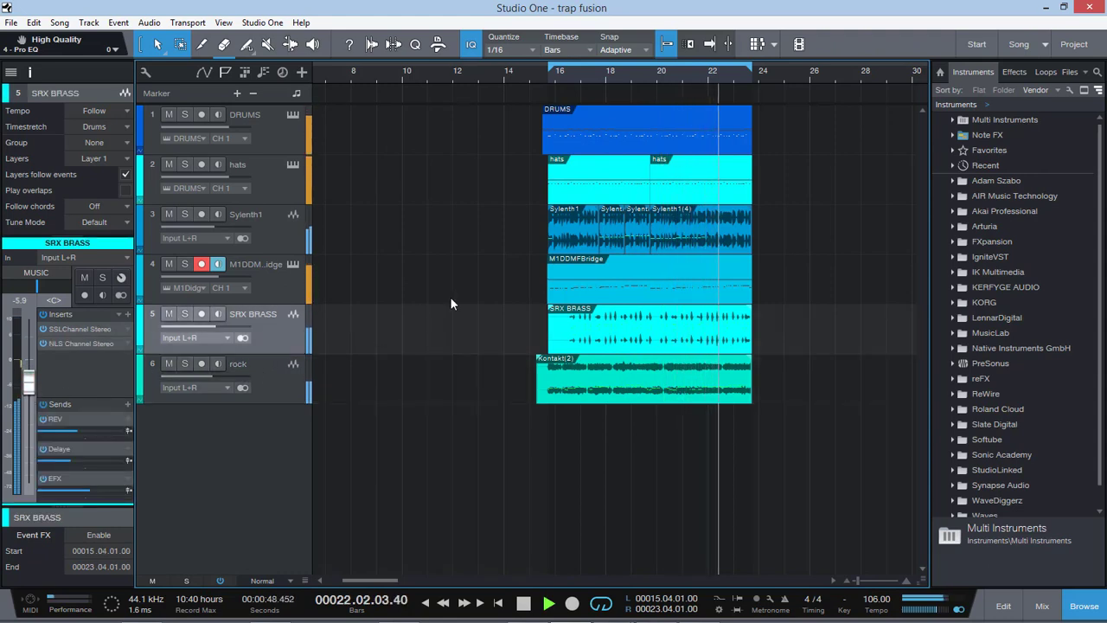
key("space")
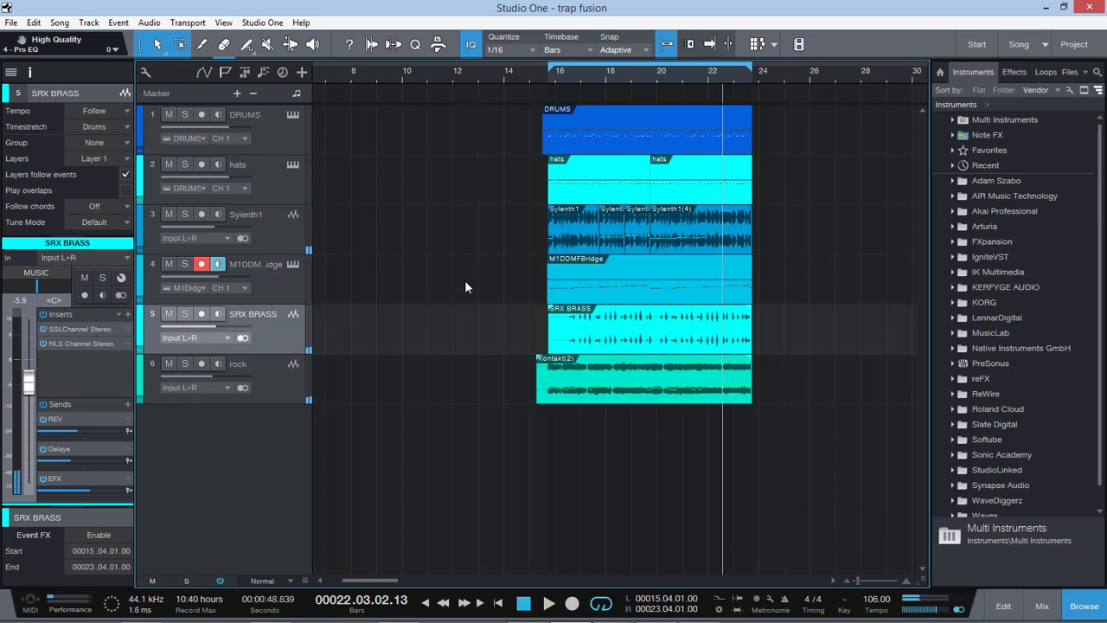
Step: Review the H-Delay settings on the Delaye channel in the console, and close the plug-in
left_click(1042, 605)
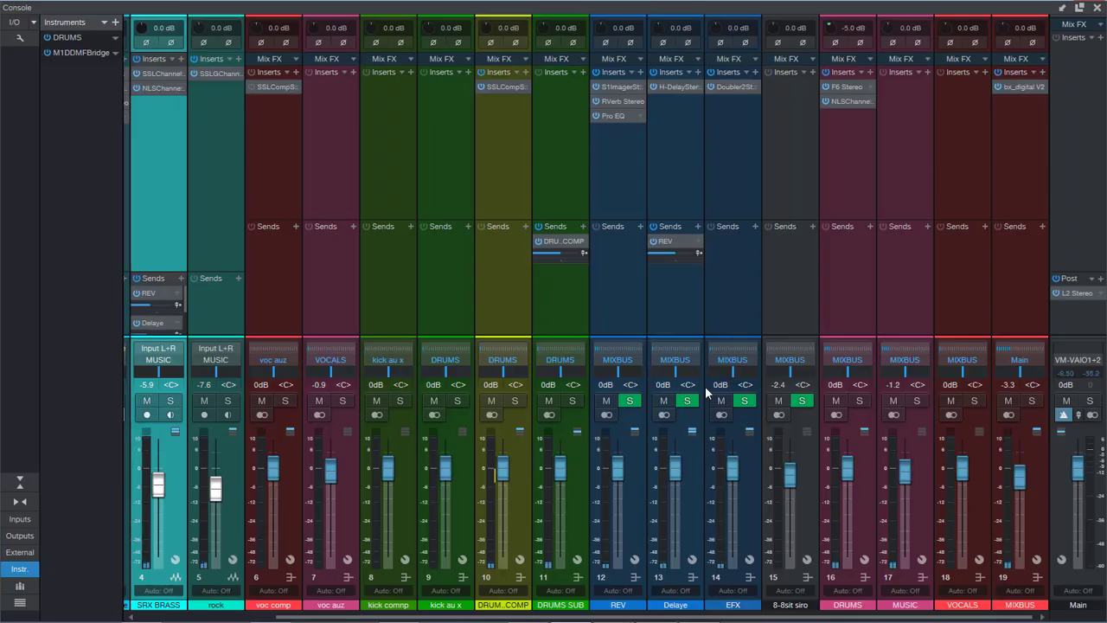
left_click(675, 87)
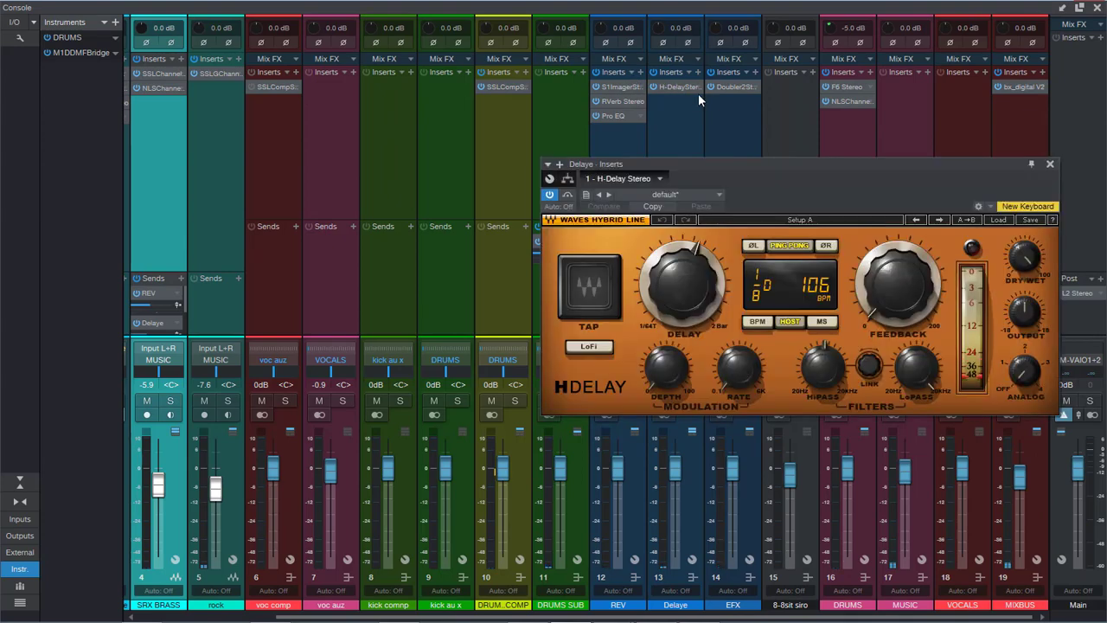
left_click_drag(783, 170, 577, 157)
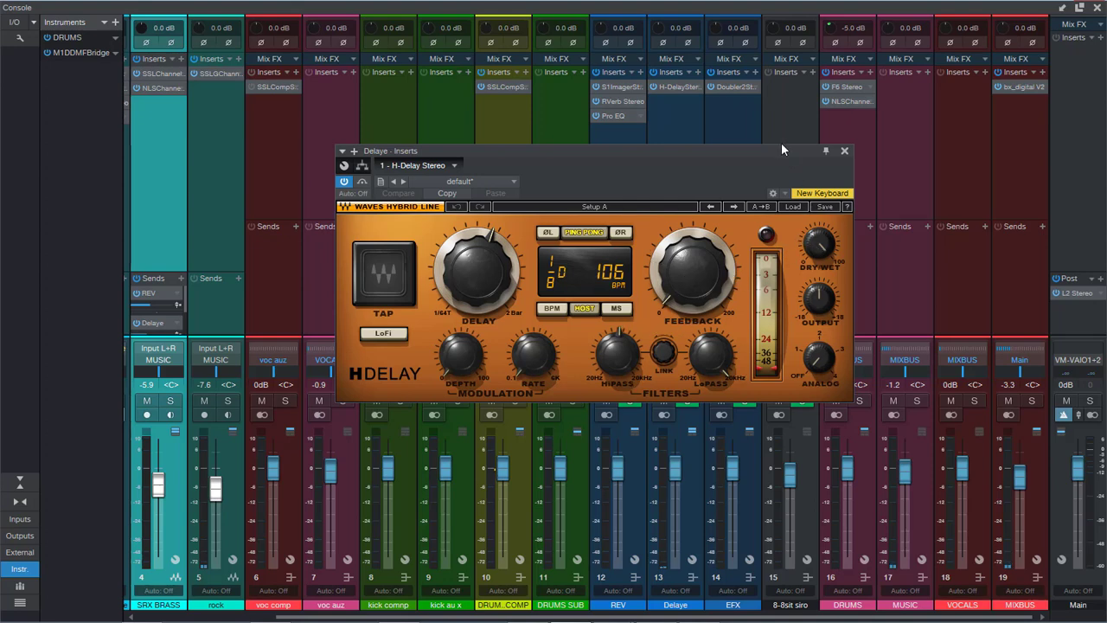
left_click_drag(776, 152, 755, 151)
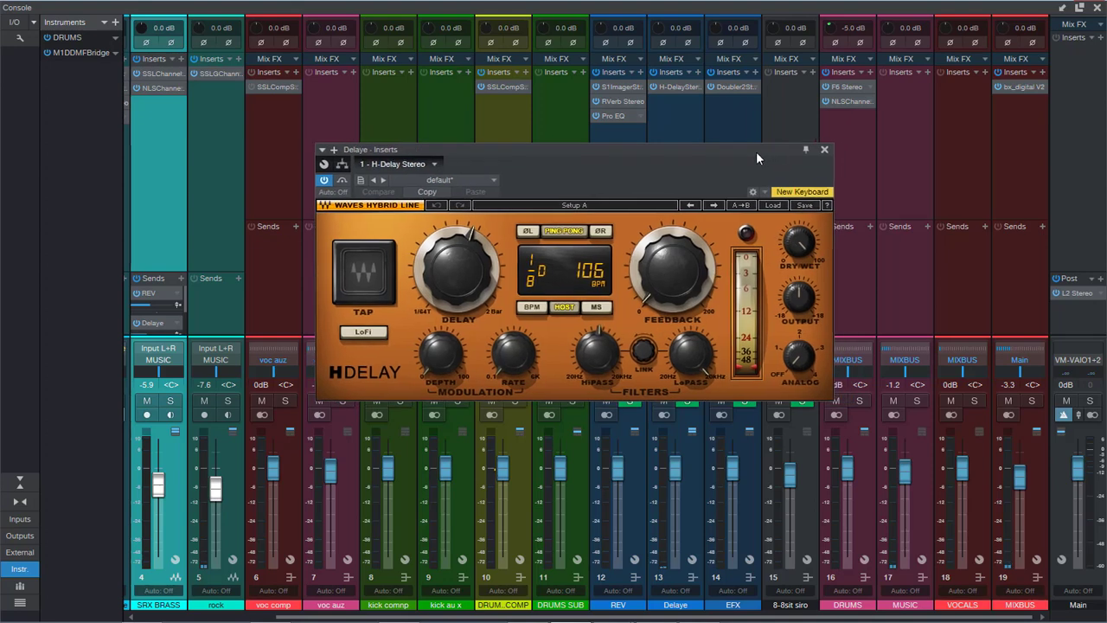
left_click(825, 150)
Step: Review the bx_digital V2 equalizer settings on the MIXBUS channel, then close the plug-in and the console
left_click(1029, 87)
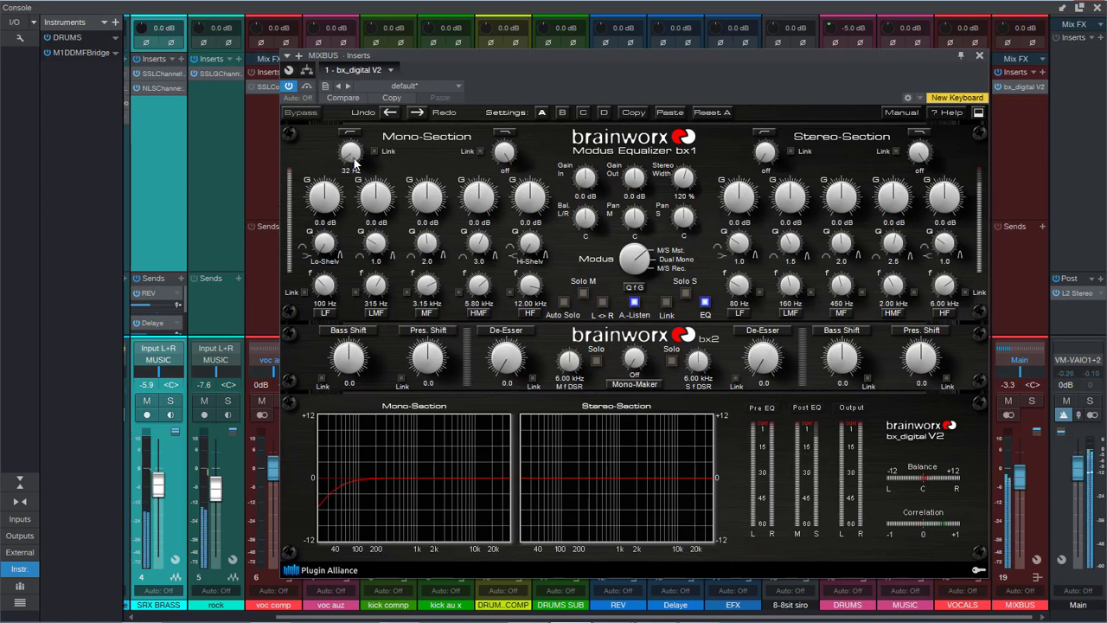
left_click(979, 55)
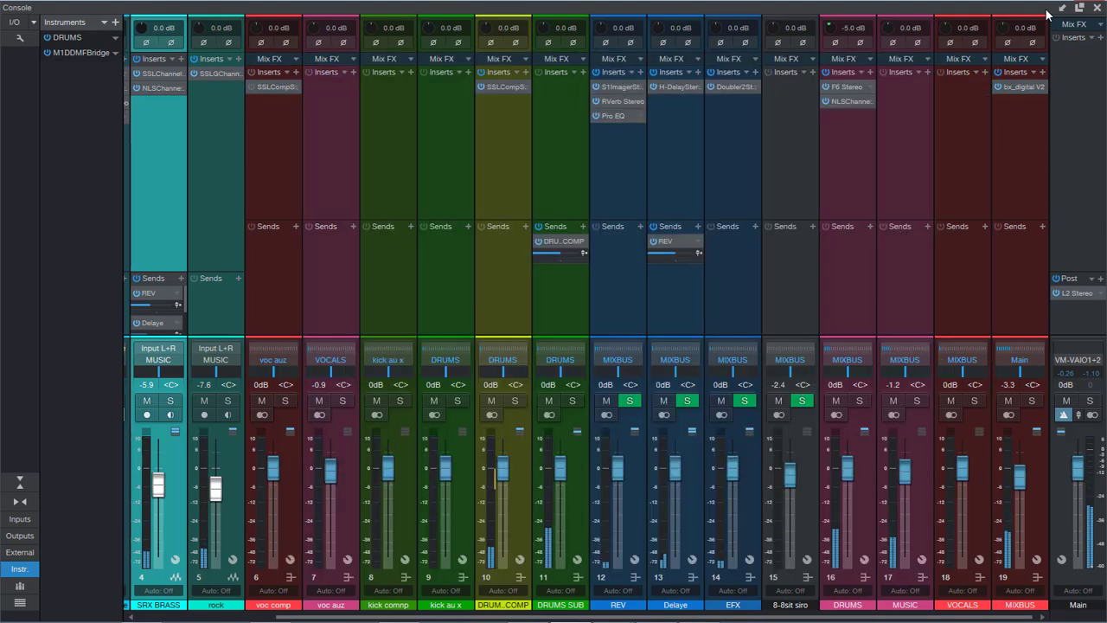
left_click(1095, 8)
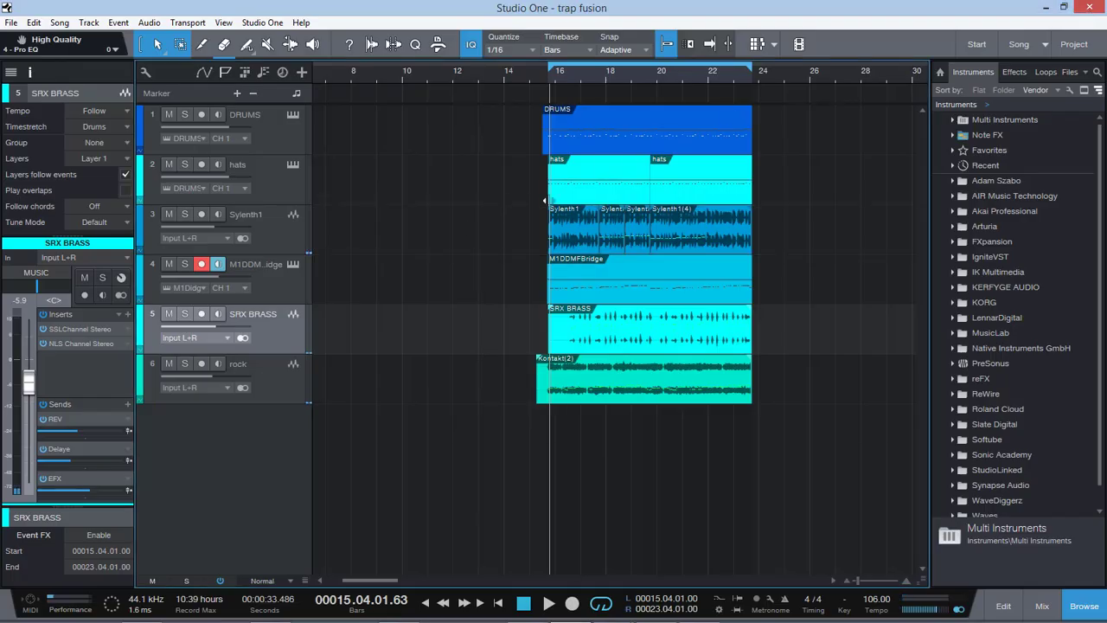
Step: Browse the factory and engineer presets of the Sylenth1 track's SSLChannel without loading any, and close the plug-in
left_click(285, 143)
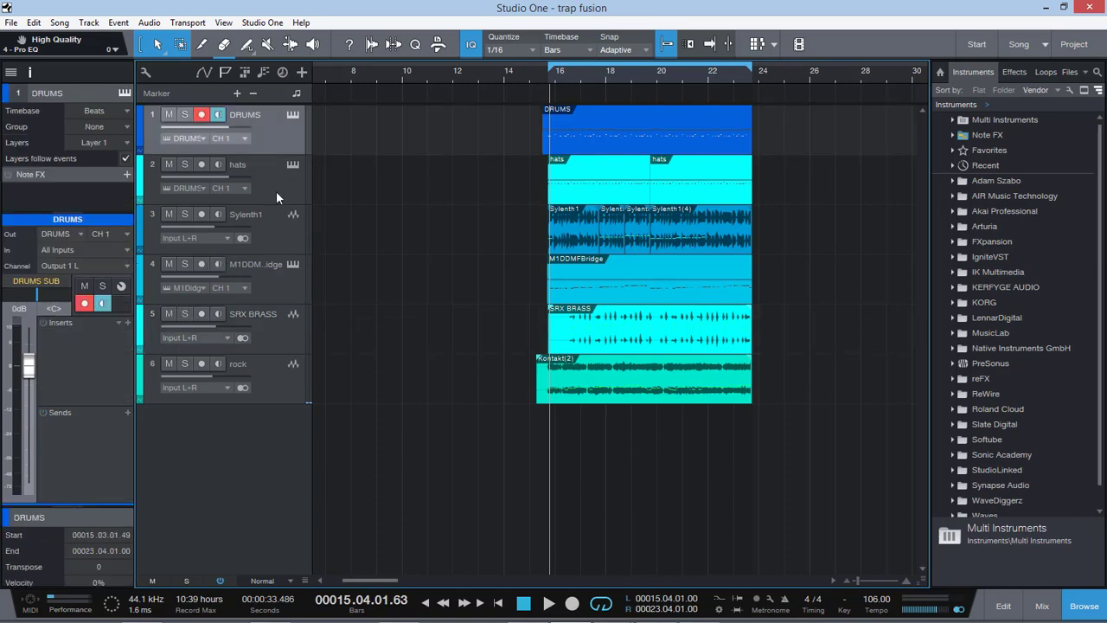
left_click(274, 243)
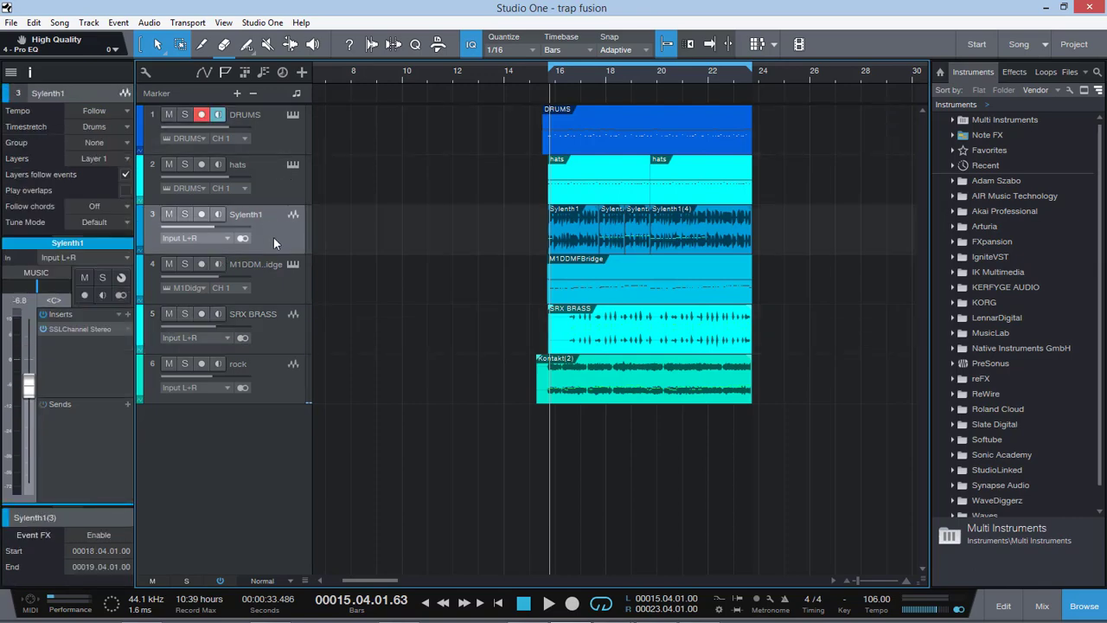
double_click(79, 330)
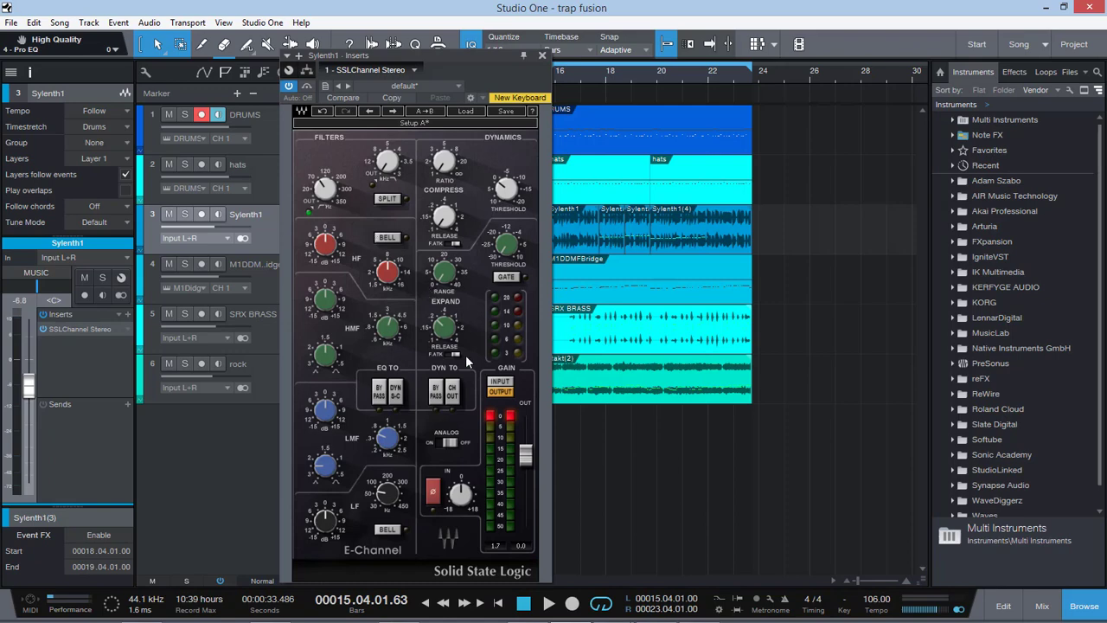
left_click(467, 110)
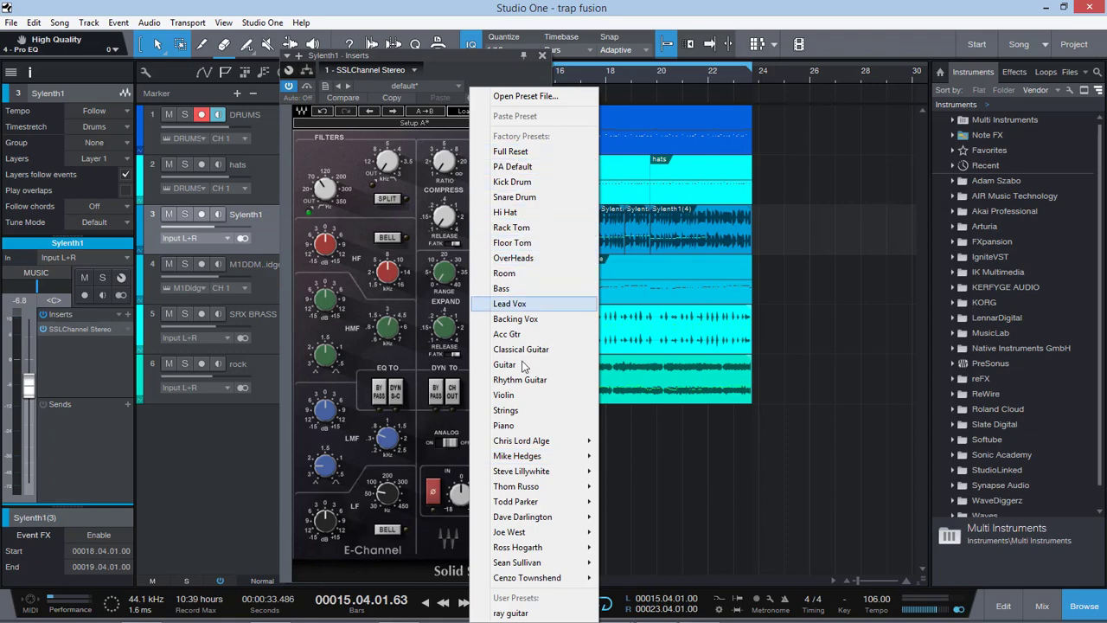
mouse_move(554, 517)
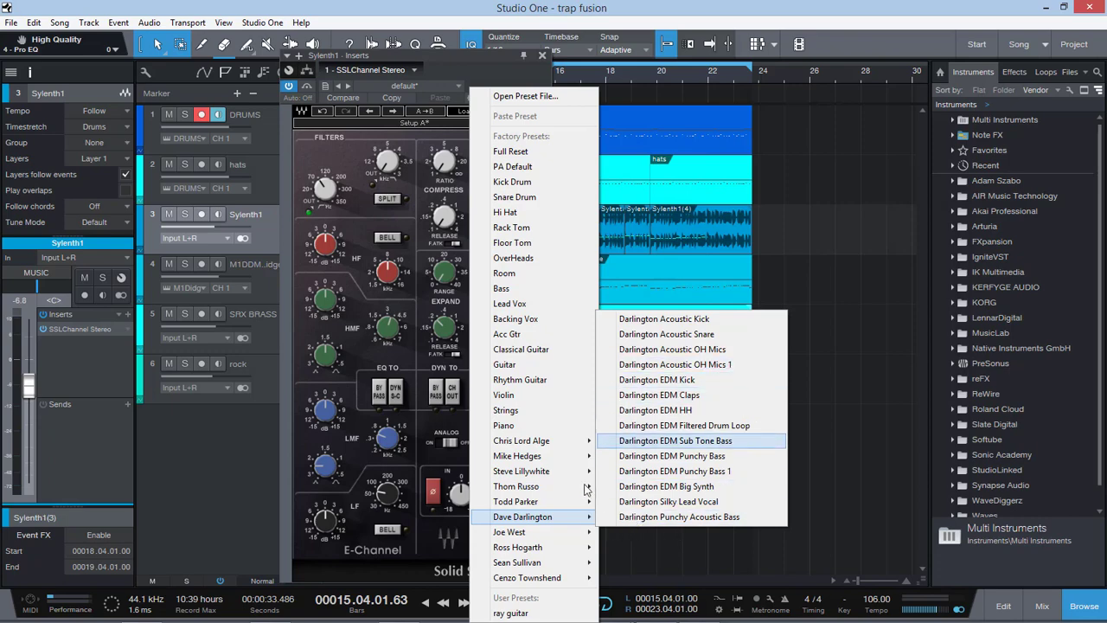
mouse_move(561, 537)
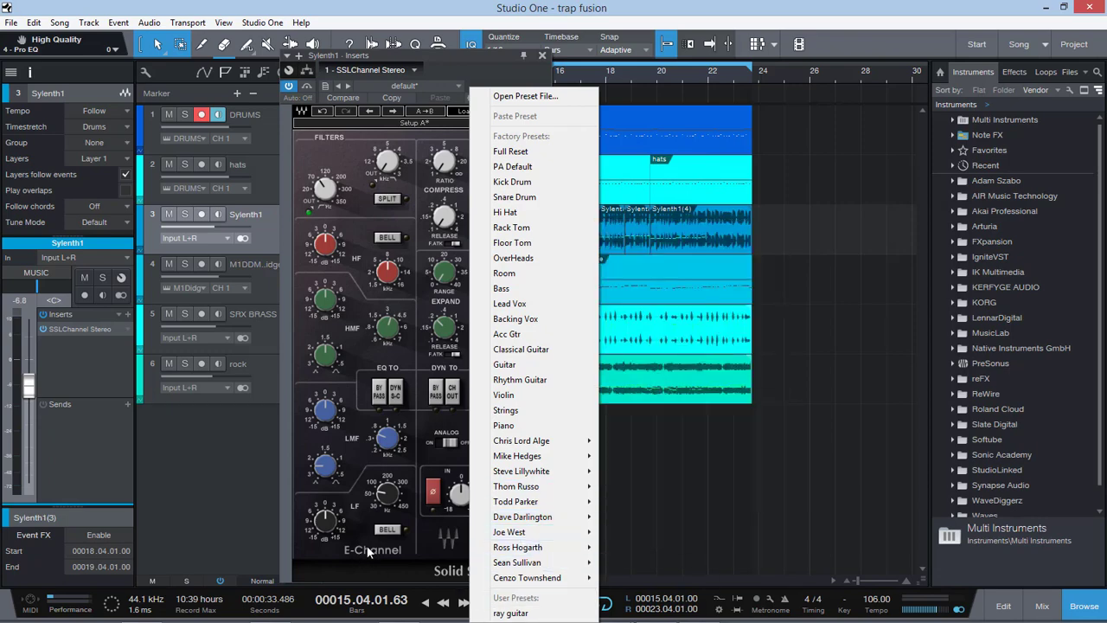
left_click(375, 539)
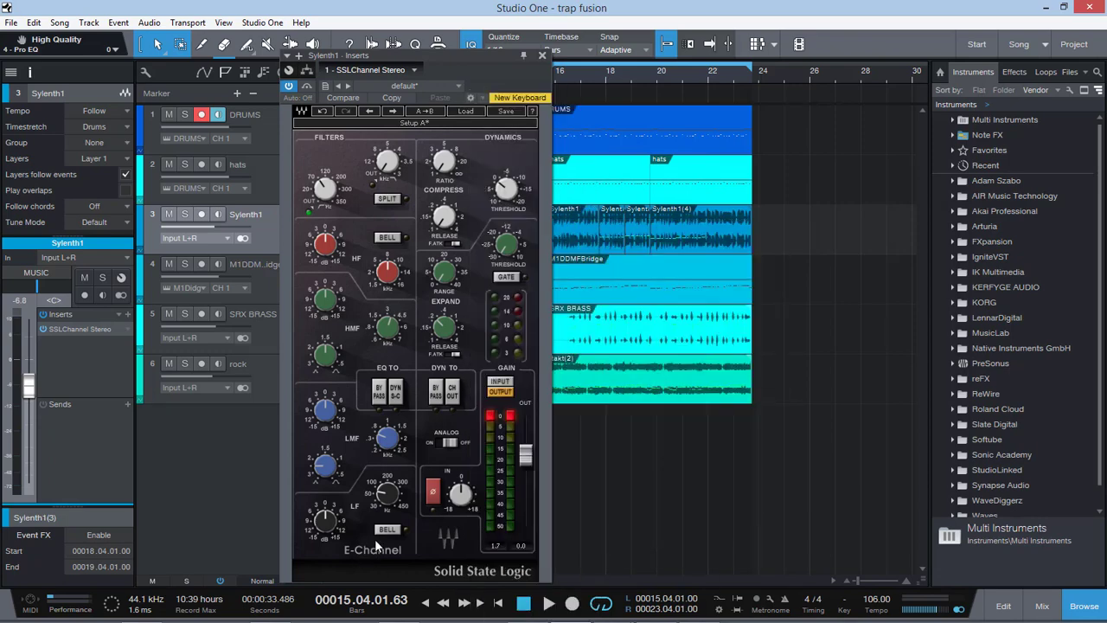
left_click(541, 56)
Step: Switch to Chrome and look over the pristine productions YouTube channel's home page and its uploads
mouse_move(405, 613)
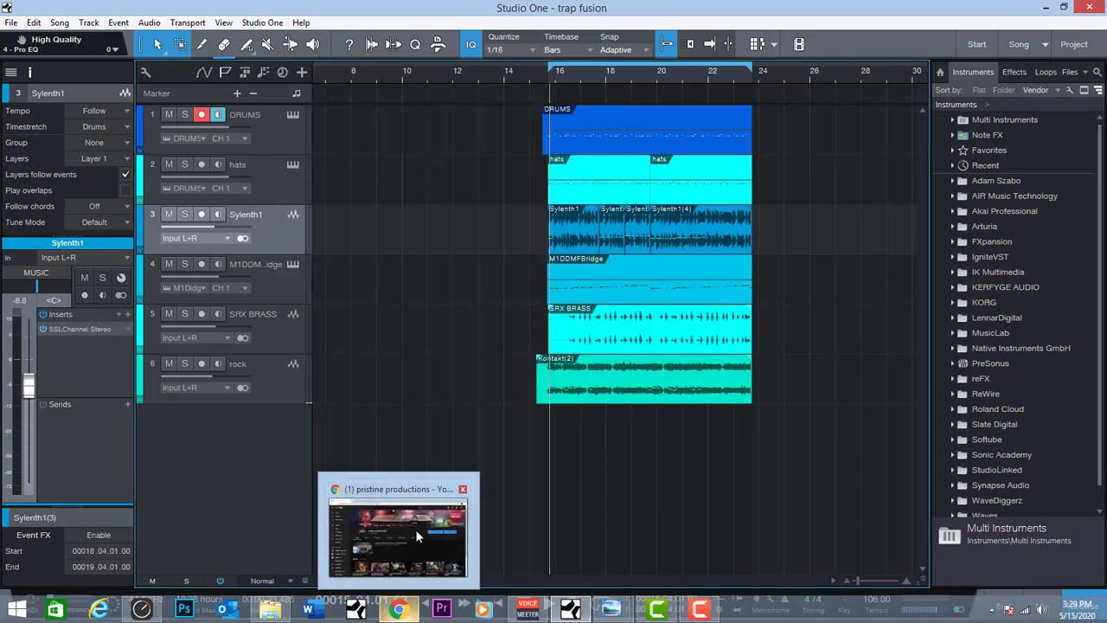
left_click(415, 528)
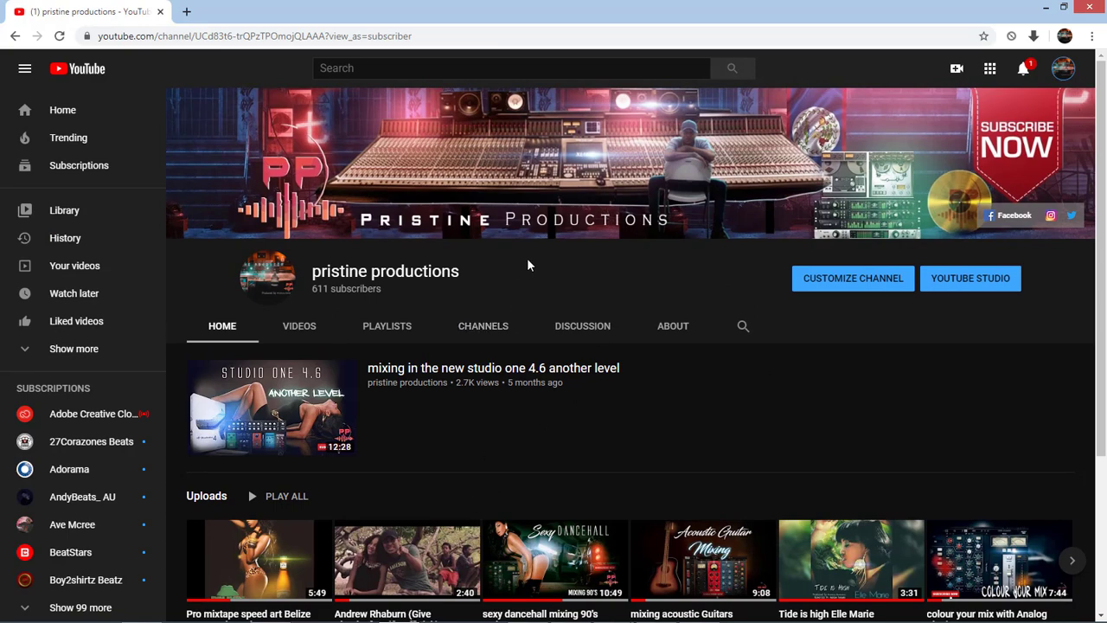
scroll(525, 262, "down", 3)
scroll(526, 262, "up", 3)
scroll(529, 264, "down", 3)
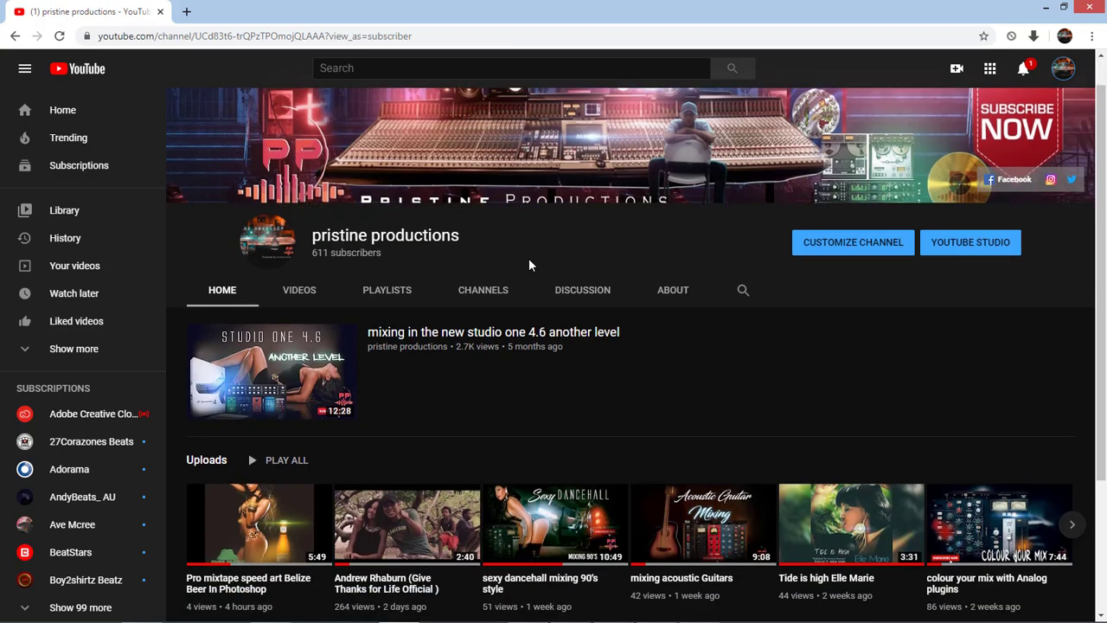
scroll(528, 265, "up", 3)
scroll(523, 265, "down", 3)
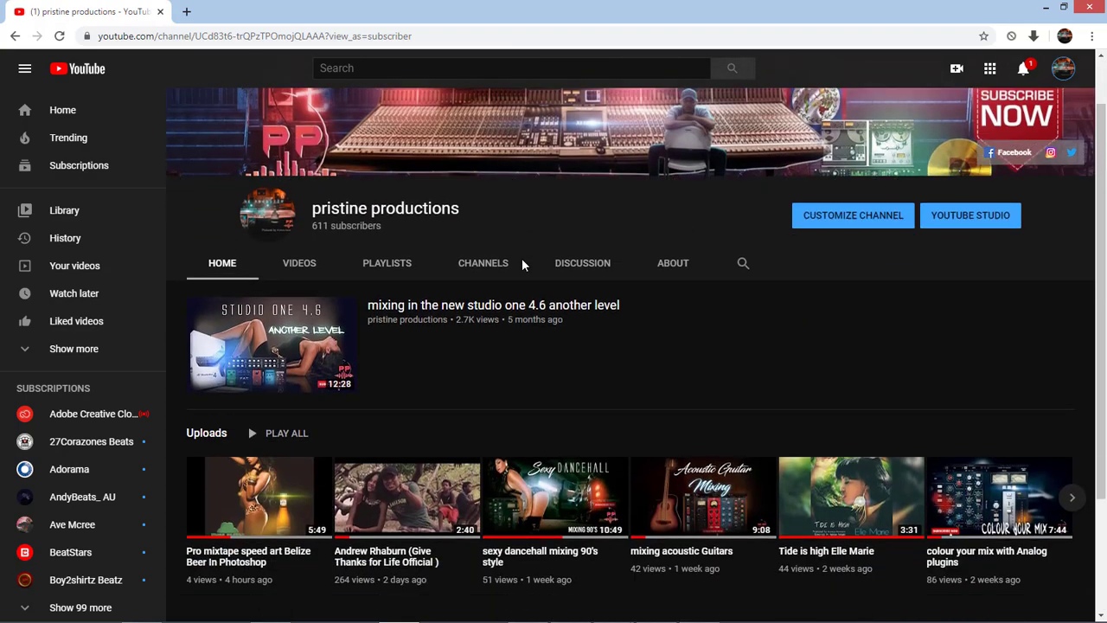
scroll(522, 265, "up", 3)
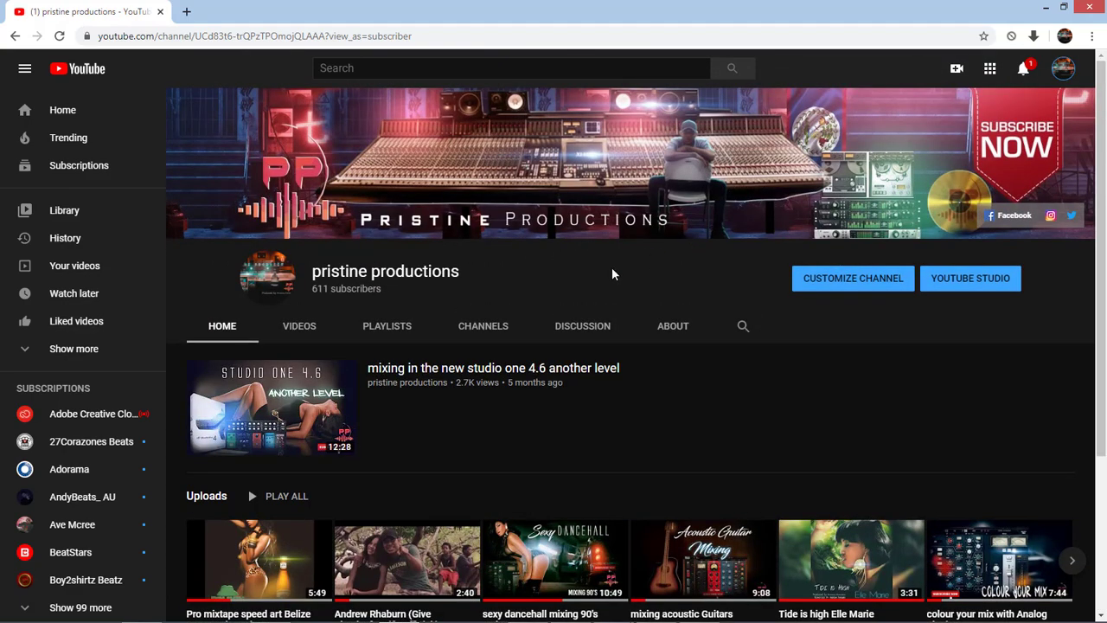